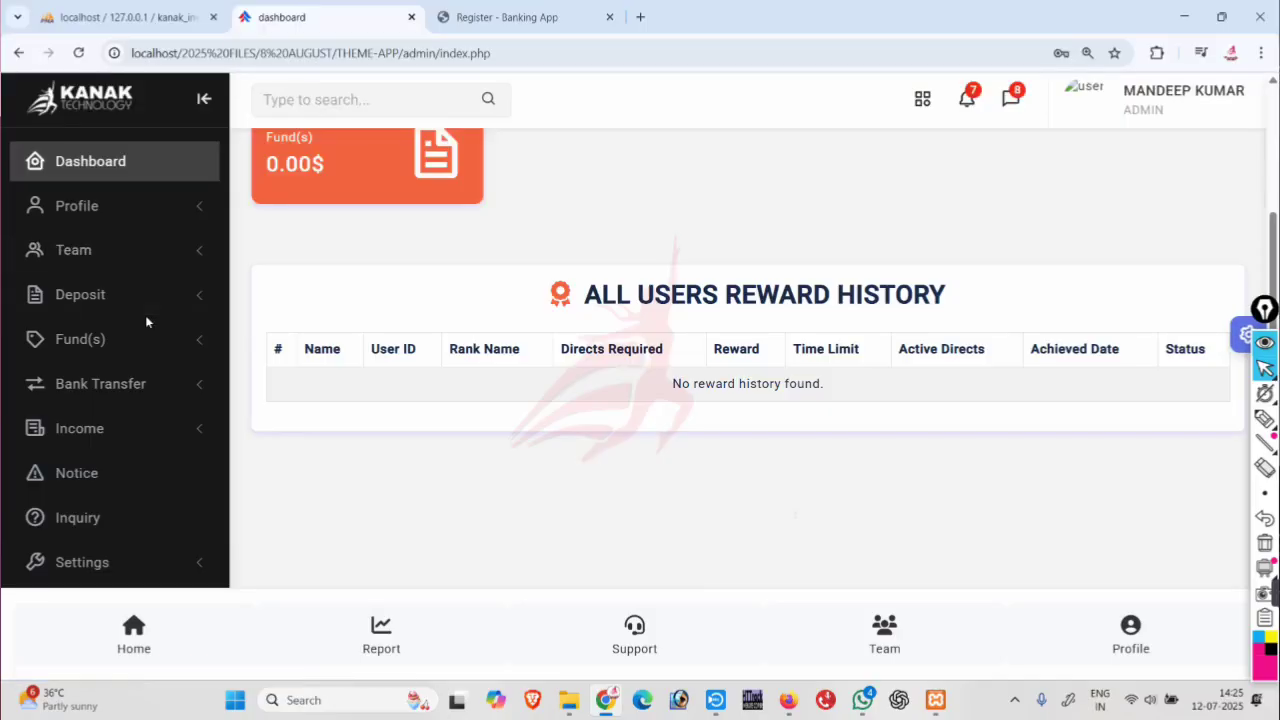
Scroll the admin sidebar and expand the Settings options.
scroll(146, 322, "down", 1)
scroll(138, 380, "down", 2)
left_click(133, 417)
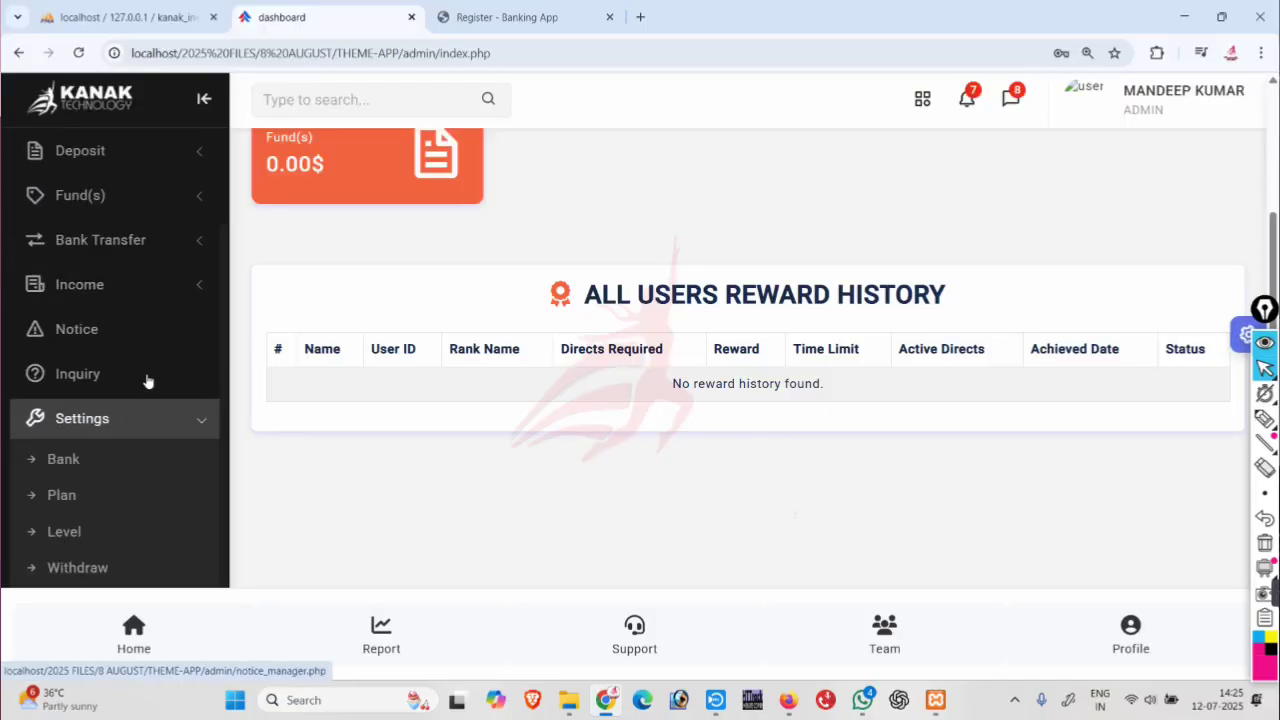
scroll(148, 382, "down", 1)
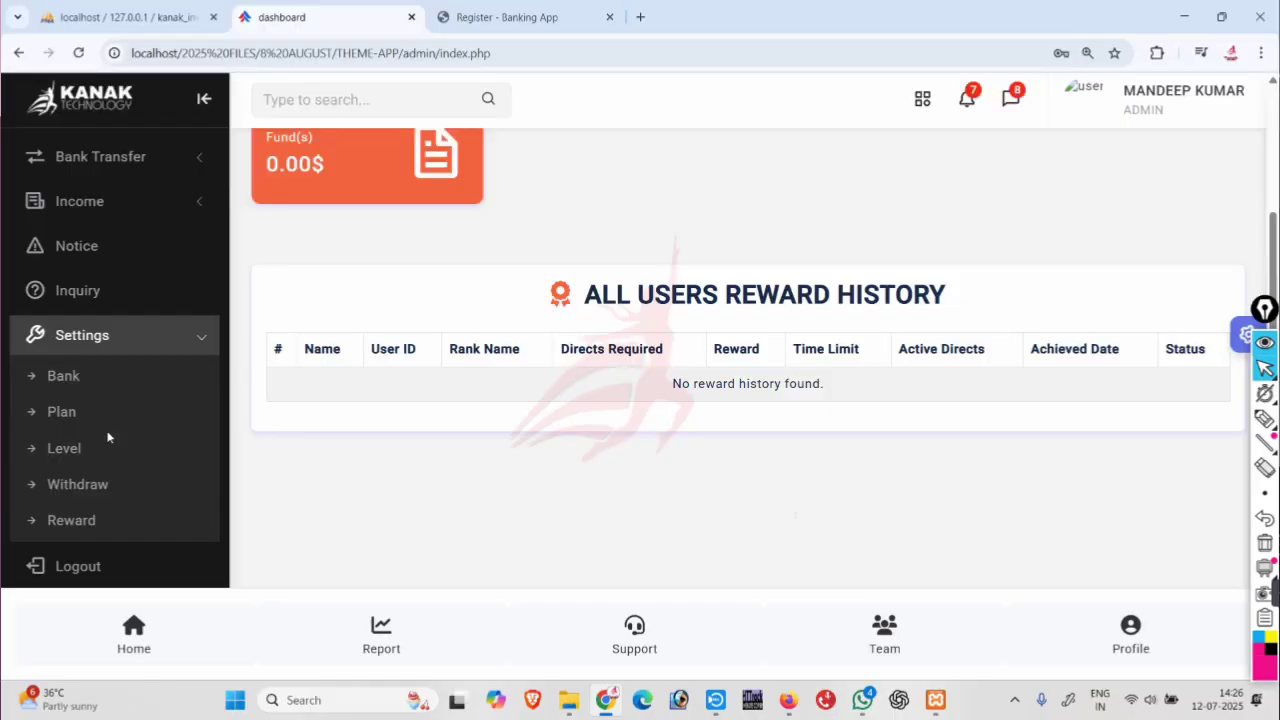
On the registration page, fill in the admin invite code and the member's full name and mobile number.
left_click(474, 20)
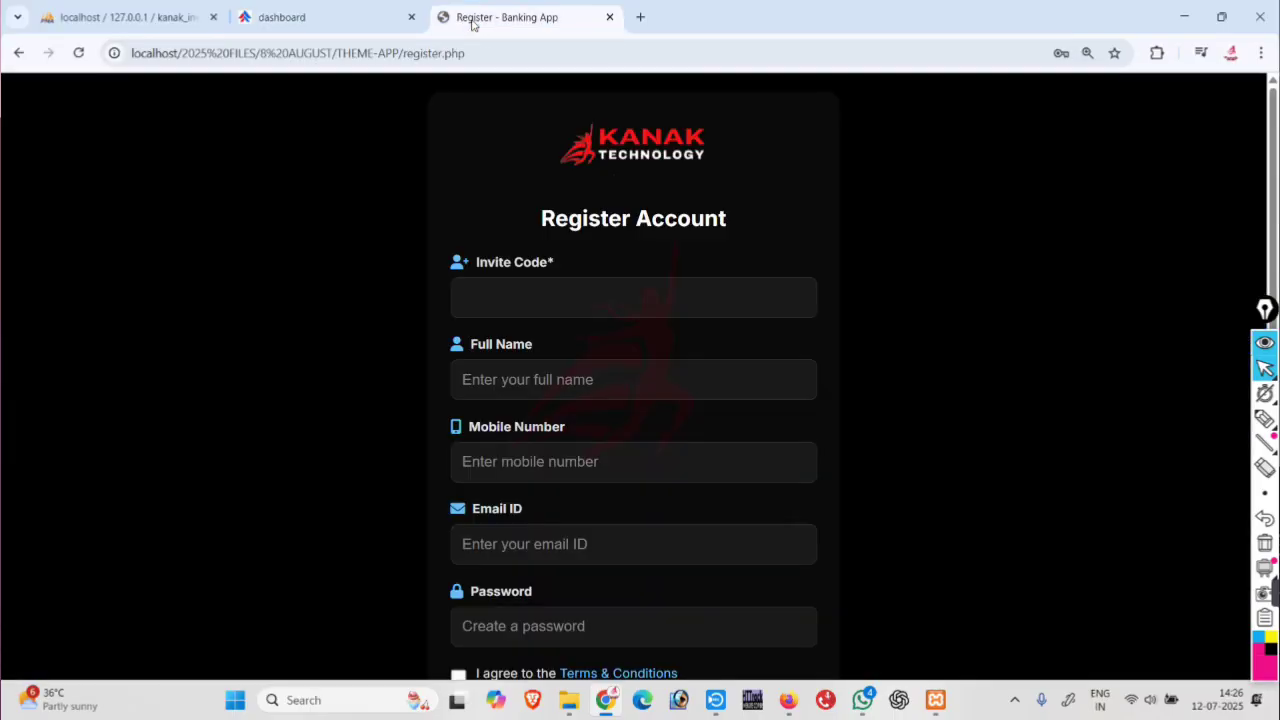
left_click(538, 300)
type("ADMIN2025")
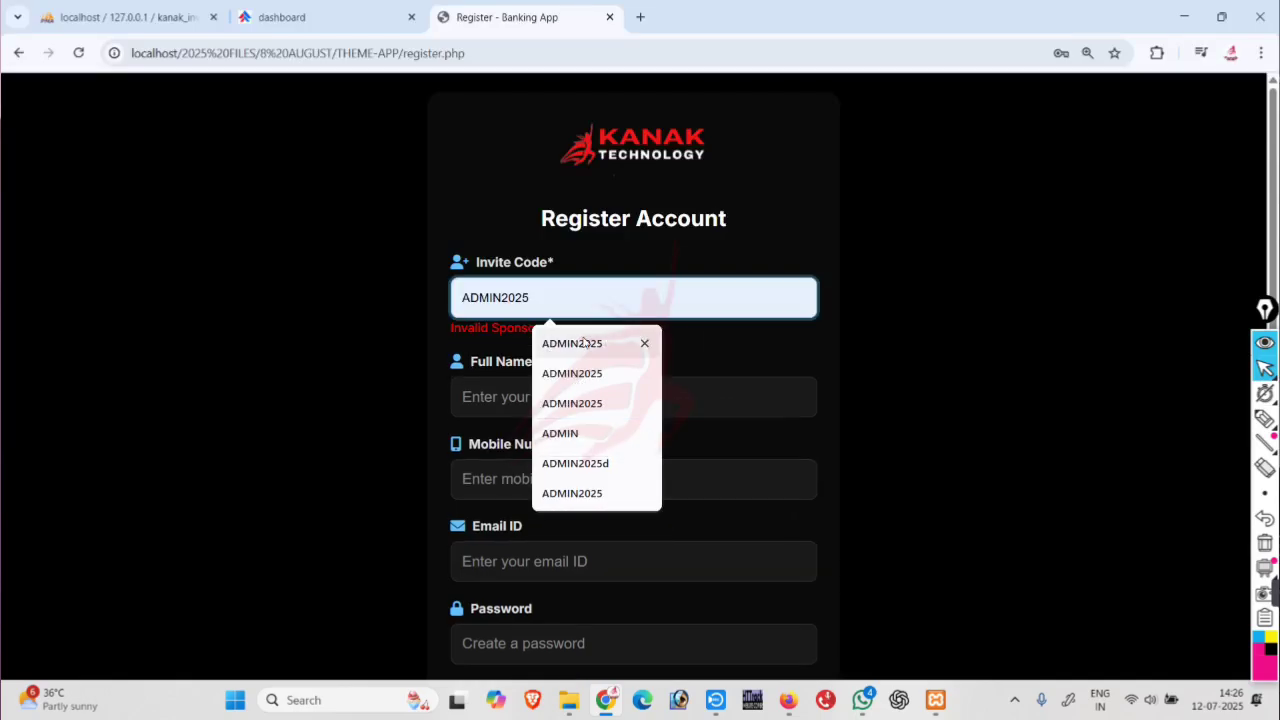
left_click(572, 343)
left_click(505, 400)
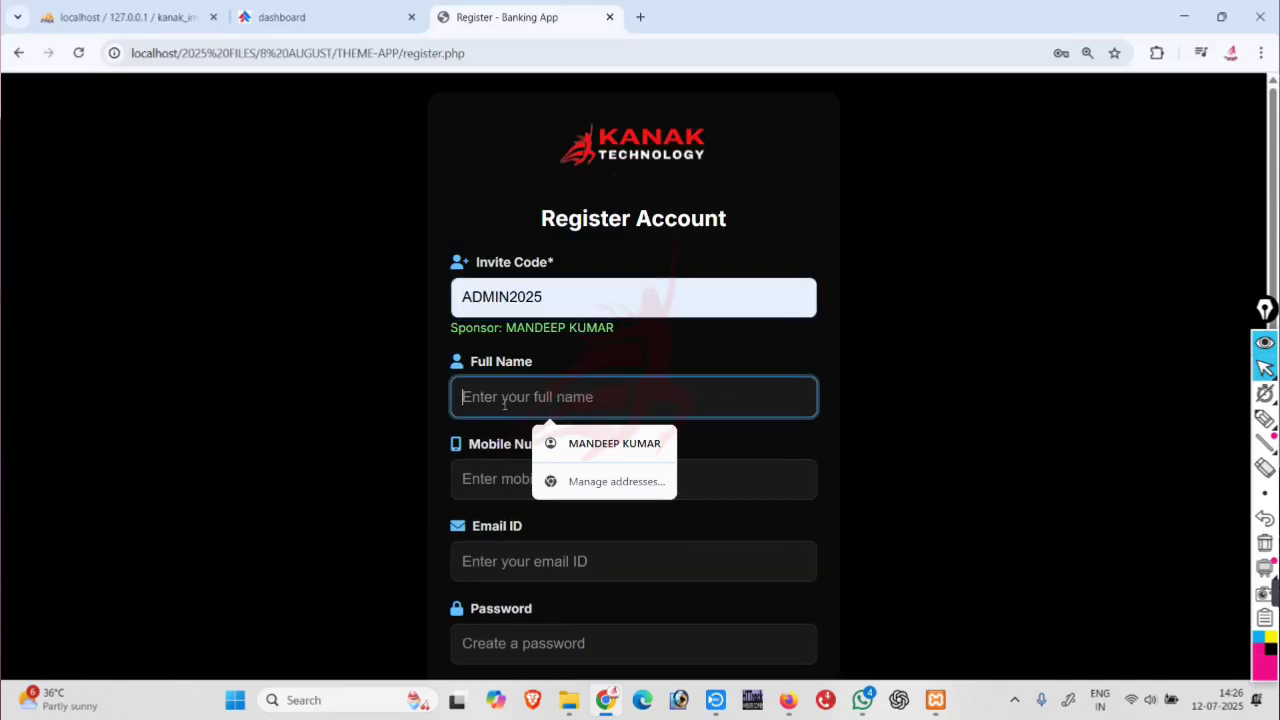
left_click(595, 443)
left_click(500, 479)
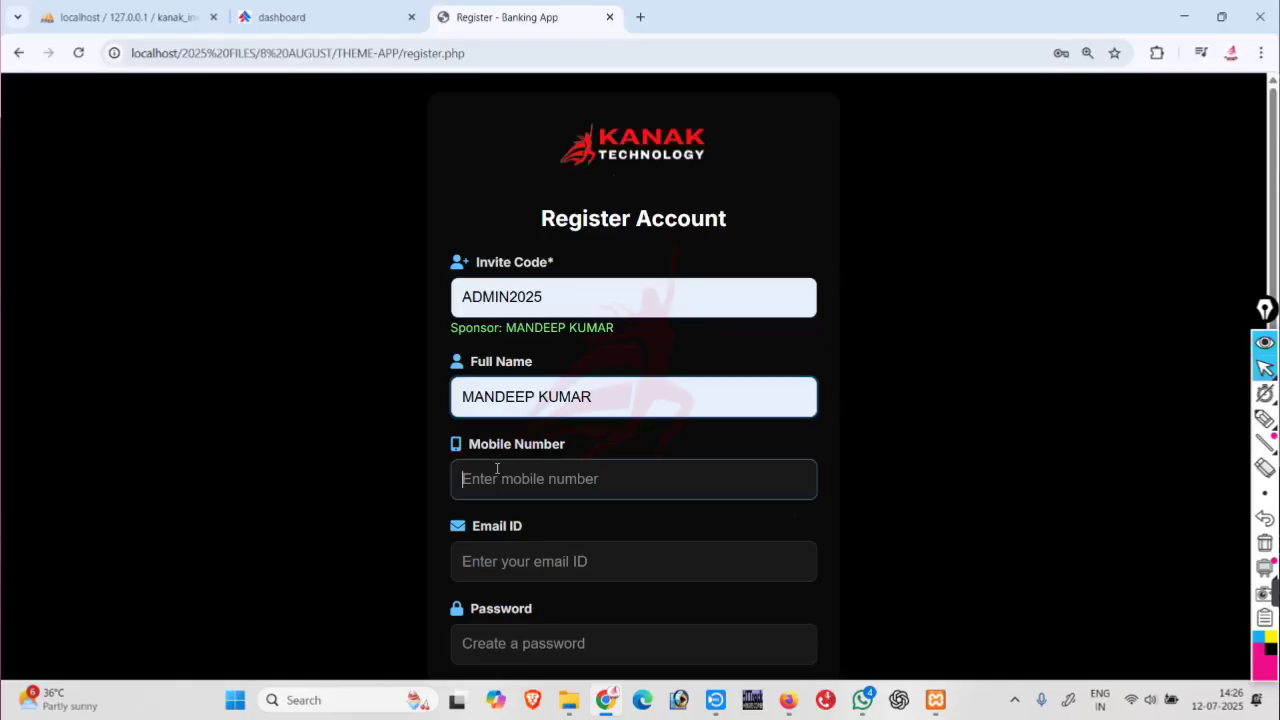
key("Up")
key("Up")
key("Up")
key("Up")
key("Up")
key("Up")
key("Up")
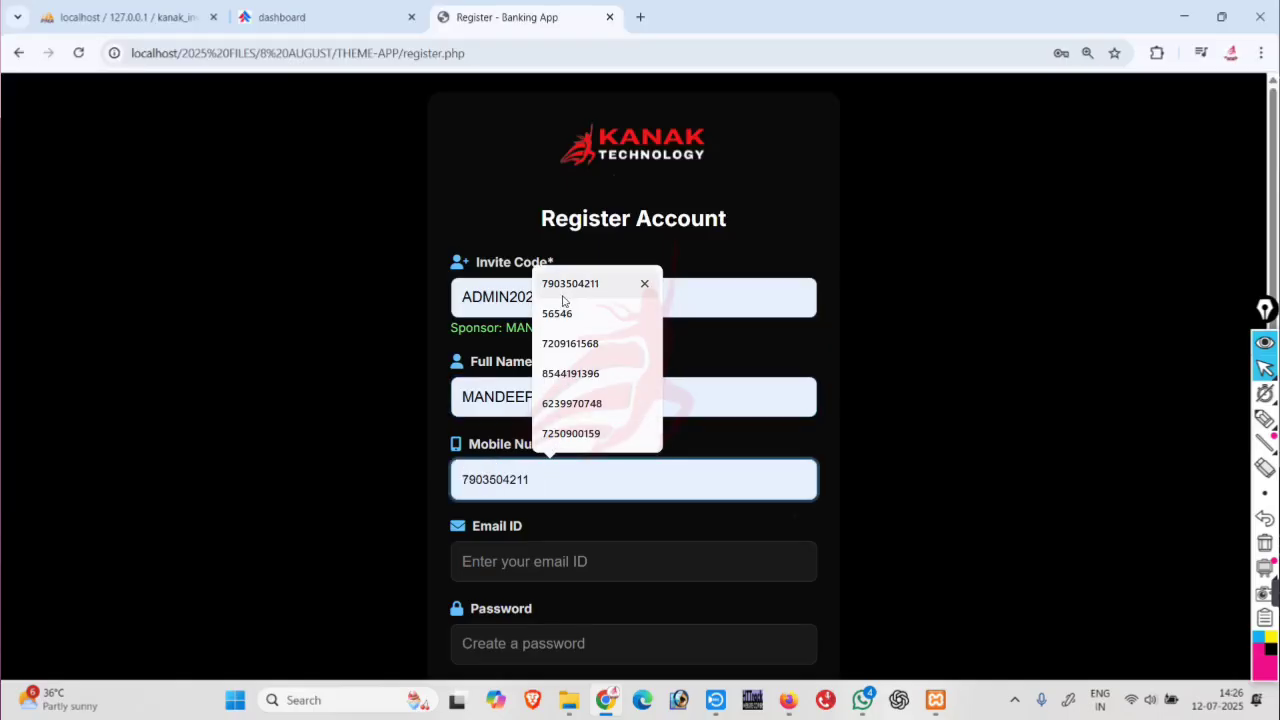
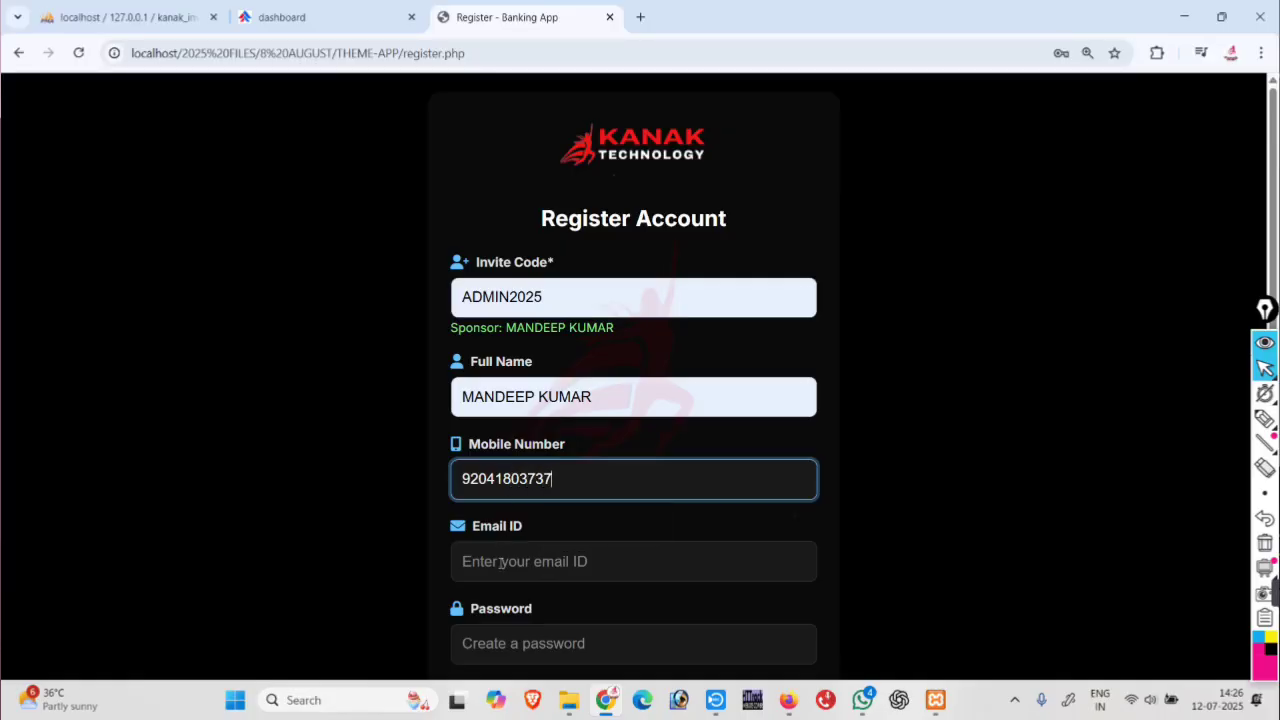
Autofill the member's email, enter a password, accept the Terms & Conditions and register.
left_click(502, 562)
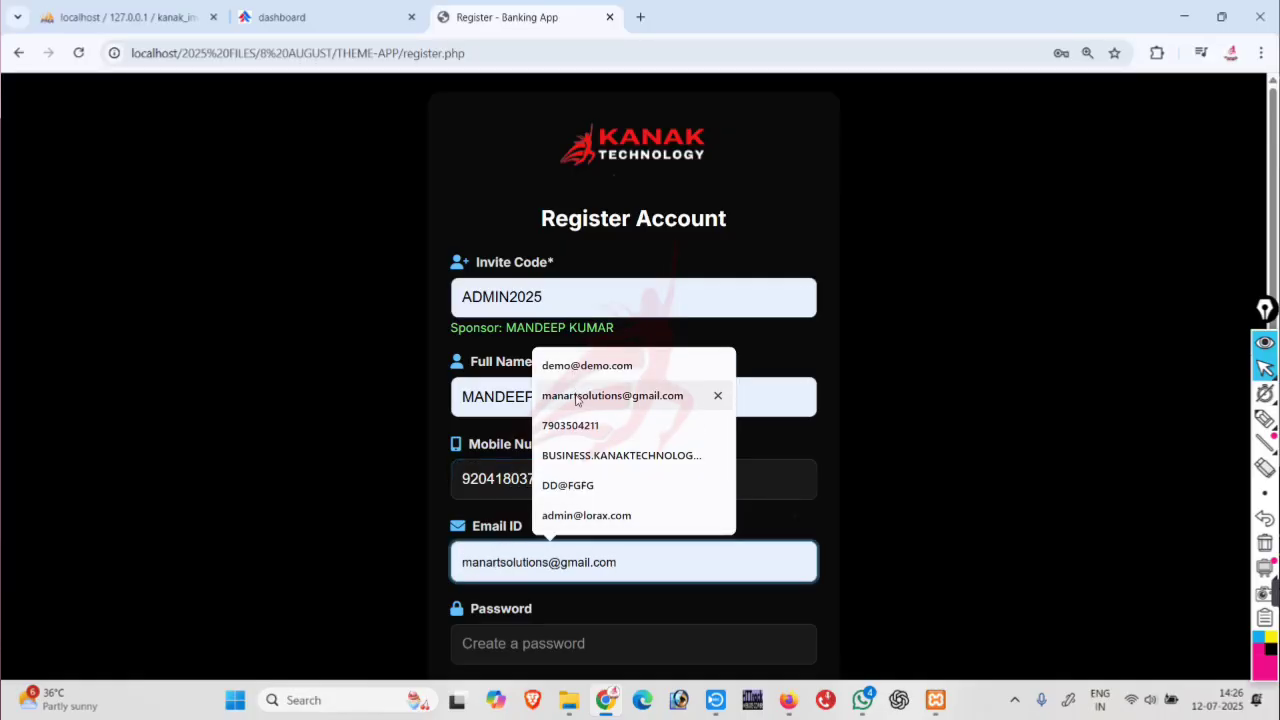
left_click(576, 400)
scroll(548, 459, "down", 1)
left_click(503, 525)
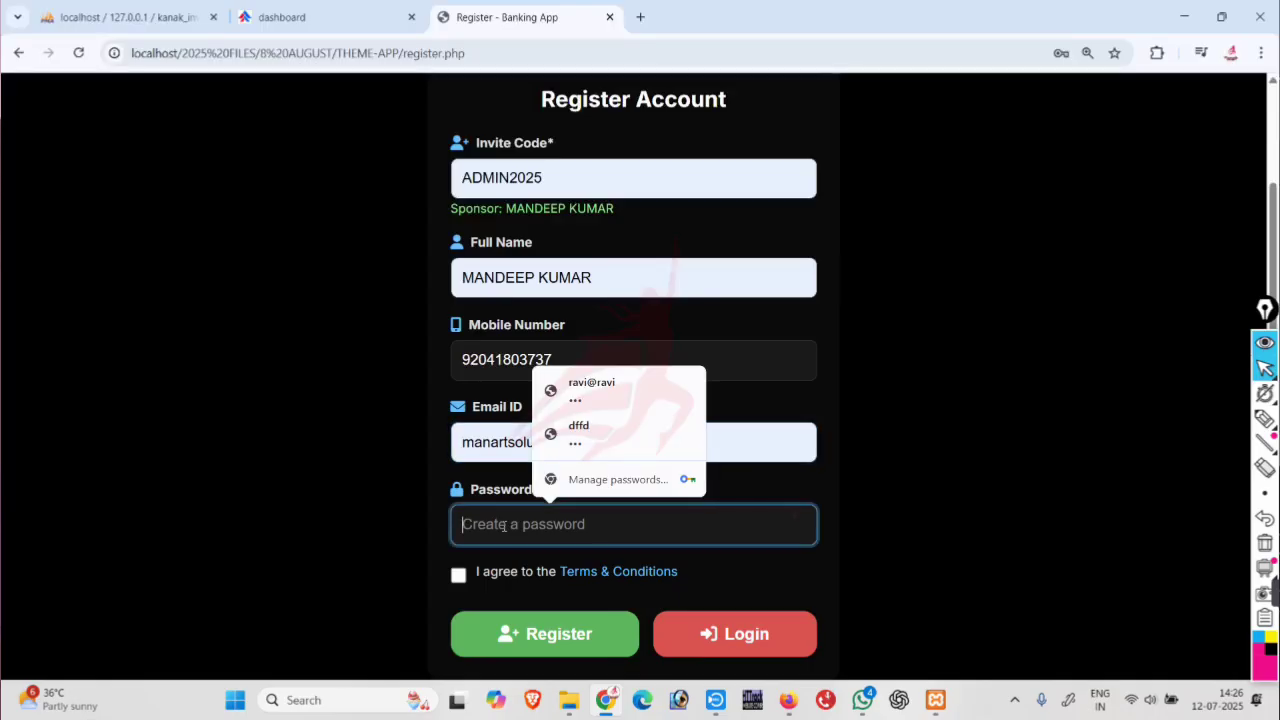
type("1")
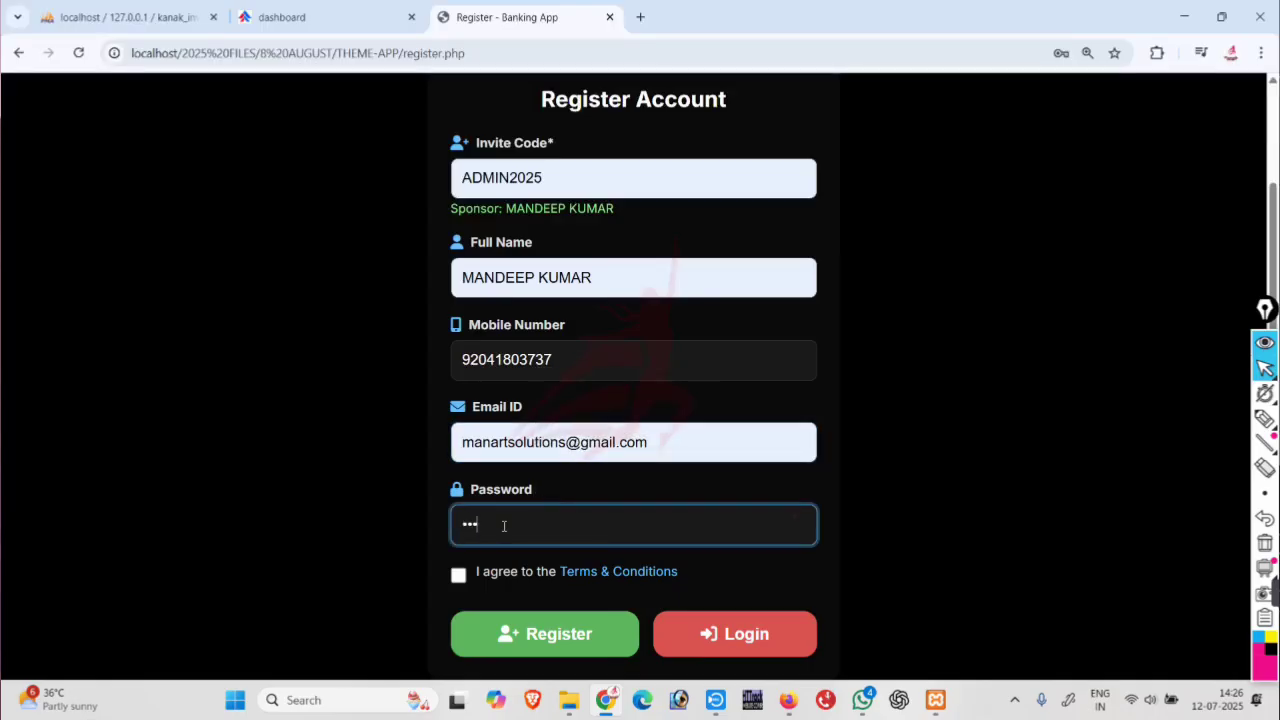
left_click(458, 576)
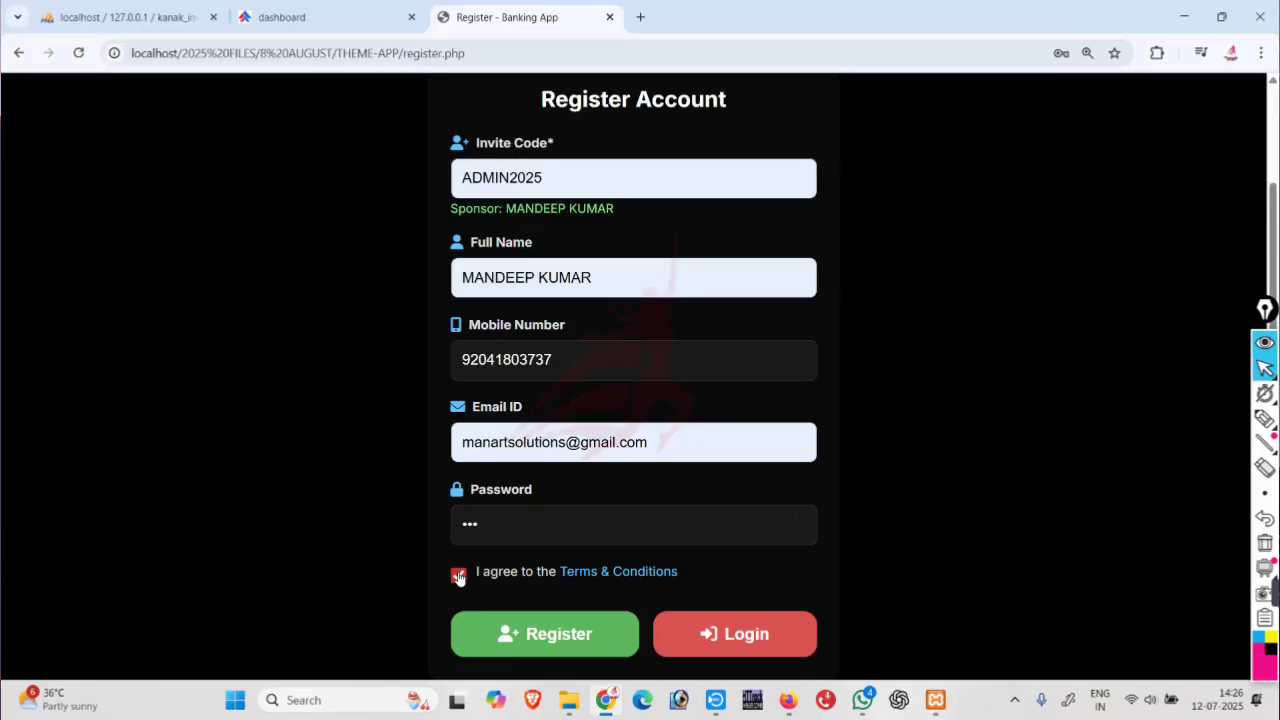
left_click(537, 628)
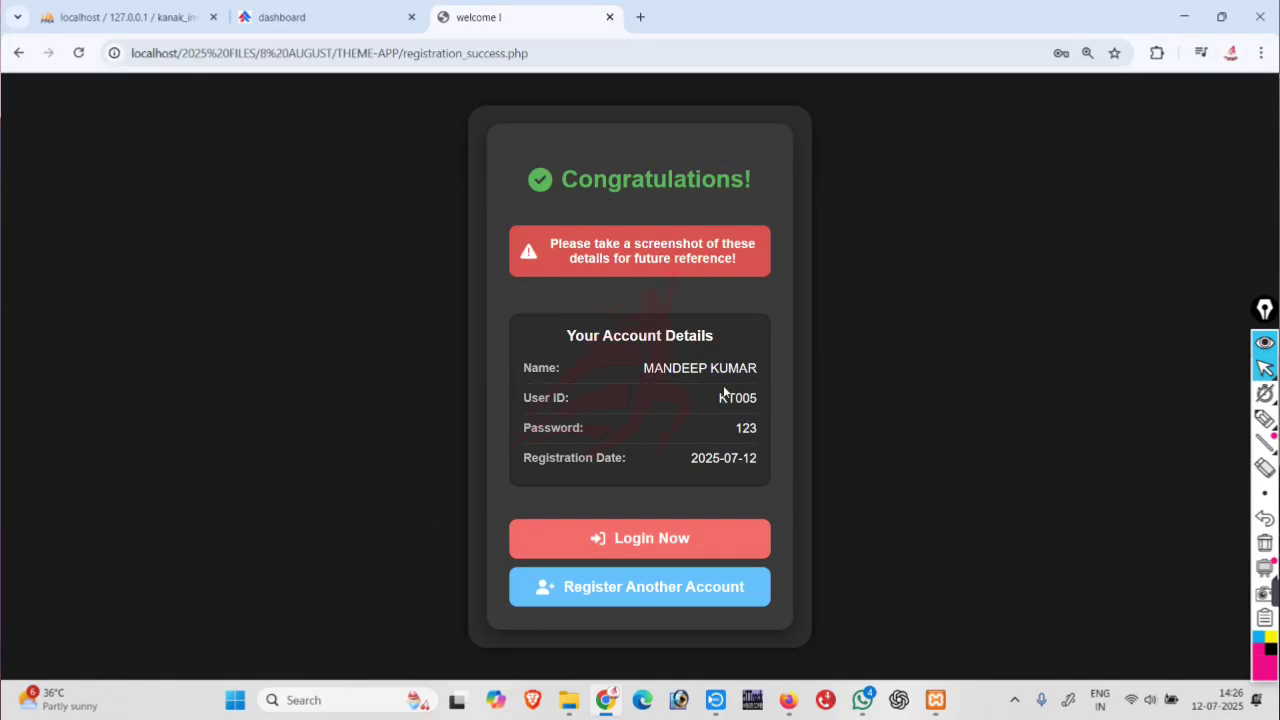
Copy the new user ID and return to the filled registration form.
right_click(733, 400)
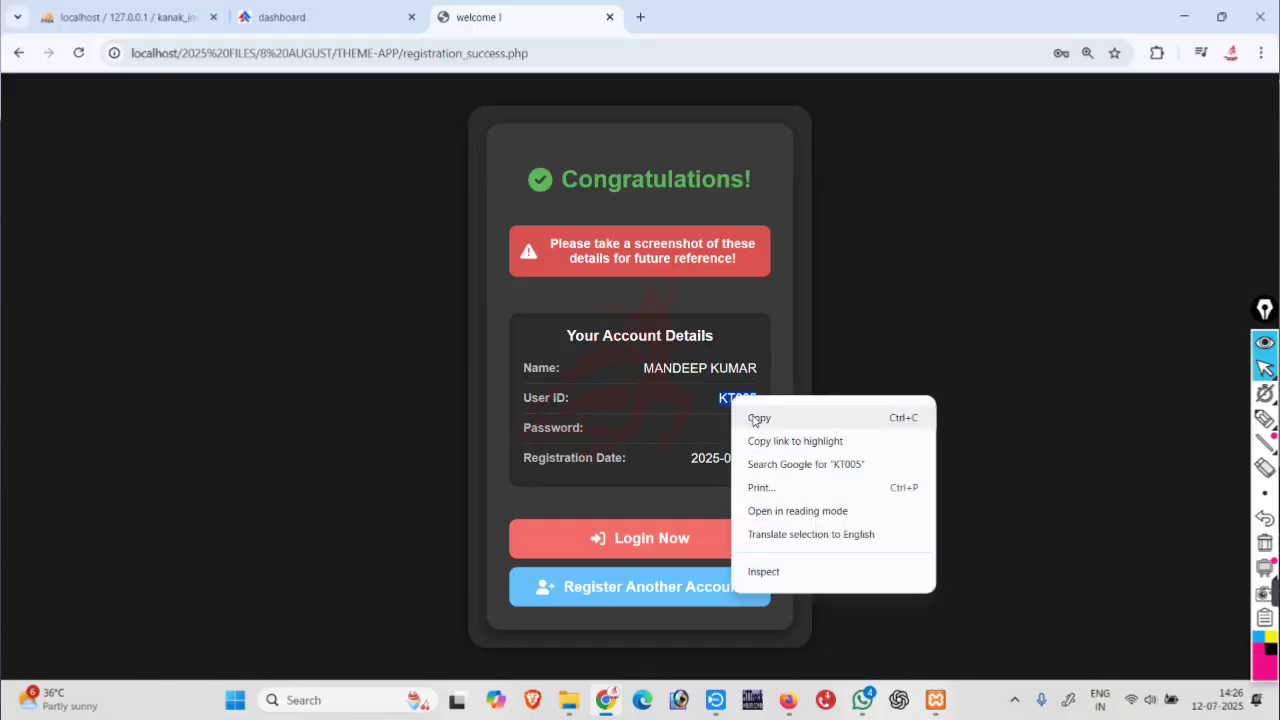
left_click(755, 421)
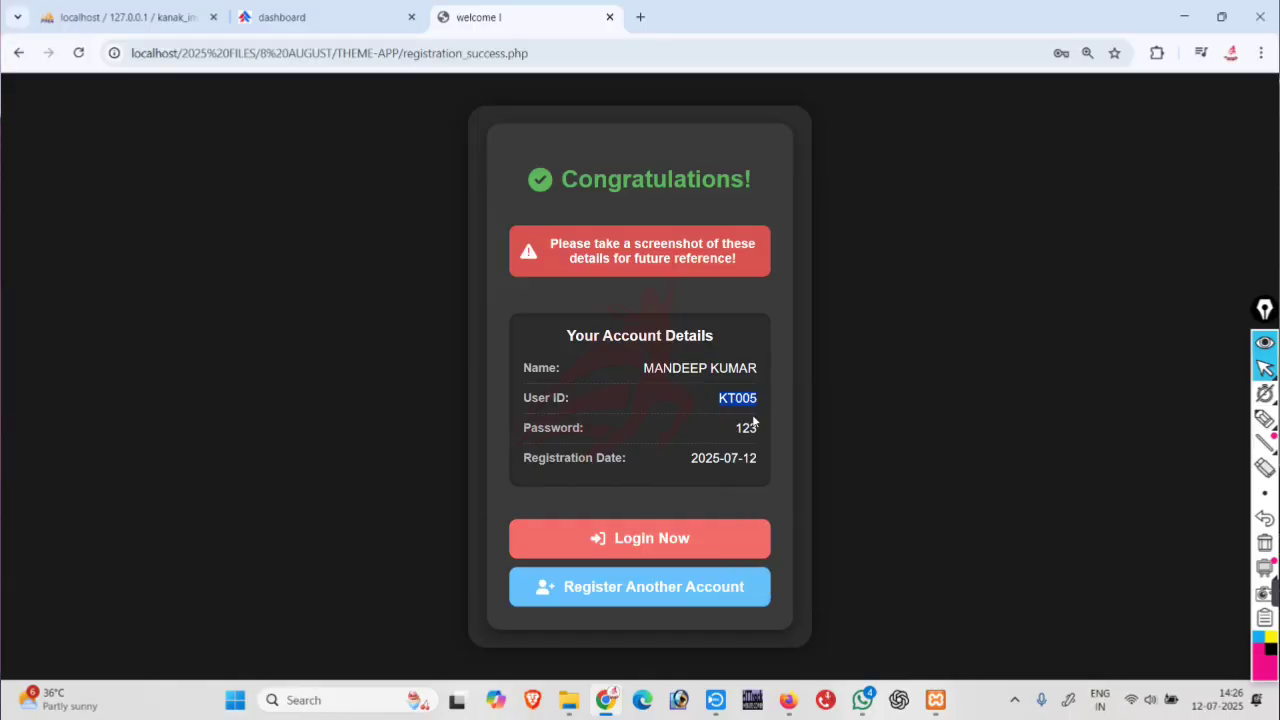
left_click(18, 53)
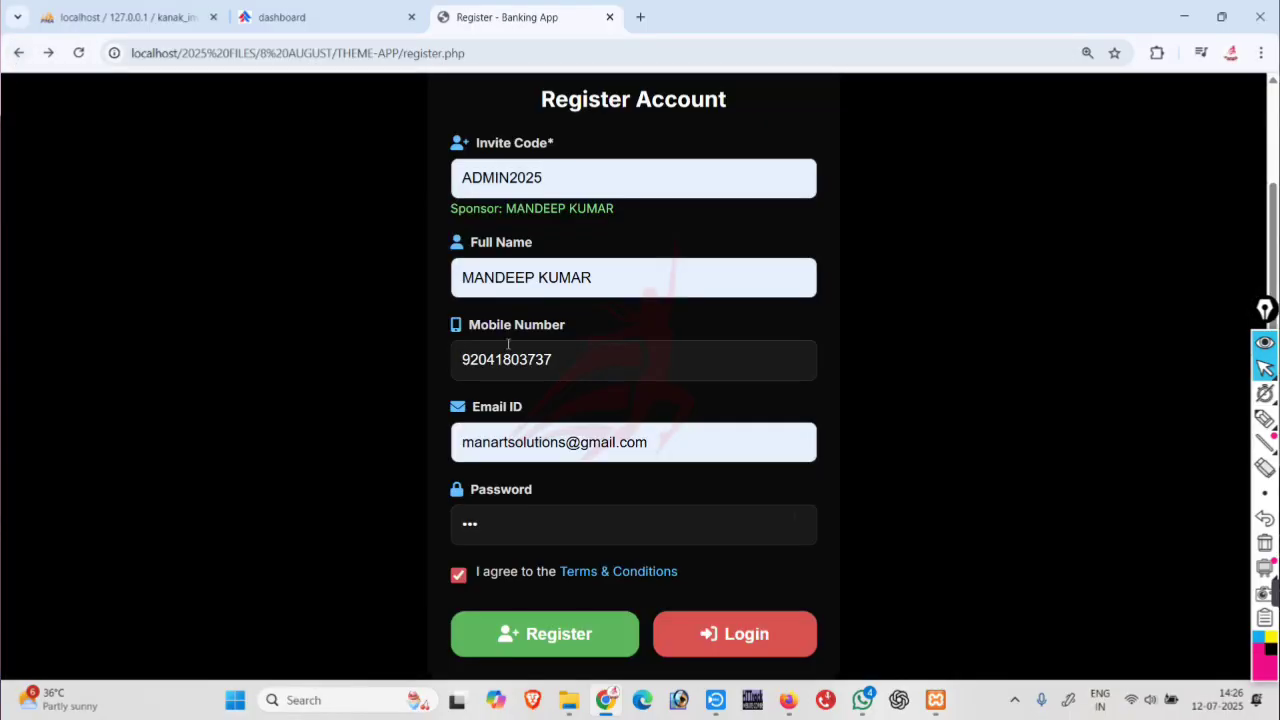
Resubmit the same registration and dismiss the Duplicate Entry error.
left_click(531, 631)
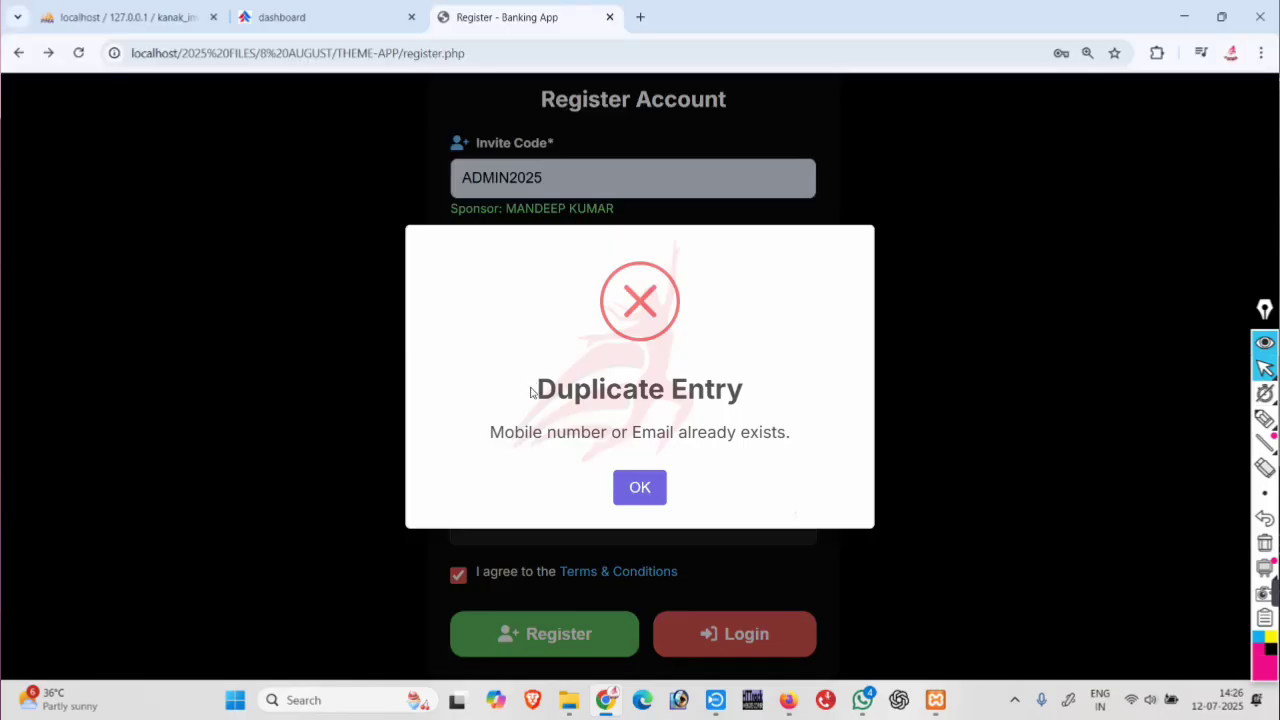
left_click_drag(531, 392, 787, 398)
left_click(627, 441)
left_click(650, 494)
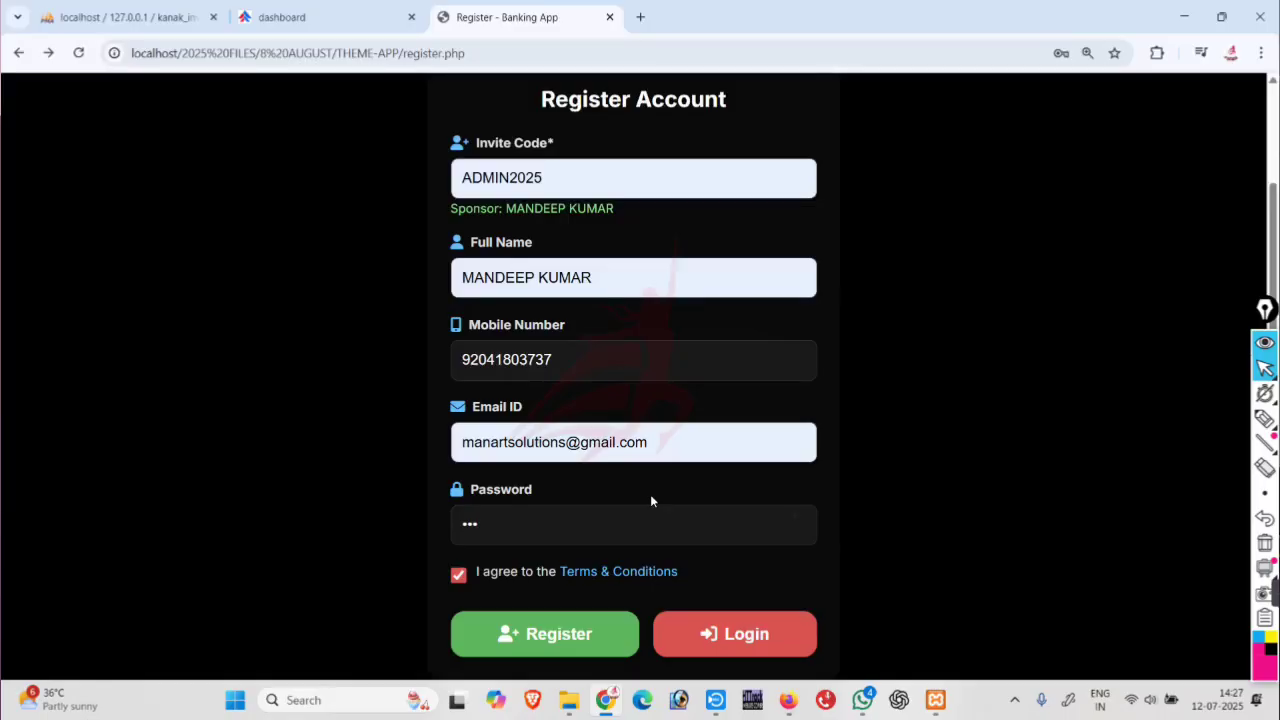
Log in, view the new member's profile page, then log out.
left_click(721, 628)
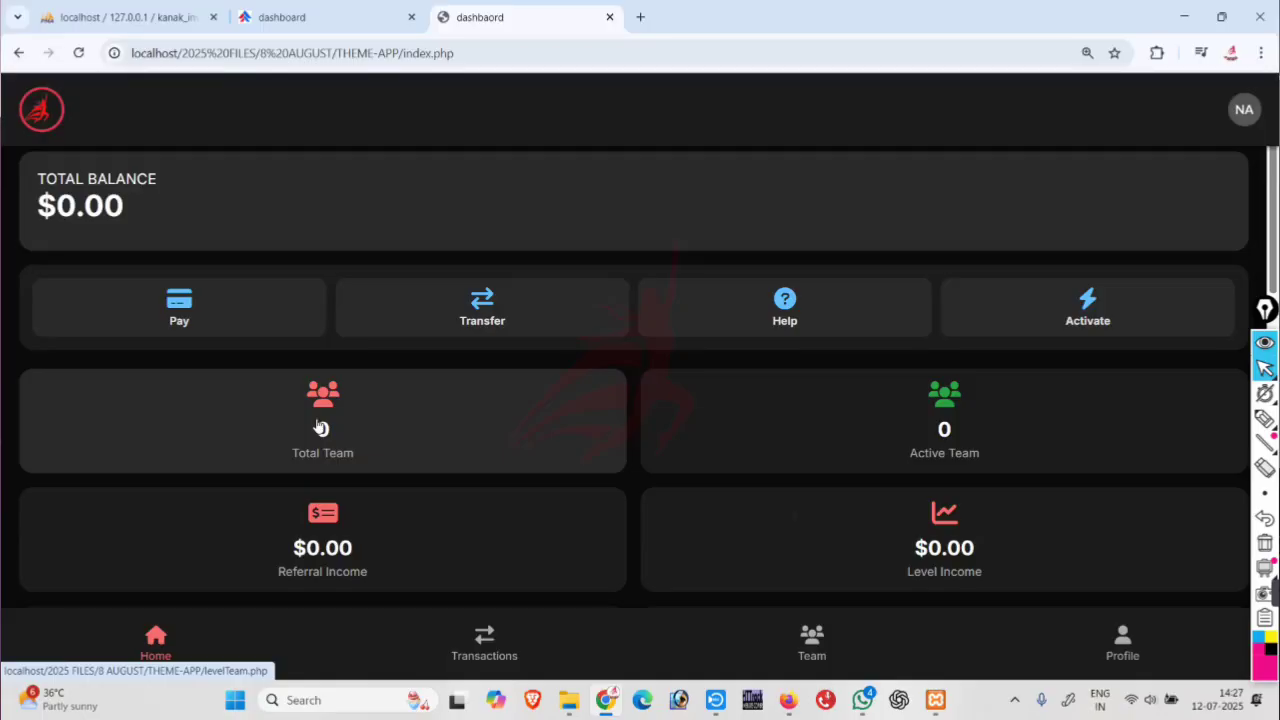
scroll(1034, 604, "down", 2)
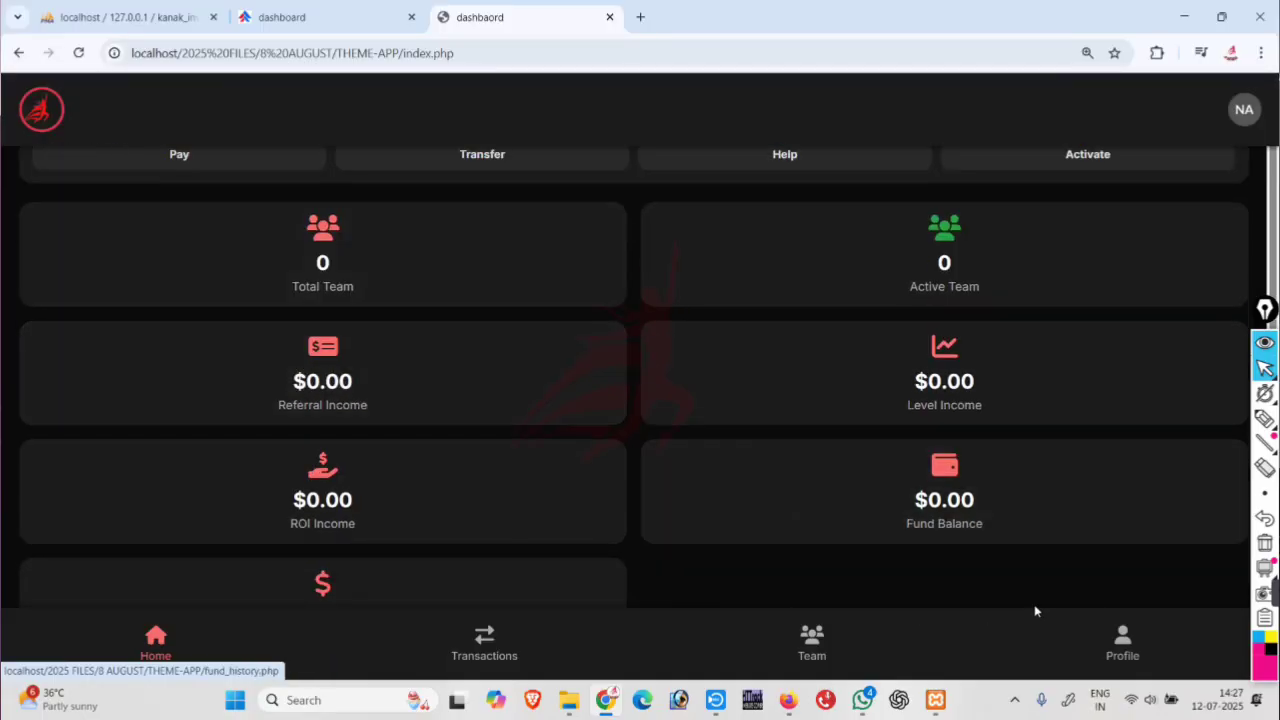
left_click(1126, 645)
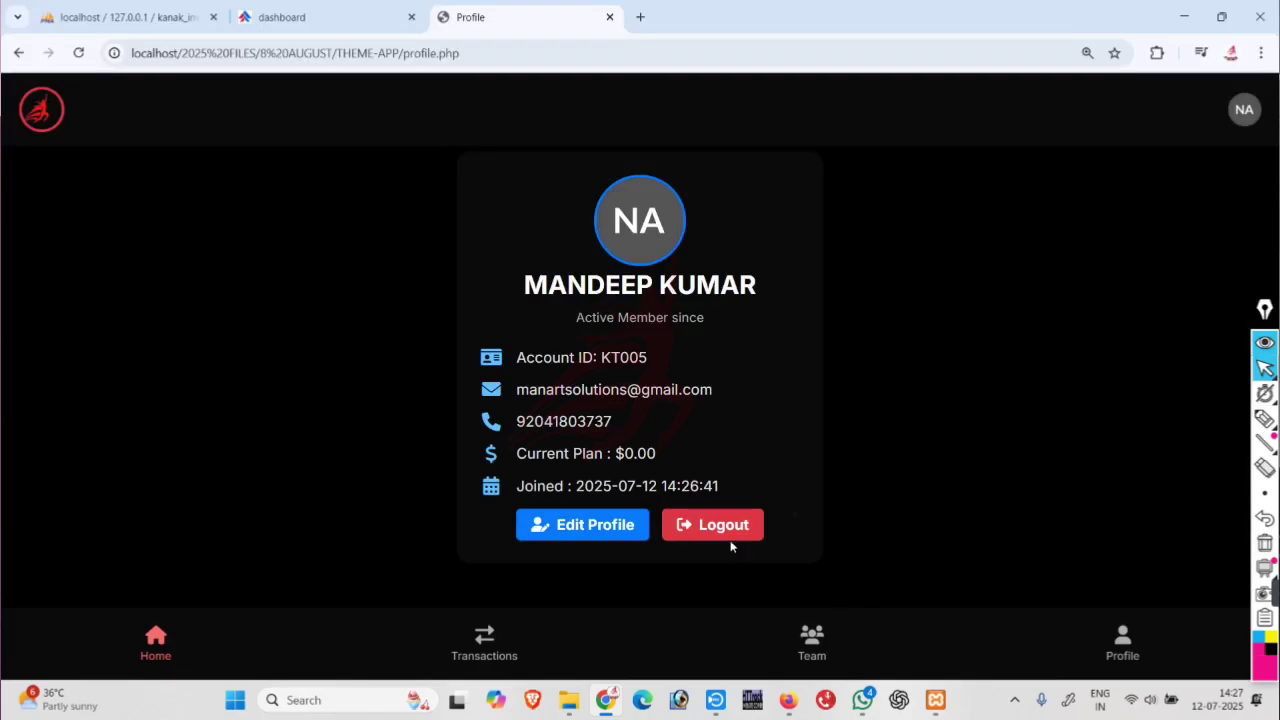
left_click(727, 532)
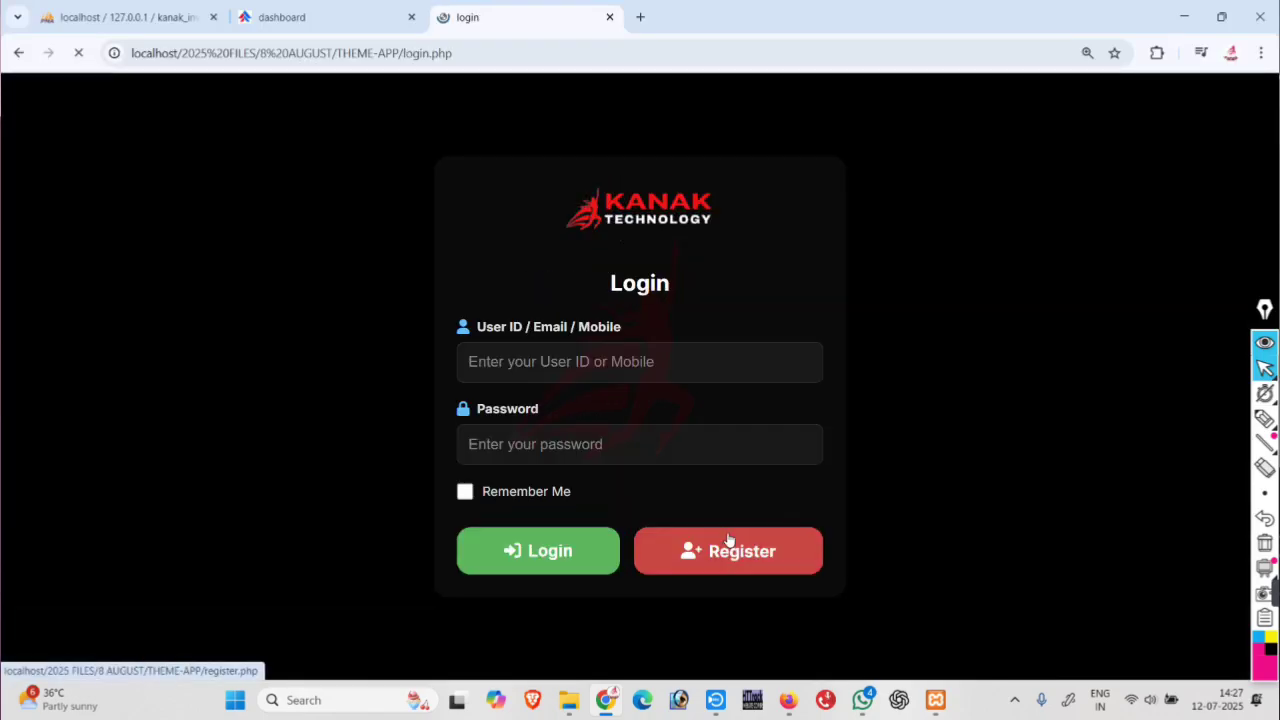
Log back in with the new member's user ID and password, with Remember Me ticked.
left_click(546, 364)
type("KT005")
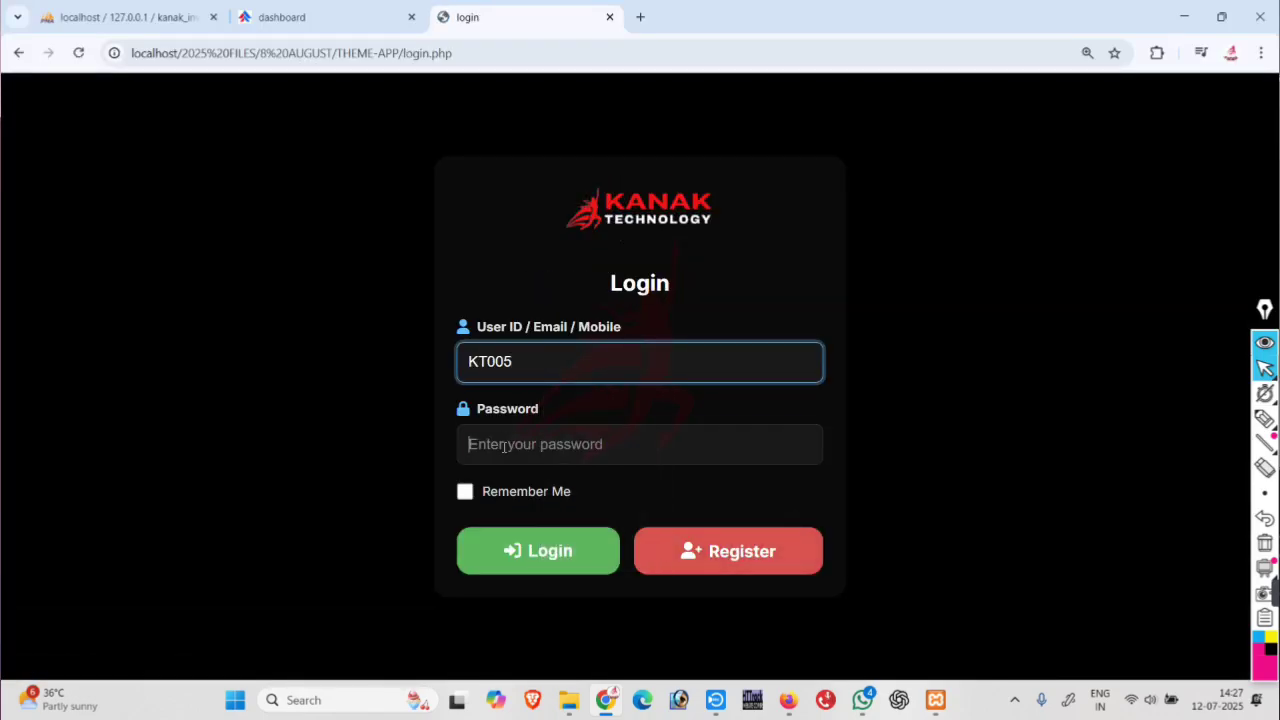
left_click(503, 445)
type("123")
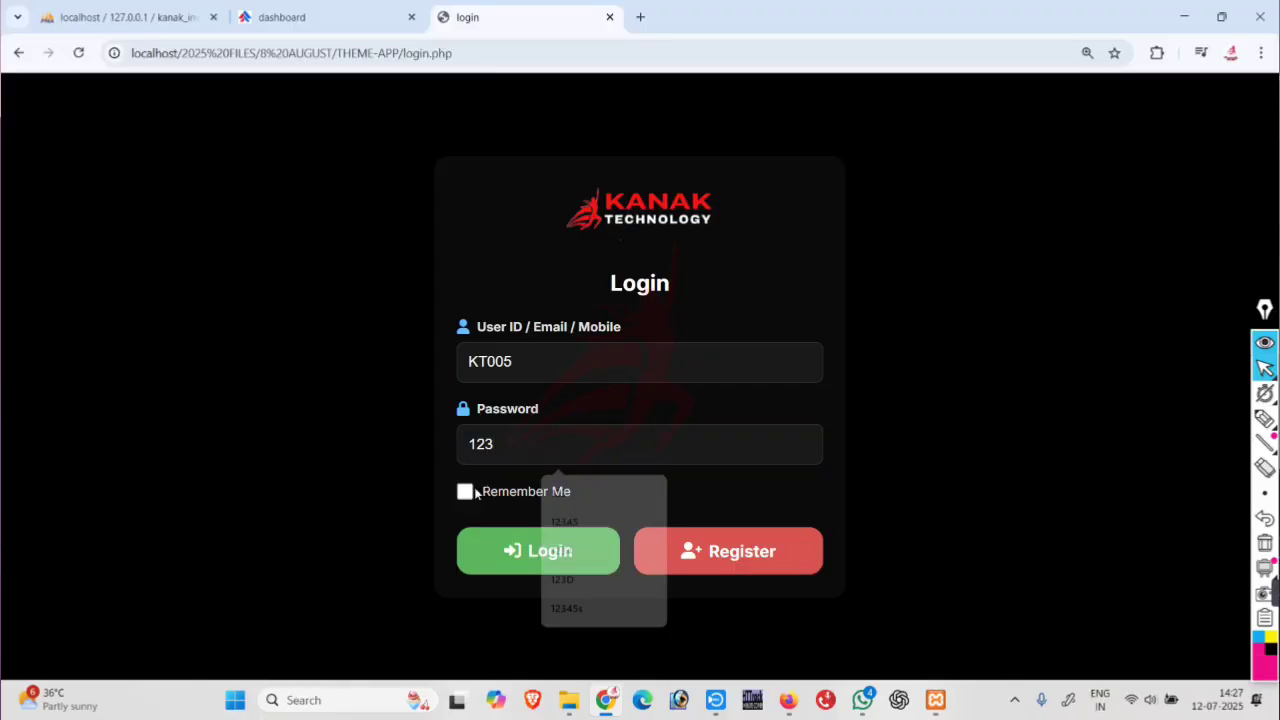
left_click(465, 491)
left_click(511, 556)
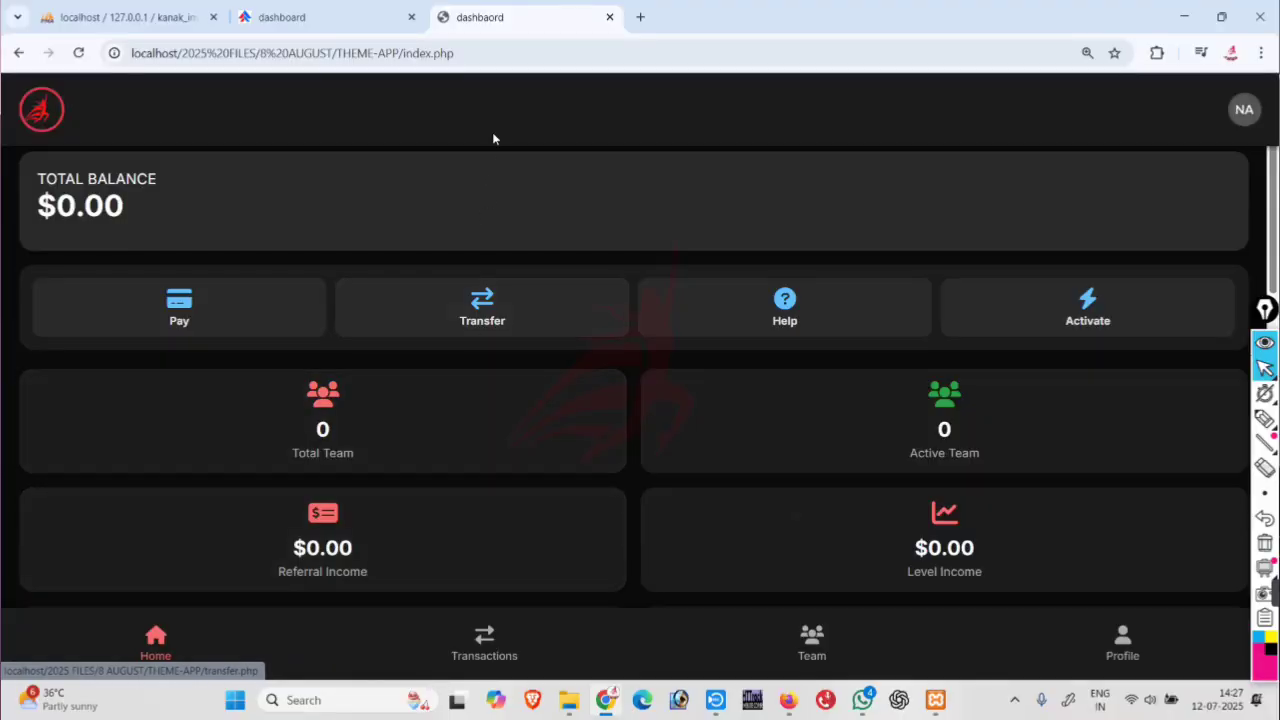
Switch to mobile view through developer tools and open the Pay page with the bank details.
right_click(494, 117)
left_click(558, 488)
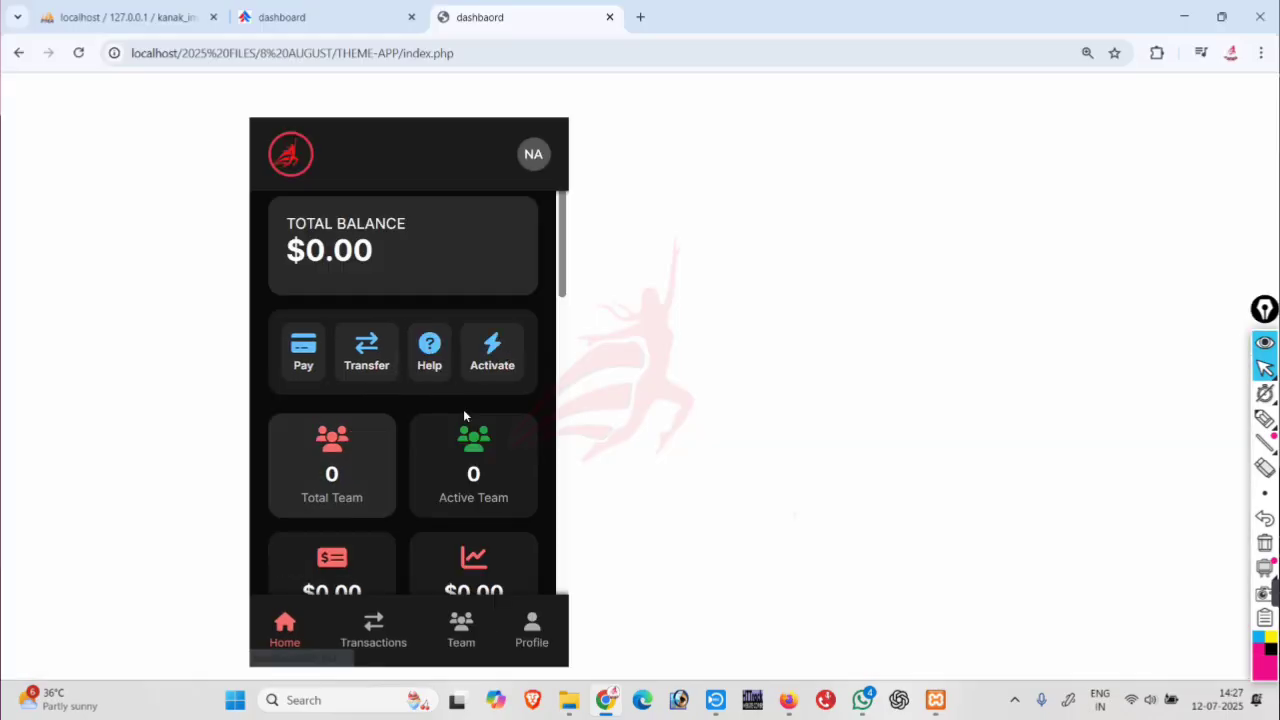
scroll(430, 420, "down", 1)
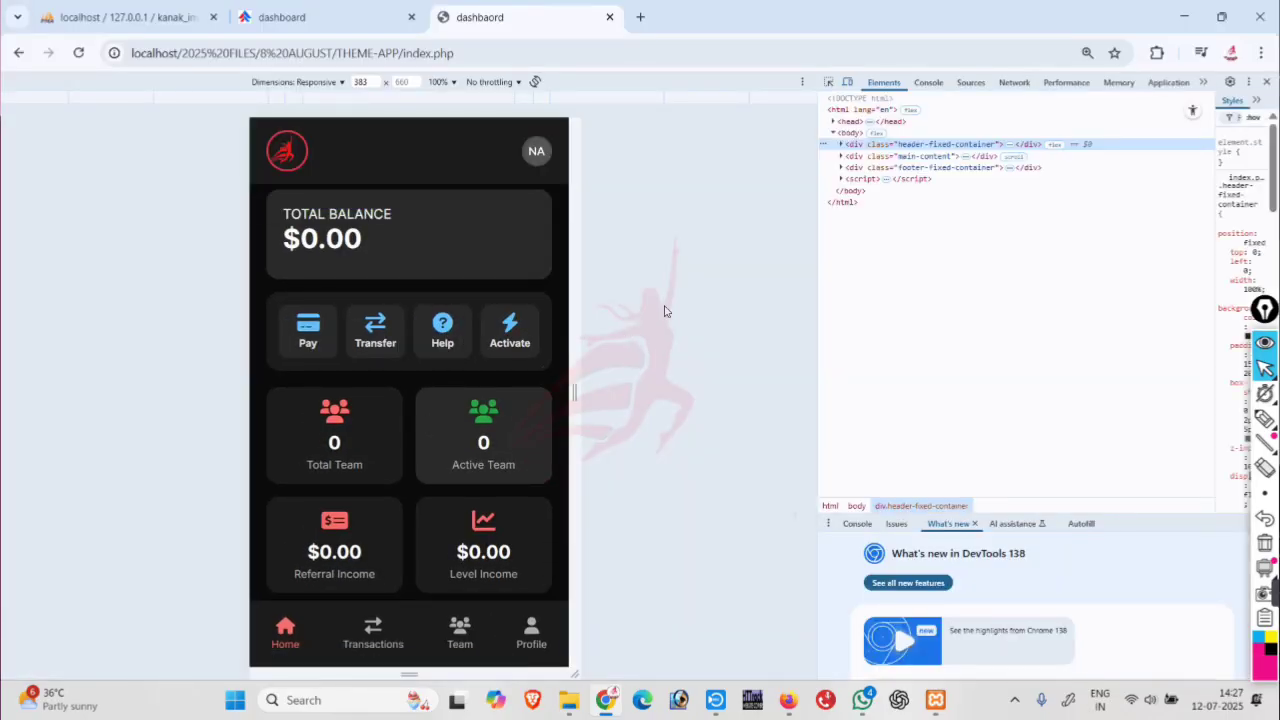
scroll(404, 343, "down", 7)
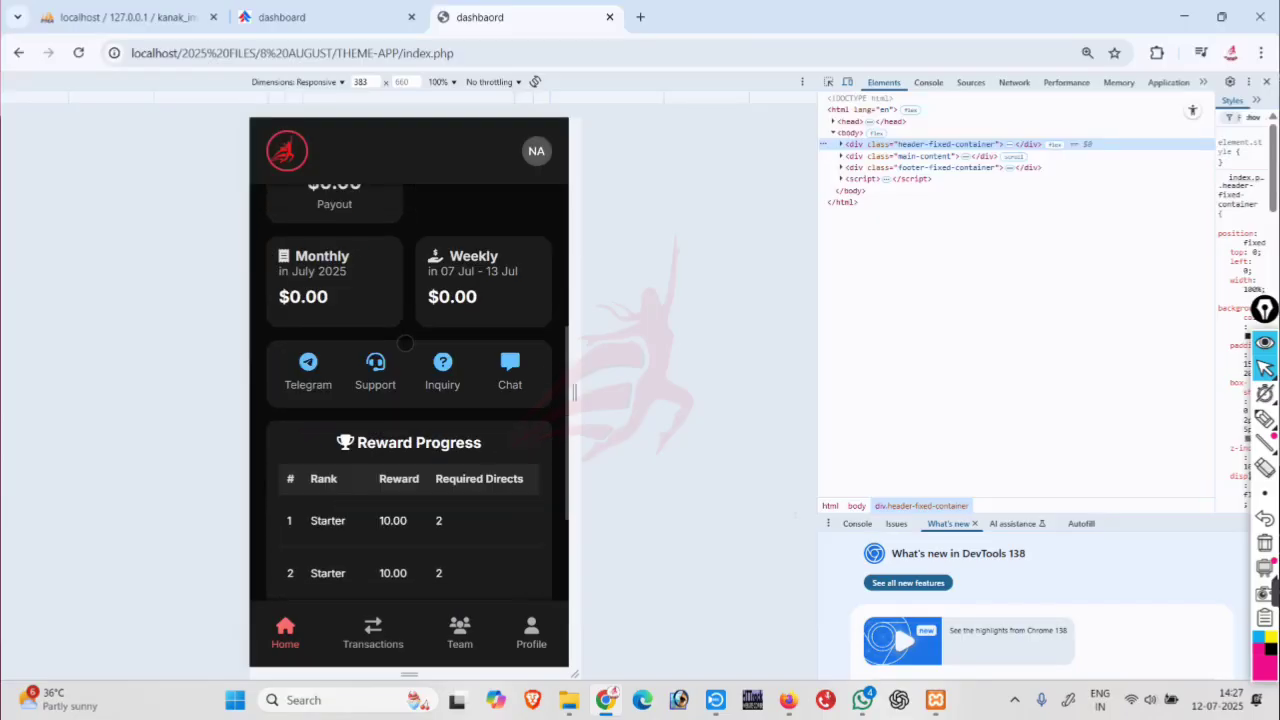
scroll(404, 343, "down", 5)
scroll(404, 343, "up", 3)
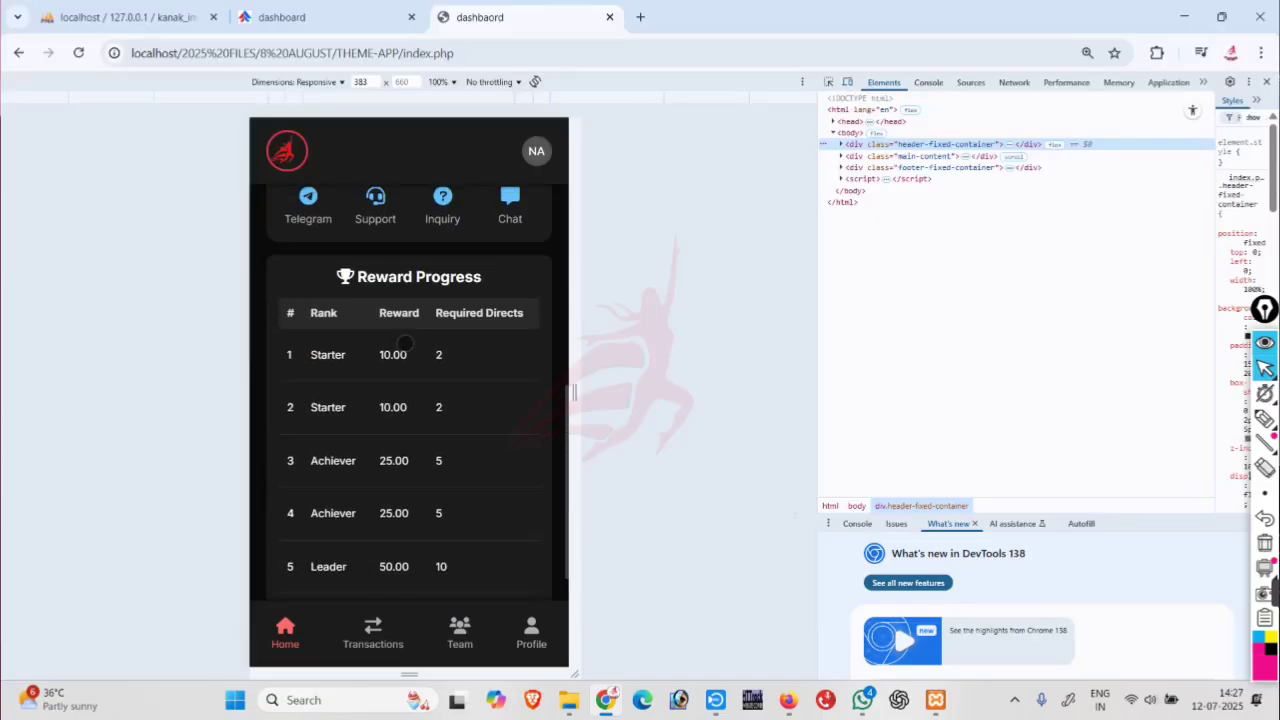
scroll(404, 343, "up", 8)
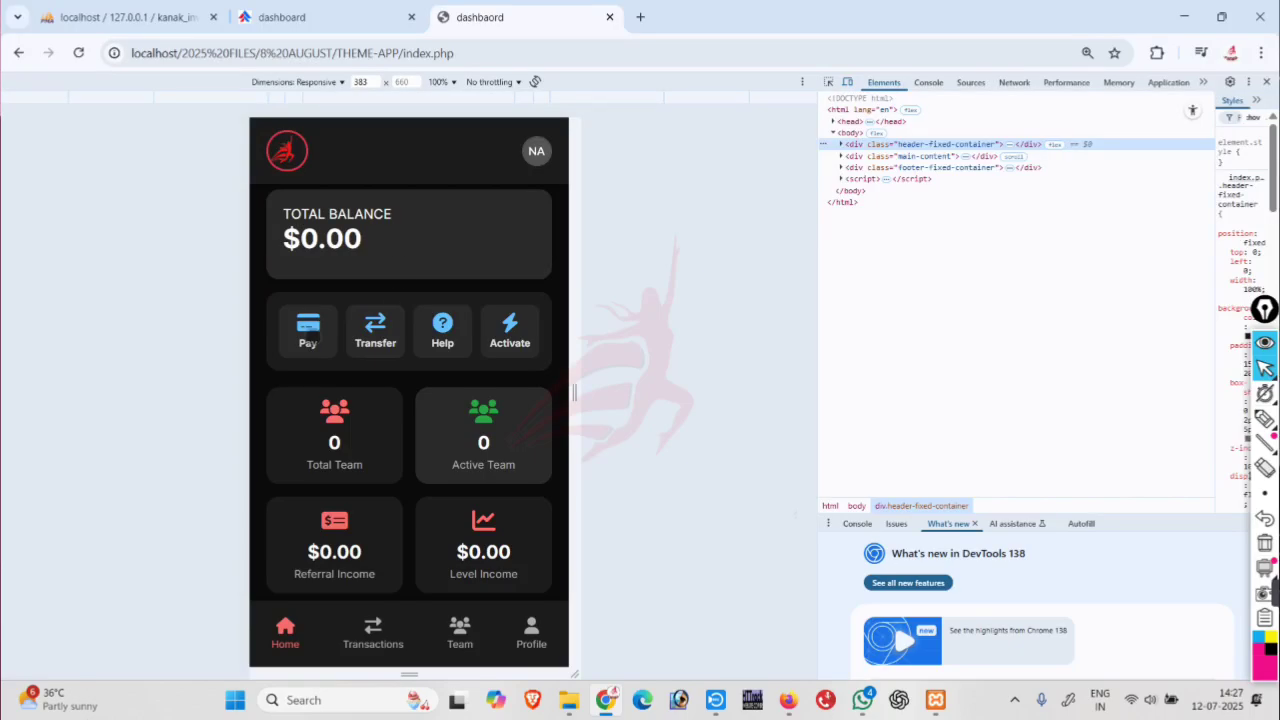
left_click(314, 337)
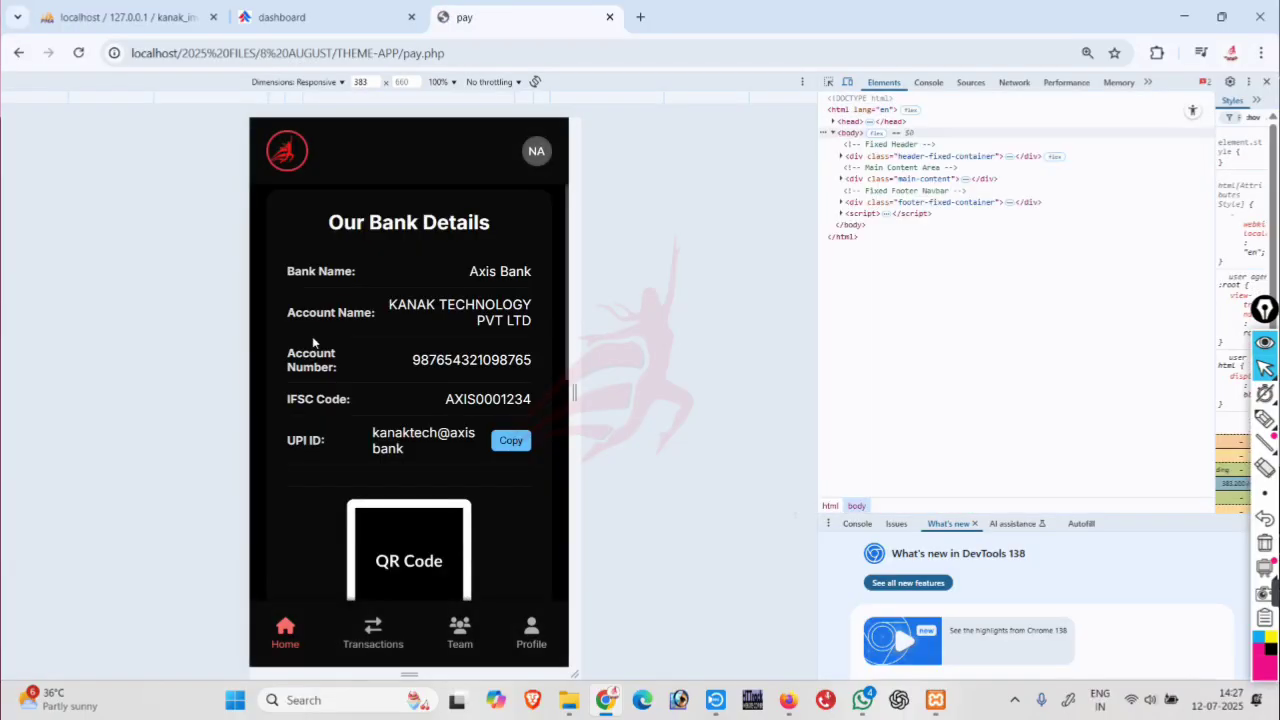
Enter transaction ID TEST123 and amount 500 in the Payment Confirmation form.
scroll(312, 342, "down", 4)
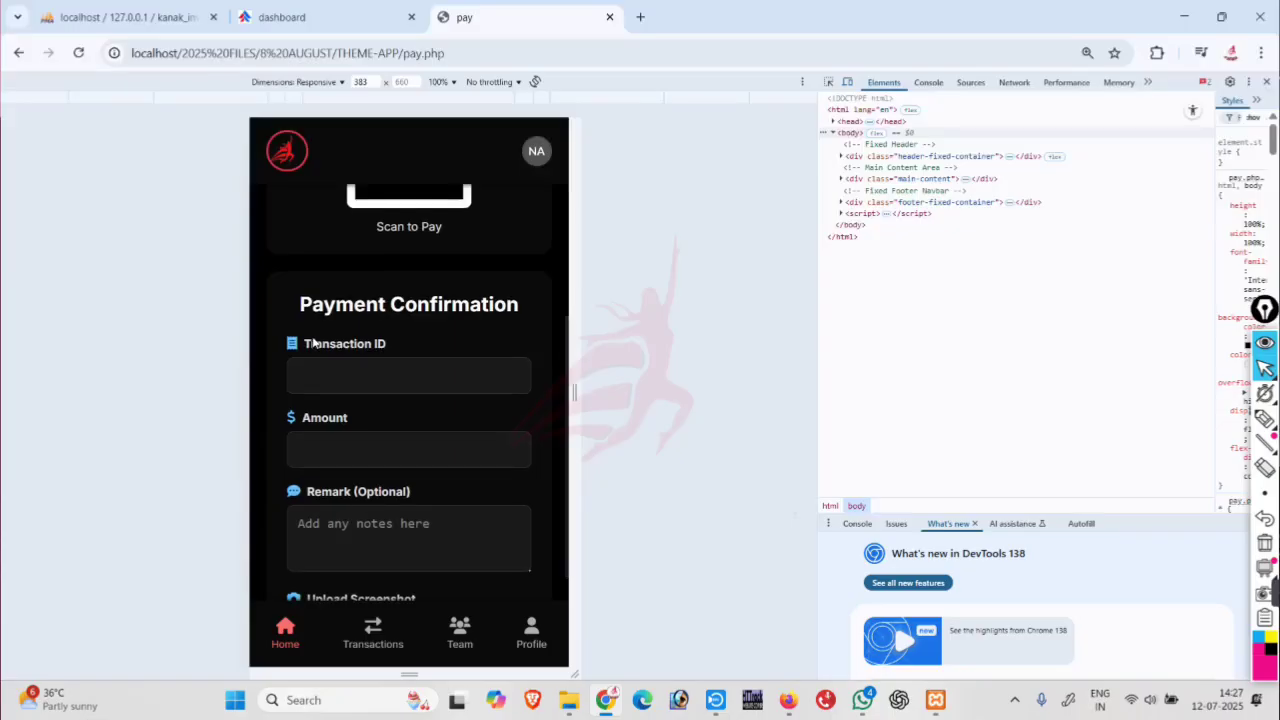
scroll(312, 342, "down", 1)
left_click(339, 290)
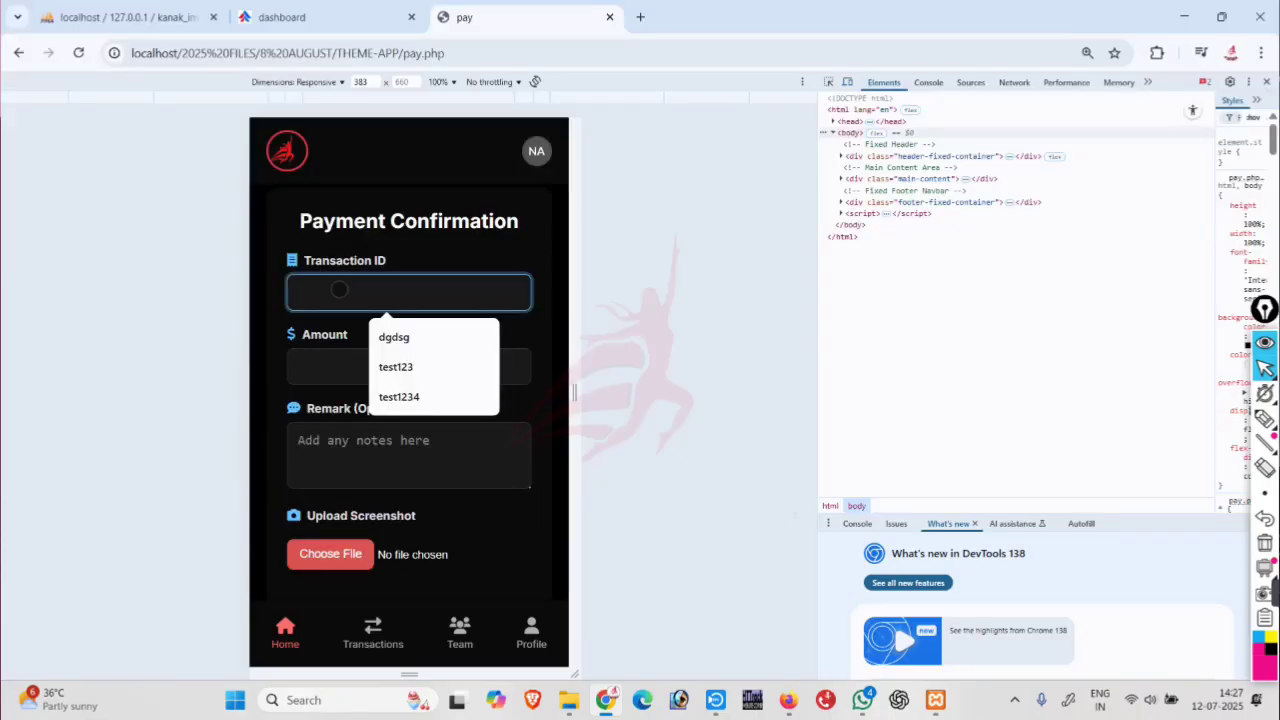
type("TEST123")
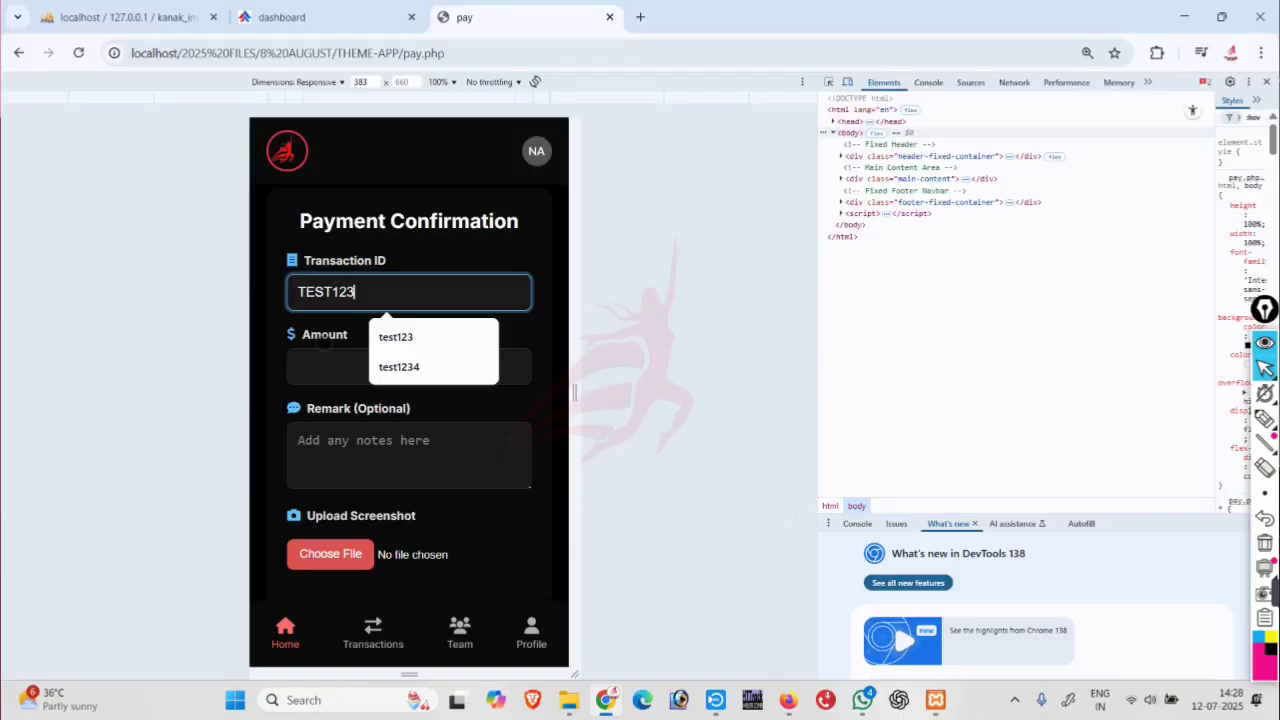
left_click(326, 362)
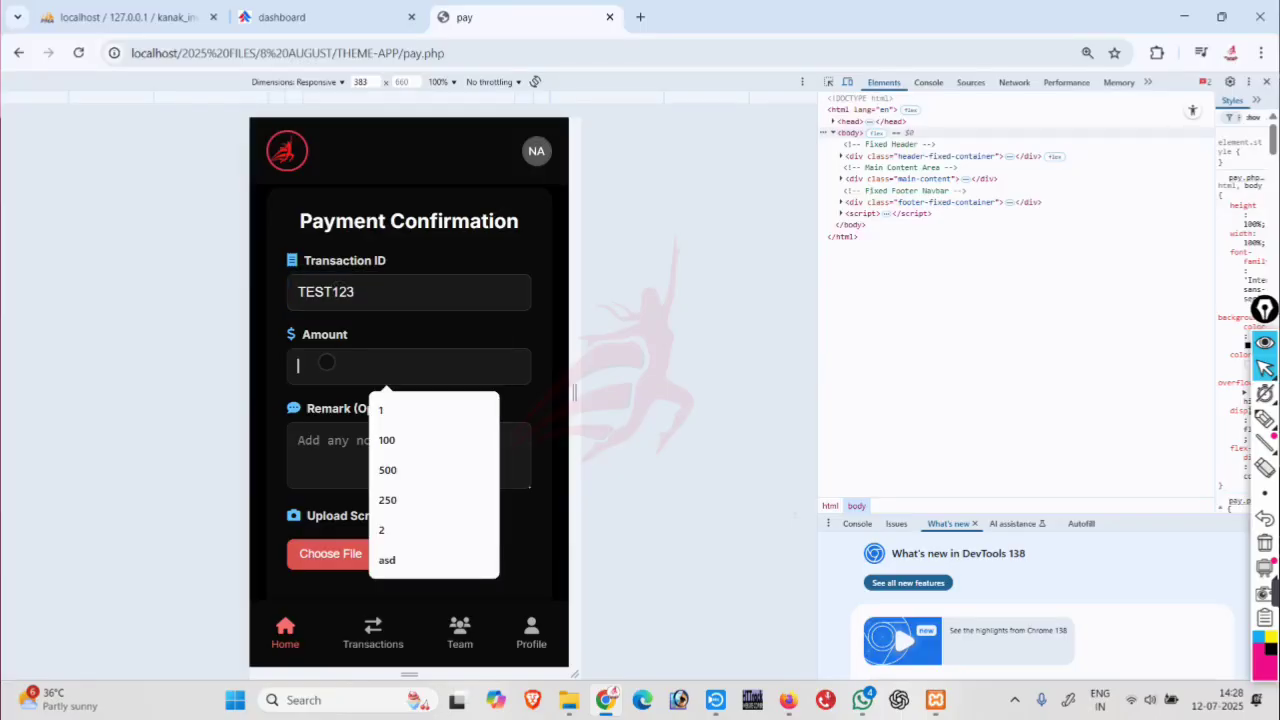
type("500")
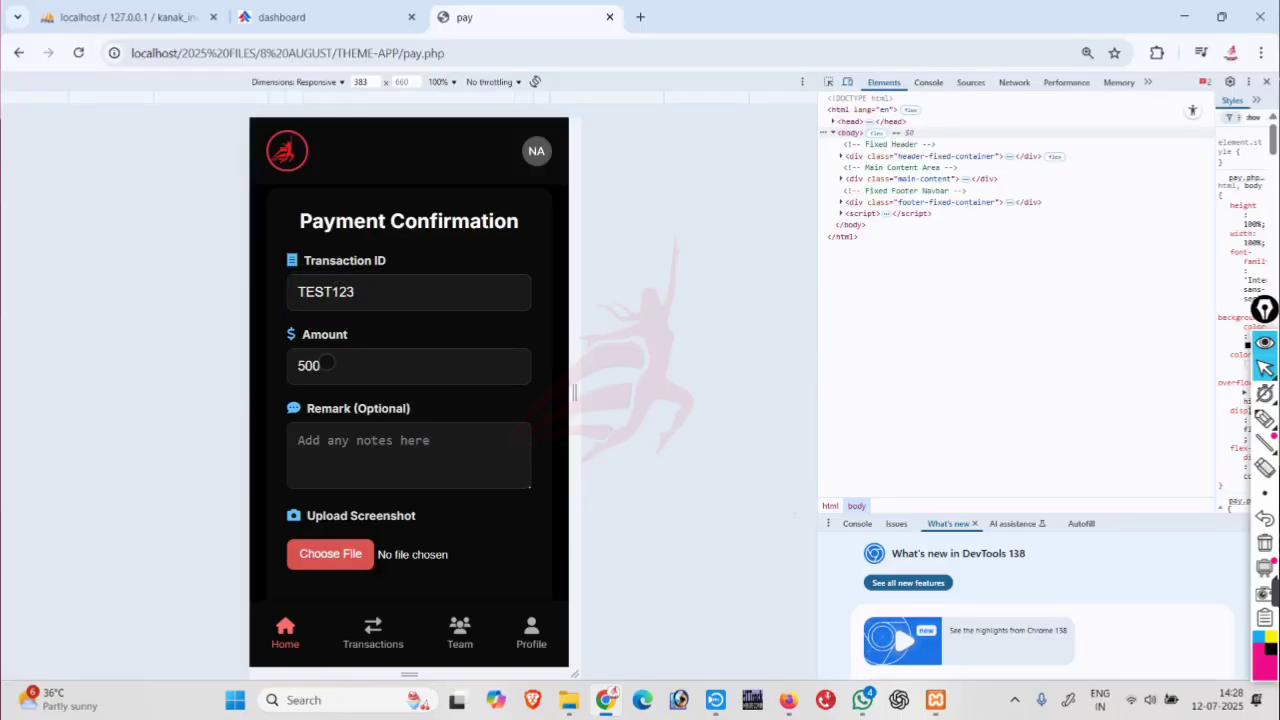
Bring up the file picker for the payment screenshot.
left_click(320, 438)
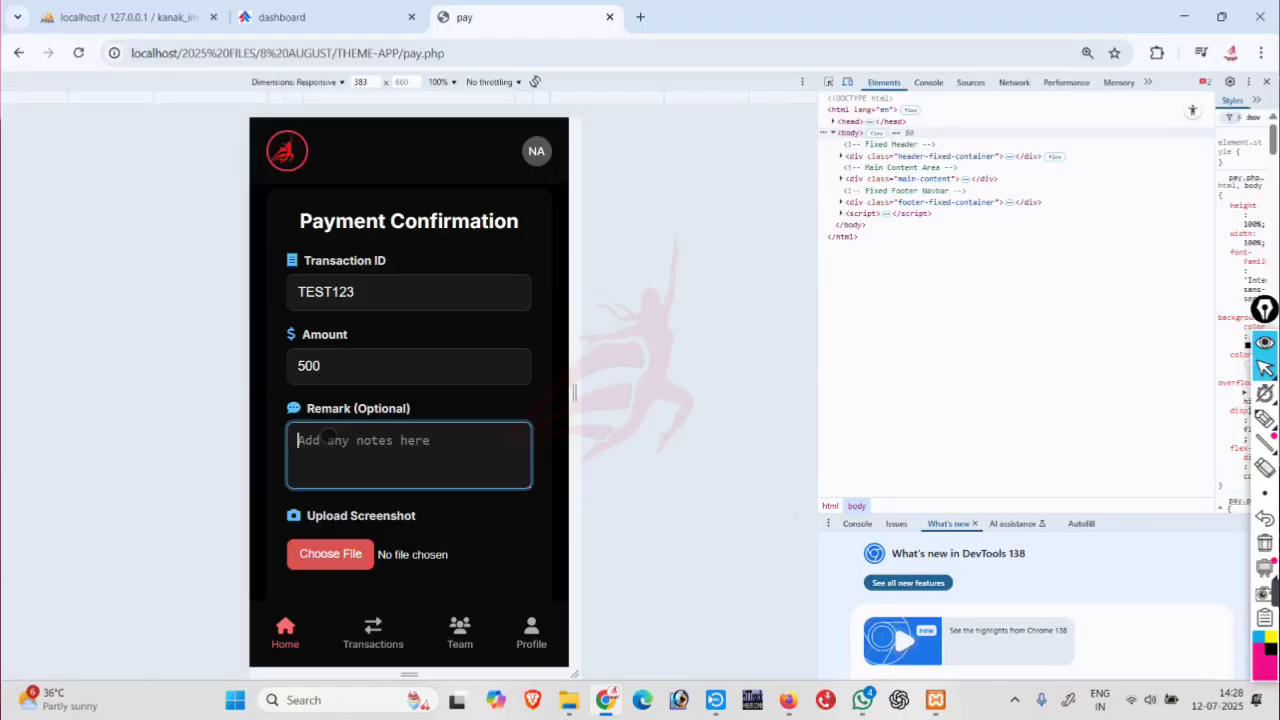
scroll(328, 450, "down", 2)
left_click(325, 469)
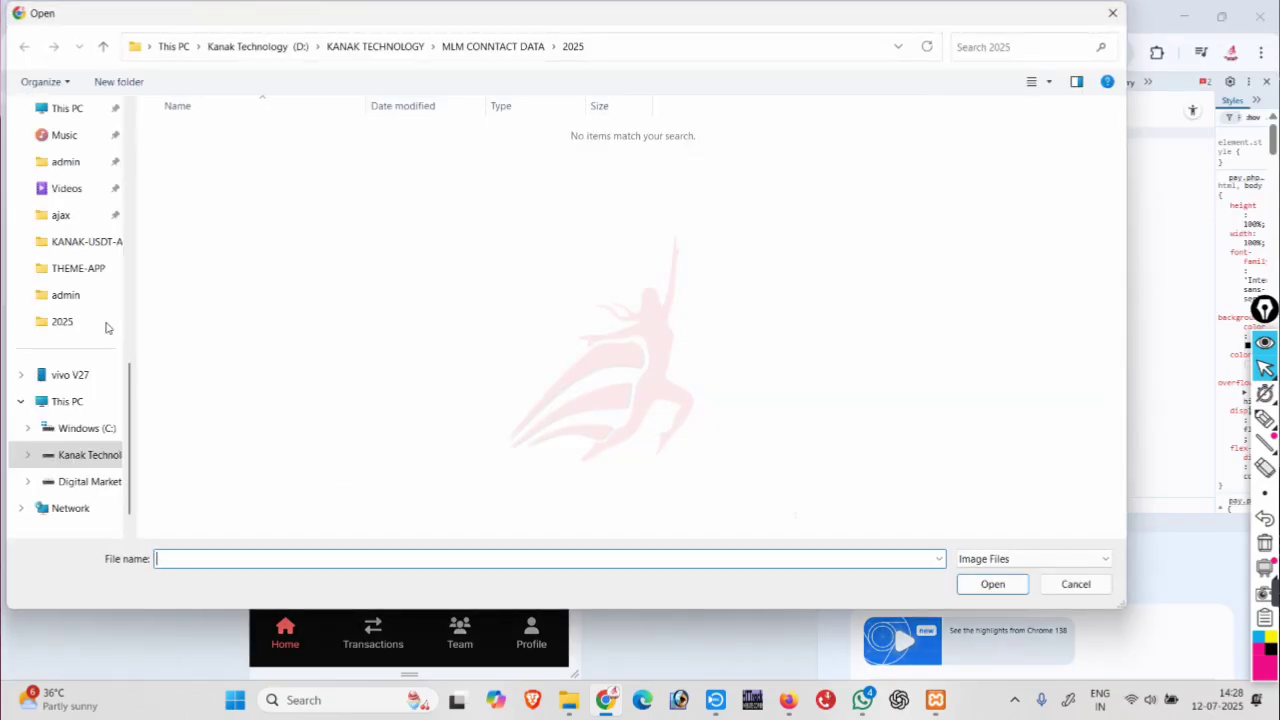
Attach KANAK (6) from Downloads and submit the 500 payment confirmation.
scroll(100, 326, "up", 10)
left_click(71, 253)
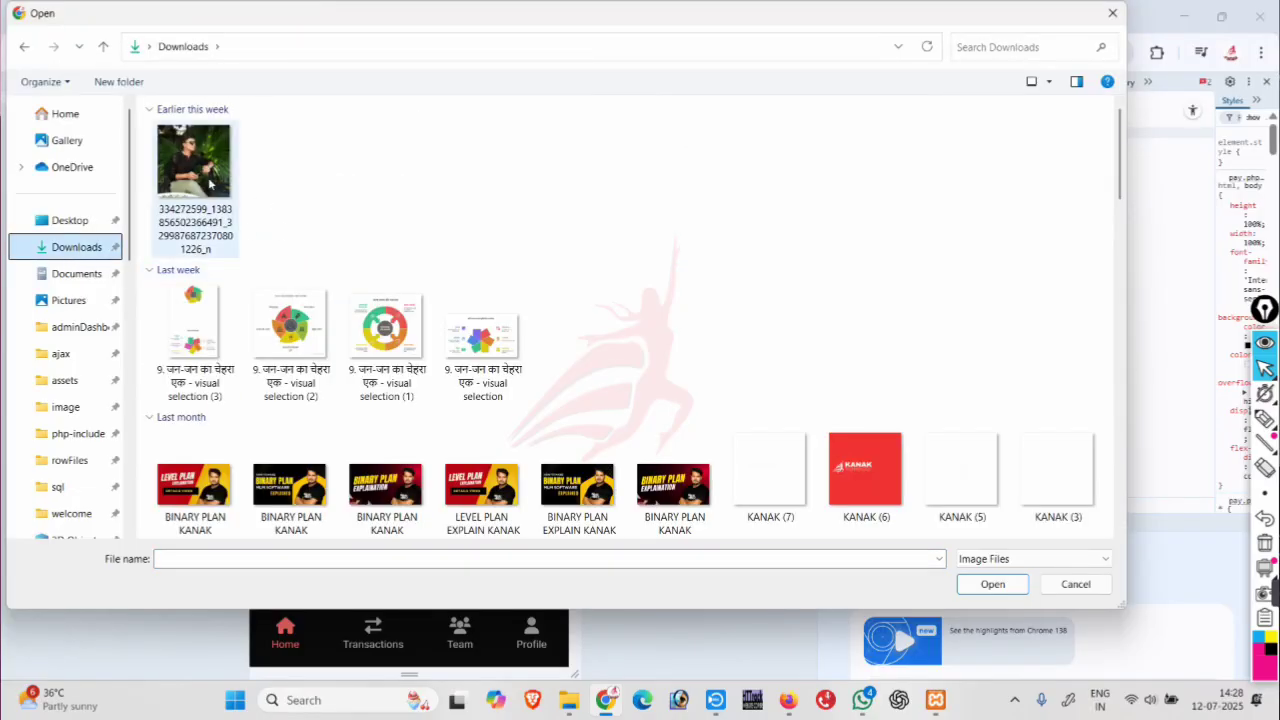
double_click(830, 480)
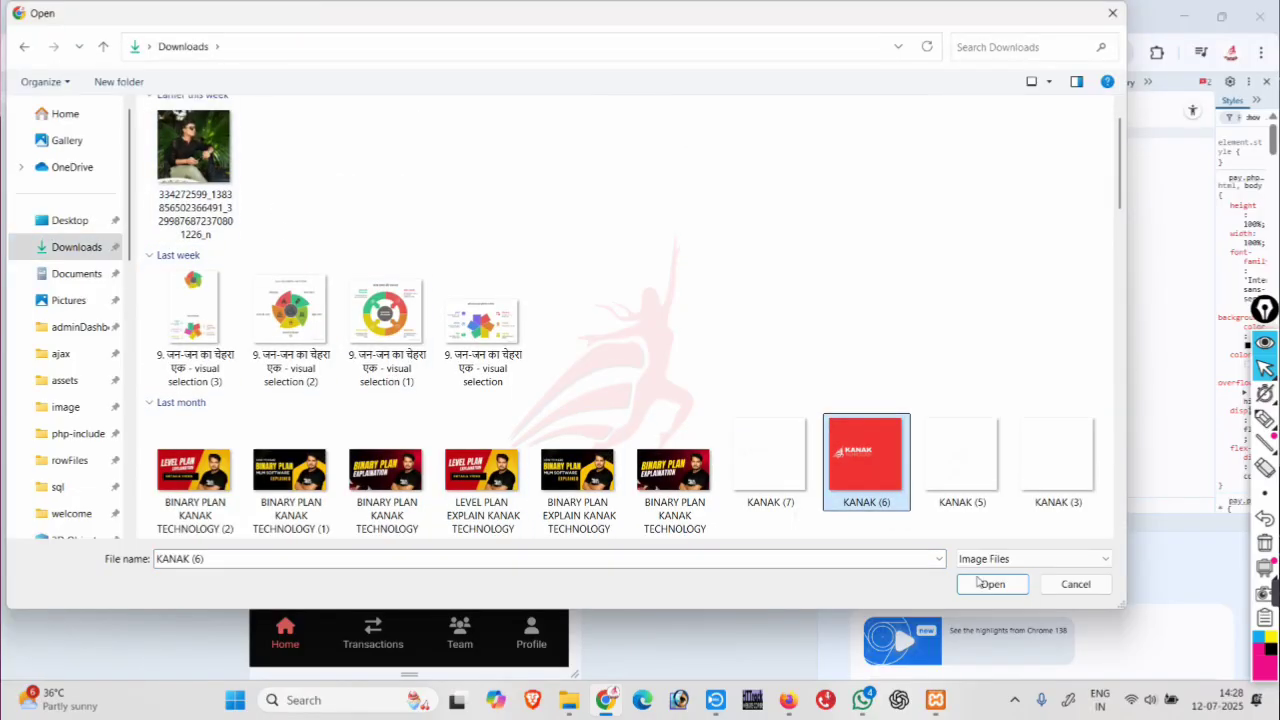
scroll(493, 459, "down", 1)
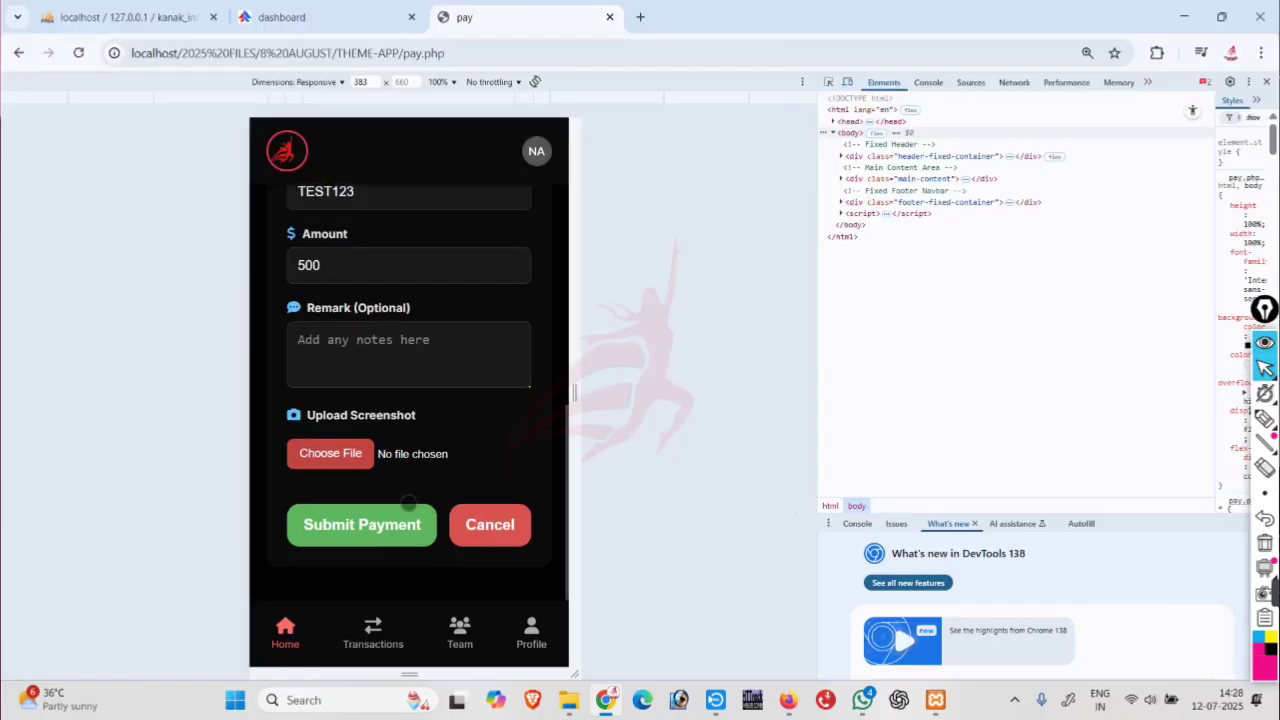
left_click(385, 527)
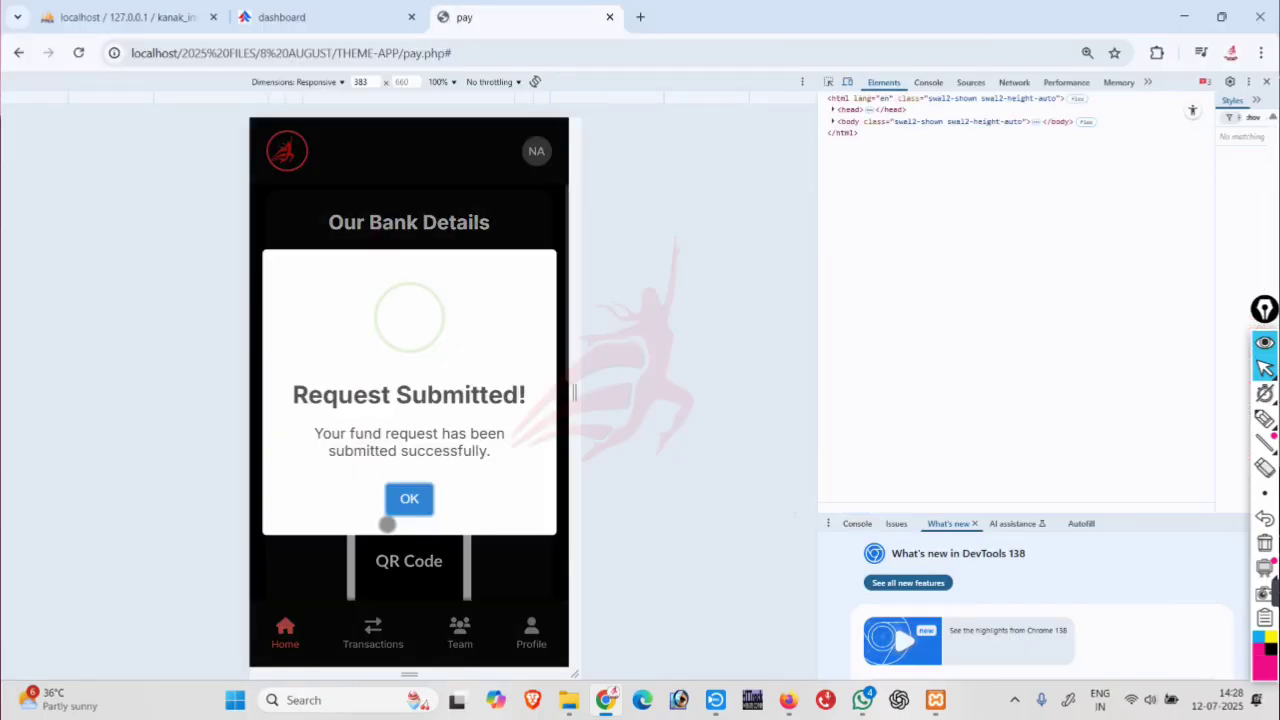
left_click(408, 503)
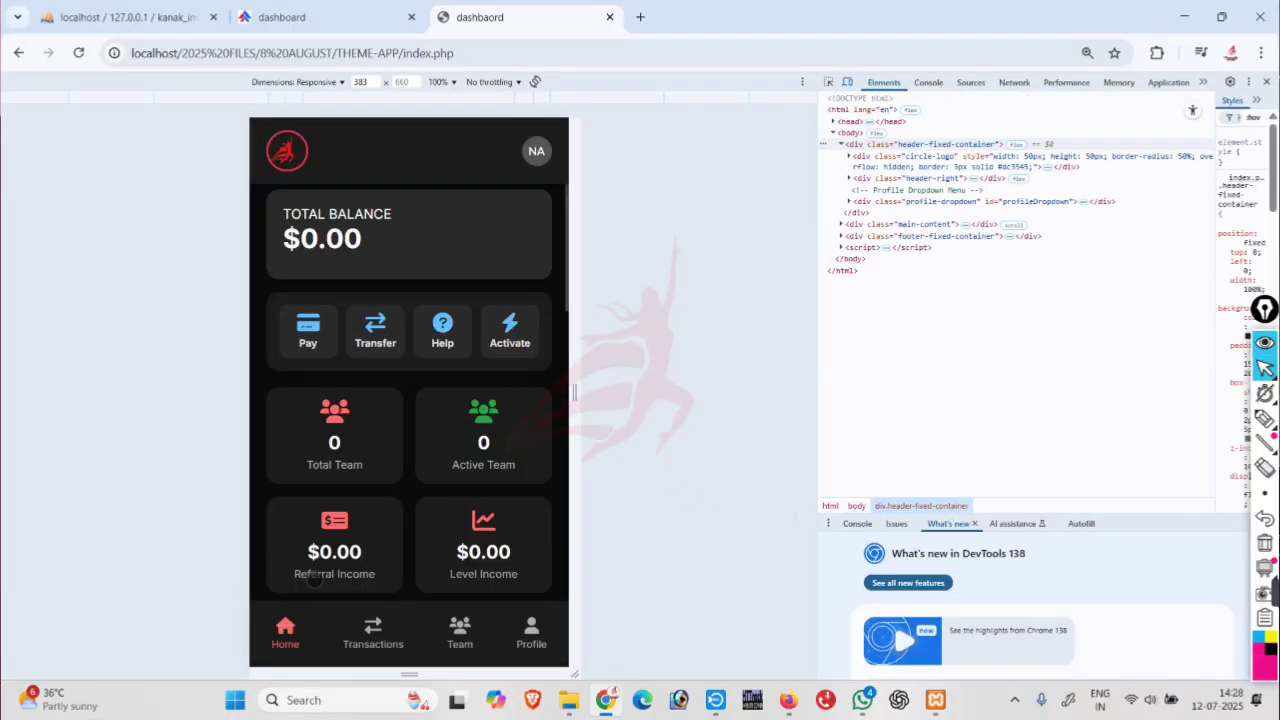
scroll(319, 484, "down", 3)
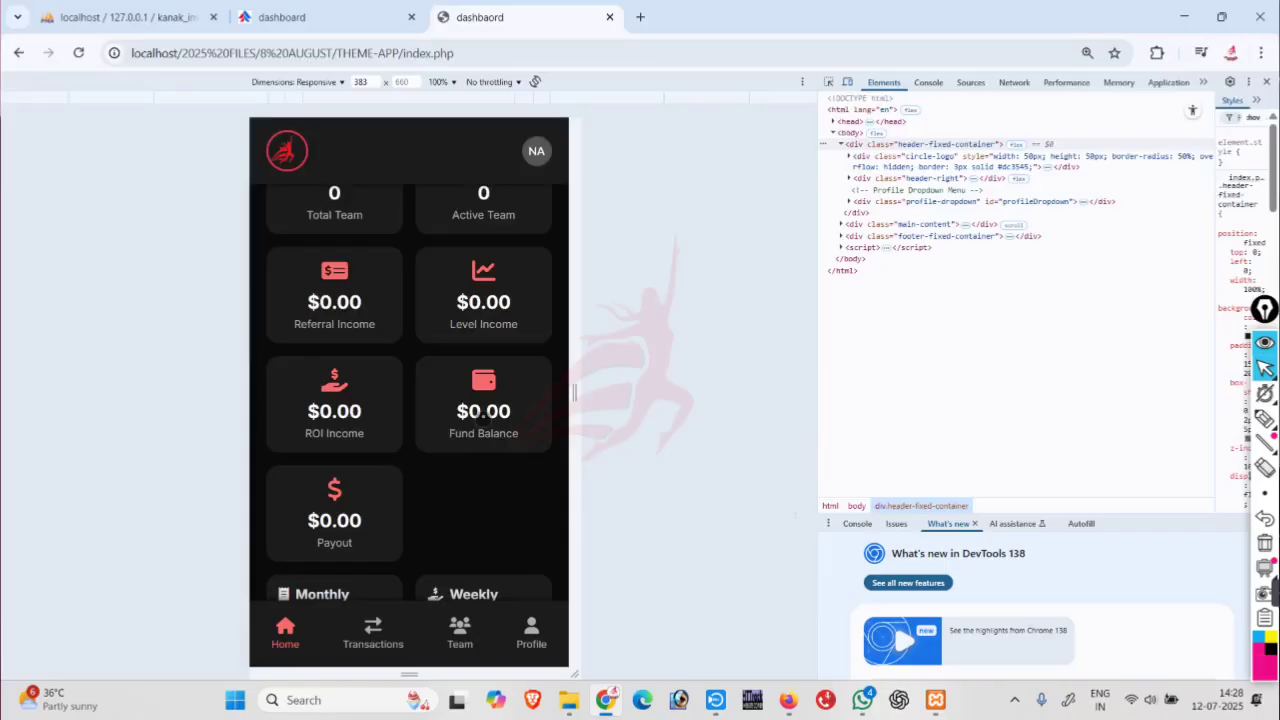
Check the fund balance details and return to the member dashboard.
left_click(490, 412)
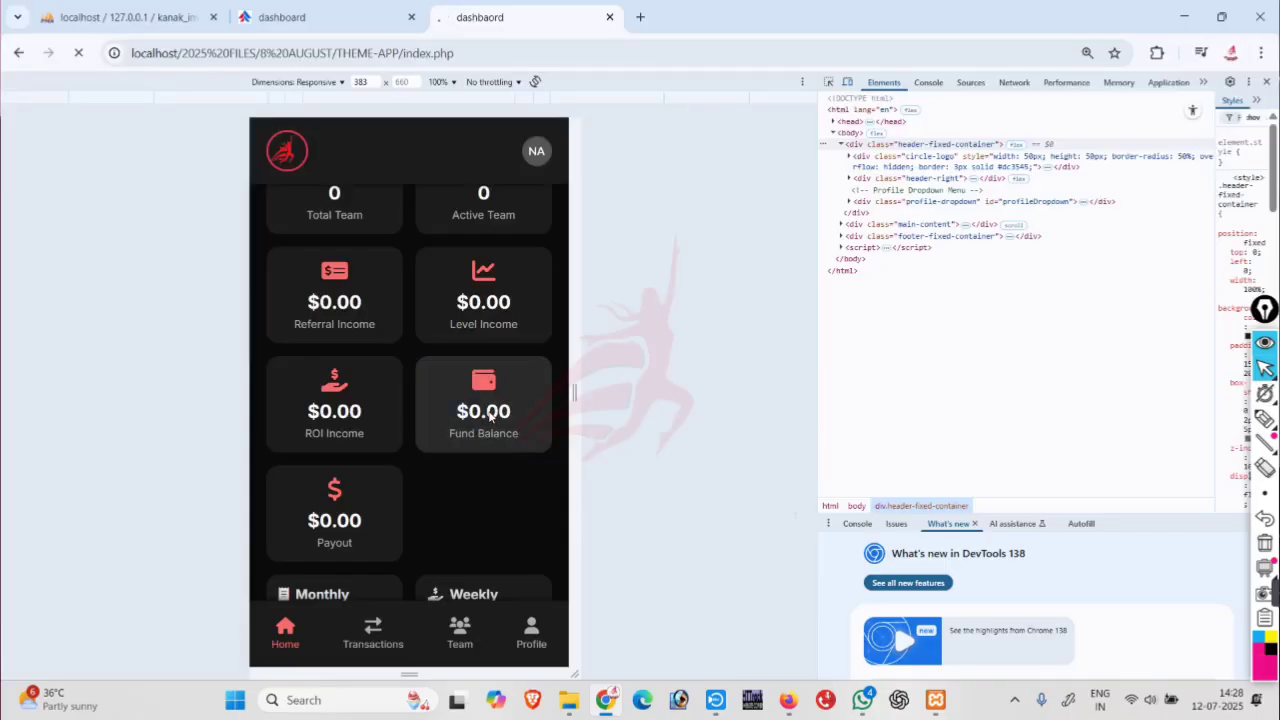
left_click_drag(420, 352, 500, 354)
left_click(285, 630)
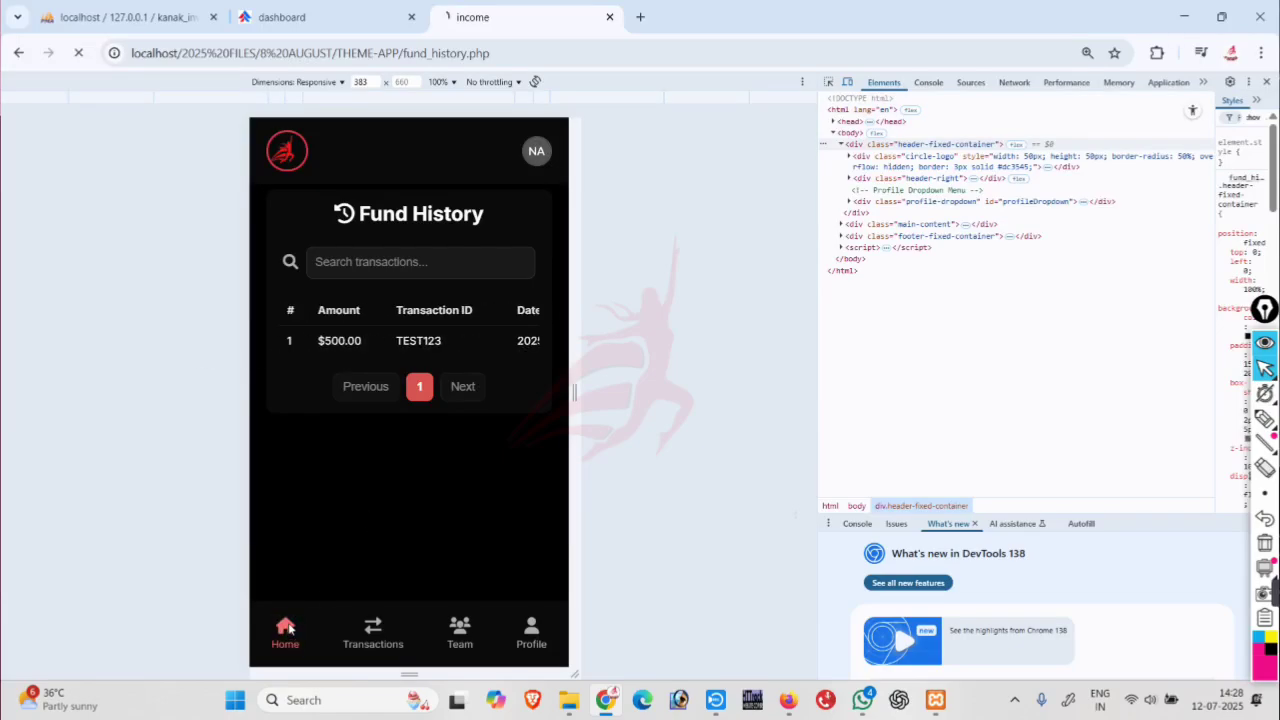
In the admin panel, open Deposit > Deposite Details.
left_click(281, 15)
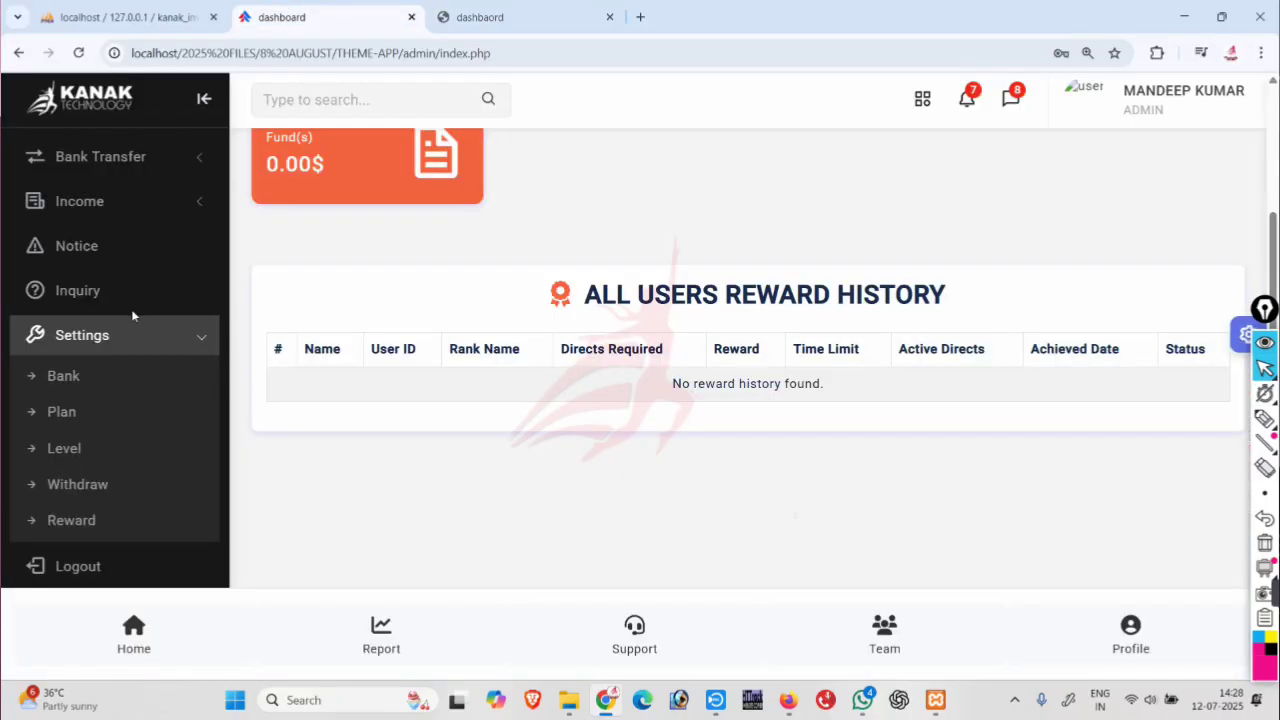
scroll(117, 330, "up", 3)
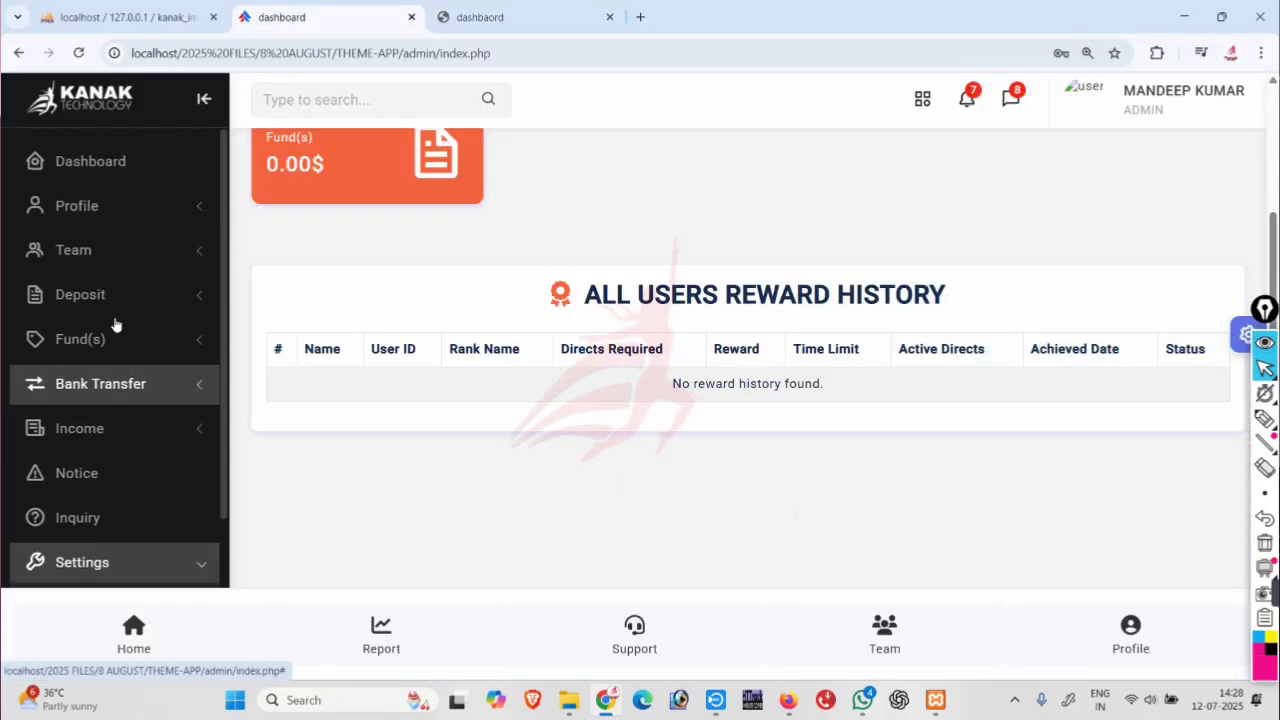
left_click(113, 339)
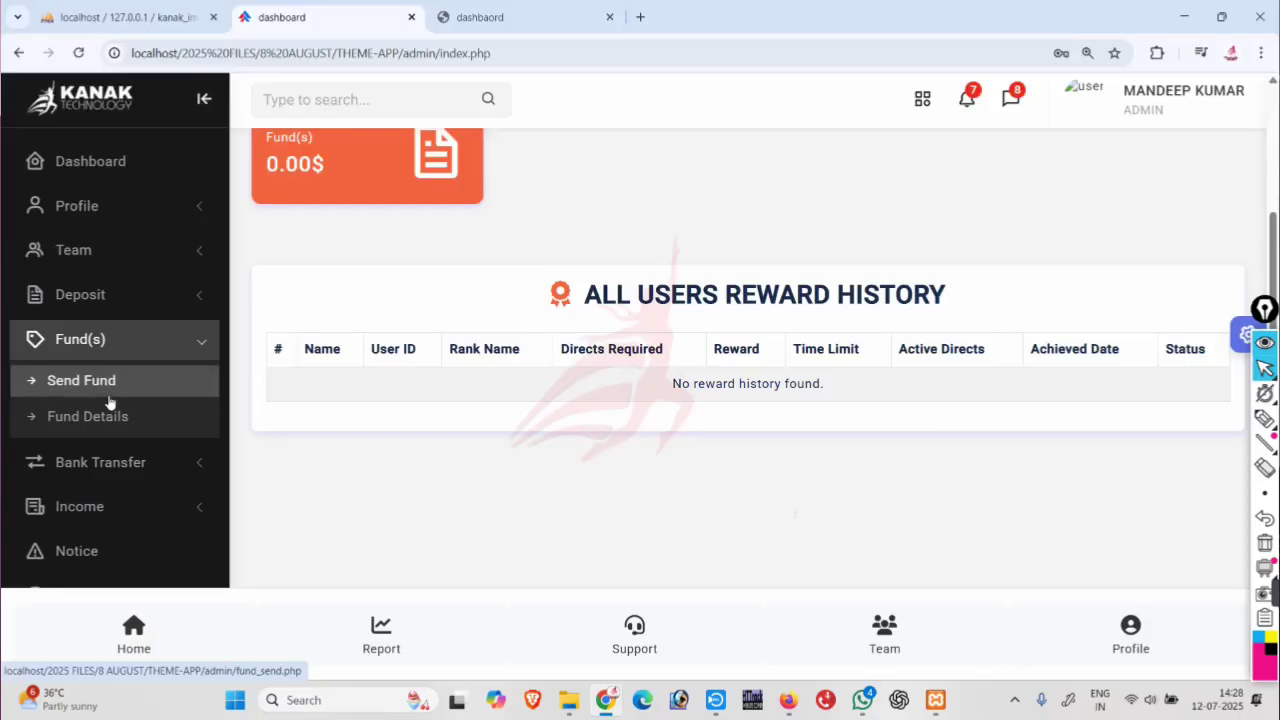
left_click(112, 298)
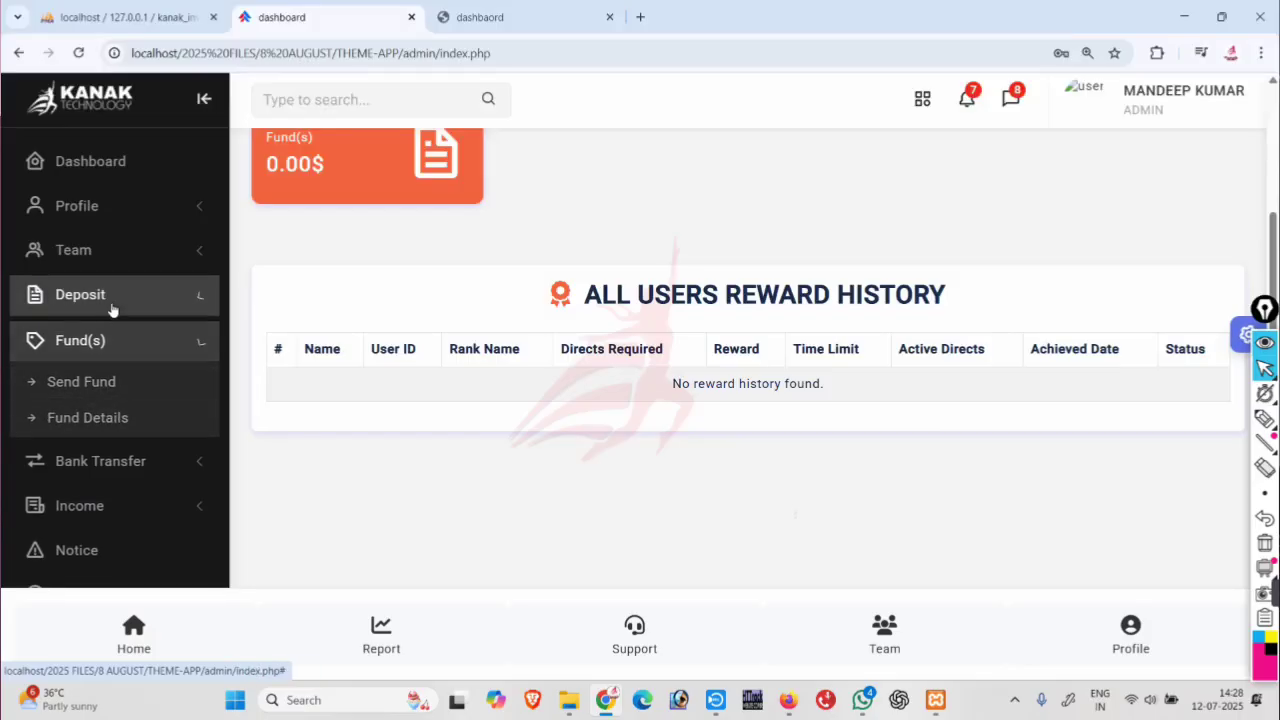
left_click(98, 341)
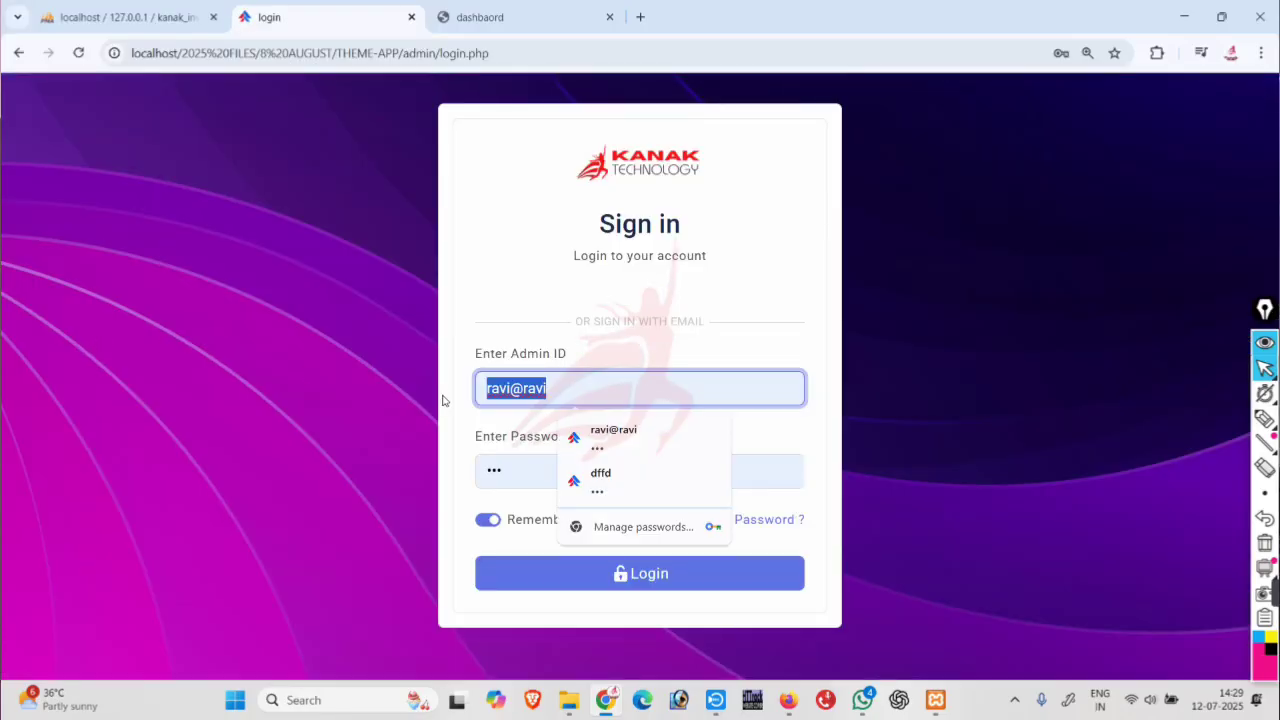
Sign back in to the admin panel with the admin ID and password.
type("KANAK")
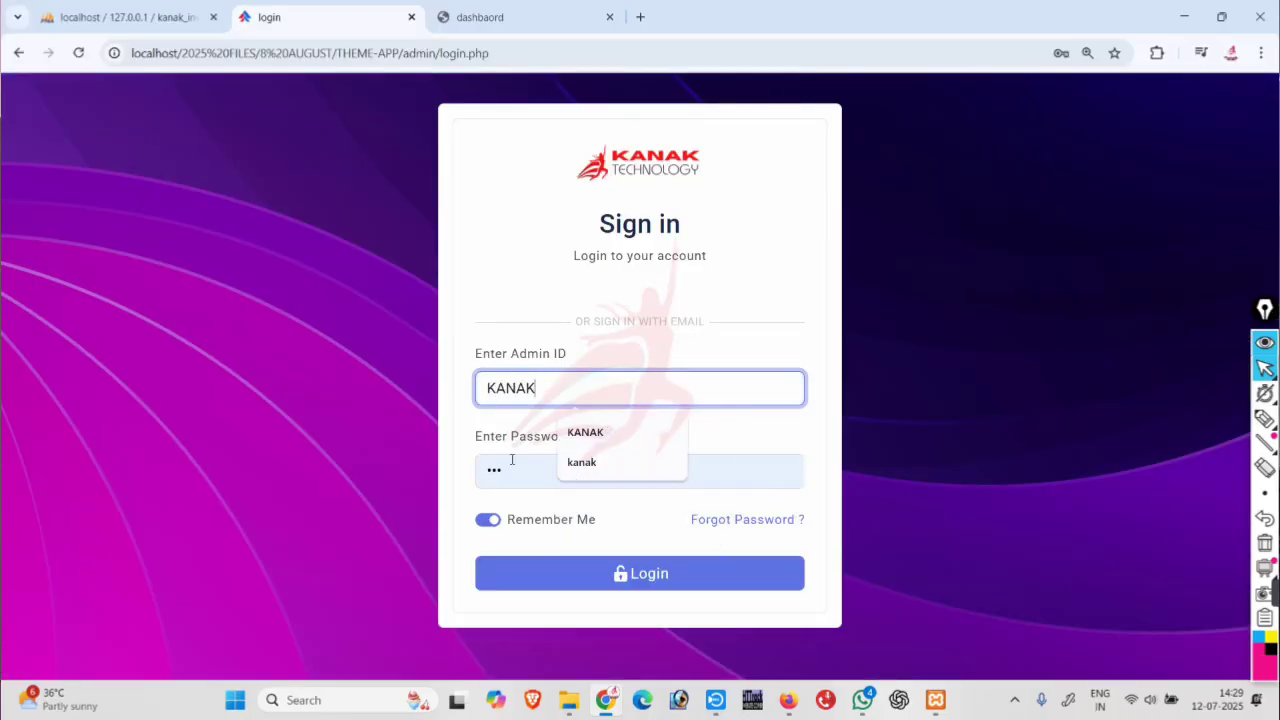
left_click_drag(512, 469, 474, 480)
type("12")
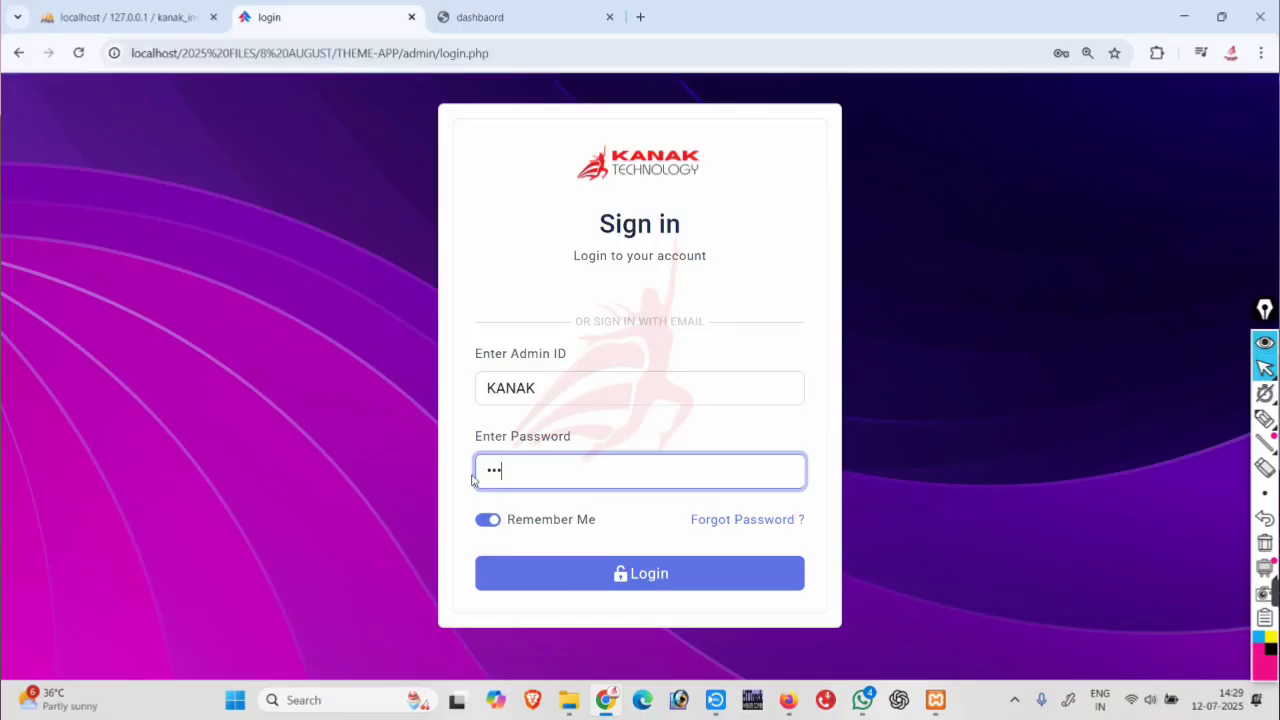
key("Return")
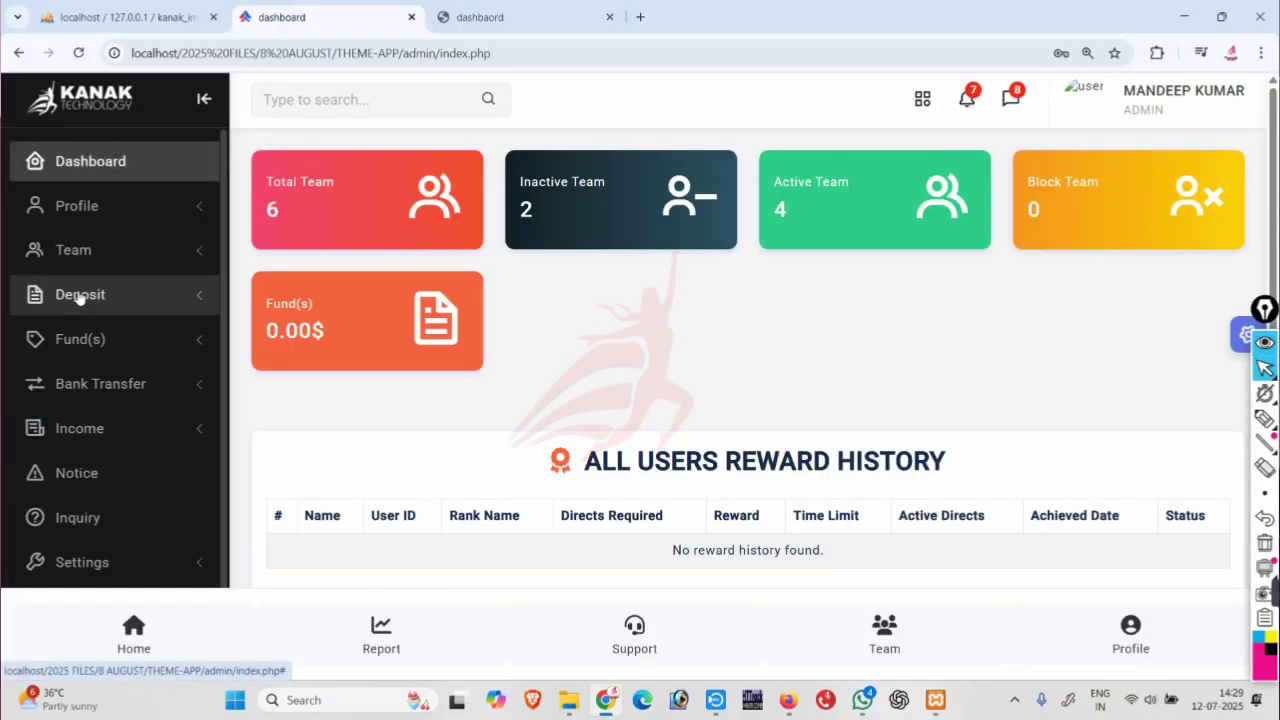
Open Deposite Details and inspect the uploaded screenshot for the 500.00 deposit.
left_click(79, 297)
left_click(44, 335)
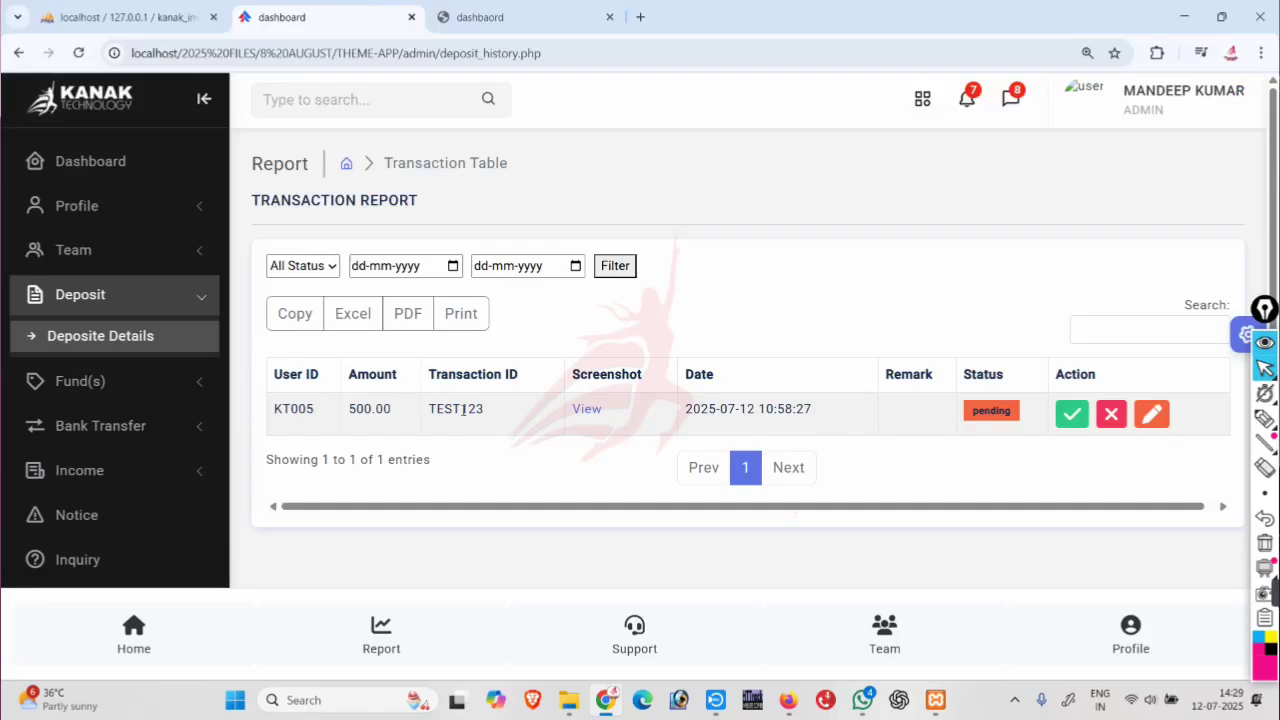
left_click(587, 410)
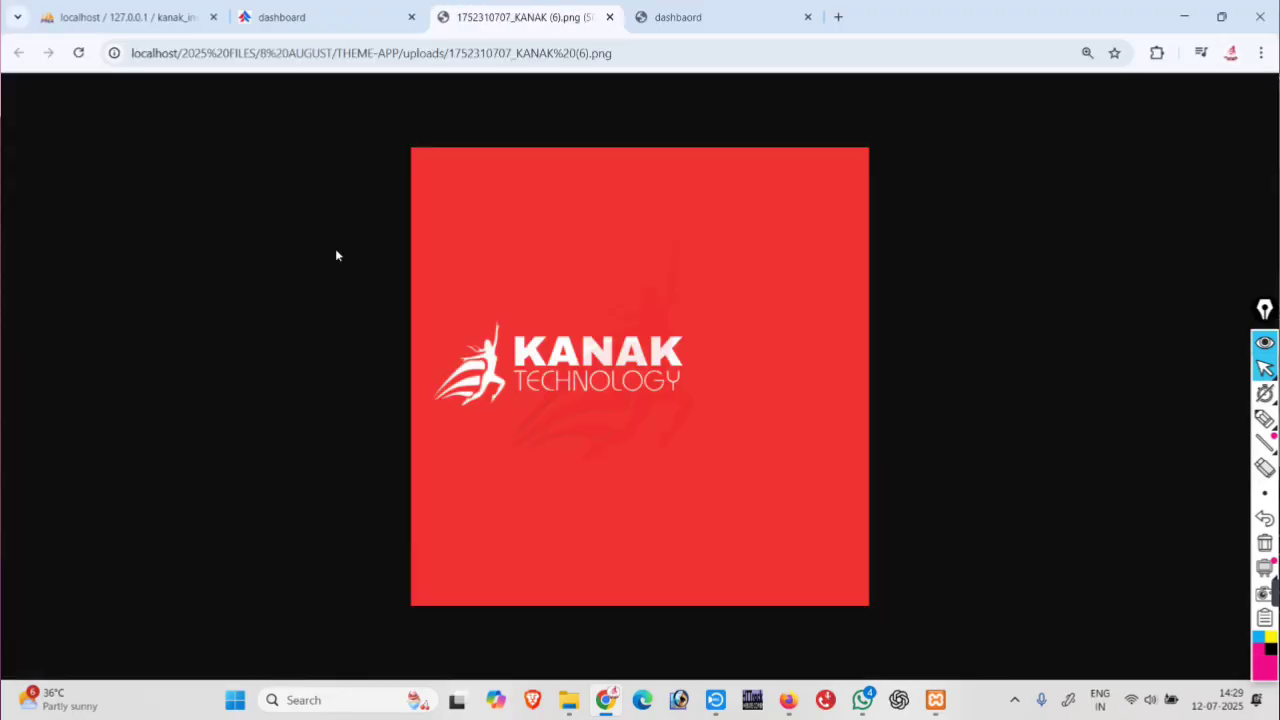
left_click(295, 22)
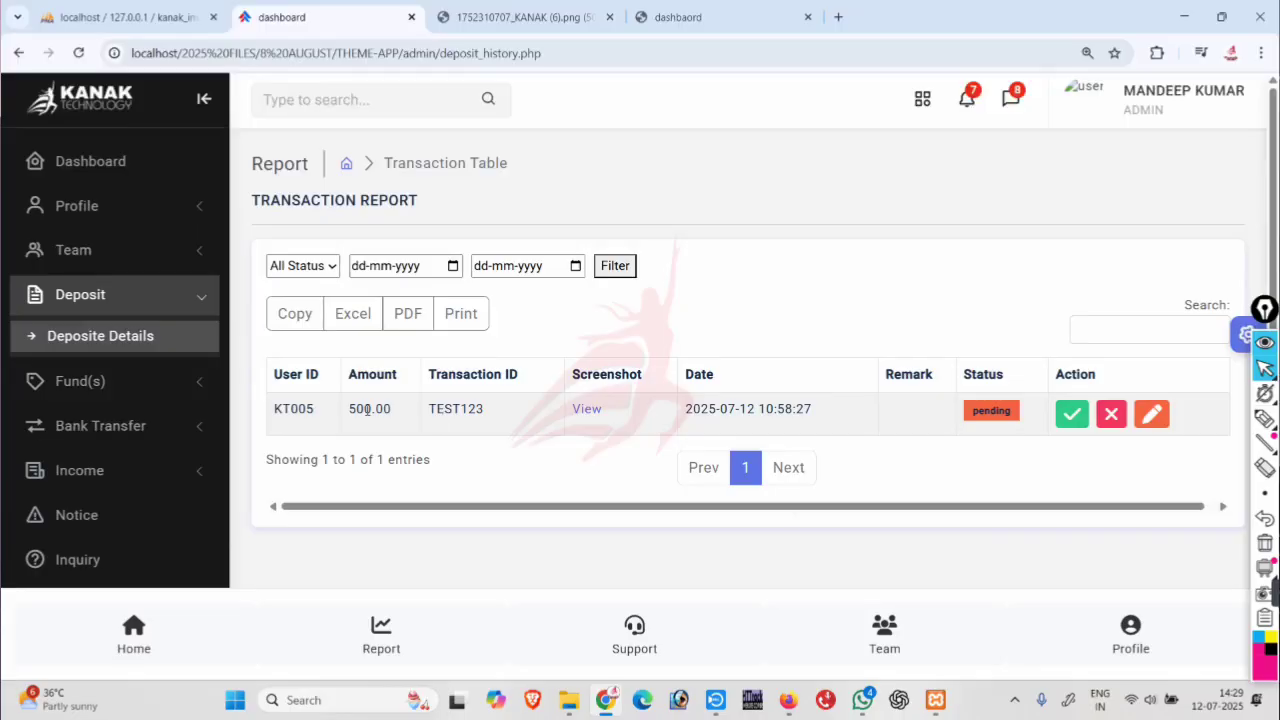
double_click(293, 408)
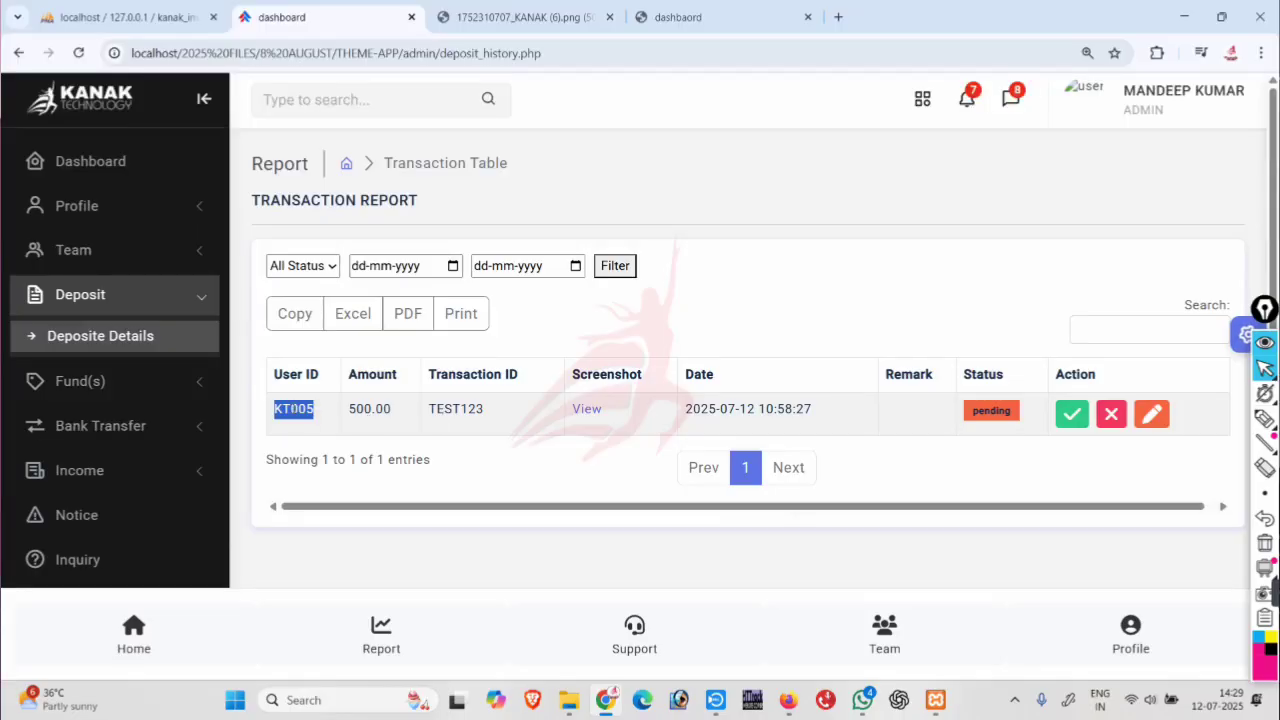
Accept the pending 500.00 TEST123 deposit so its status shows Success.
left_click(1071, 414)
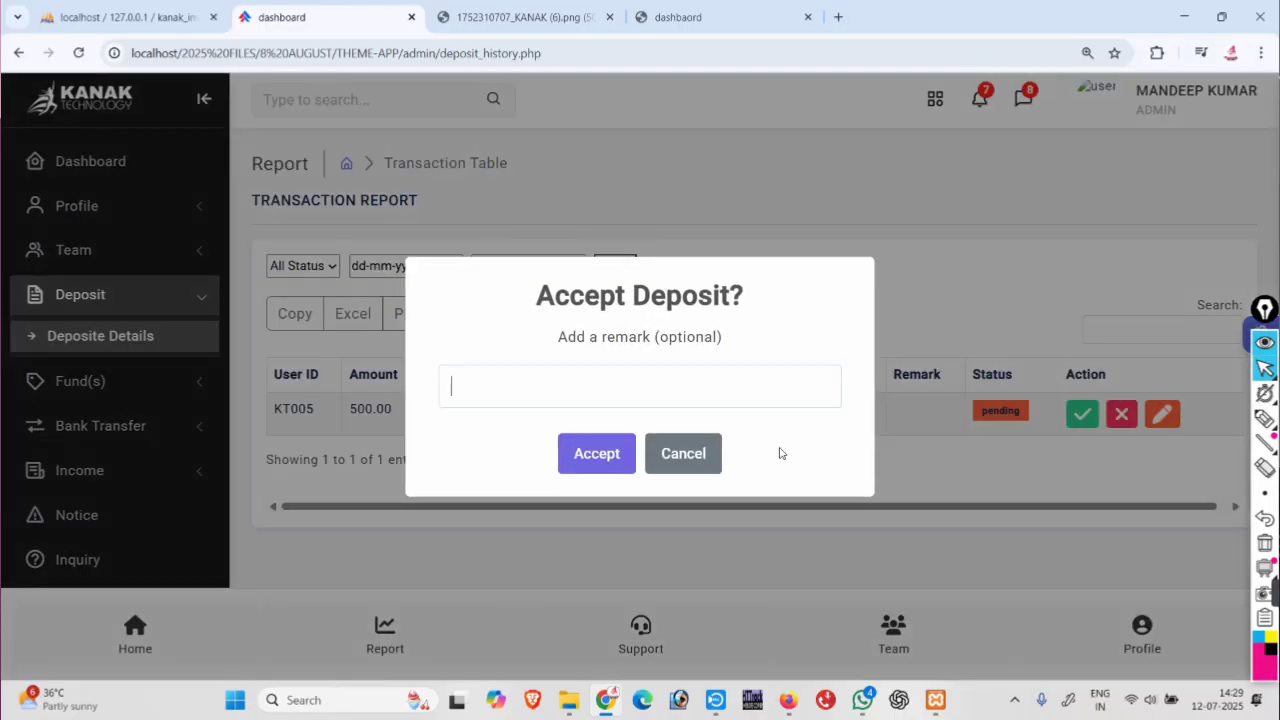
left_click(603, 456)
left_click(630, 469)
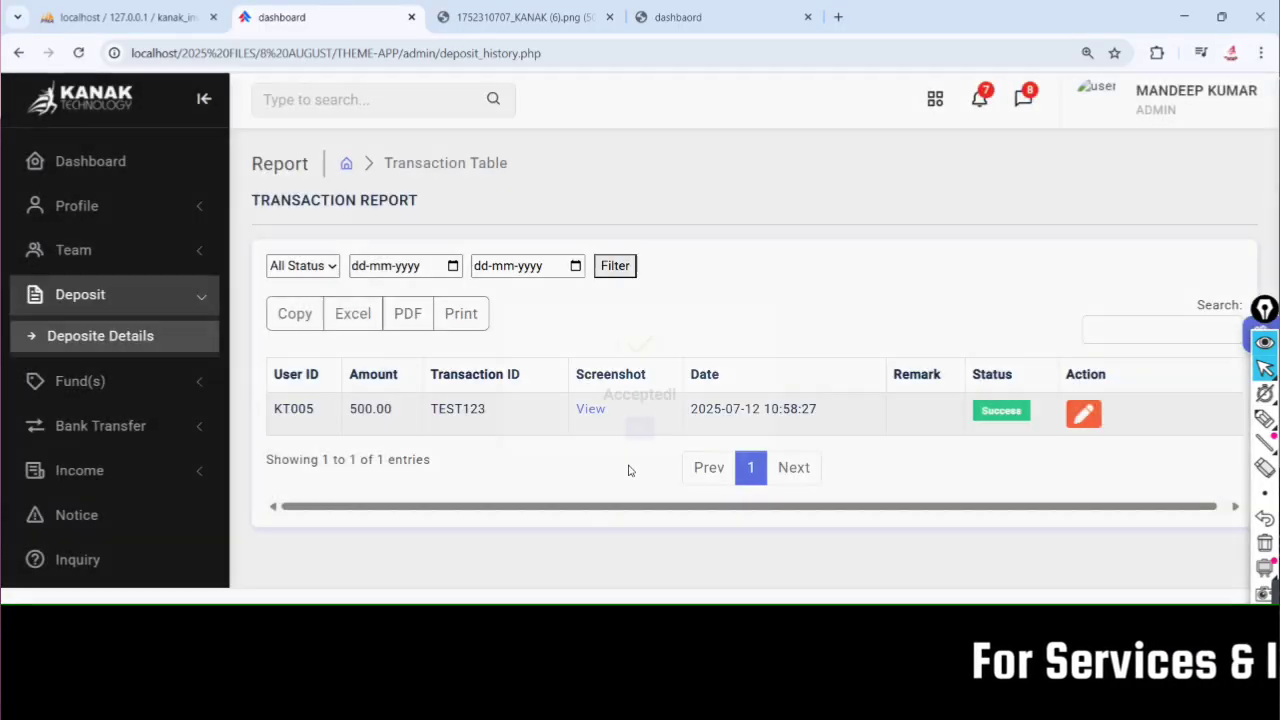
Send 500 to the new member through Fund(s) > Send Fund, then return to the member's dashboard.
left_click(104, 381)
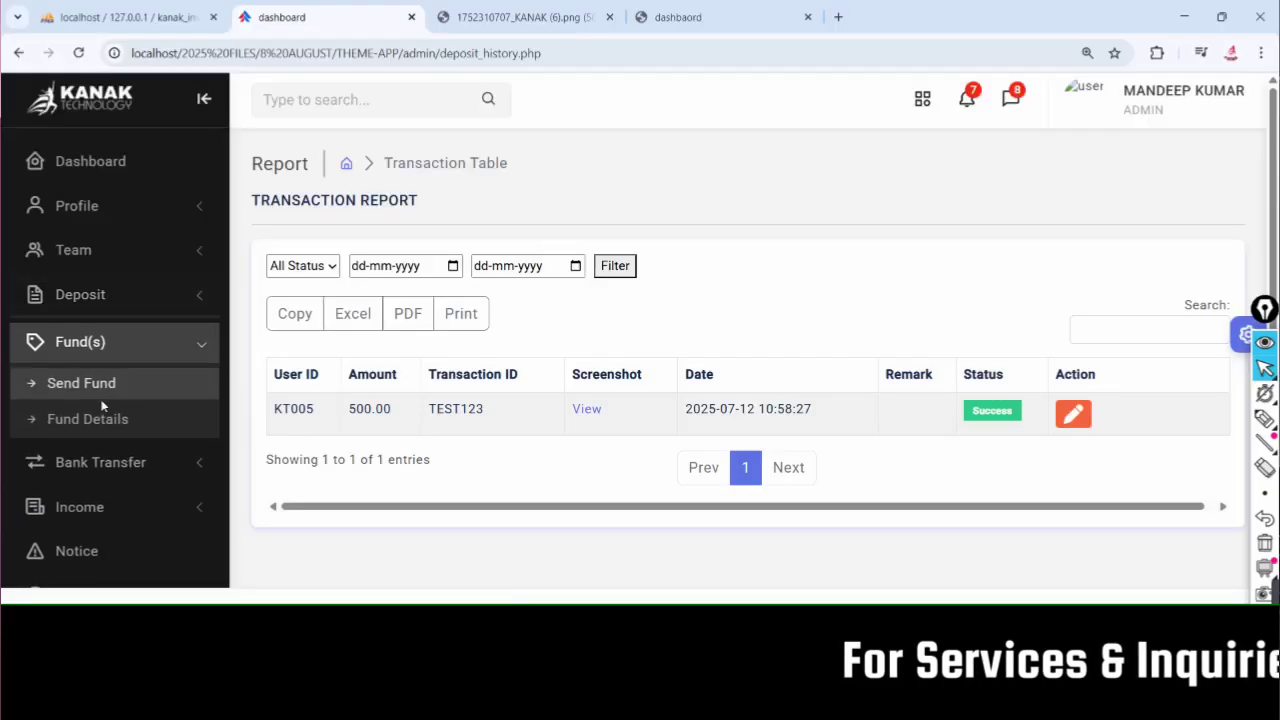
left_click(100, 388)
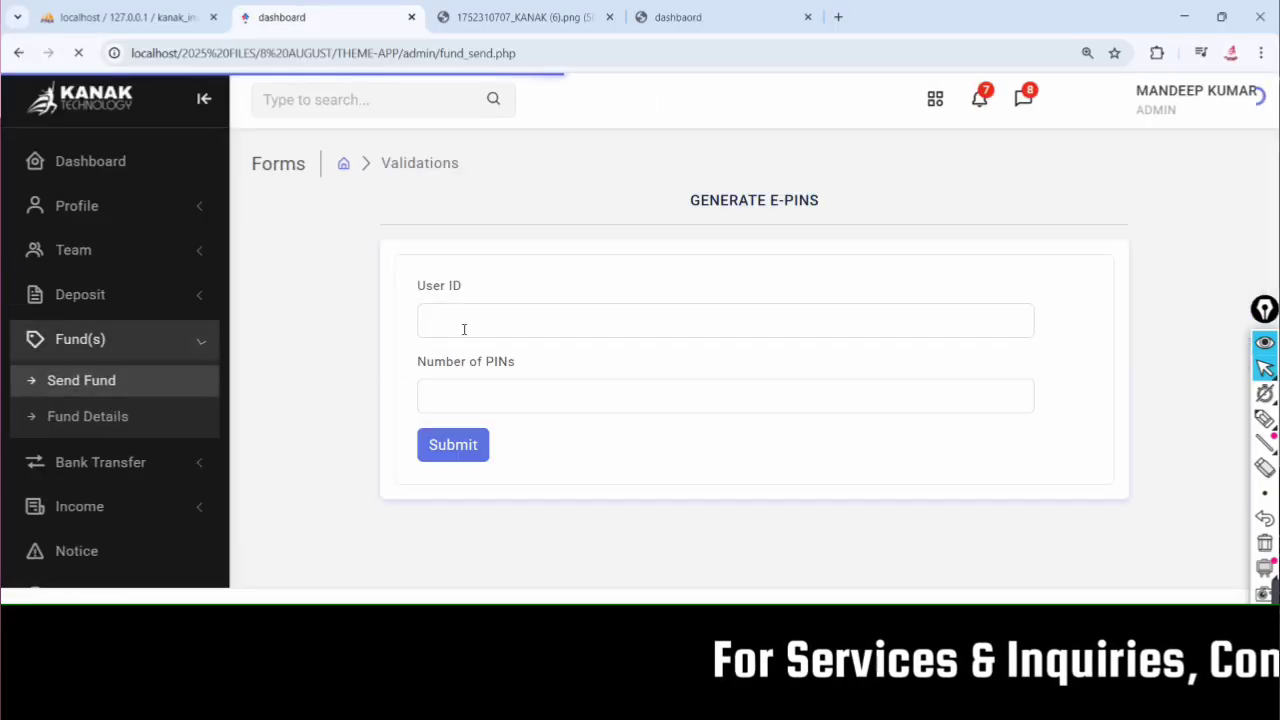
left_click(464, 329)
type("KT005")
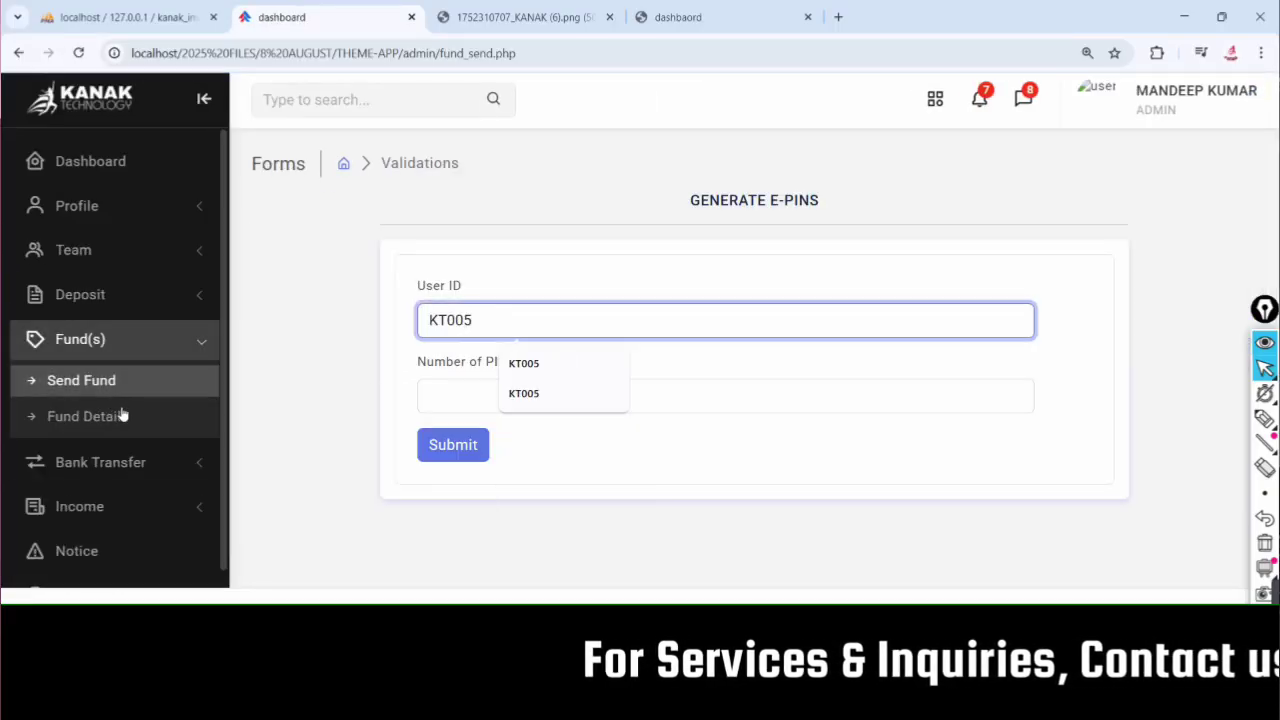
left_click(458, 396)
left_click(521, 496)
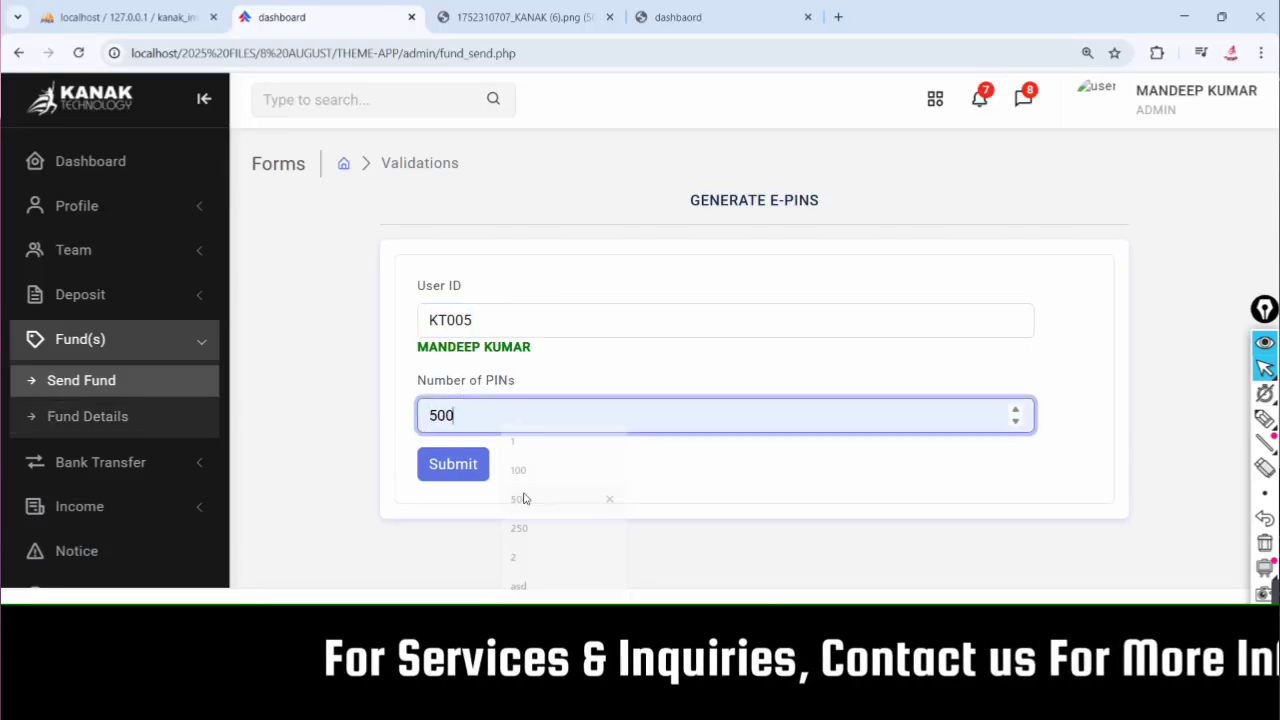
left_click(453, 466)
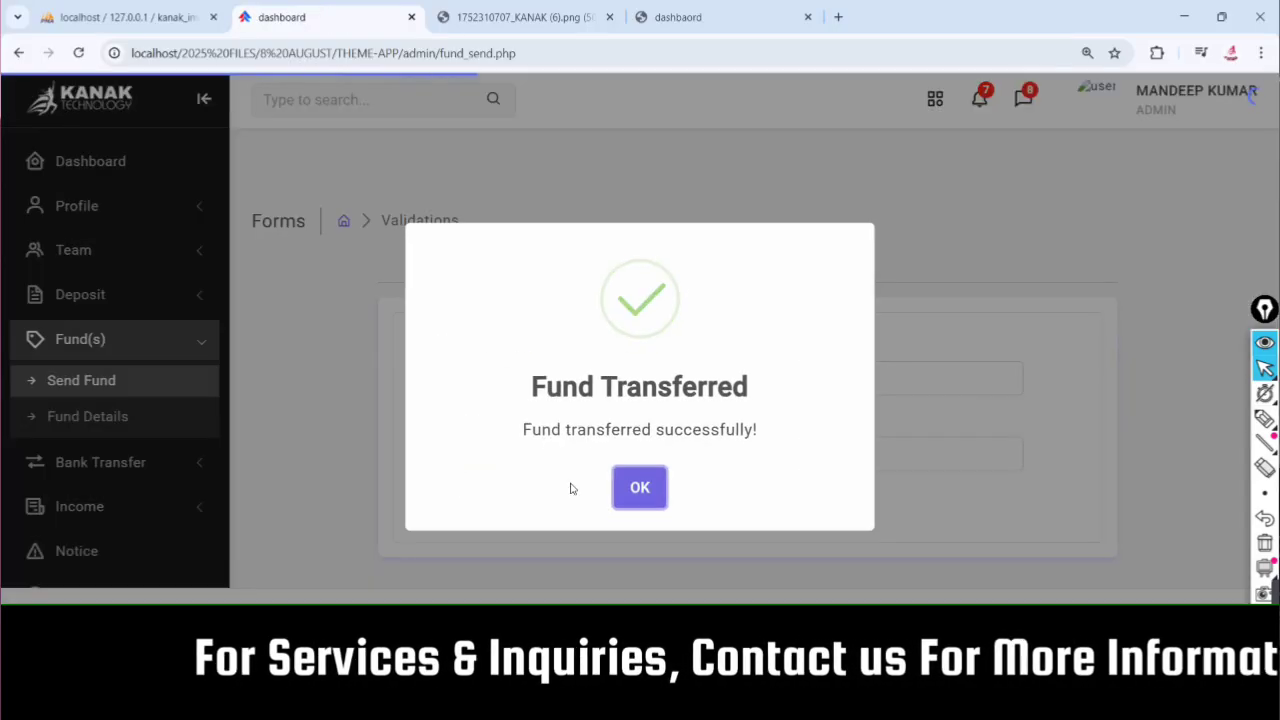
left_click(635, 486)
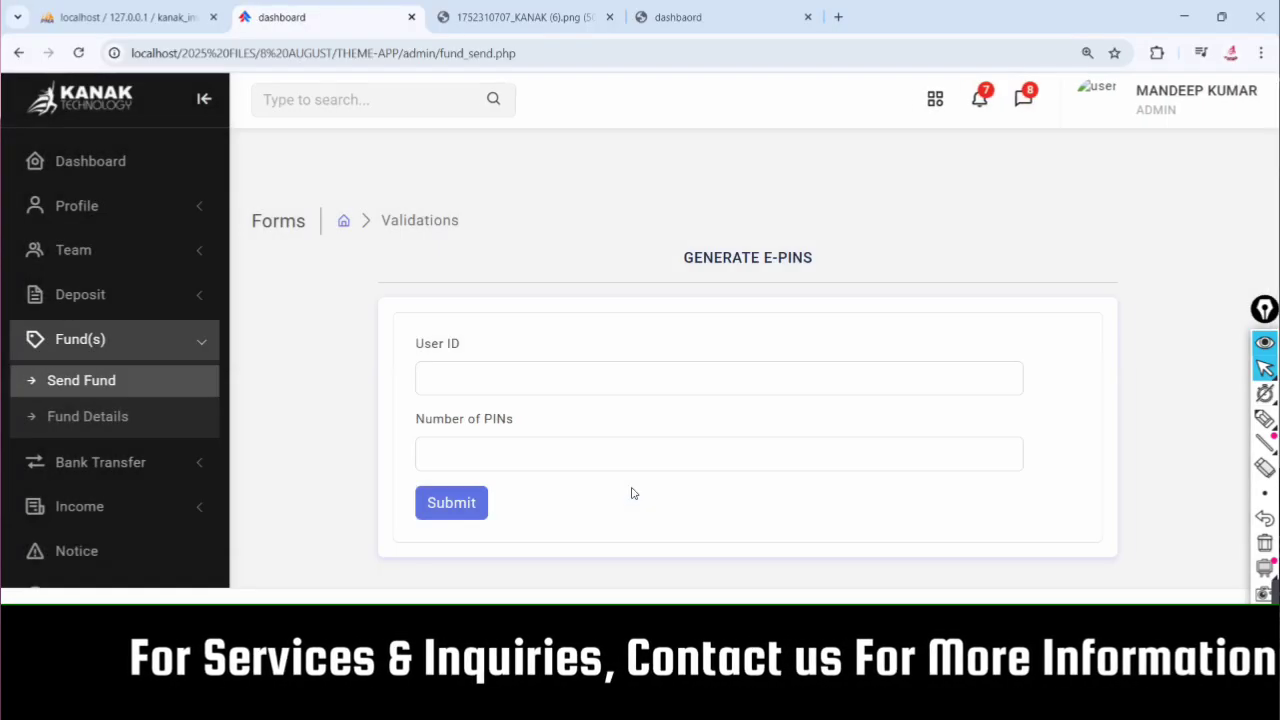
left_click(668, 18)
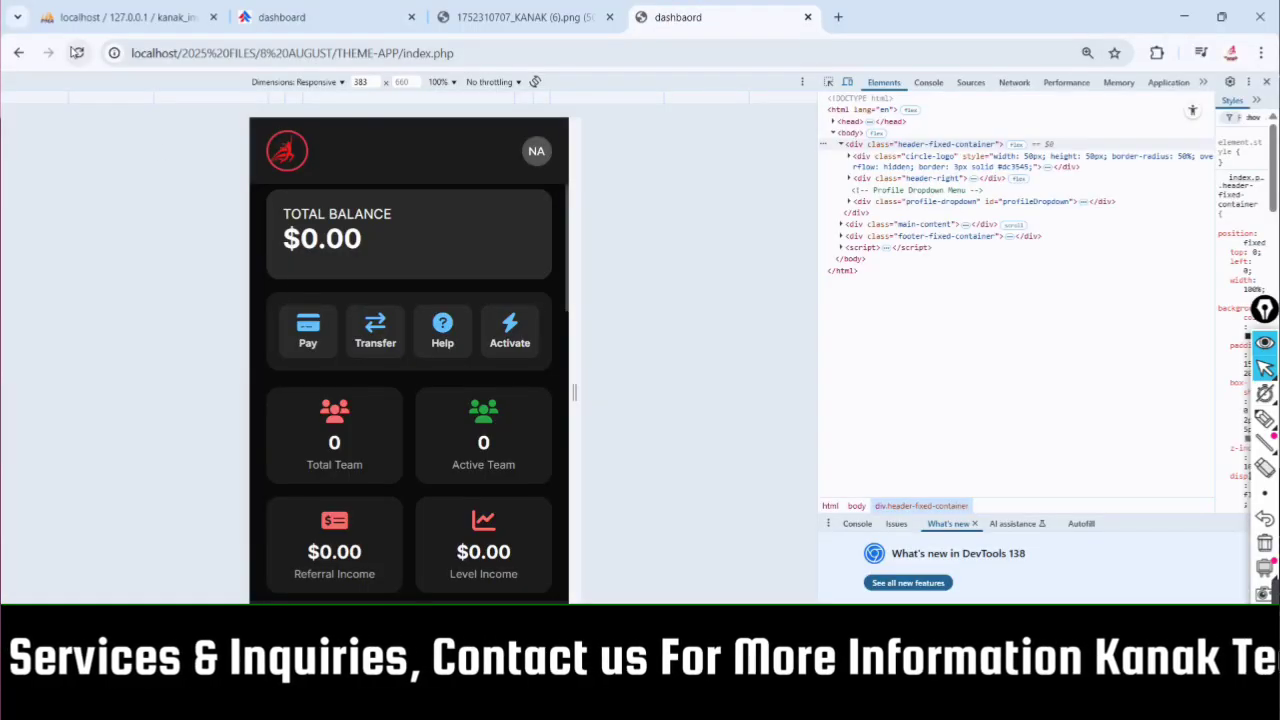
left_click(78, 53)
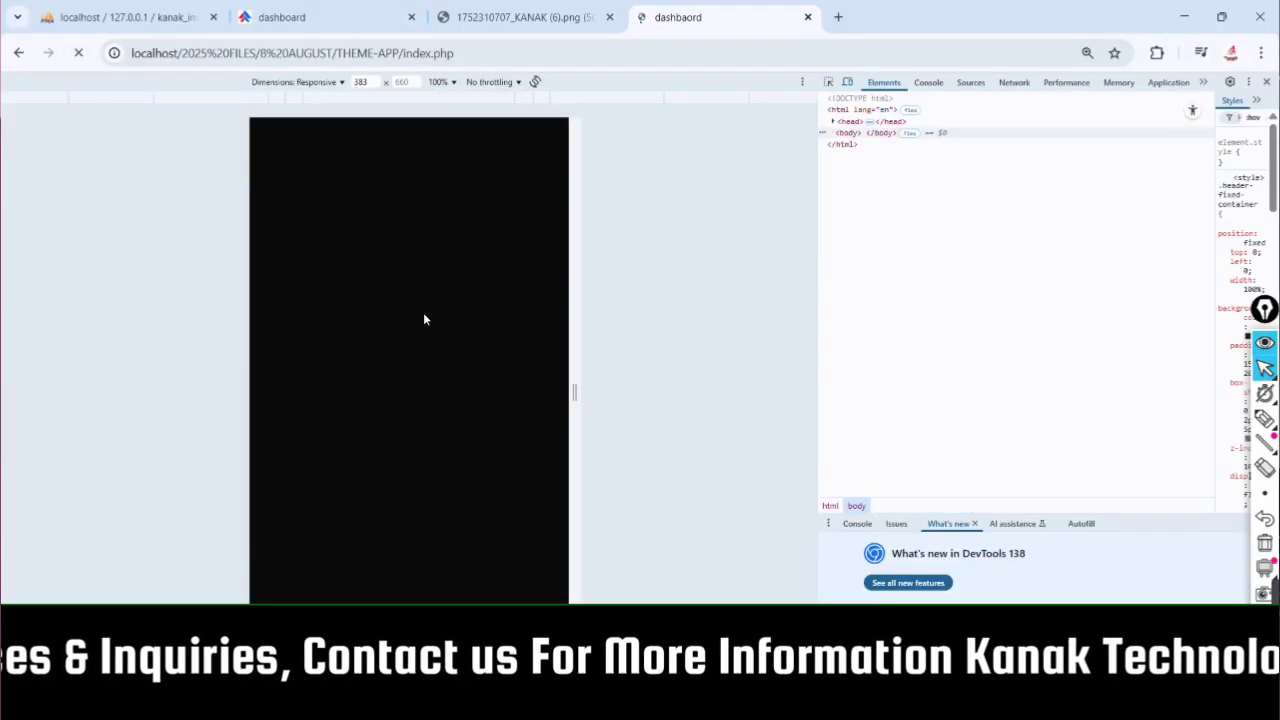
scroll(415, 367, "down", 3)
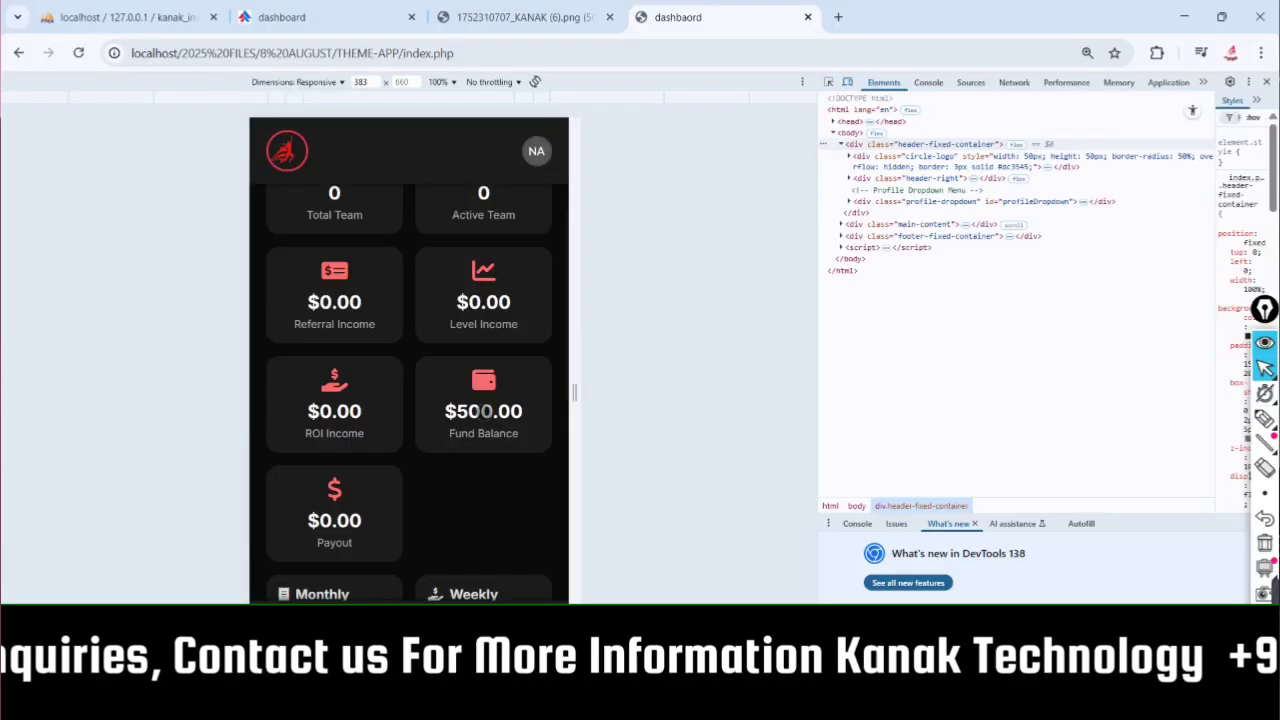
left_click(483, 411)
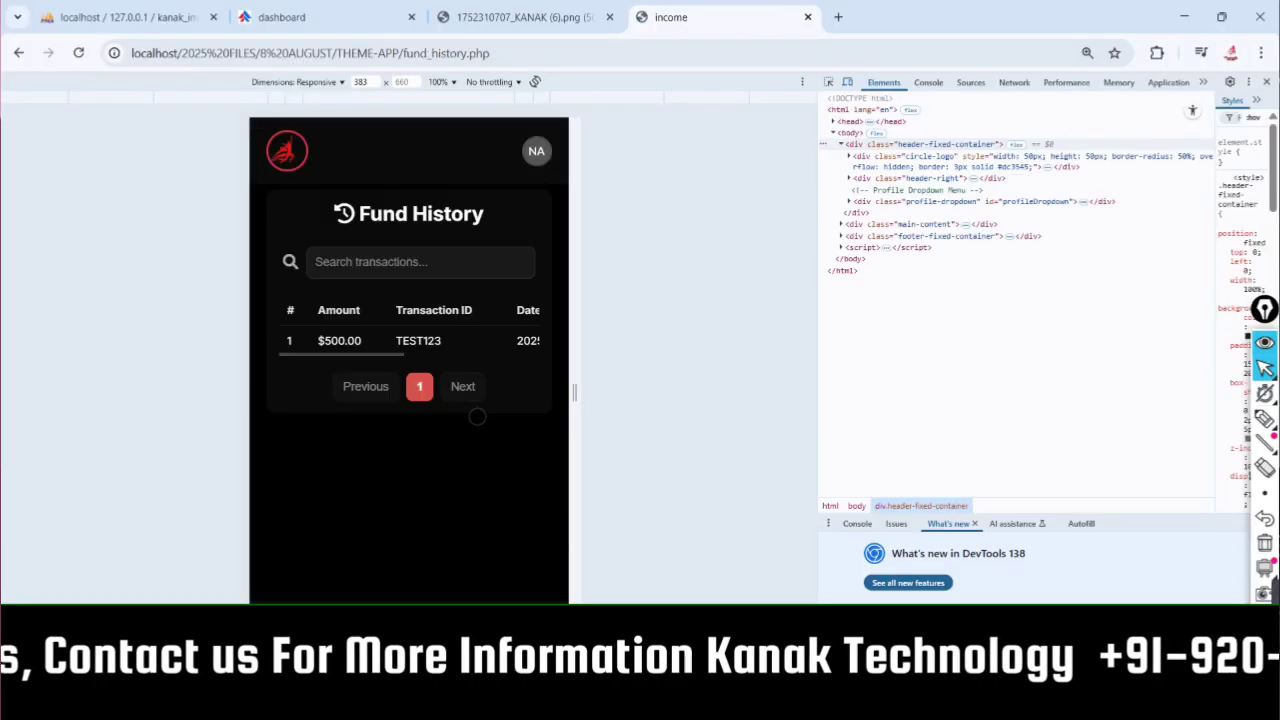
mouse_move(433, 337)
left_mouse_down()
mouse_move(97, 331)
mouse_move(433, 337)
left_mouse_up()
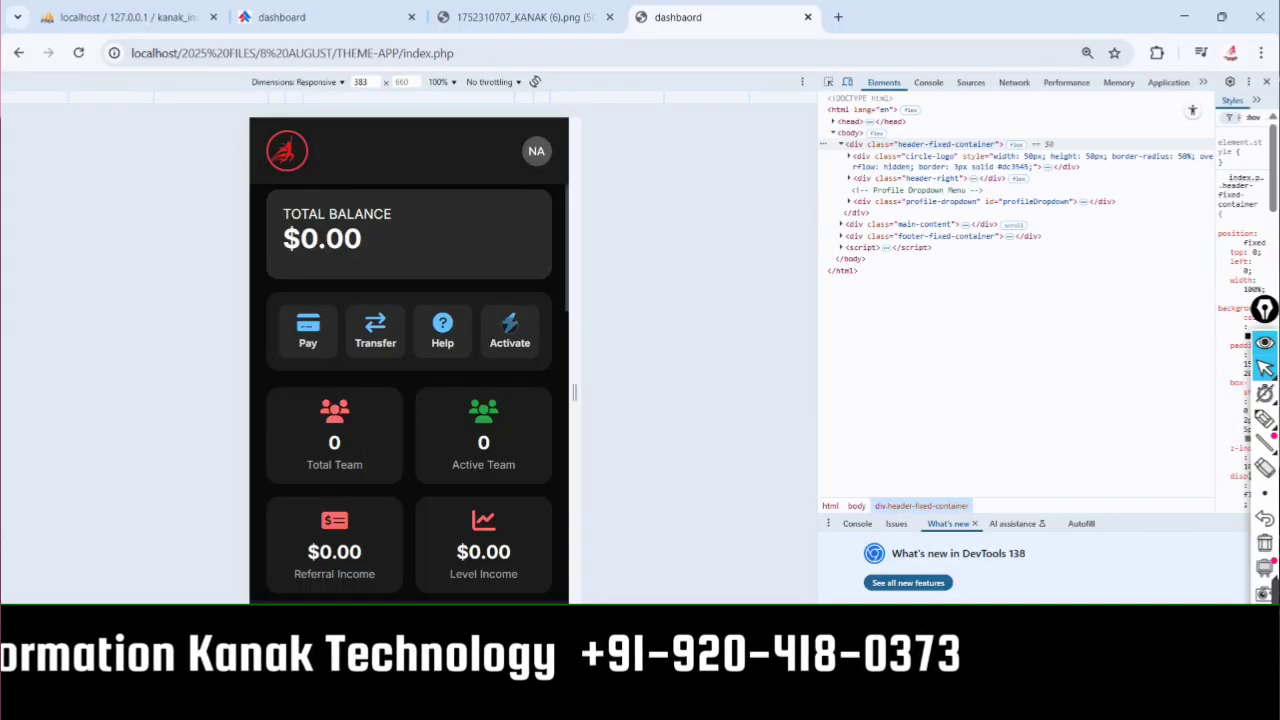
left_click(1263, 421)
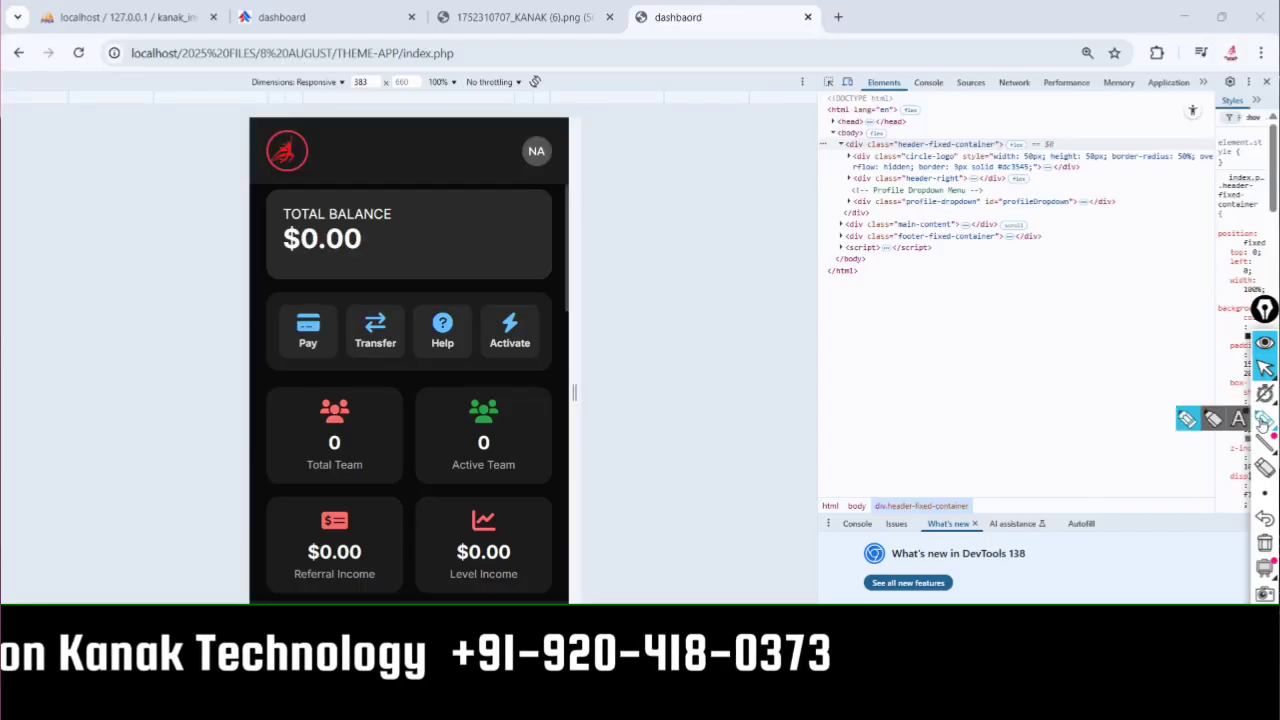
left_click(1263, 421)
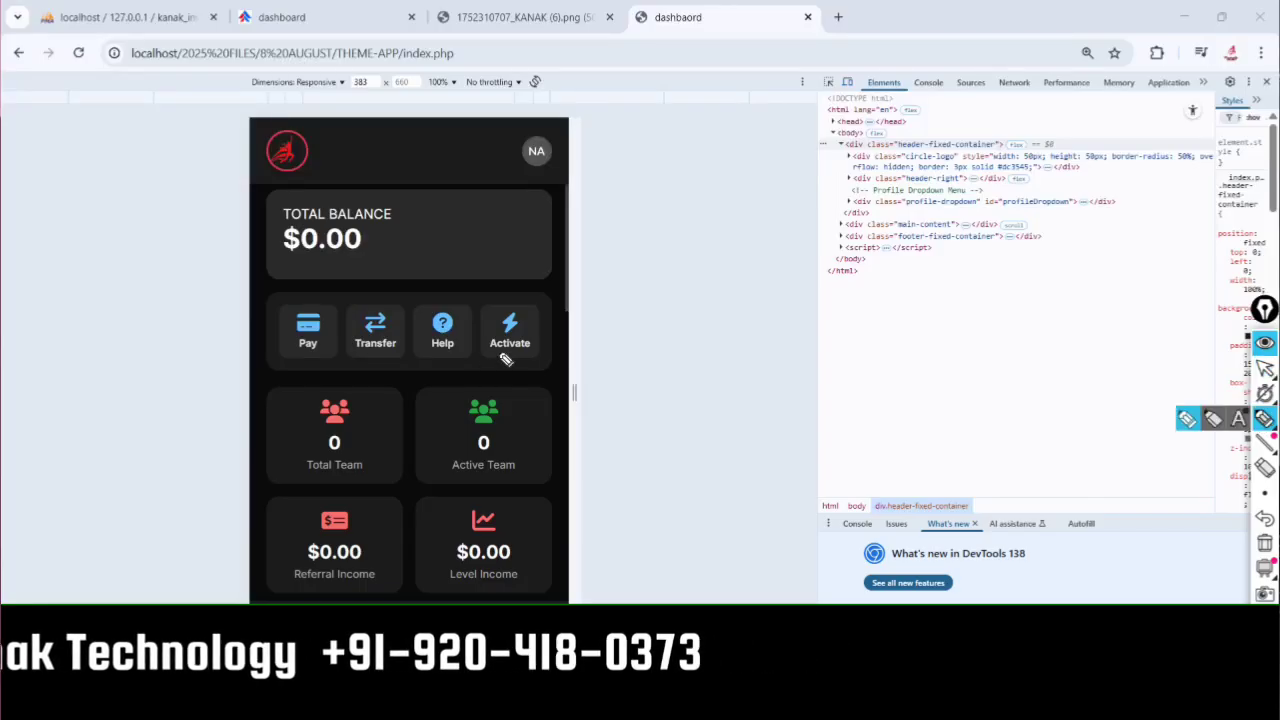
left_click_drag(492, 378, 531, 343)
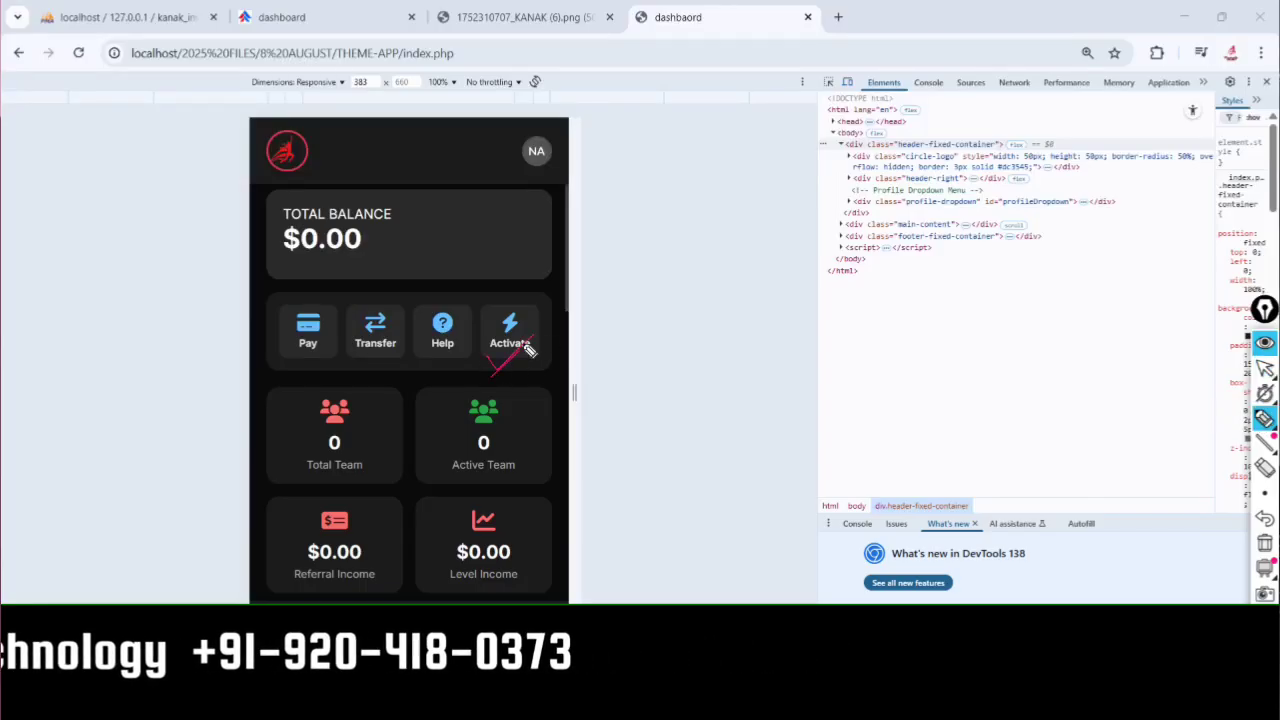
mouse_move(426, 322)
left_mouse_down()
mouse_move(476, 338)
mouse_move(430, 320)
left_mouse_up()
left_click_drag(356, 369, 392, 348)
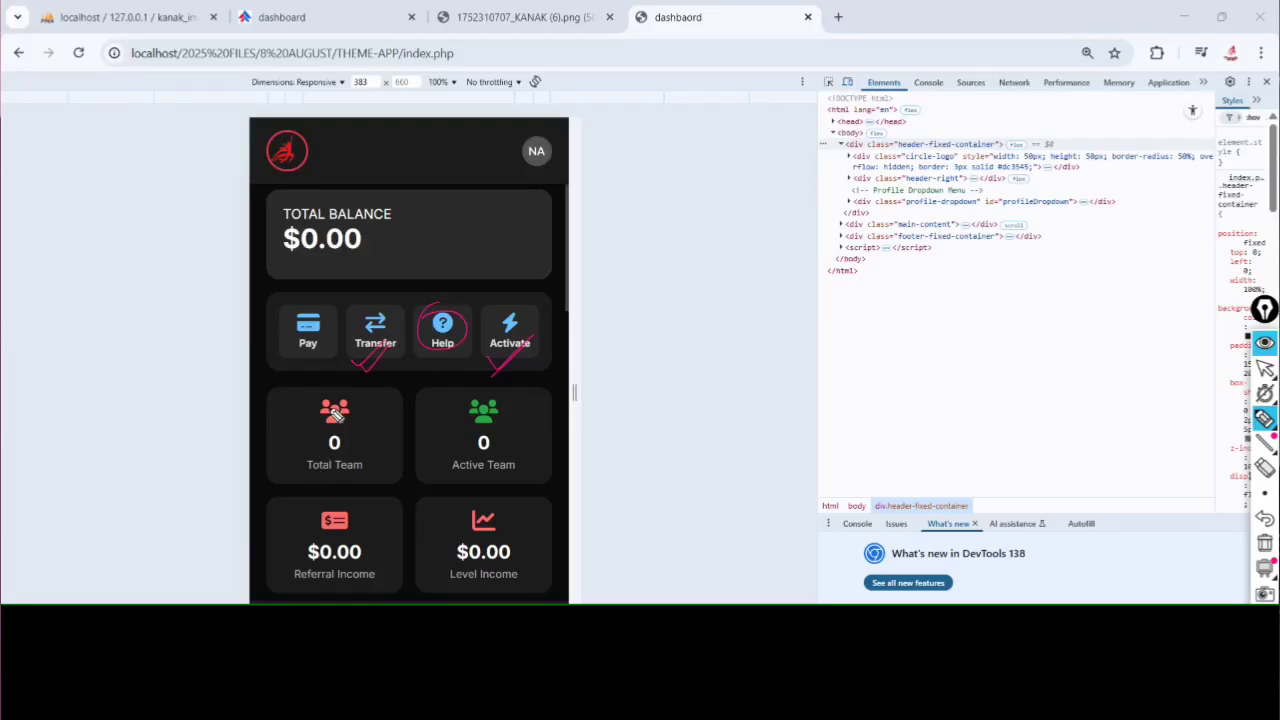
left_click_drag(287, 438, 312, 430)
mouse_move(449, 427)
left_mouse_down()
mouse_move(457, 435)
mouse_move(469, 417)
left_mouse_up()
mouse_move(337, 408)
left_mouse_down()
mouse_move(316, 474)
mouse_move(314, 420)
left_mouse_up()
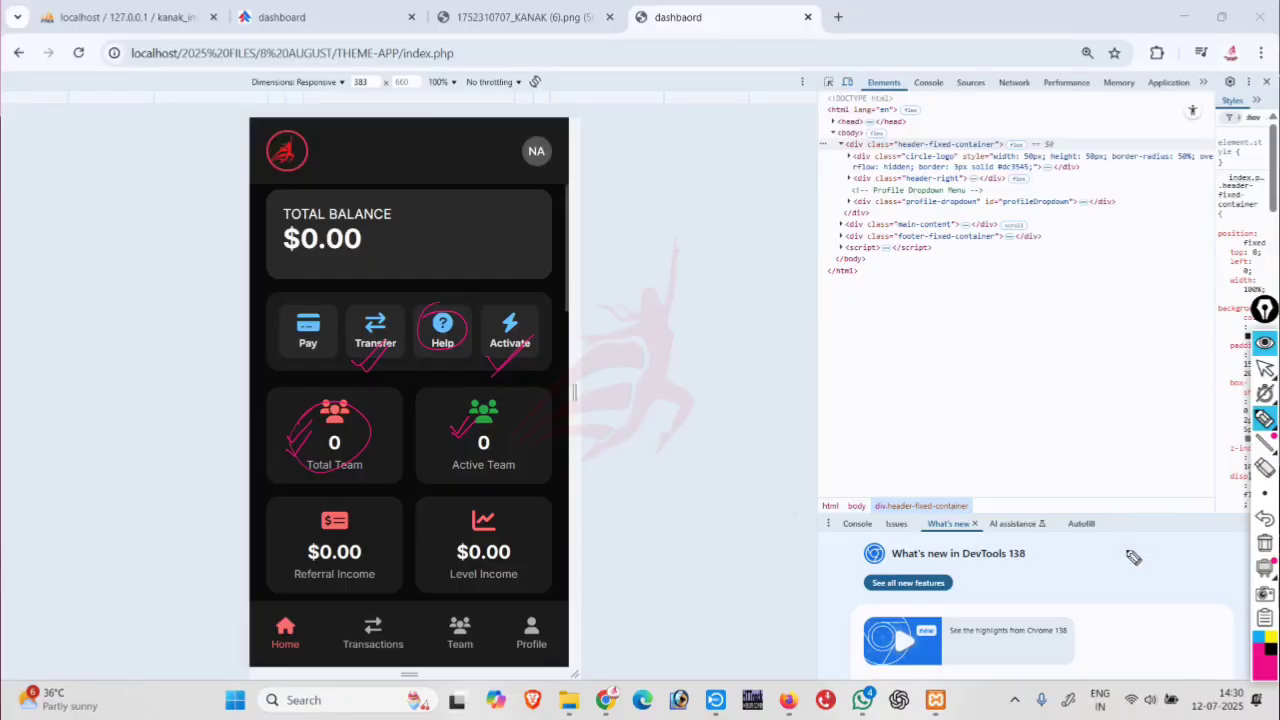
left_click(1263, 545)
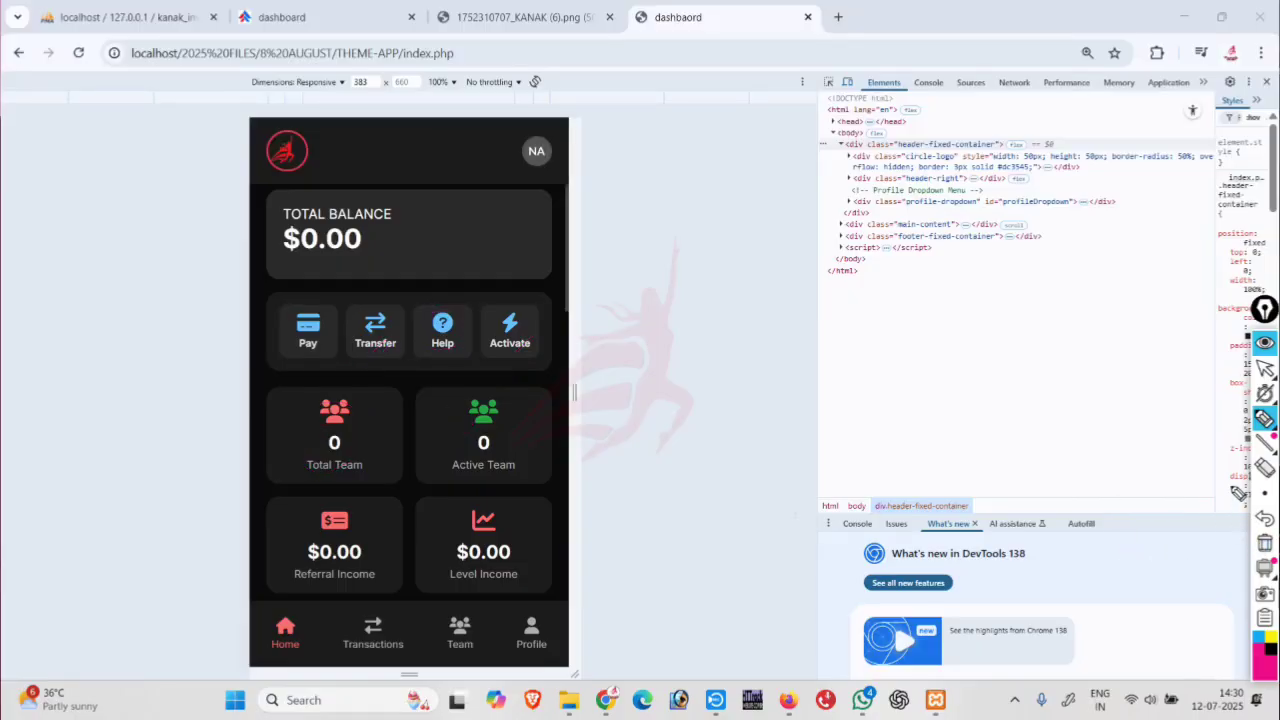
left_click(1265, 368)
scroll(388, 441, "down", 1)
scroll(388, 441, "down", 2)
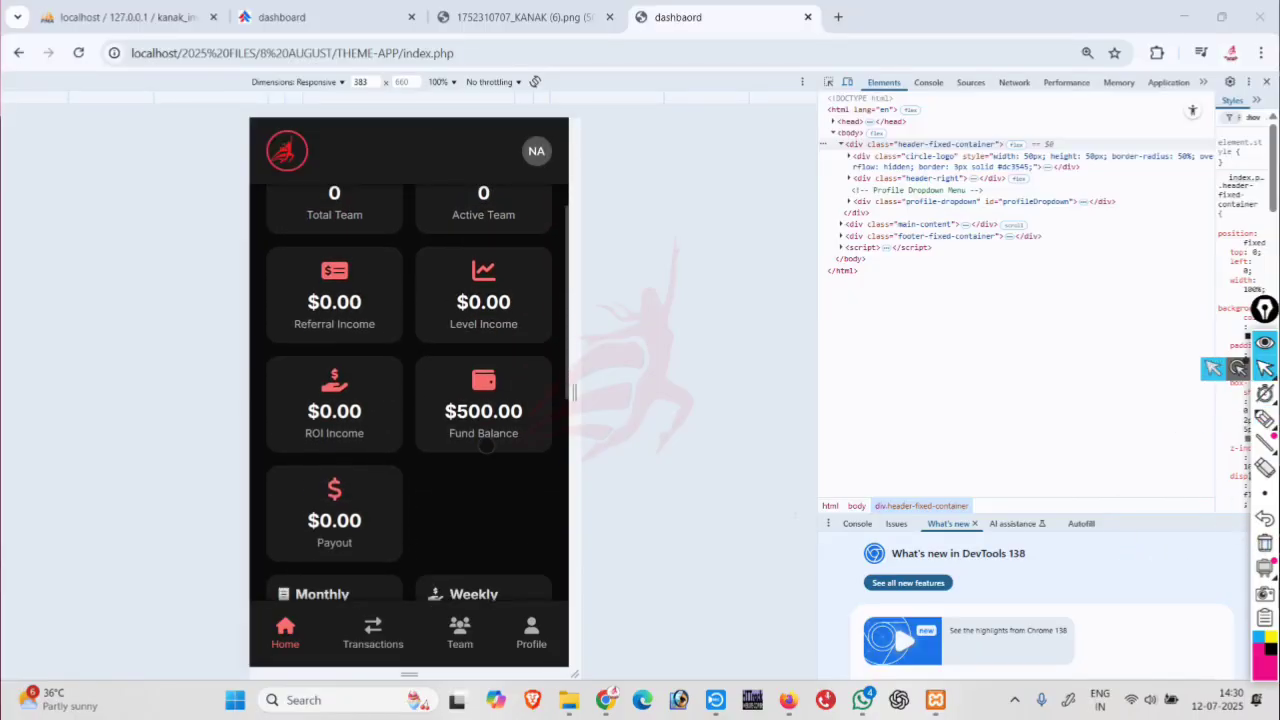
mouse_move(1265, 393)
left_click(1265, 418)
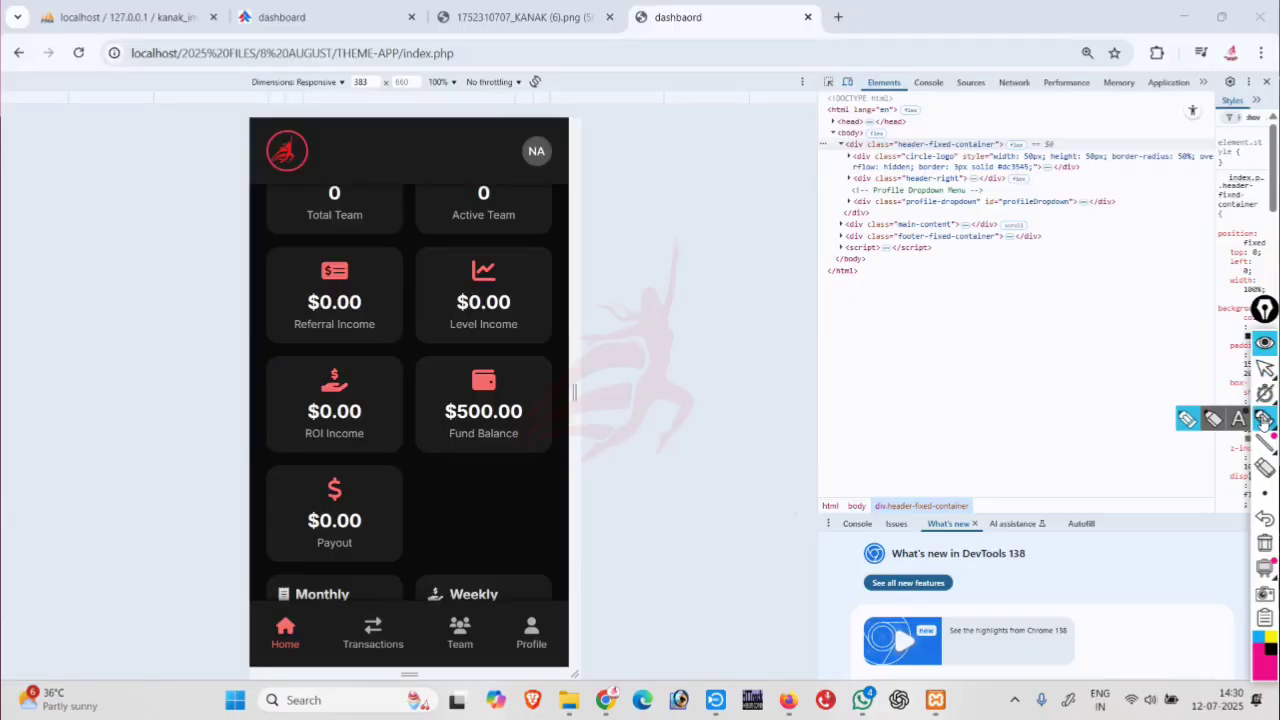
left_click_drag(273, 337, 308, 318)
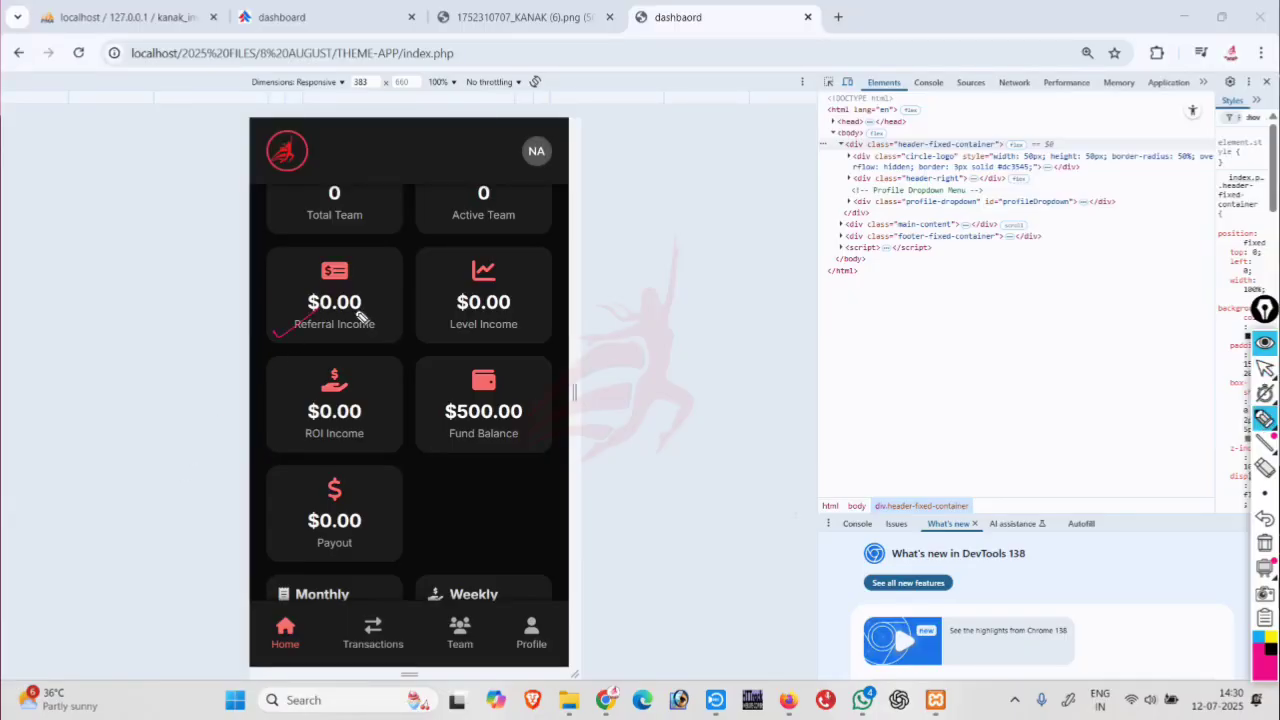
left_click(436, 328)
left_click_drag(436, 328, 474, 313)
left_click_drag(330, 432, 334, 426)
left_click_drag(433, 433, 455, 417)
left_click_drag(293, 551, 328, 531)
mouse_move(355, 278)
left_mouse_down()
mouse_move(339, 350)
mouse_move(309, 293)
left_mouse_up()
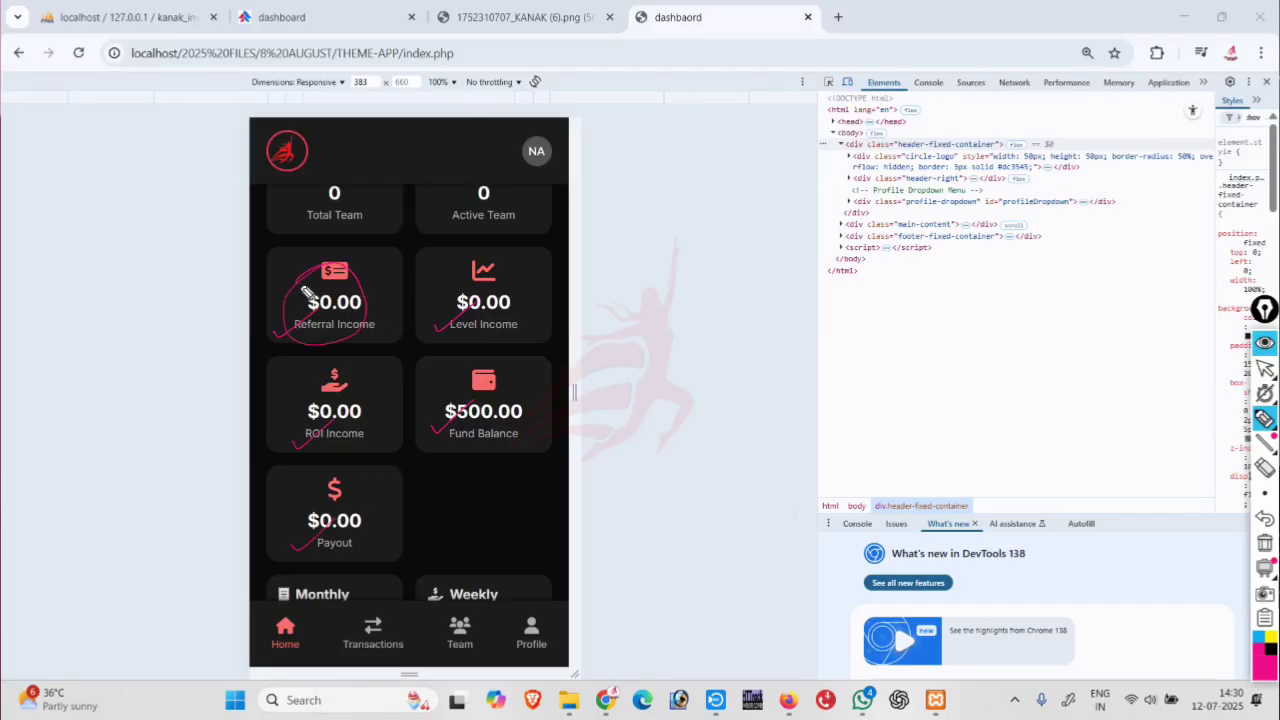
mouse_move(483, 267)
left_mouse_down()
mouse_move(514, 310)
mouse_move(483, 260)
left_mouse_up()
mouse_move(394, 389)
left_mouse_down()
mouse_move(325, 400)
mouse_move(367, 372)
left_mouse_up()
mouse_move(357, 466)
left_mouse_down()
mouse_move(400, 490)
mouse_move(338, 478)
left_mouse_up()
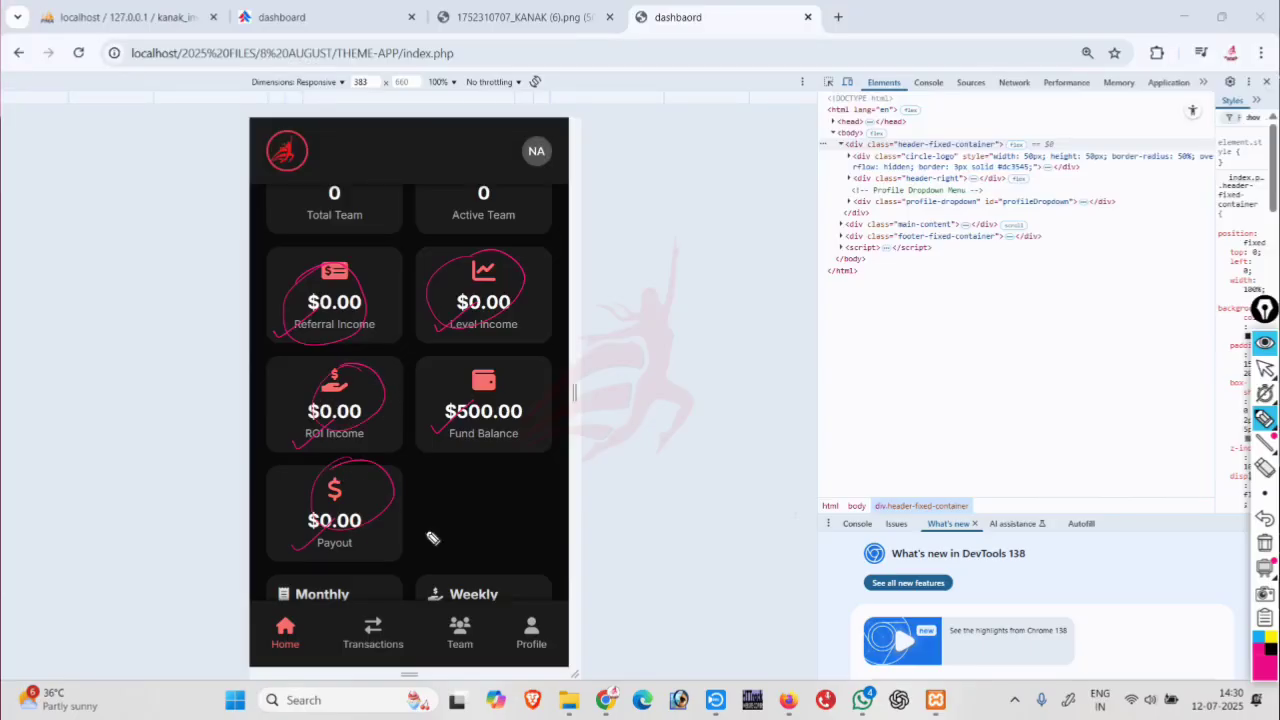
left_click(1264, 545)
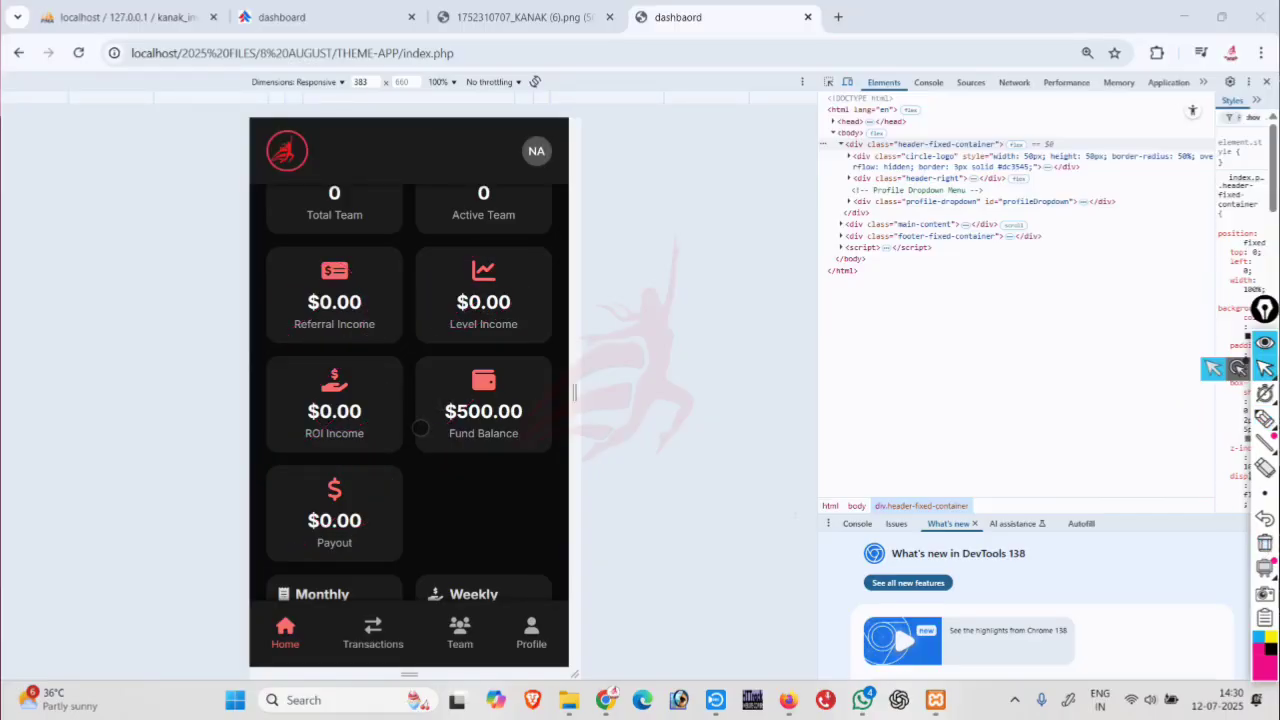
scroll(430, 418, "up", 2)
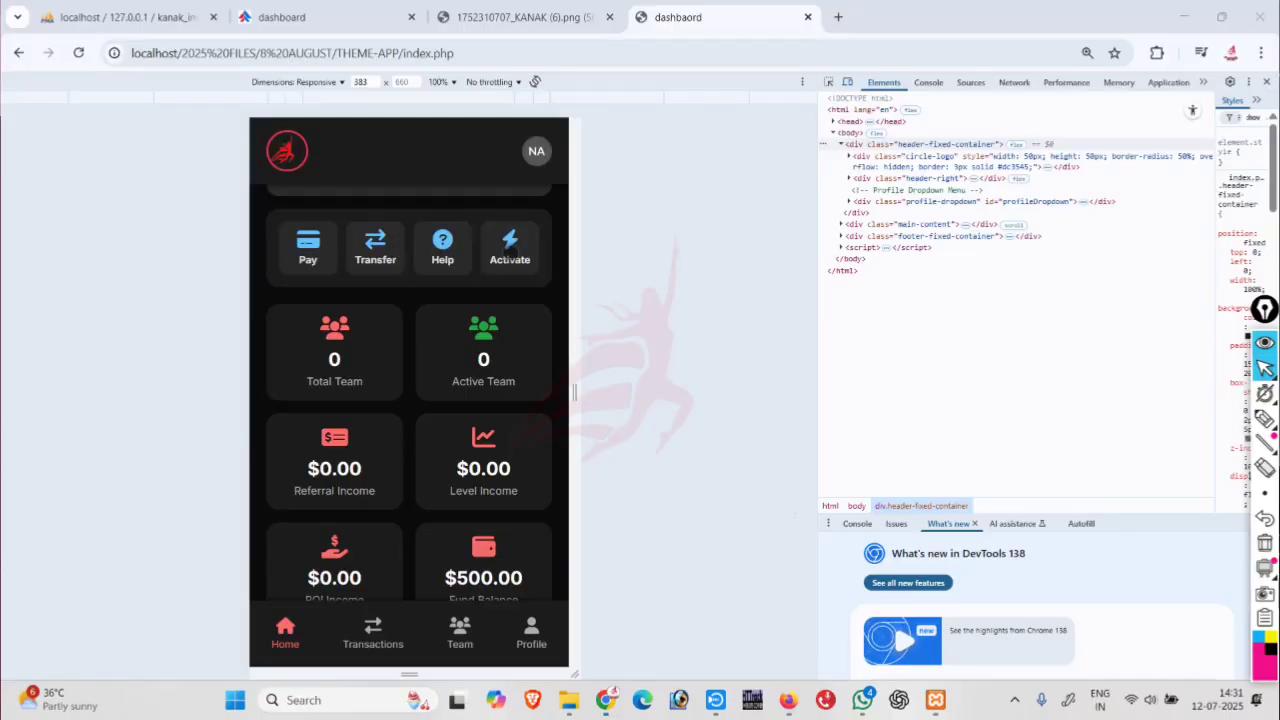
Reload the member dashboard, open account activation and enter the member's user ID.
left_click(605, 700)
key("F5")
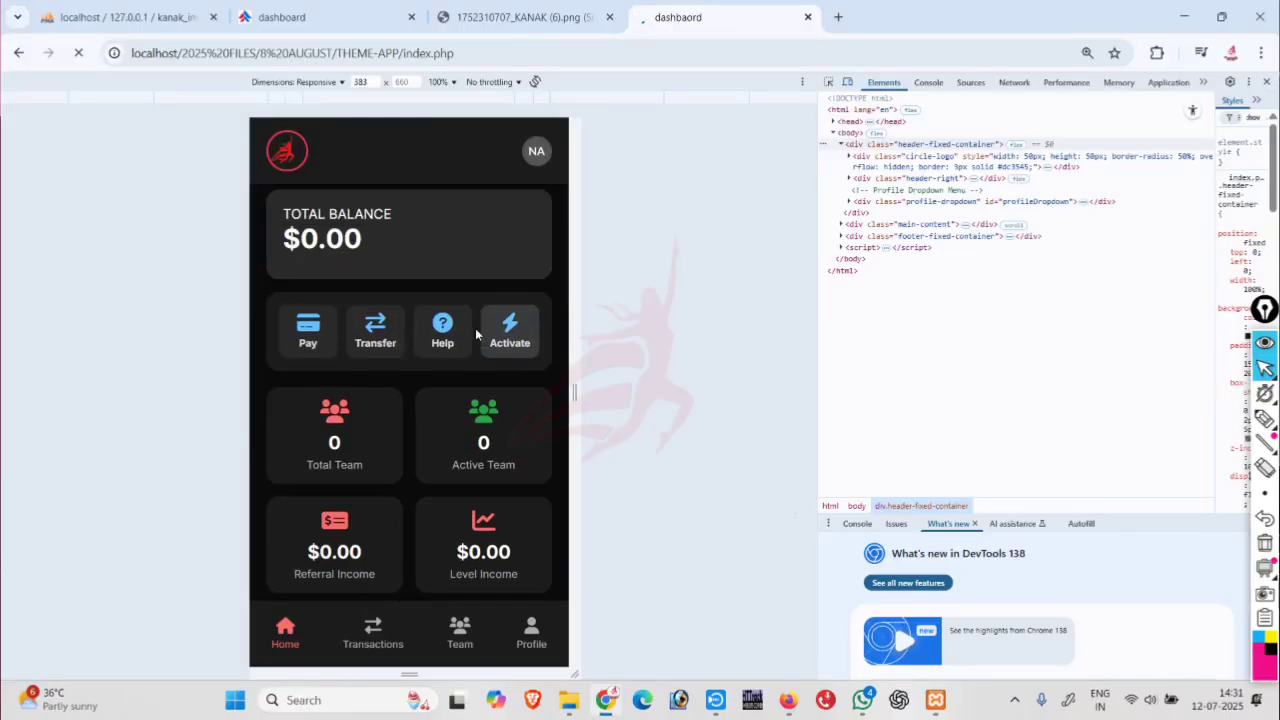
left_click(478, 334)
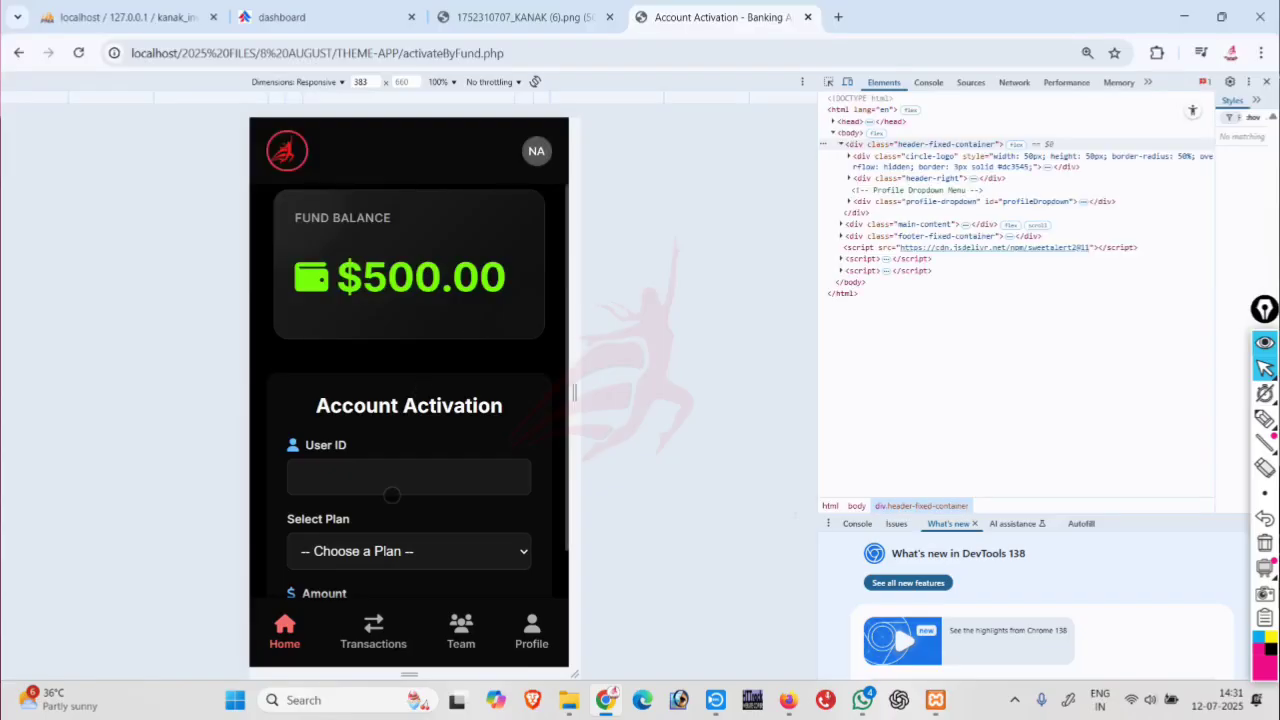
left_click(370, 476)
type("KT005")
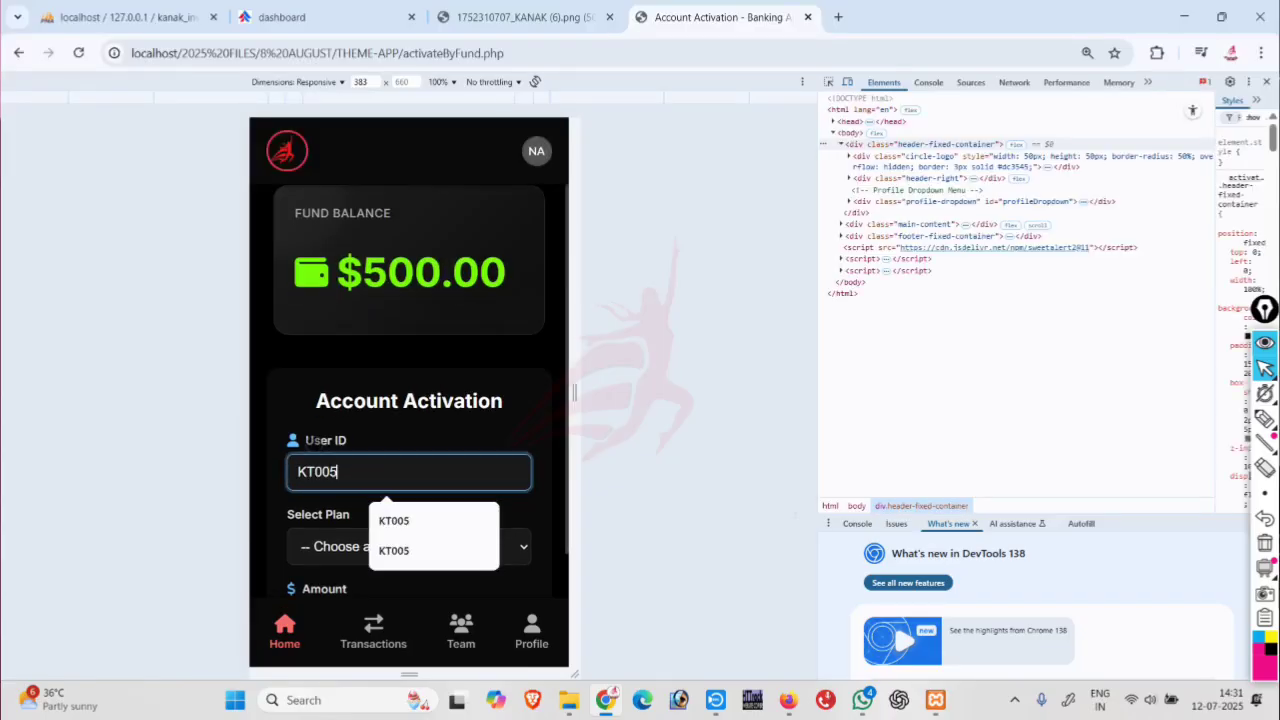
scroll(370, 476, "down", 1)
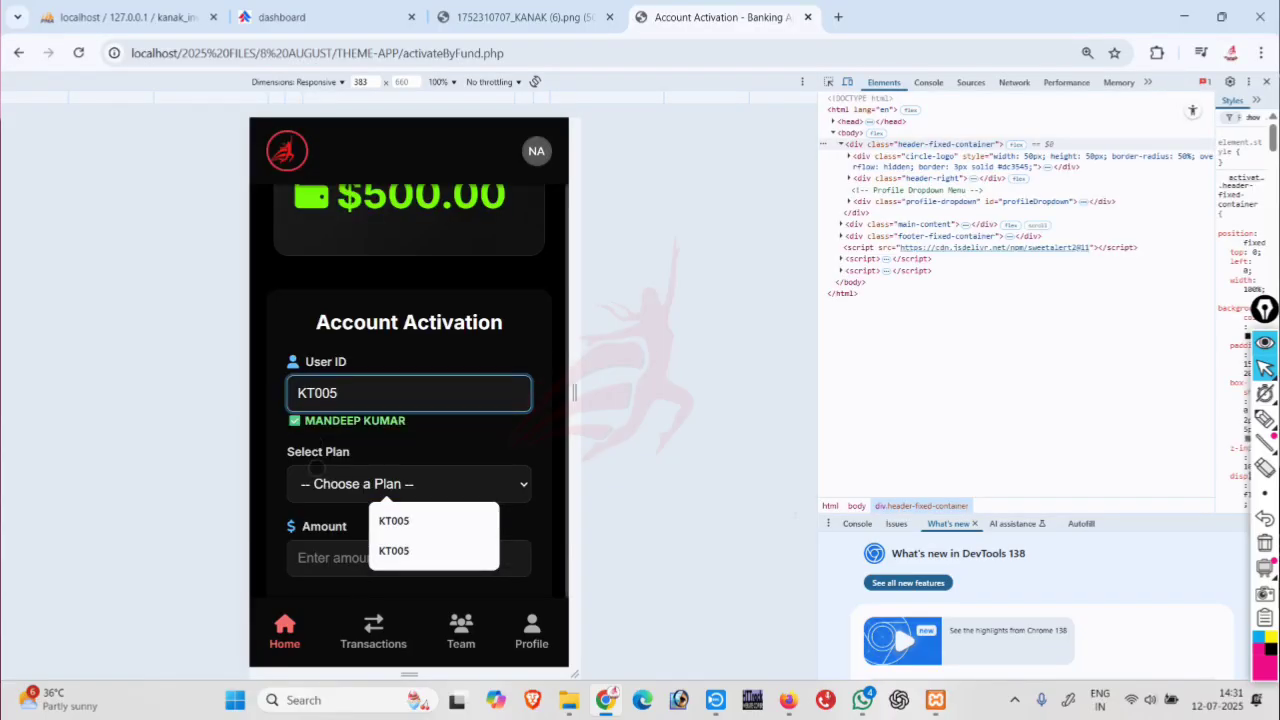
Choose Basic Plan as the activation plan, after briefly trying Silver Plan.
left_click(375, 484)
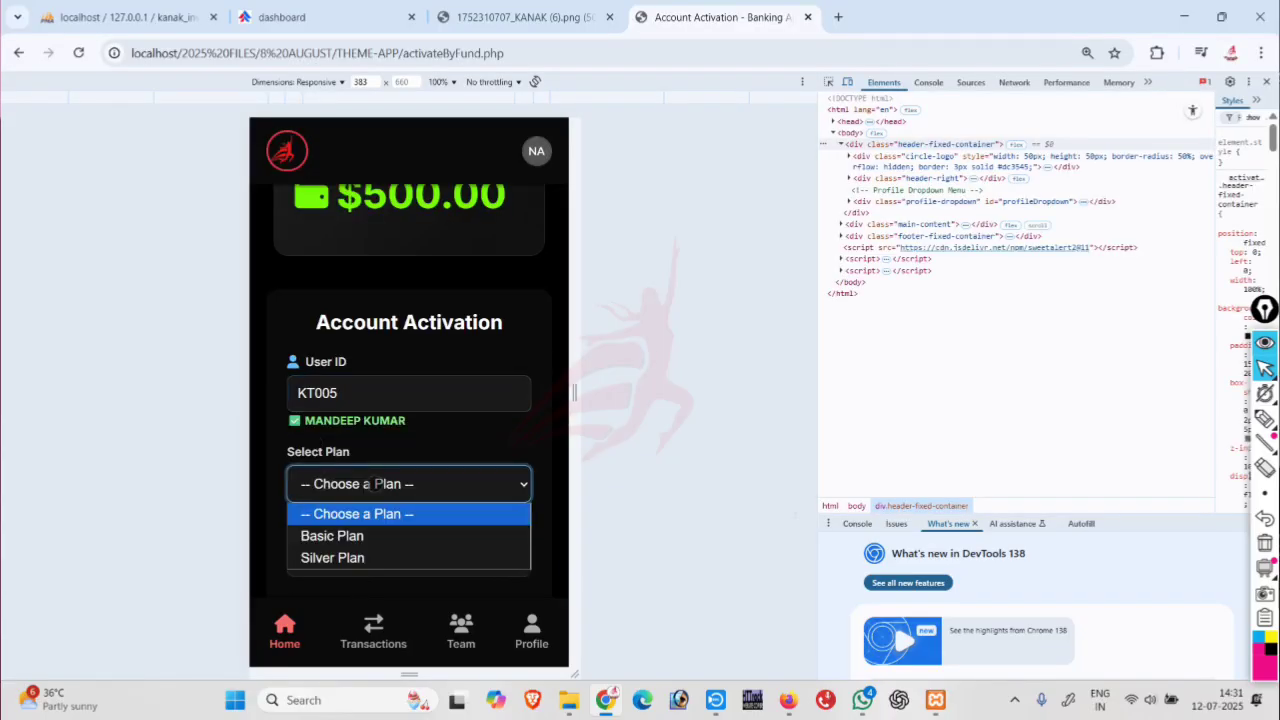
left_click(353, 538)
scroll(320, 500, "down", 1)
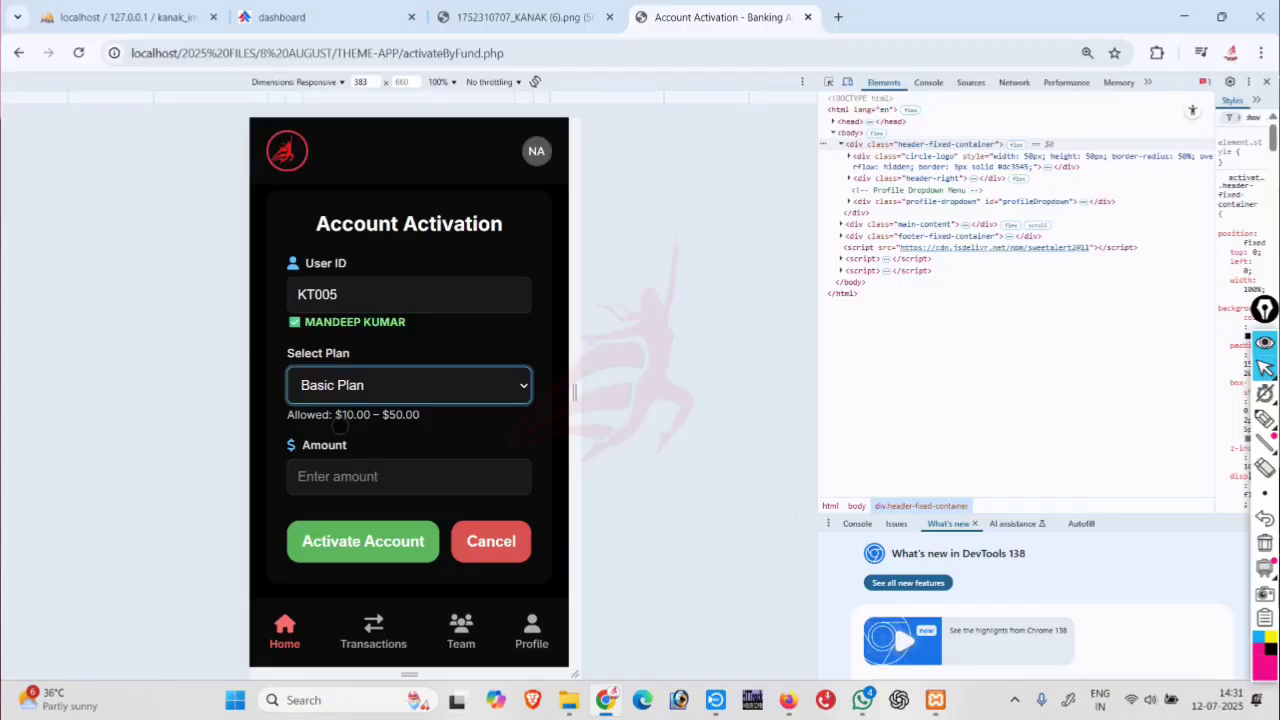
left_click(340, 390)
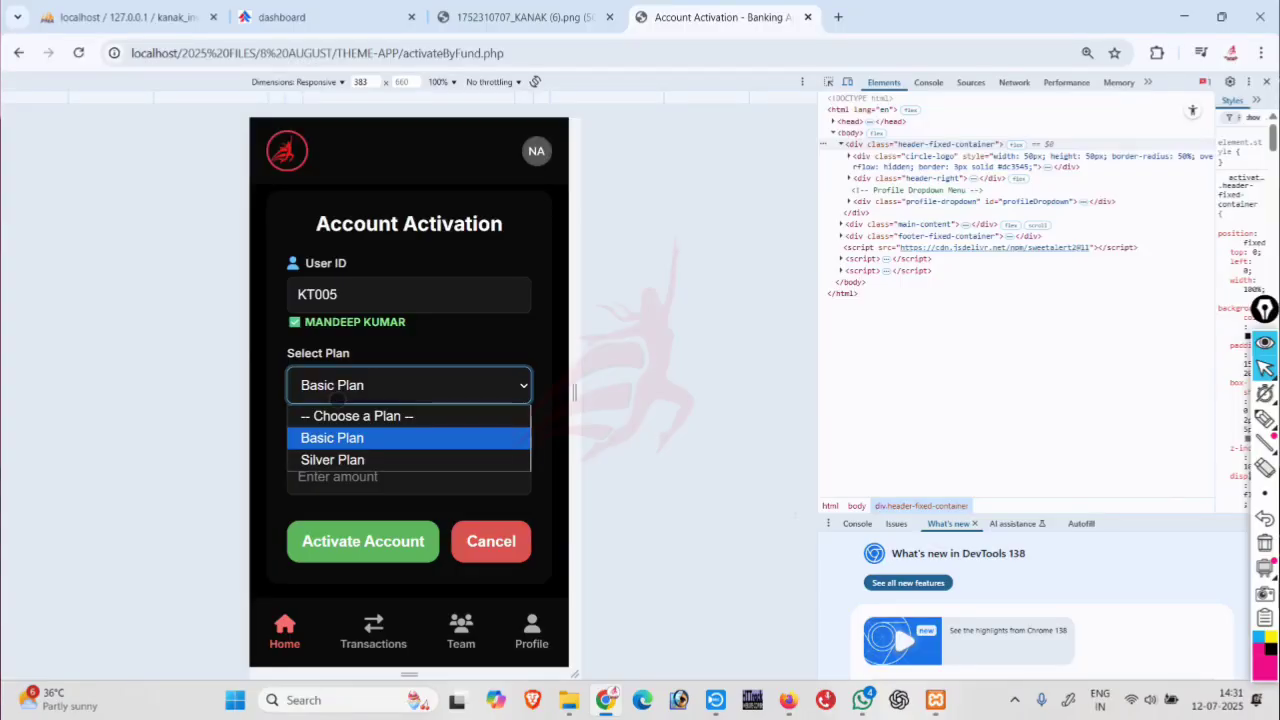
left_click(338, 457)
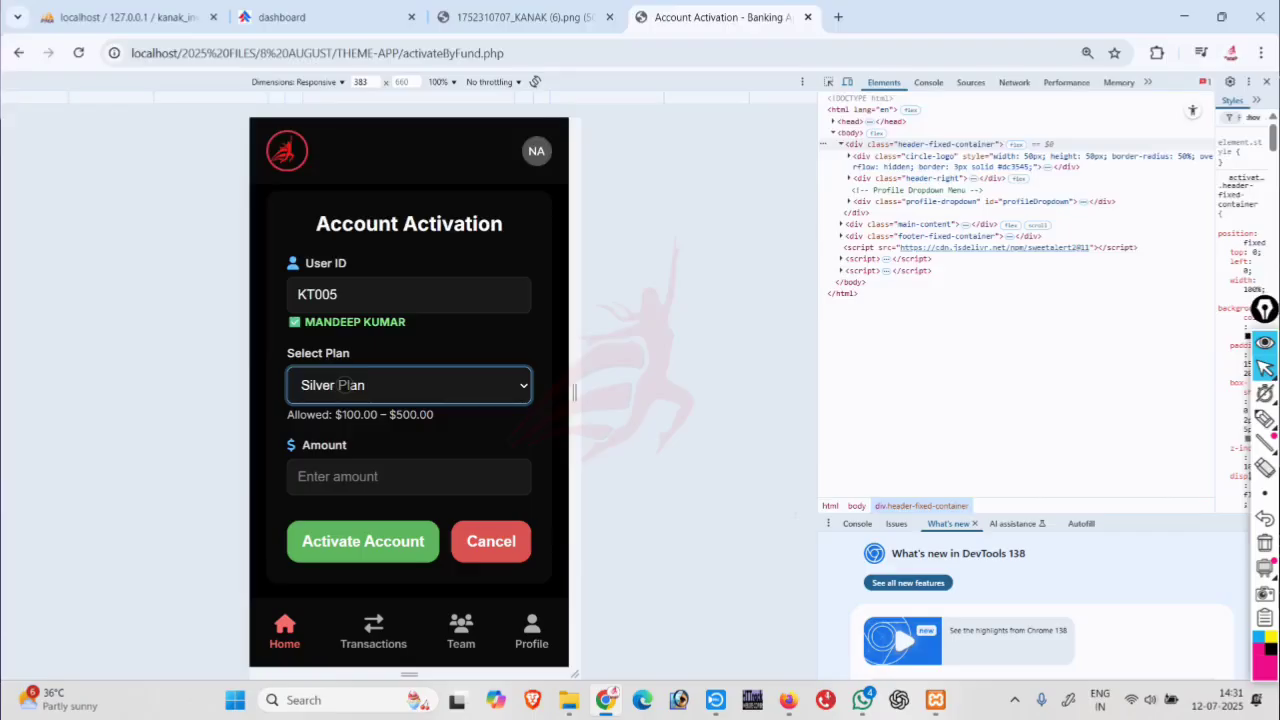
left_click(344, 385)
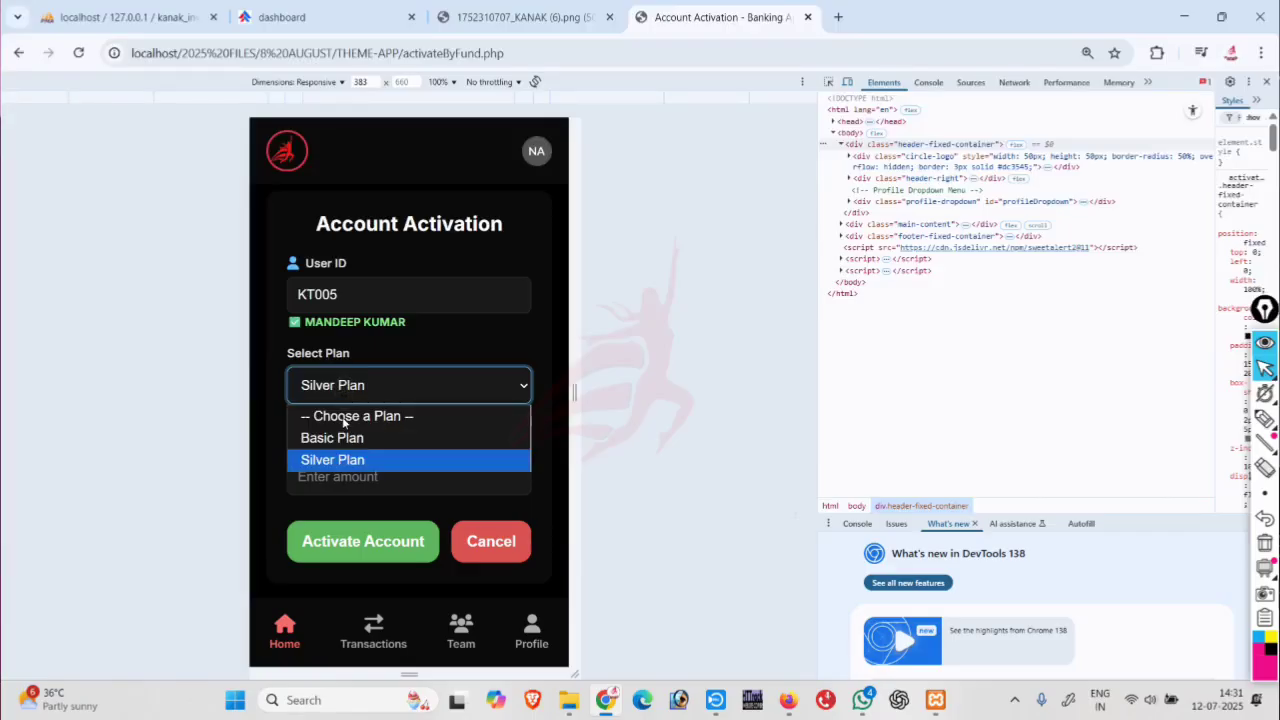
left_click(343, 439)
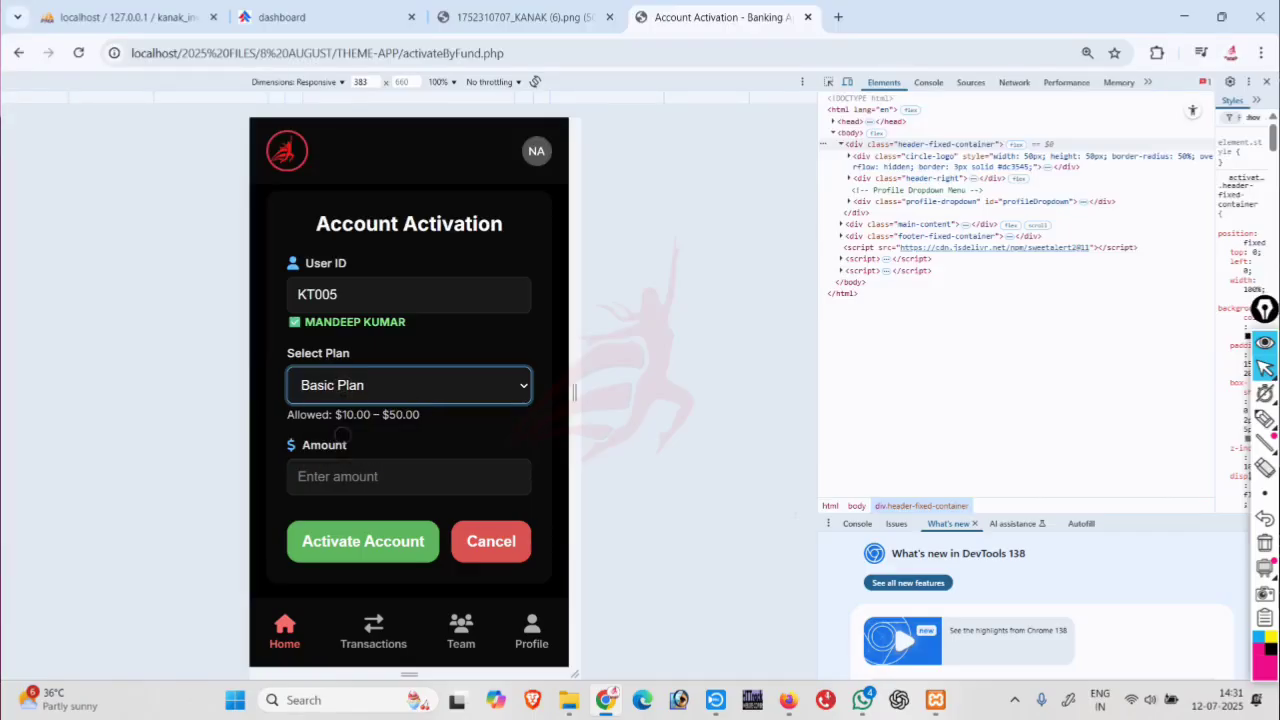
Activate the account with an amount of 10 and acknowledge the success alert.
left_click(341, 478)
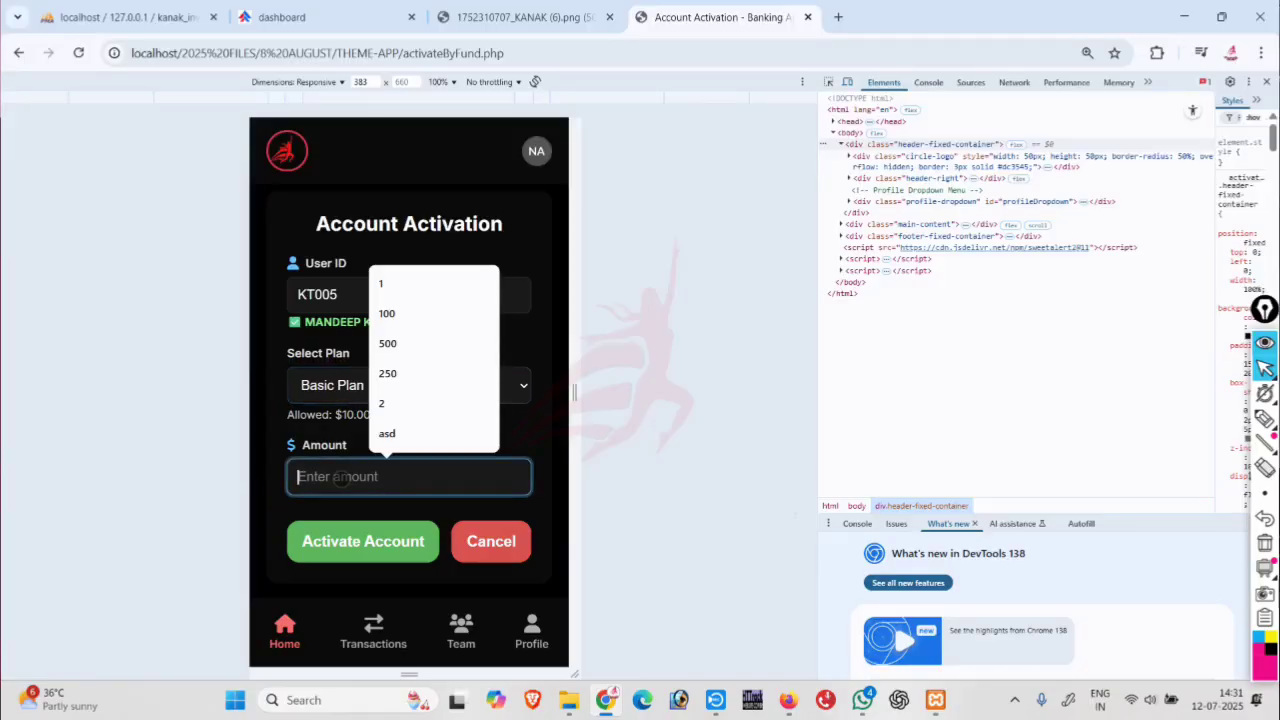
type("10")
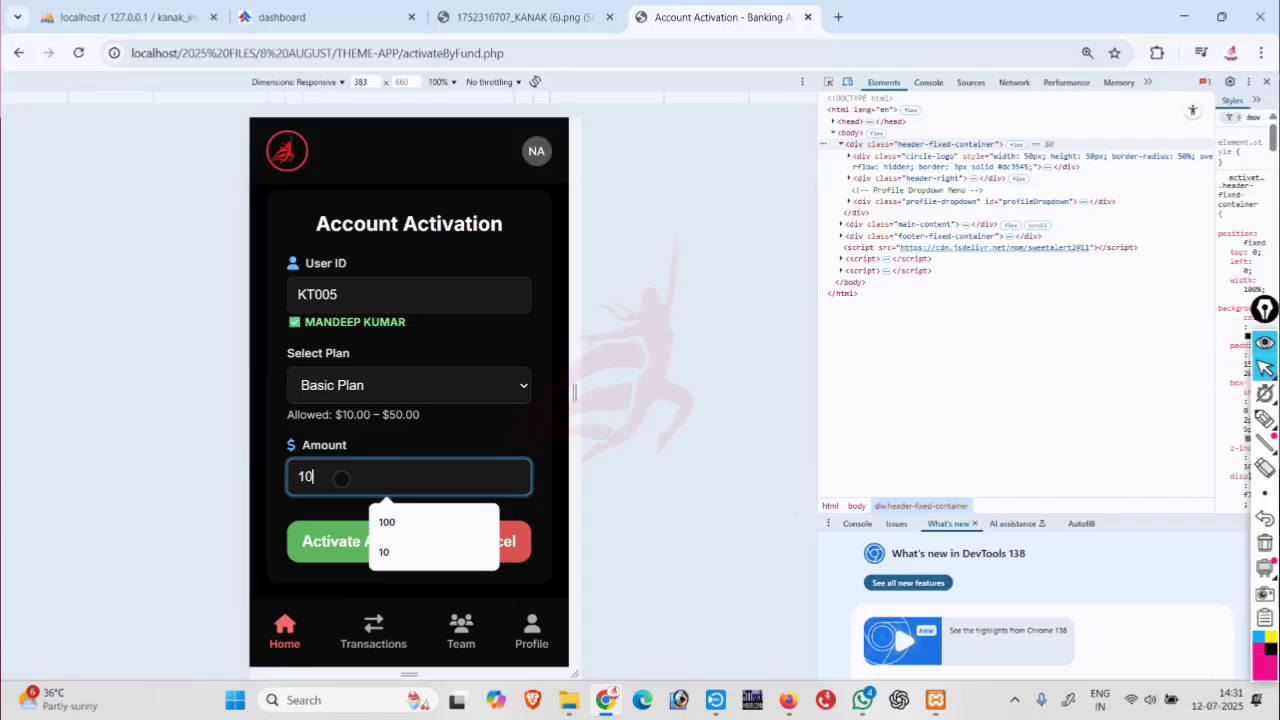
left_click(330, 540)
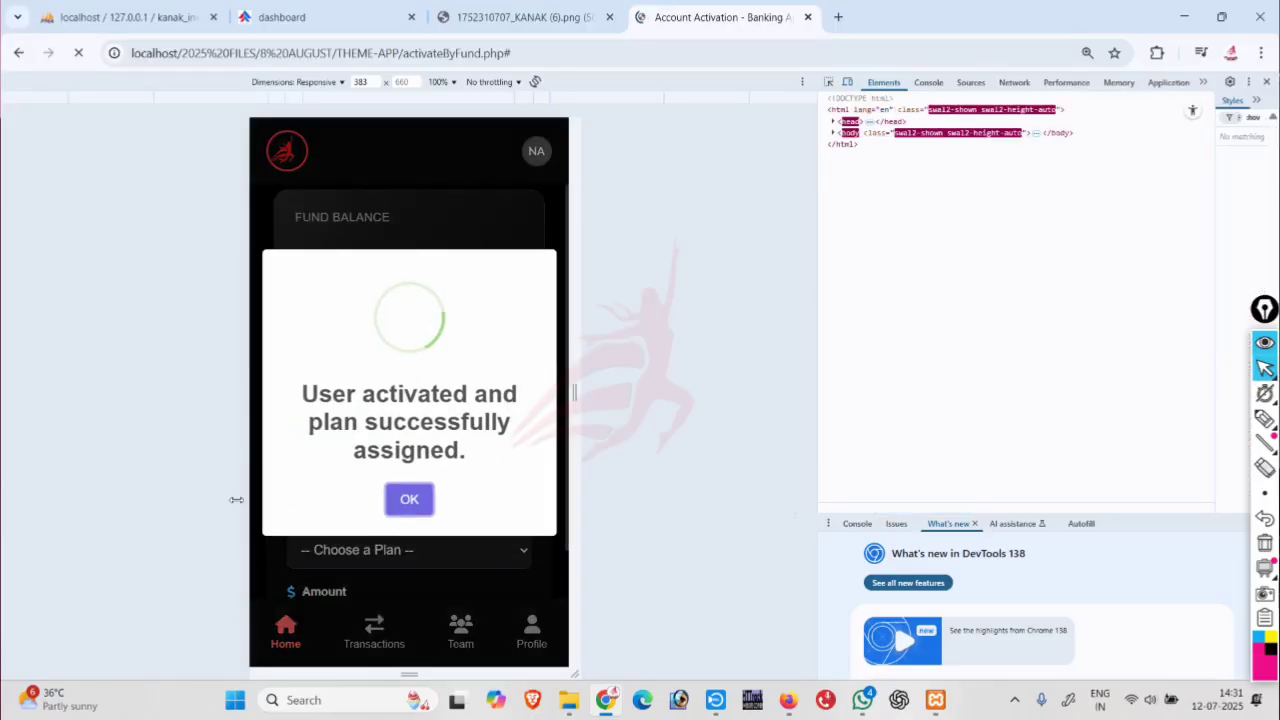
left_click(408, 503)
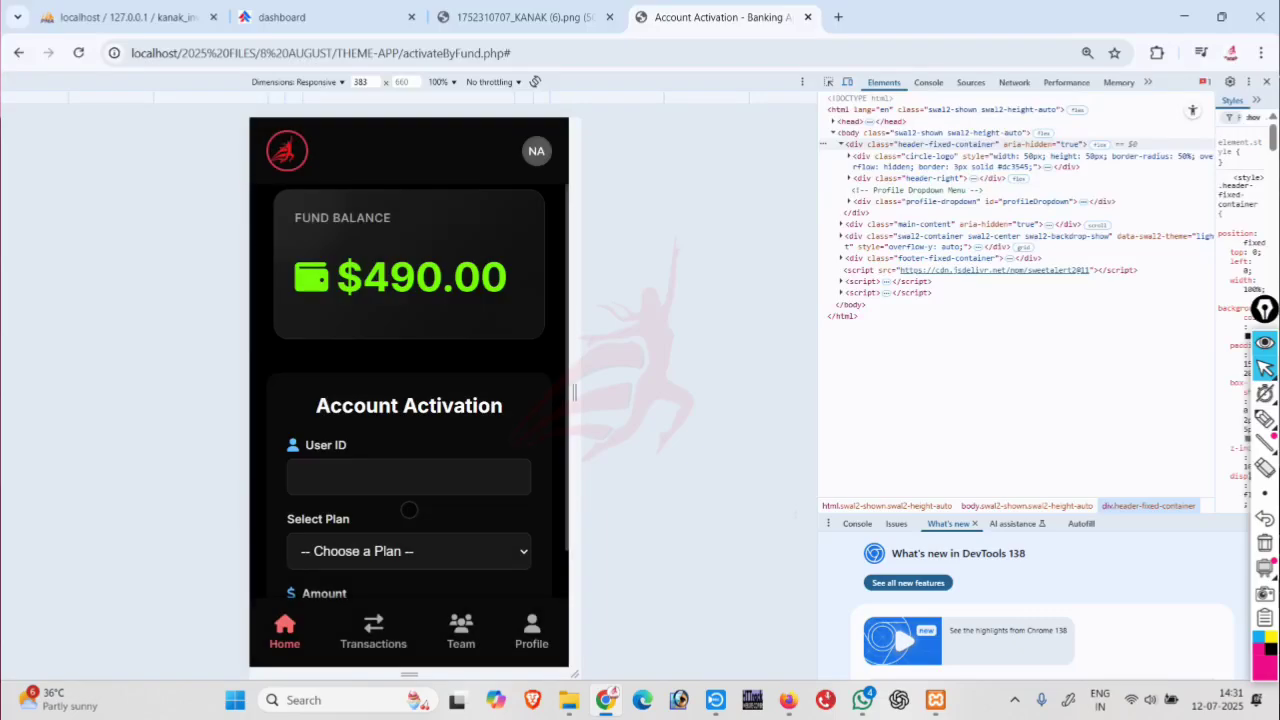
scroll(352, 528, "down", 2)
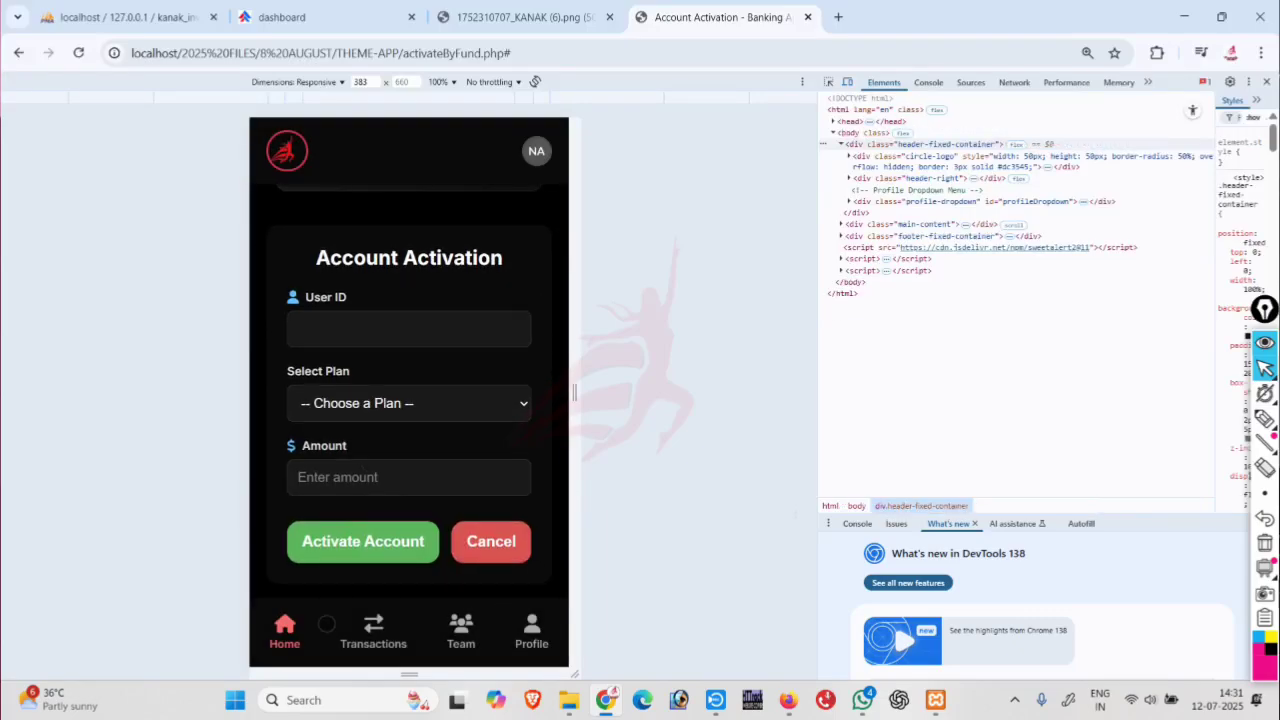
Go to the dashboard home, then open the member's profile page showing the $10.00 plan.
left_click(285, 628)
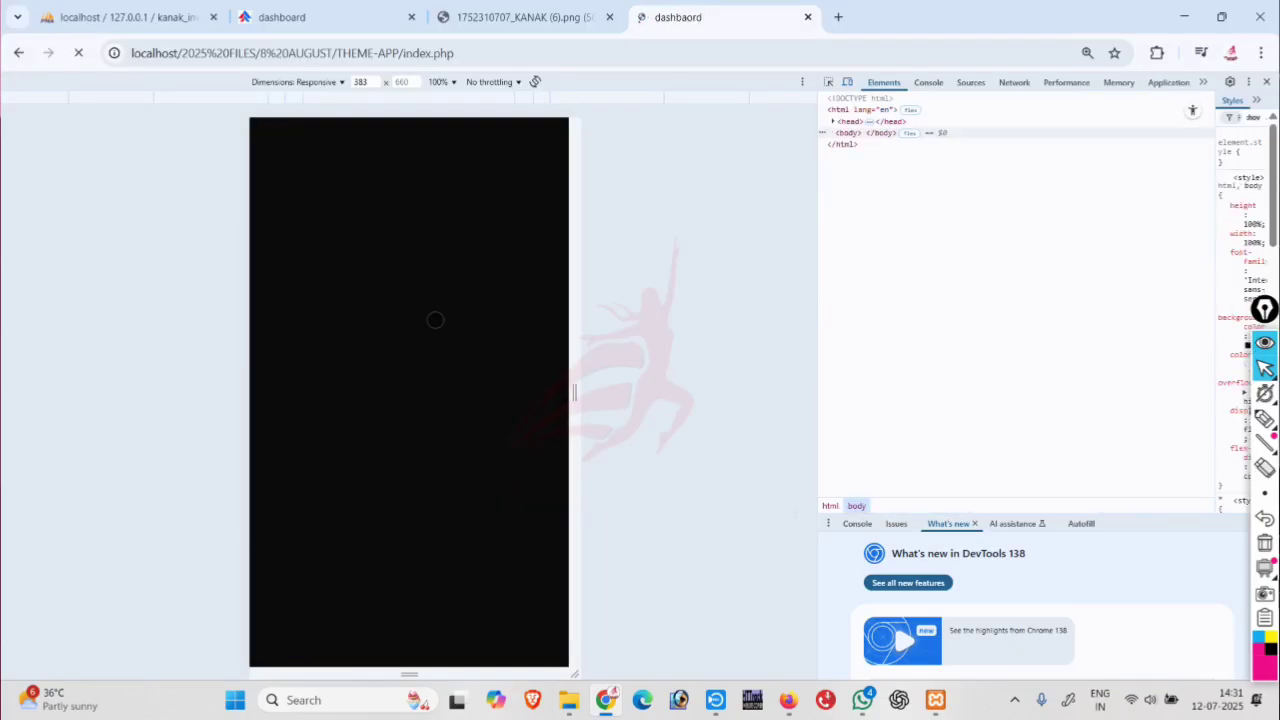
scroll(421, 484, "down", 3)
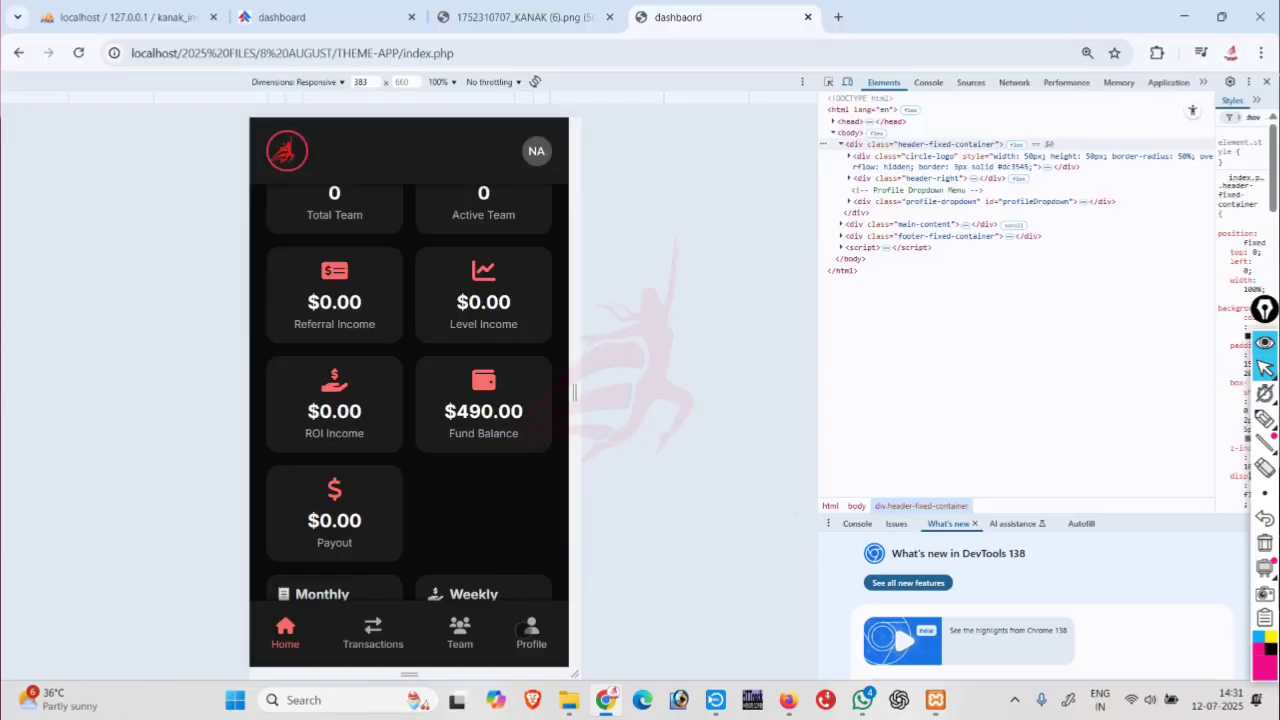
left_click(521, 630)
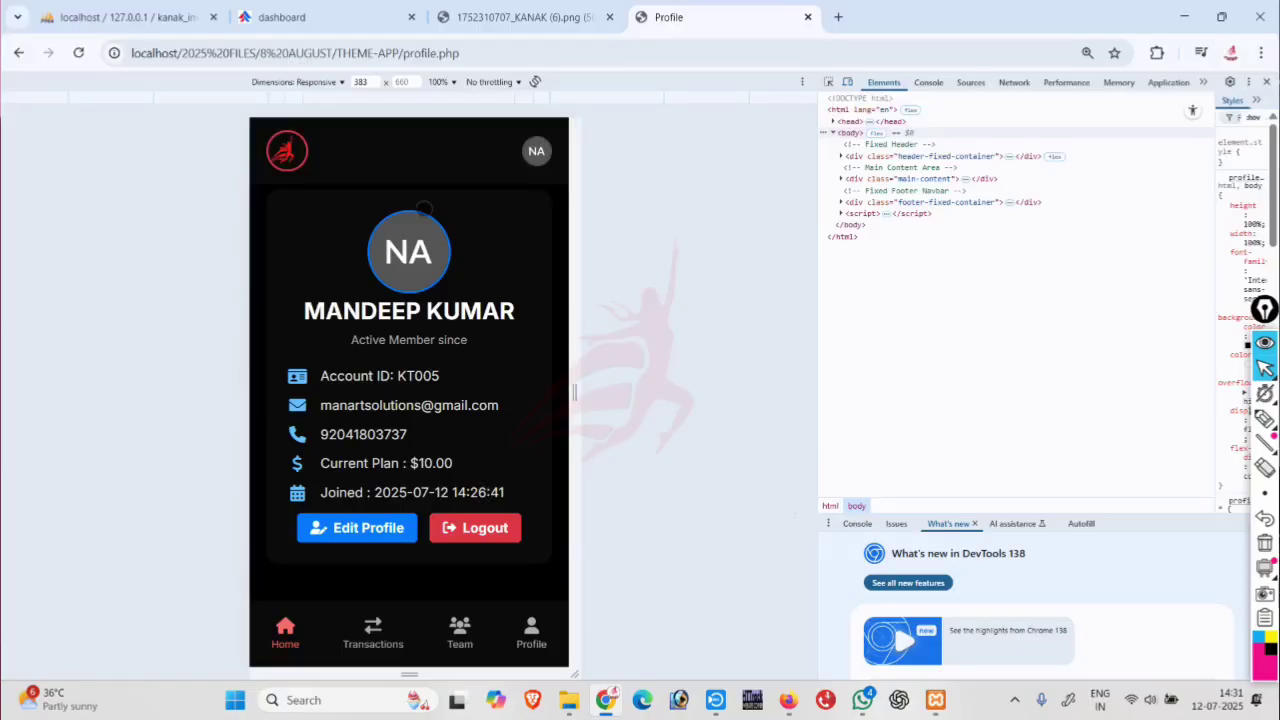
Open the Edit Profile form and begin choosing a new Profile Image file.
left_click(368, 531)
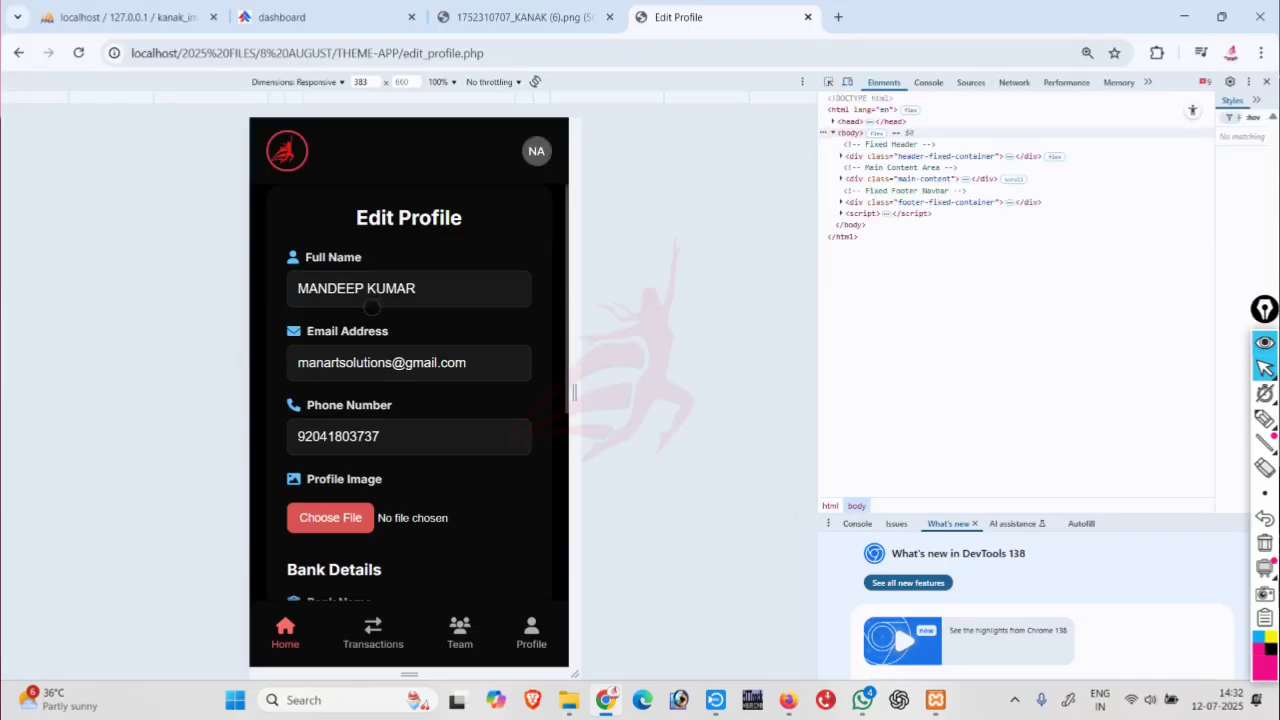
left_click_drag(368, 531, 370, 334)
scroll(370, 340, "down", 4)
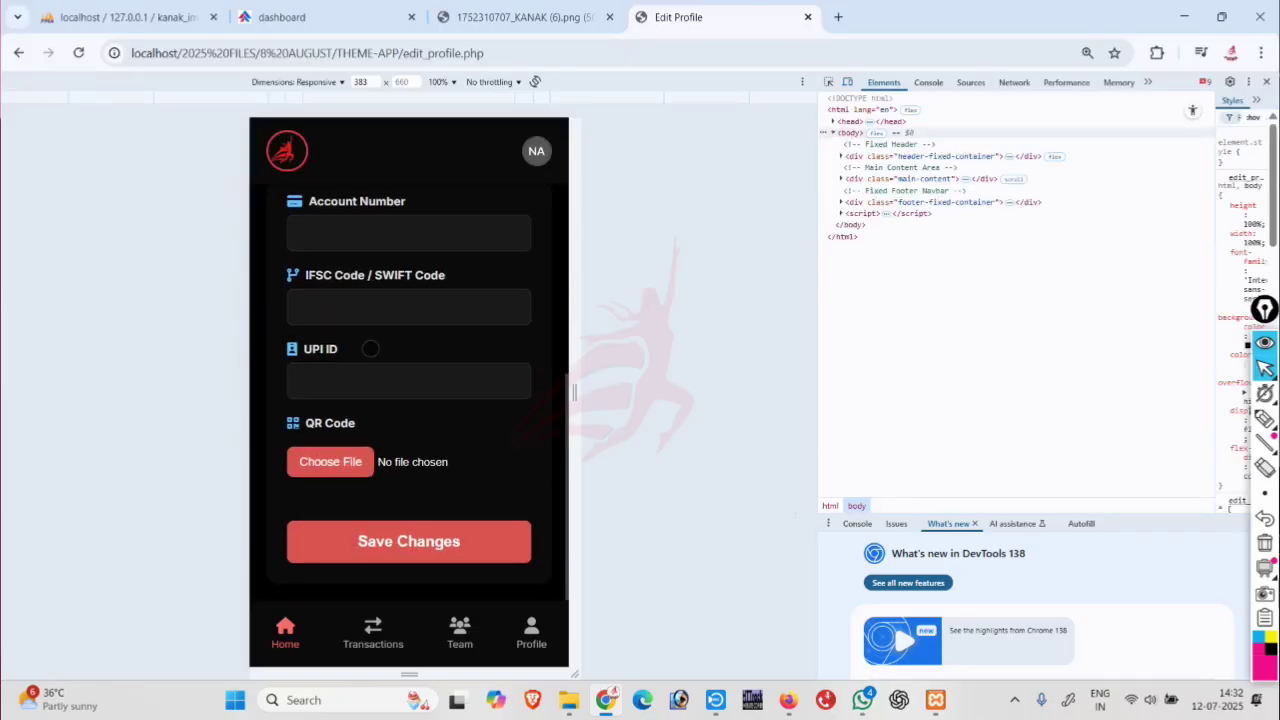
scroll(370, 348, "up", 4)
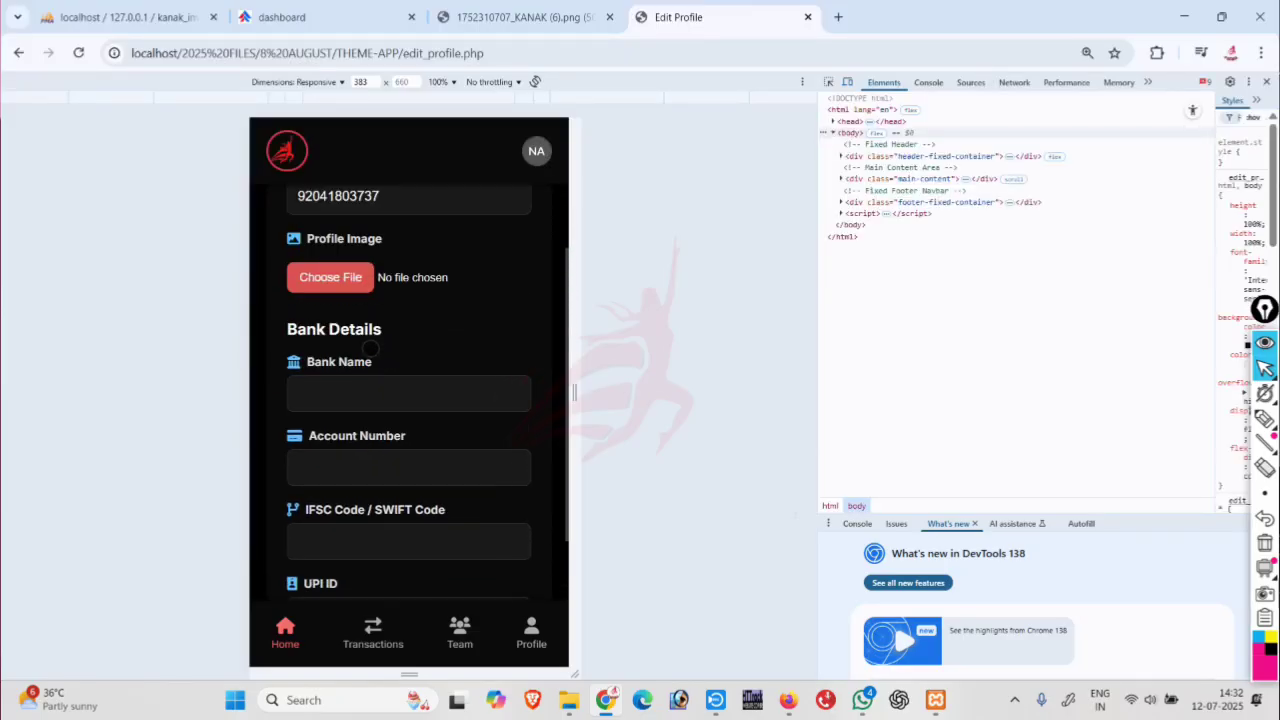
left_click(346, 376)
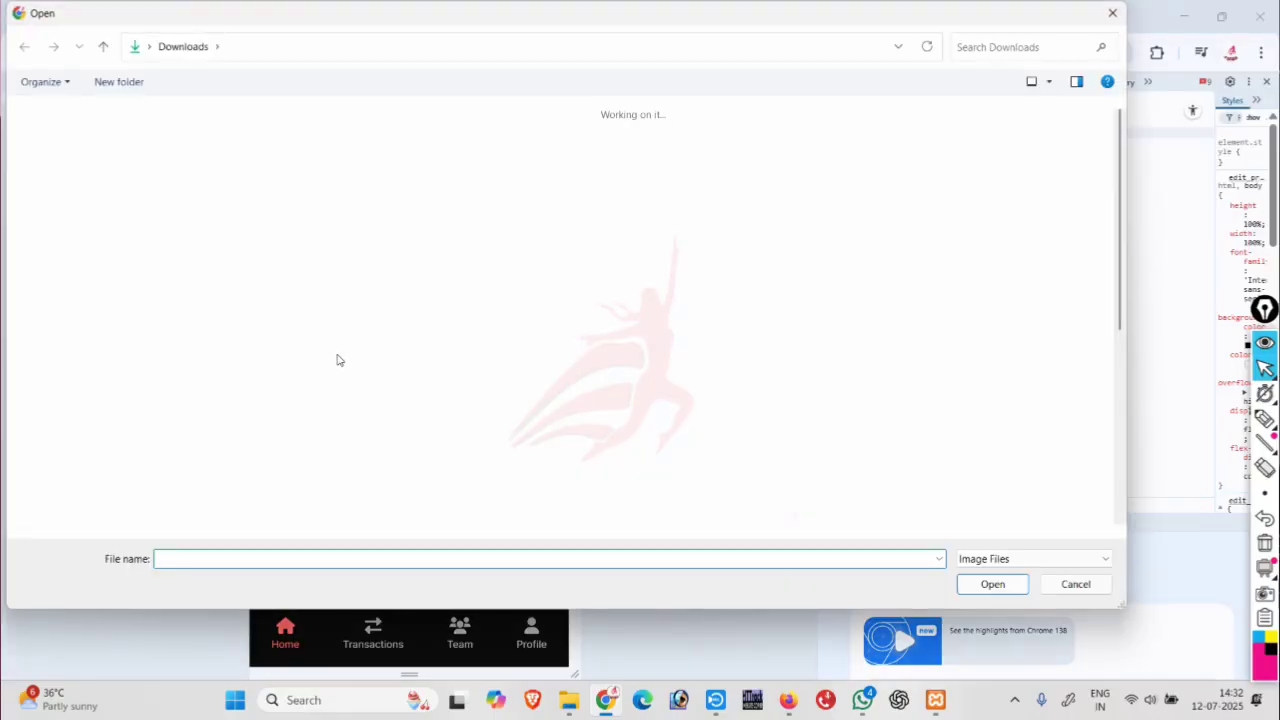
scroll(337, 360, "down", 2)
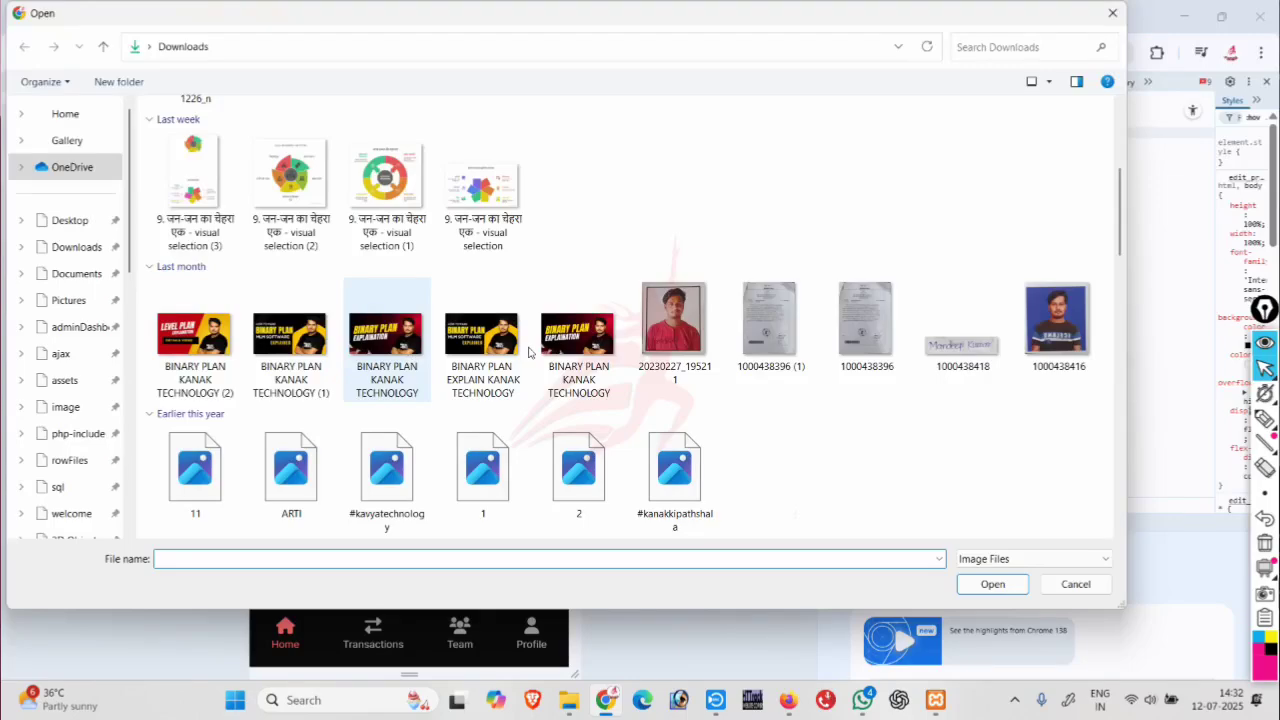
scroll(521, 352, "down", 5)
scroll(521, 352, "up", 5)
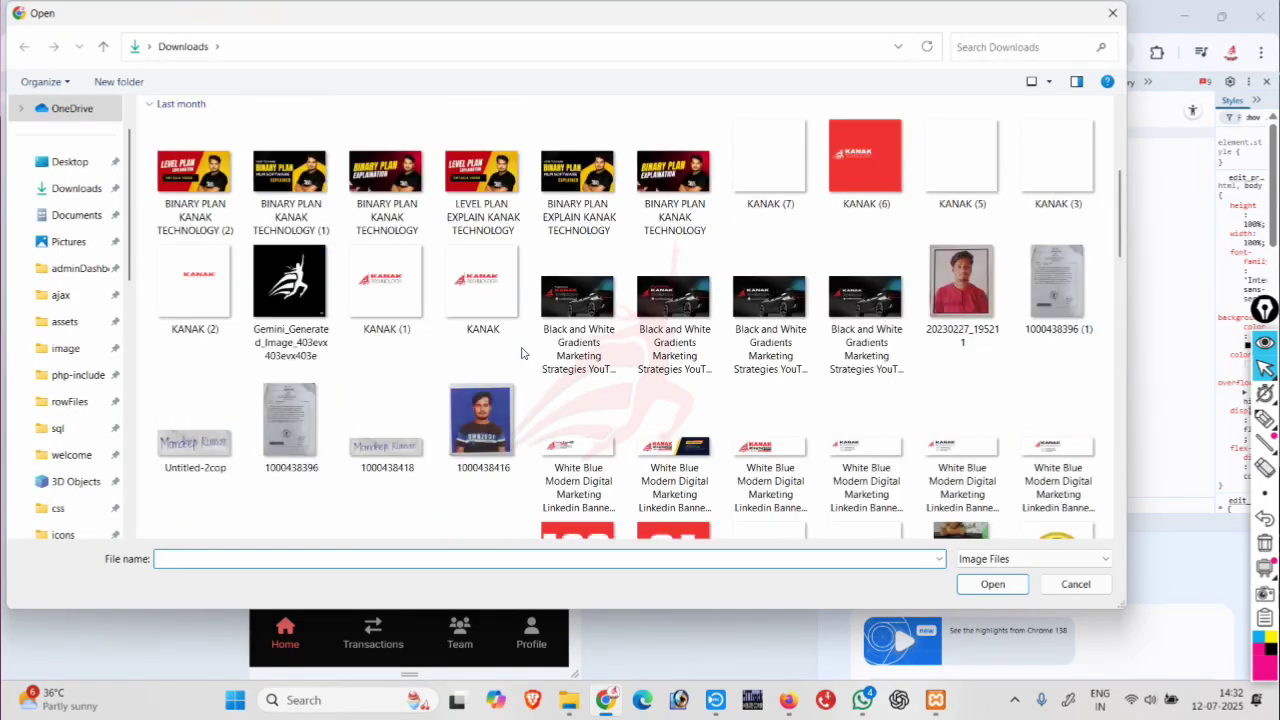
scroll(475, 373, "up", 3)
scroll(475, 373, "down", 3)
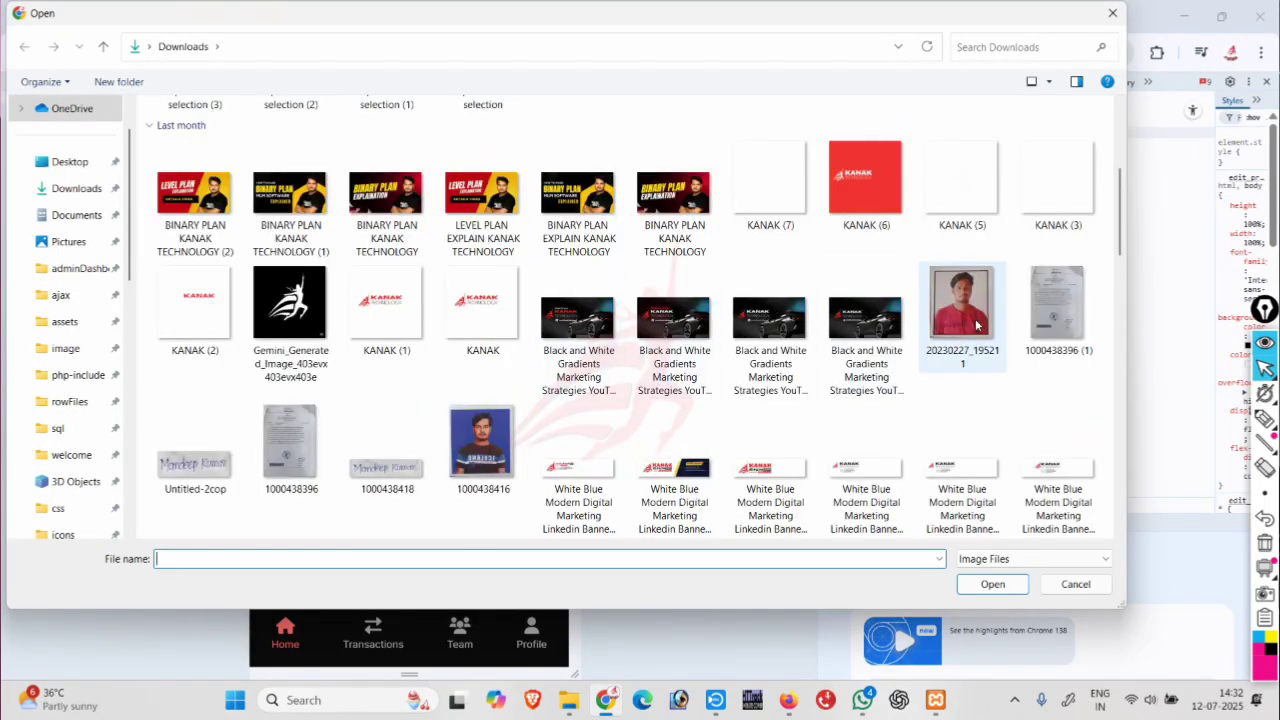
left_click(495, 436)
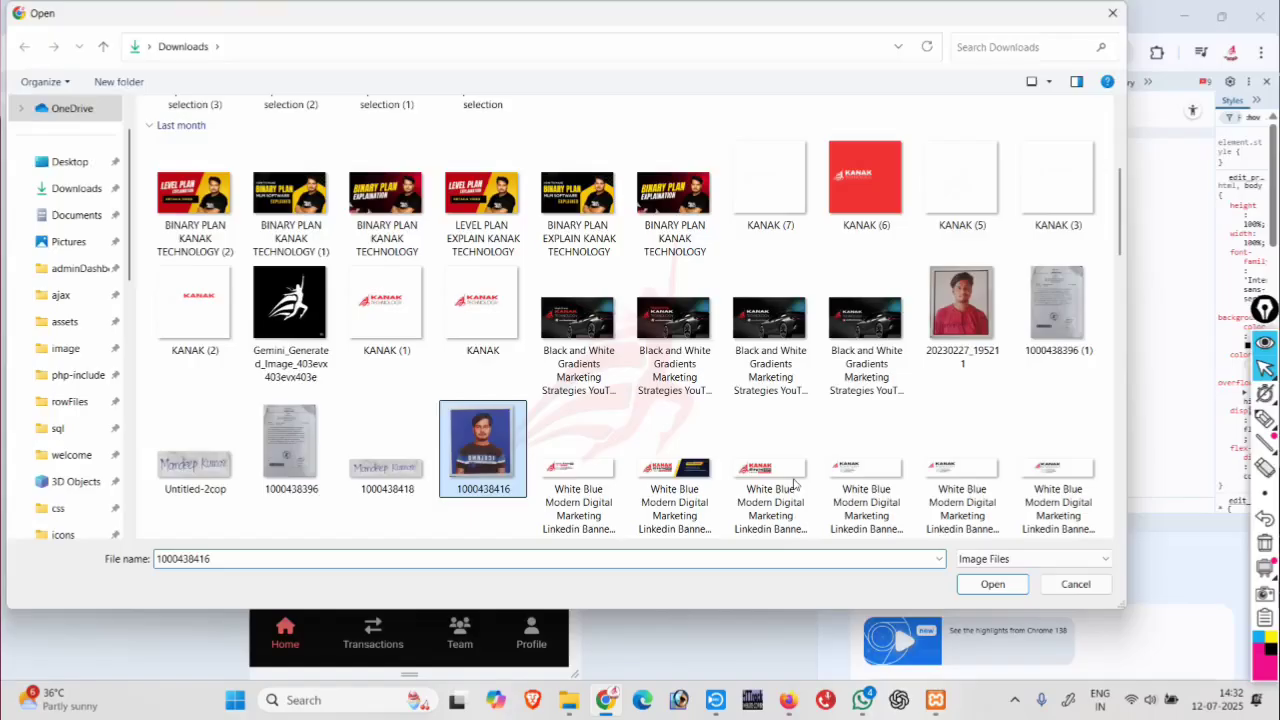
left_click(988, 582)
scroll(399, 467, "down", 3)
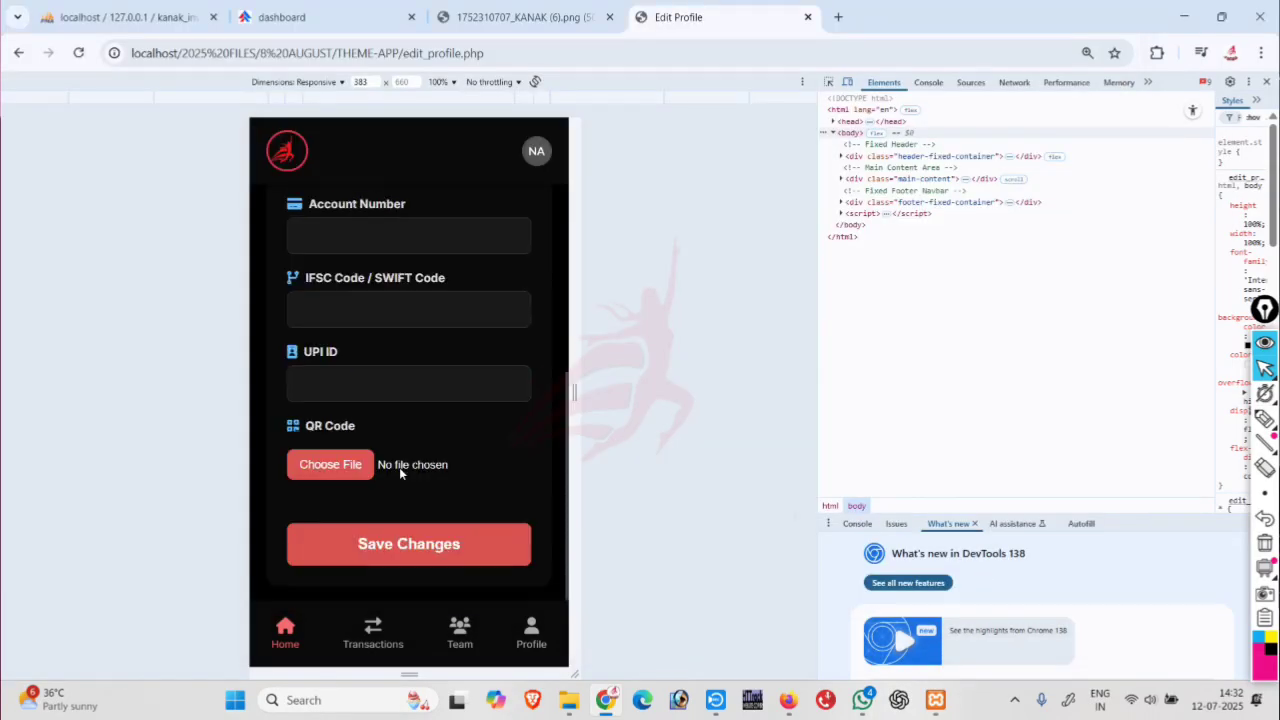
Save the profile with the new photo, acknowledge the update, and return to the dashboard.
left_click(379, 543)
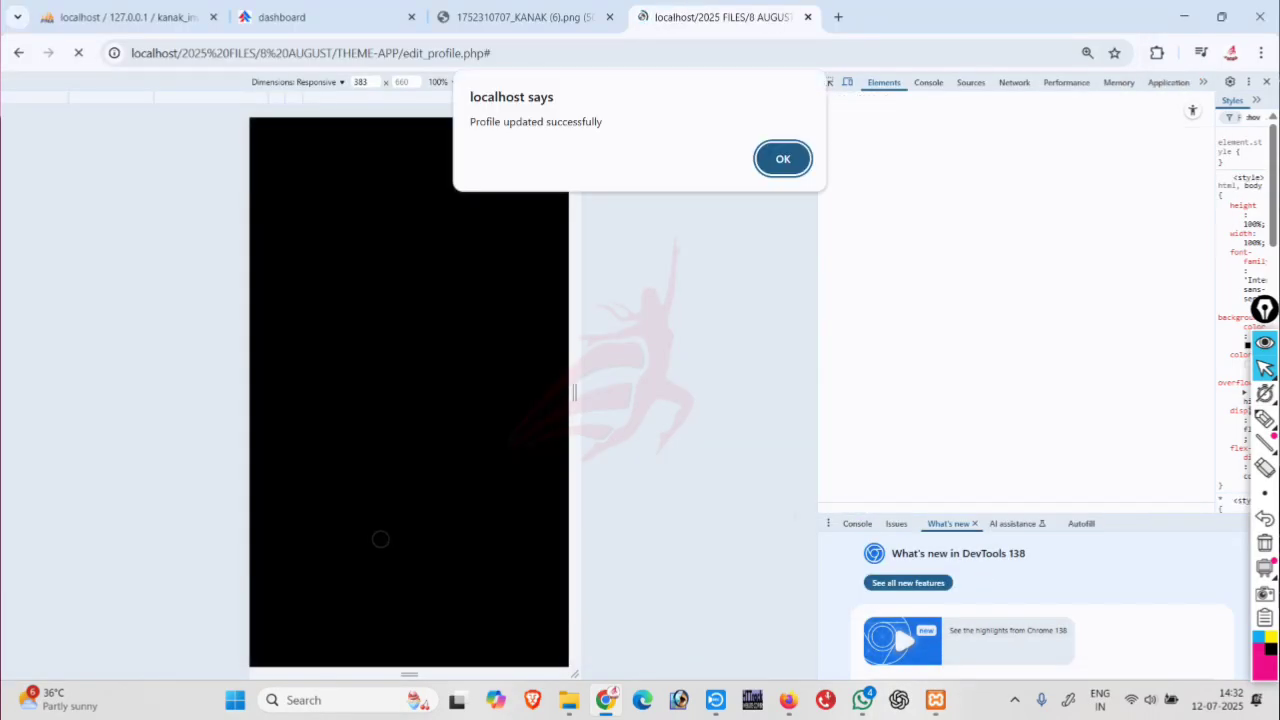
left_click(781, 158)
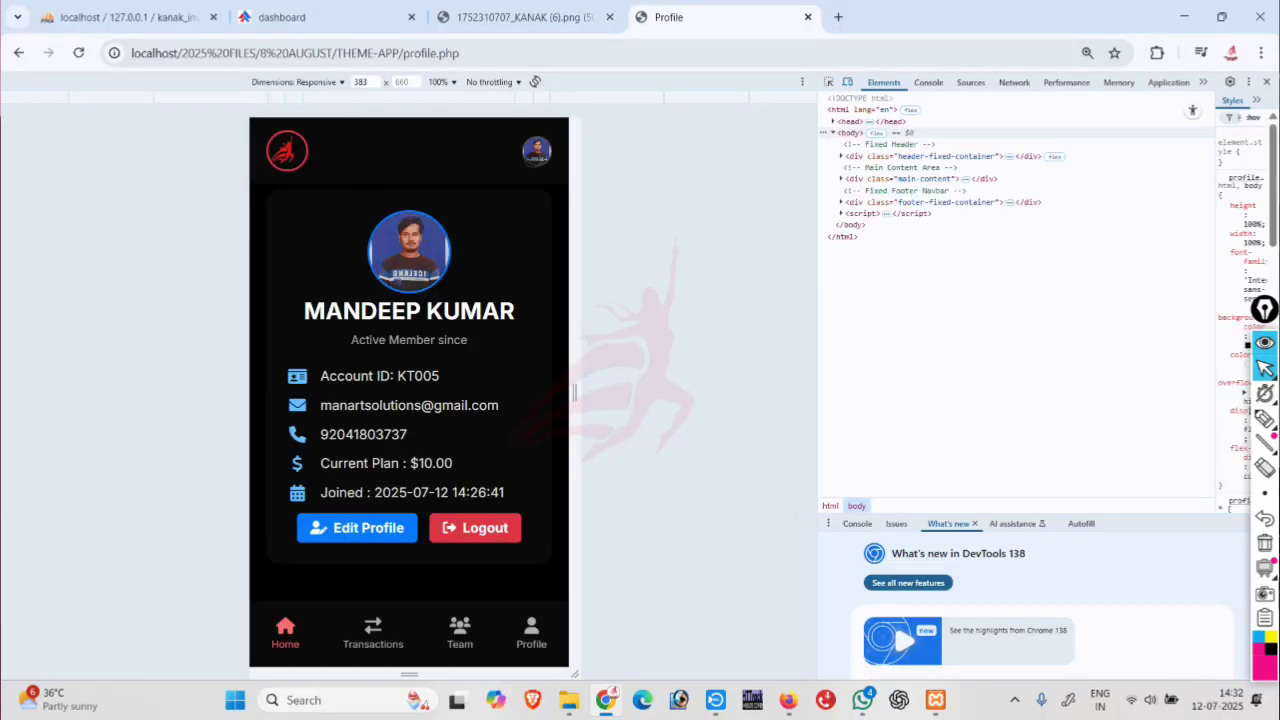
left_click(537, 150)
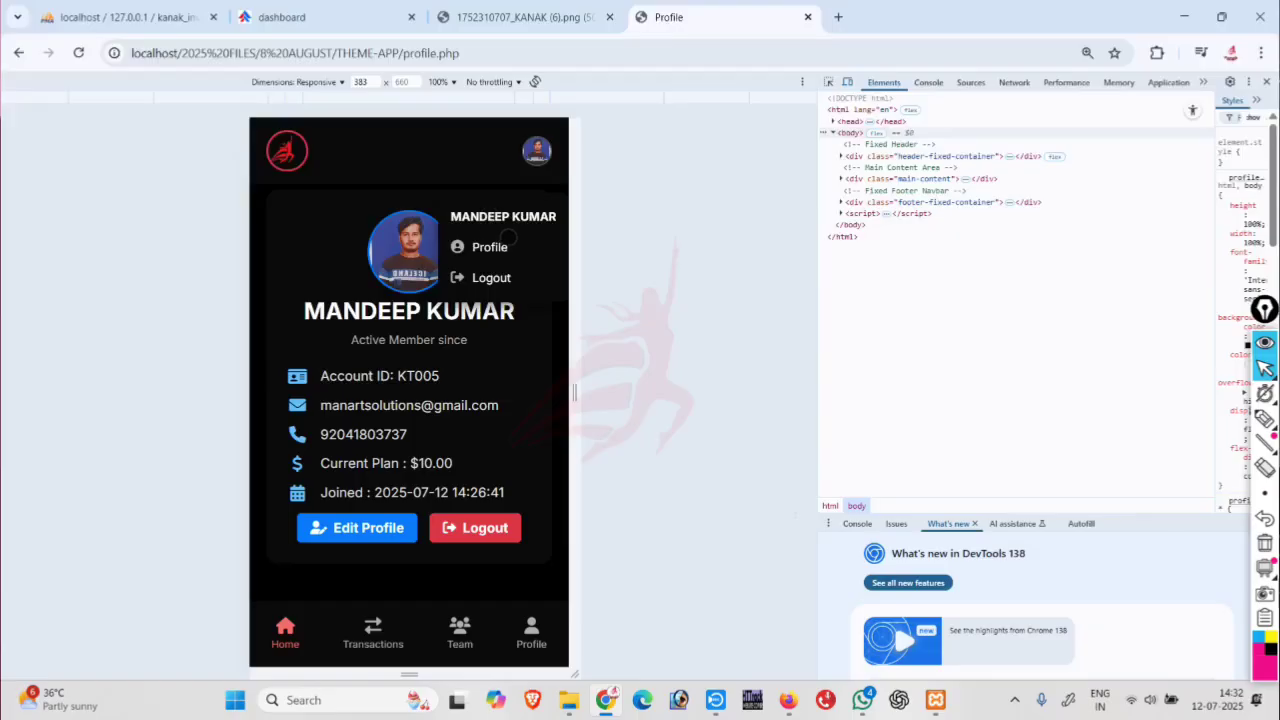
left_click(537, 150)
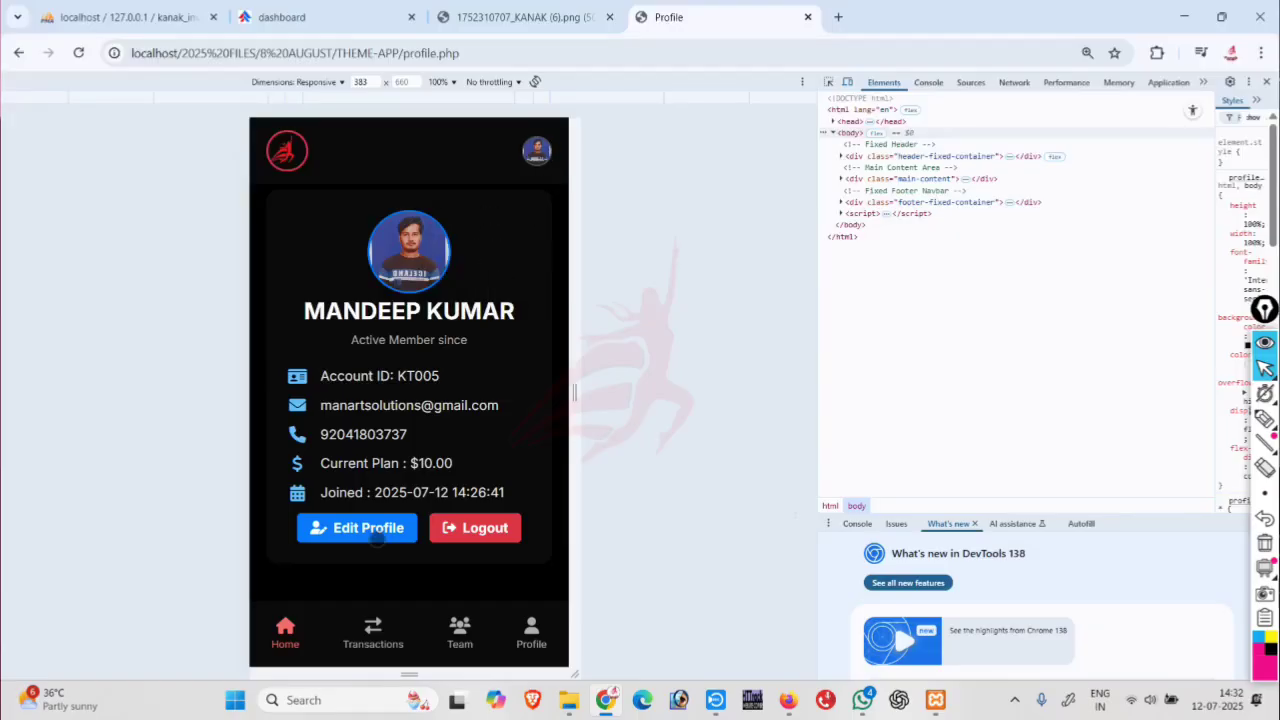
left_click(285, 632)
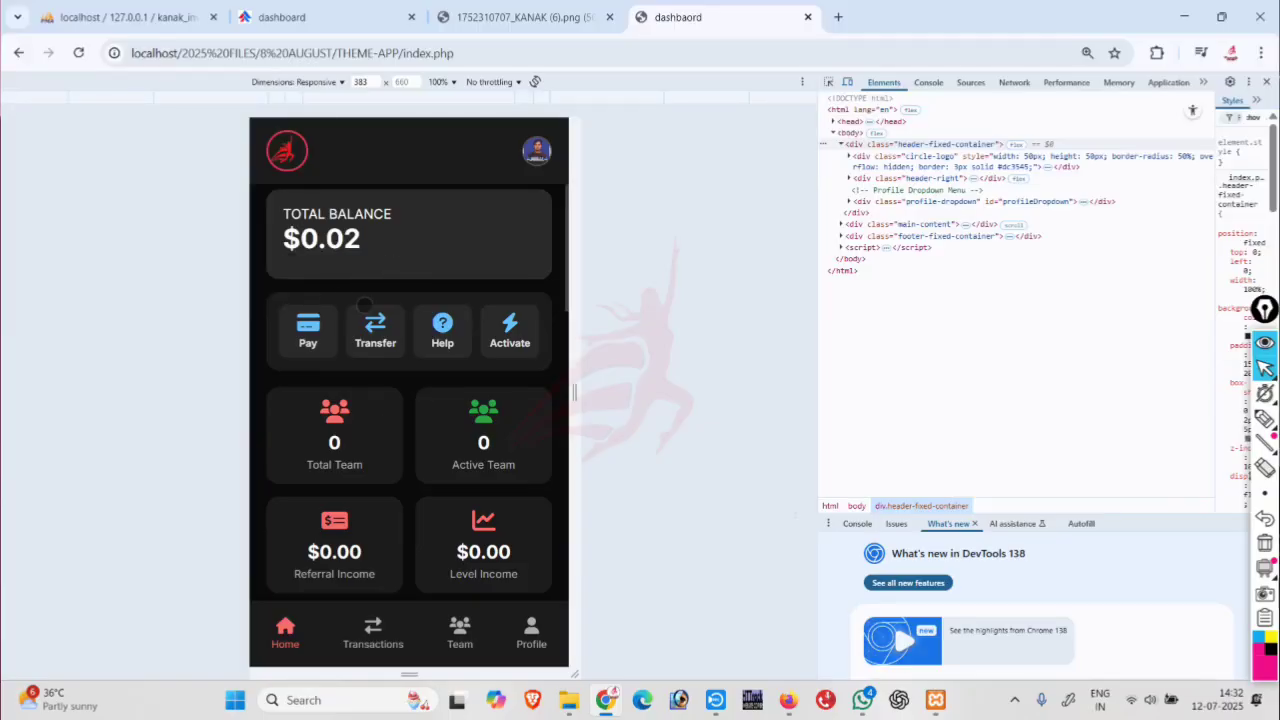
scroll(344, 262, "down", 2)
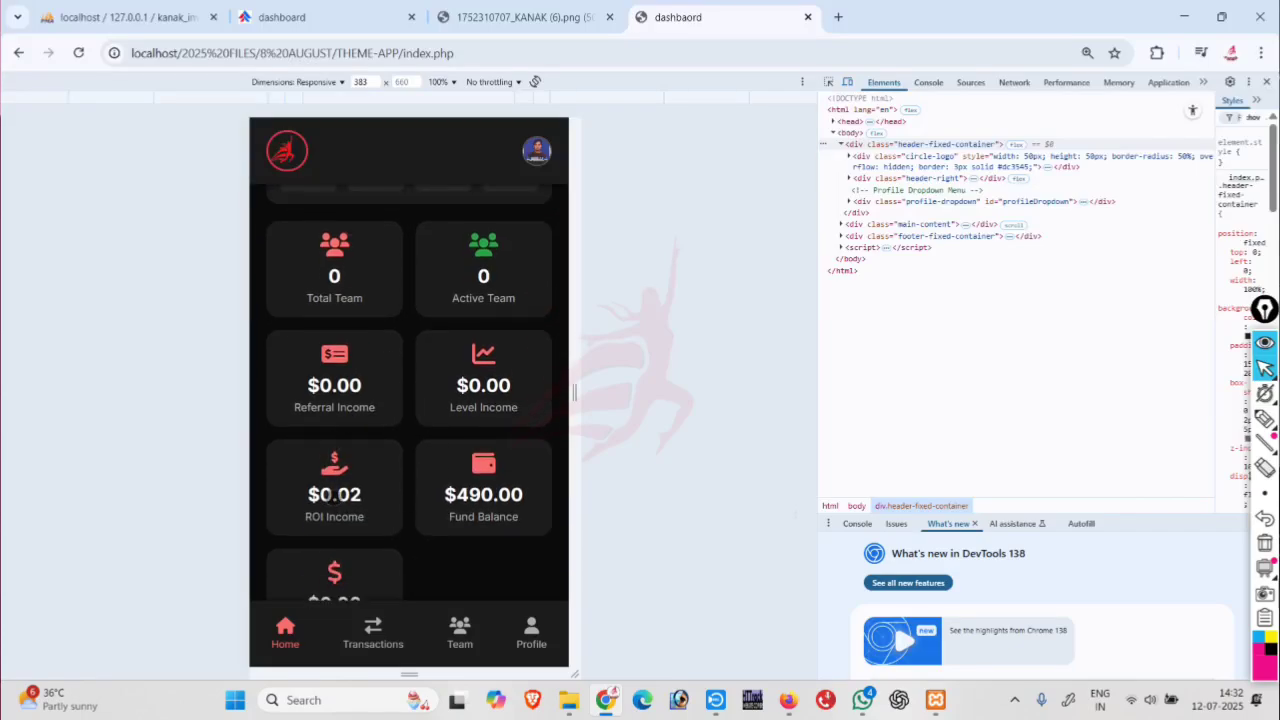
left_click(334, 496)
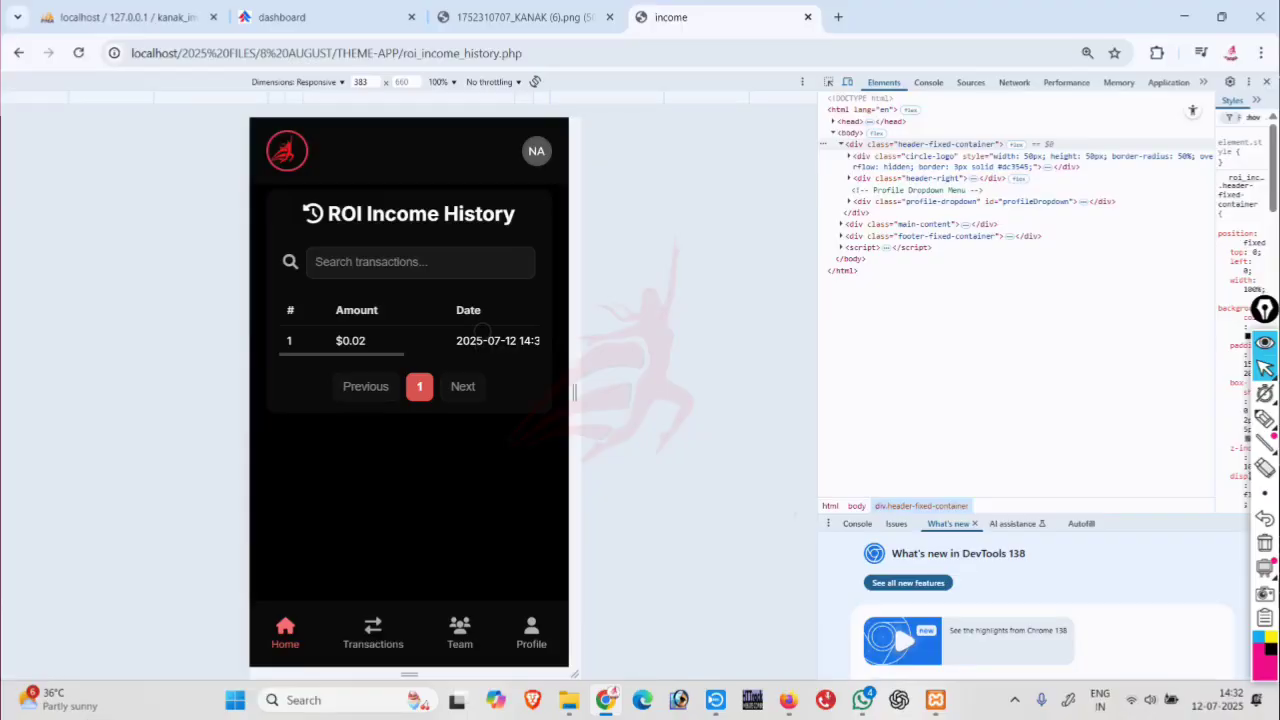
mouse_move(481, 331)
left_mouse_down()
mouse_move(189, 331)
mouse_move(483, 333)
left_mouse_up()
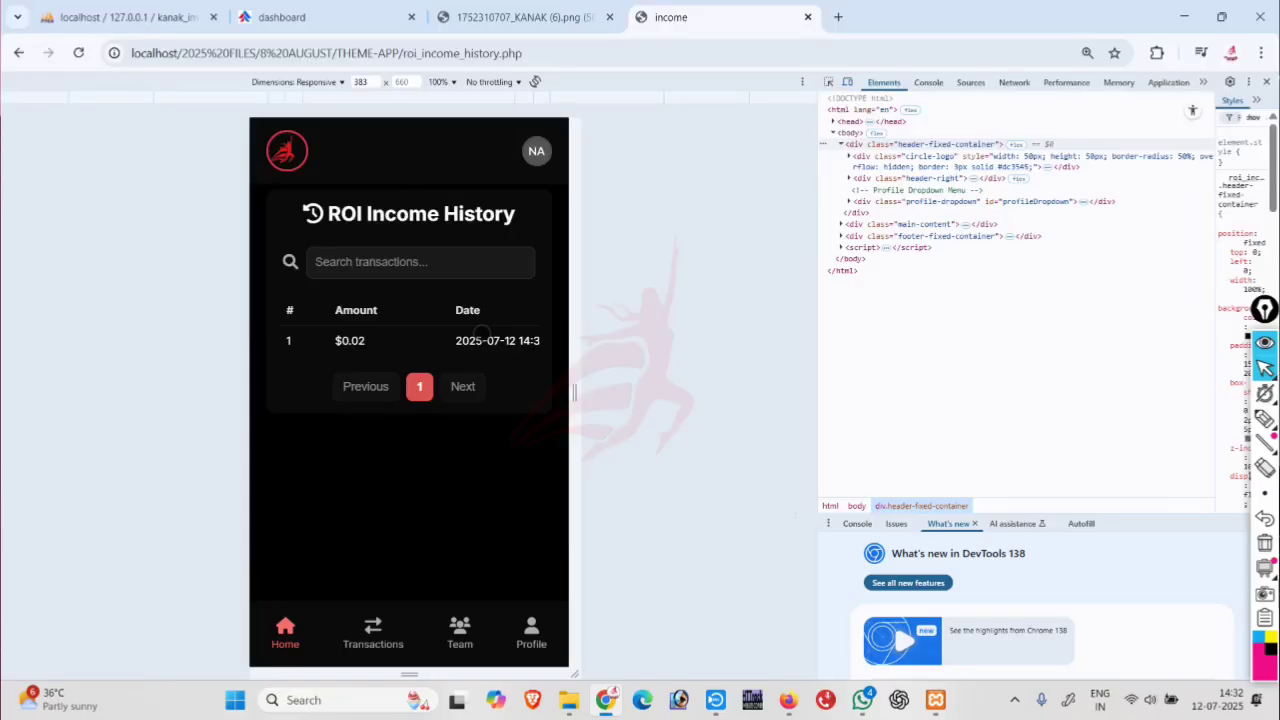
mouse_move(481, 333)
left_mouse_down()
mouse_move(300, 334)
mouse_move(470, 334)
left_mouse_up()
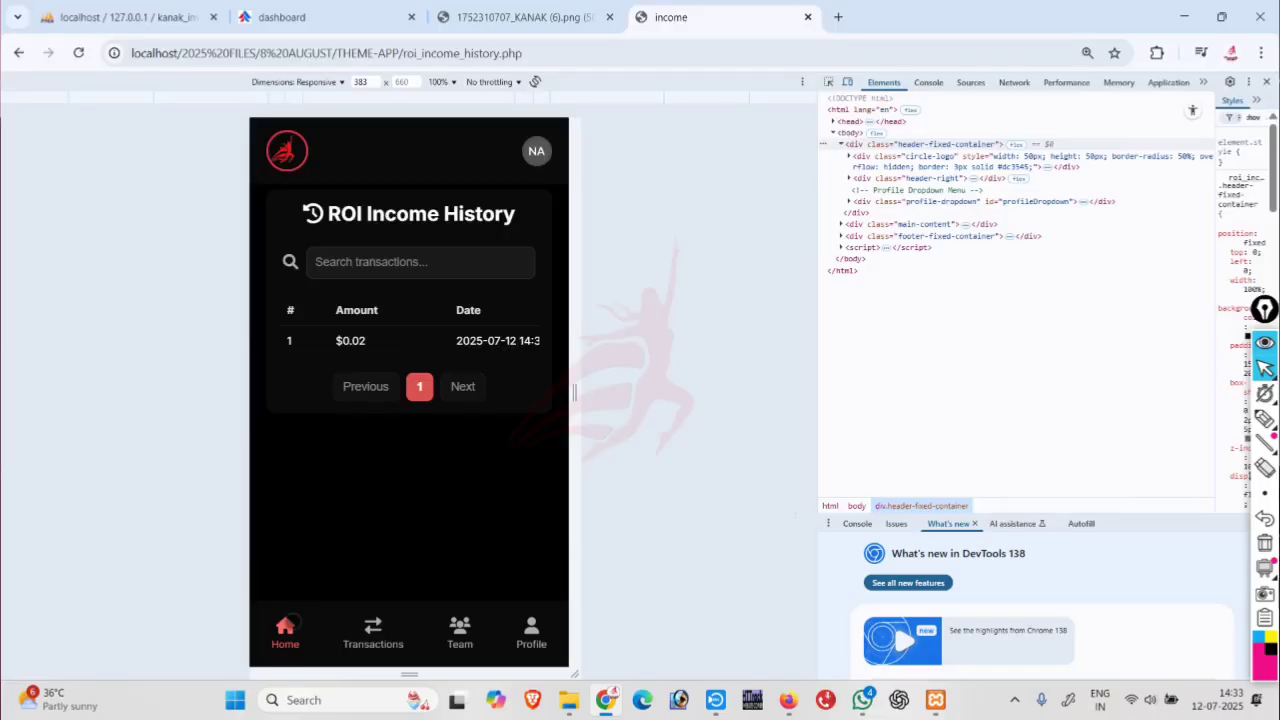
left_click(290, 625)
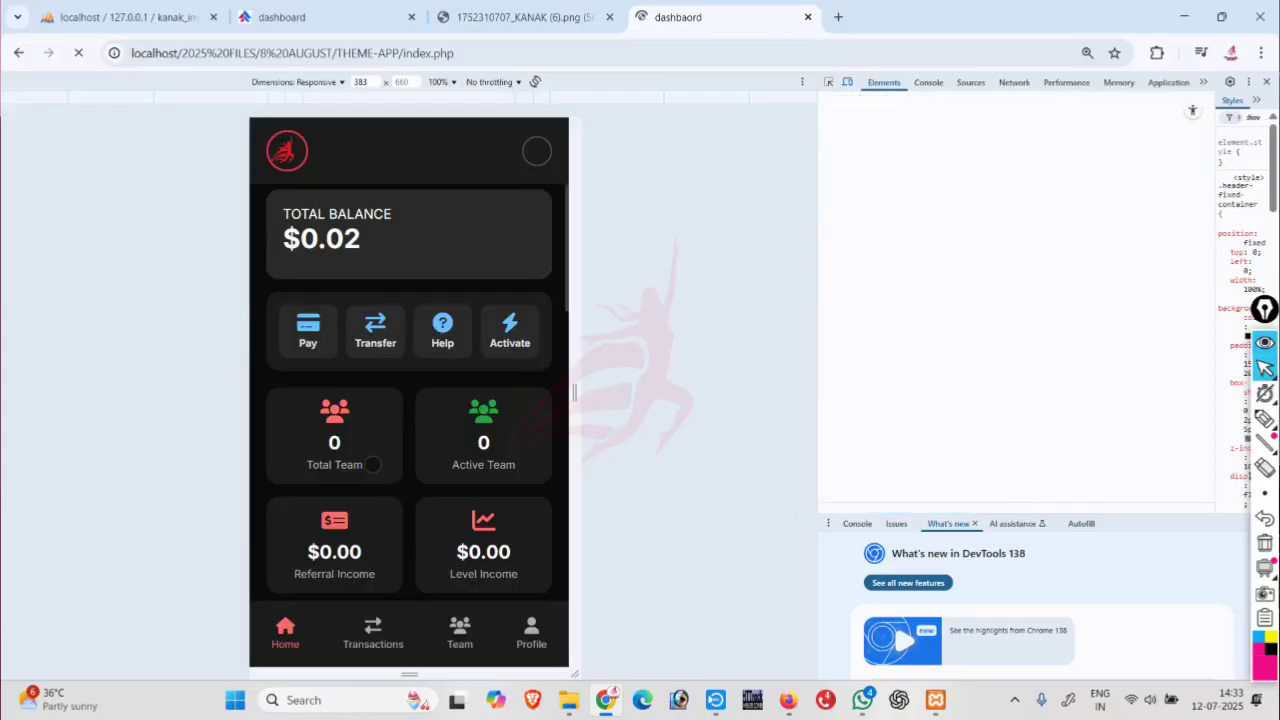
scroll(380, 441, "down", 2)
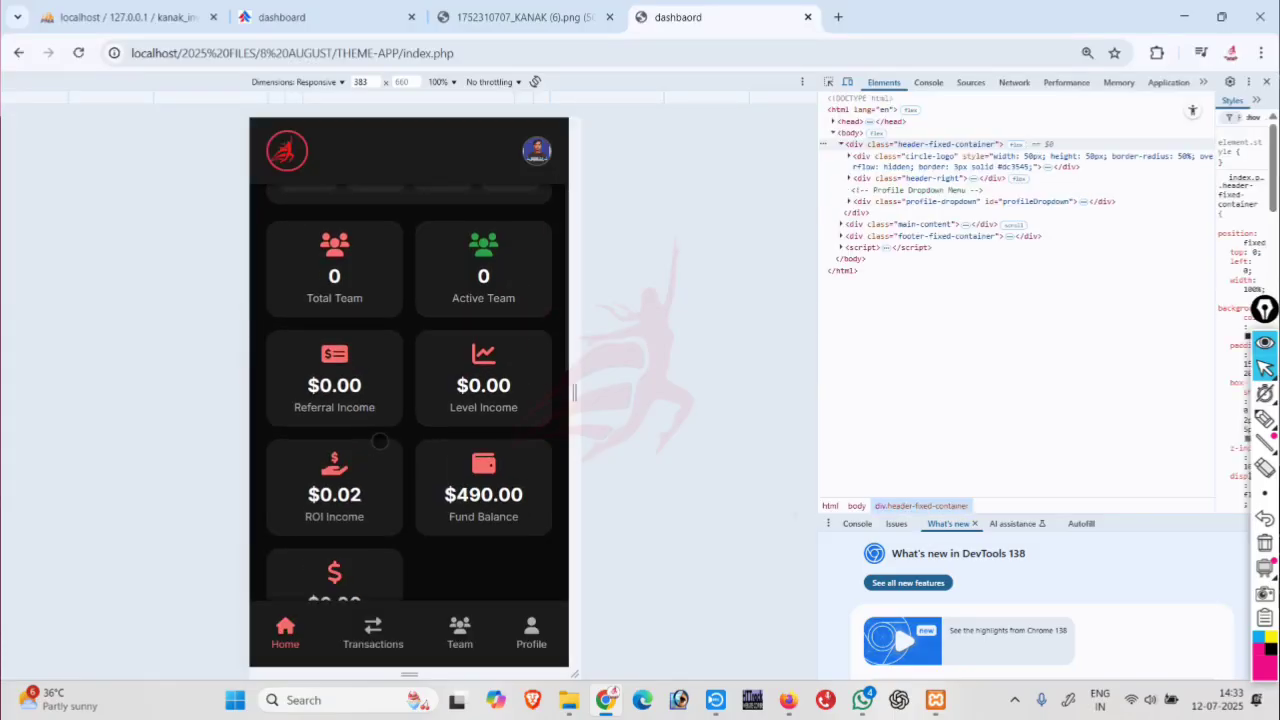
scroll(380, 441, "up", 1)
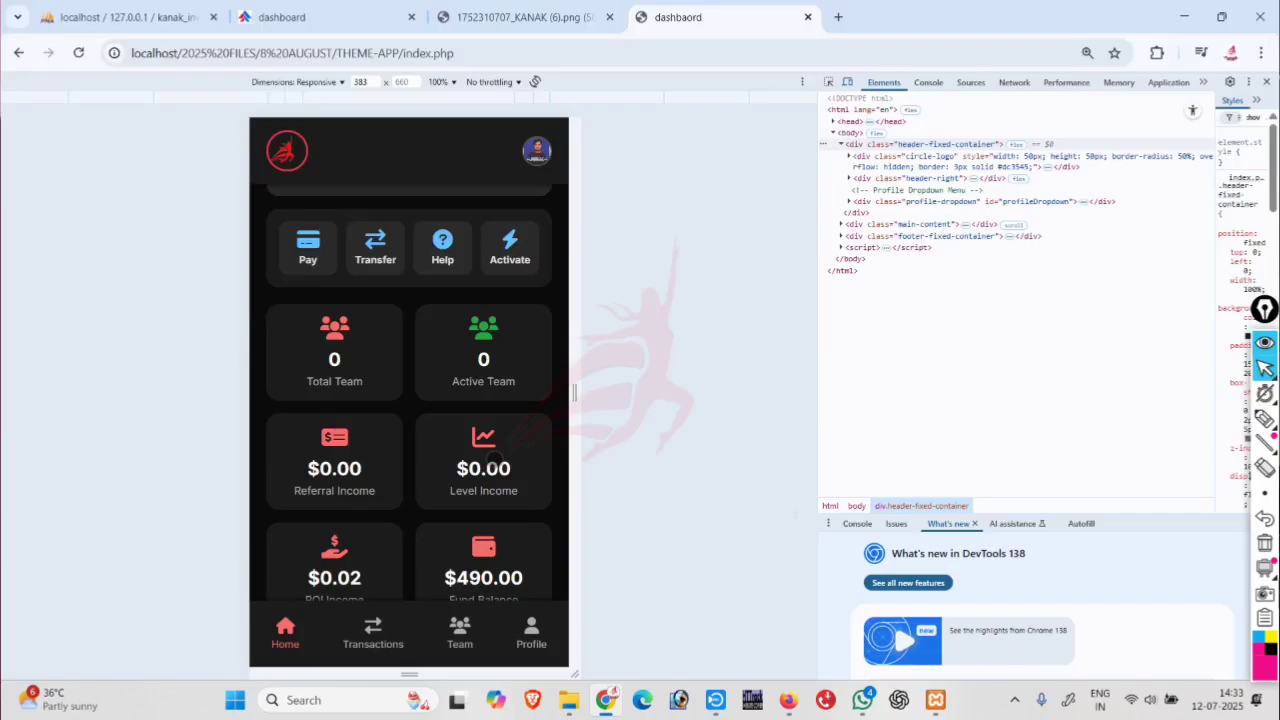
left_click(494, 458)
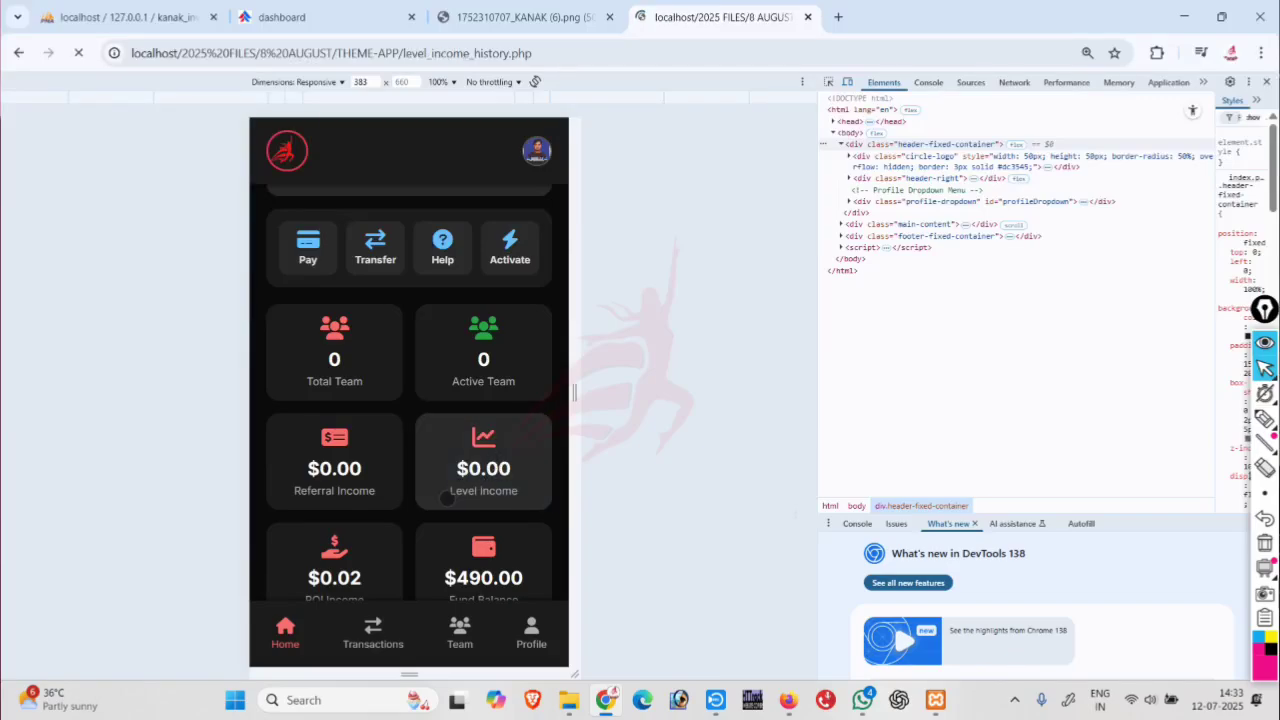
left_click(295, 627)
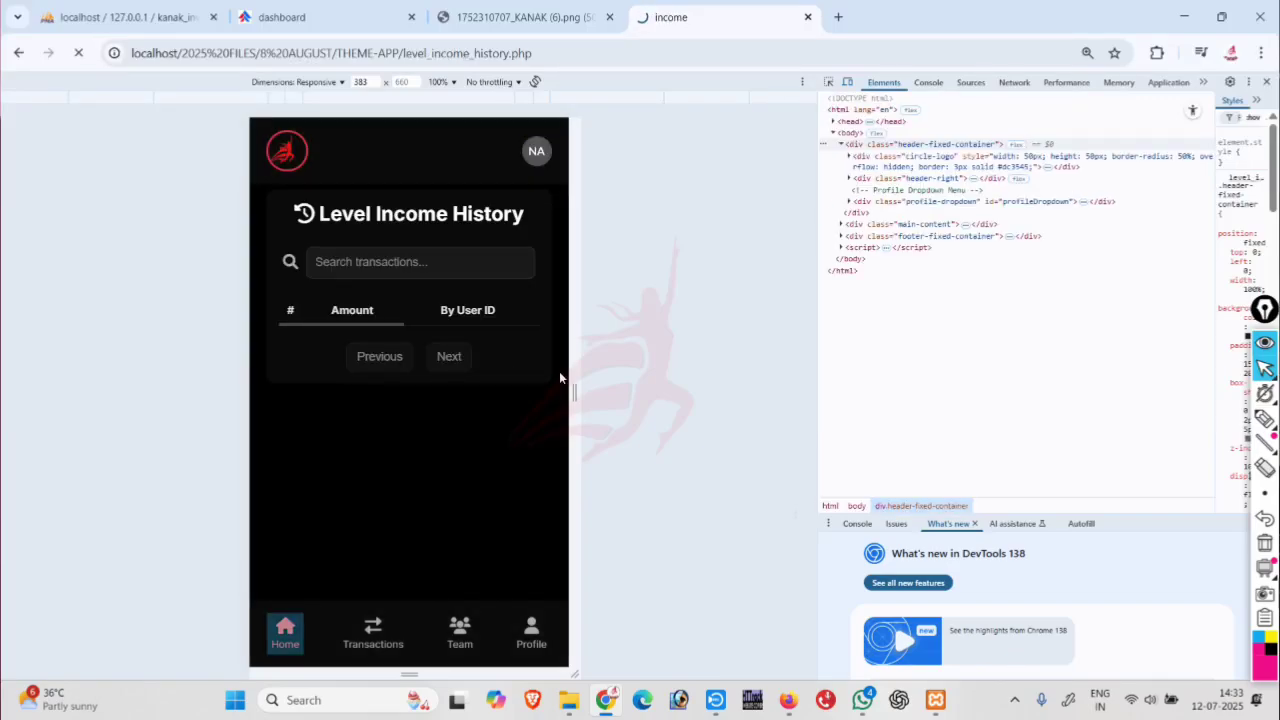
left_click(474, 445)
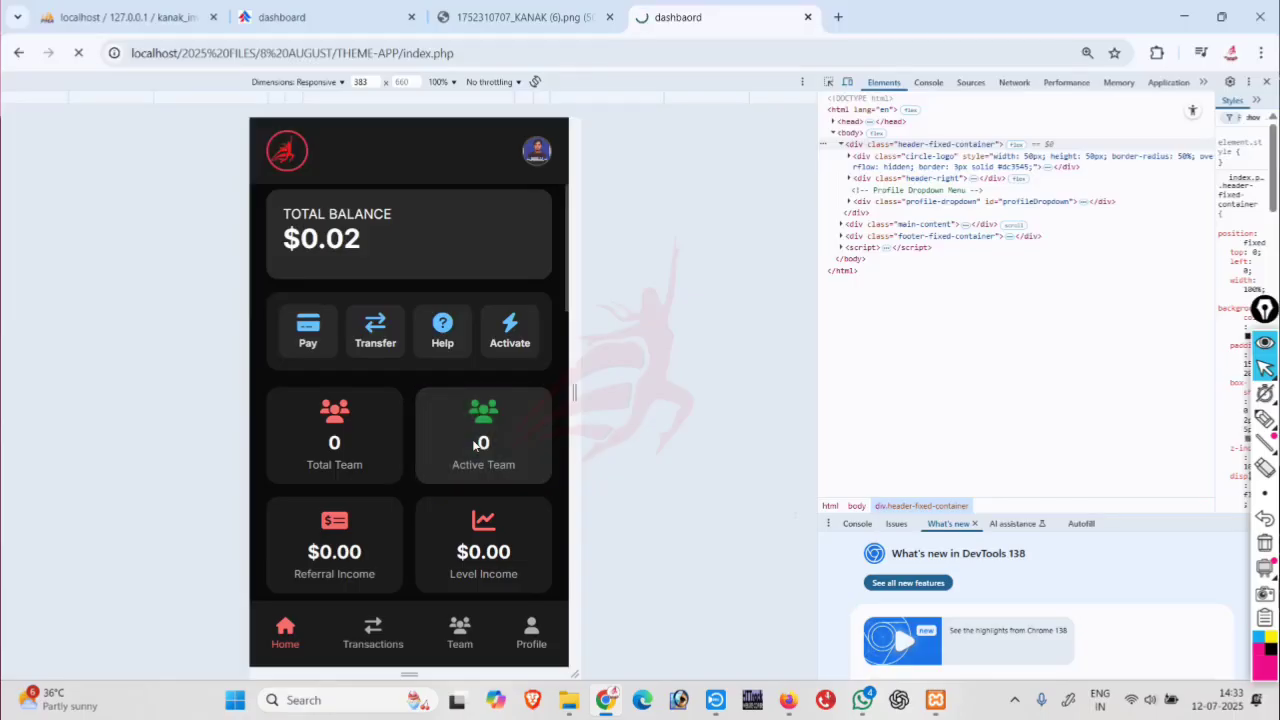
Scroll through the Levels Team & Income table, check Level 1 has no members, then go Home.
left_click_drag(457, 374, 327, 330)
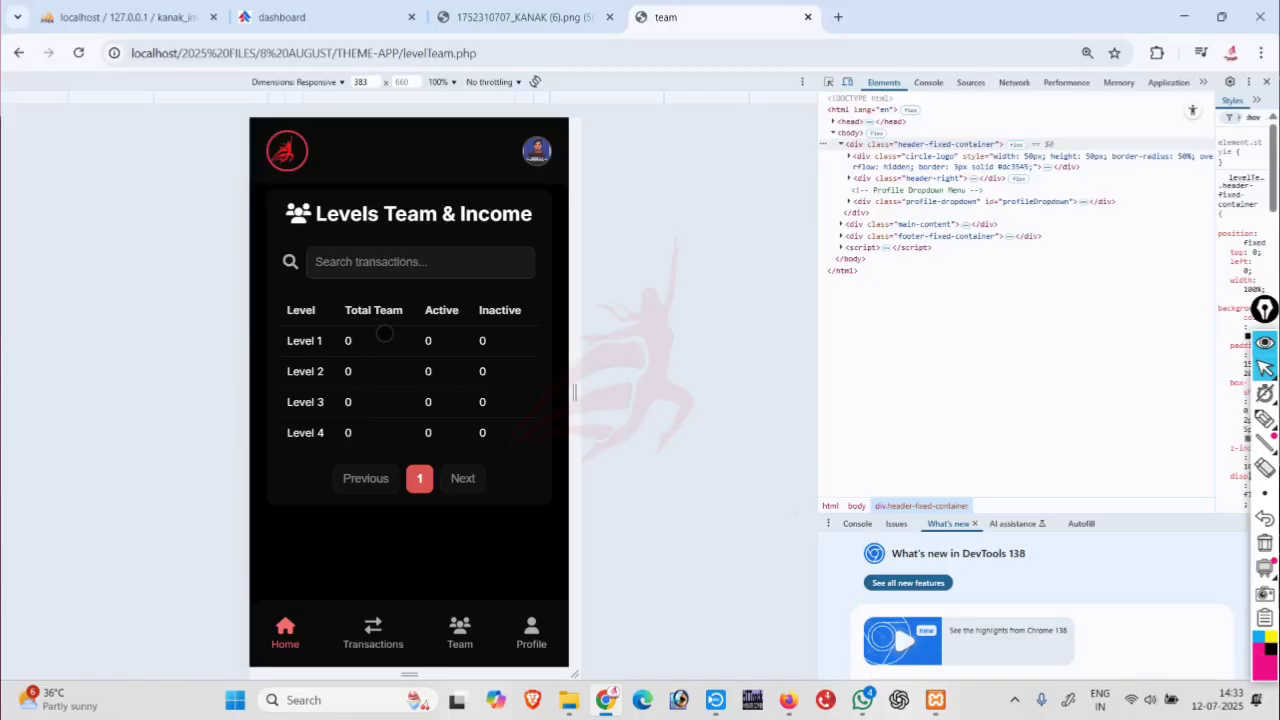
left_click_drag(507, 340, 326, 363)
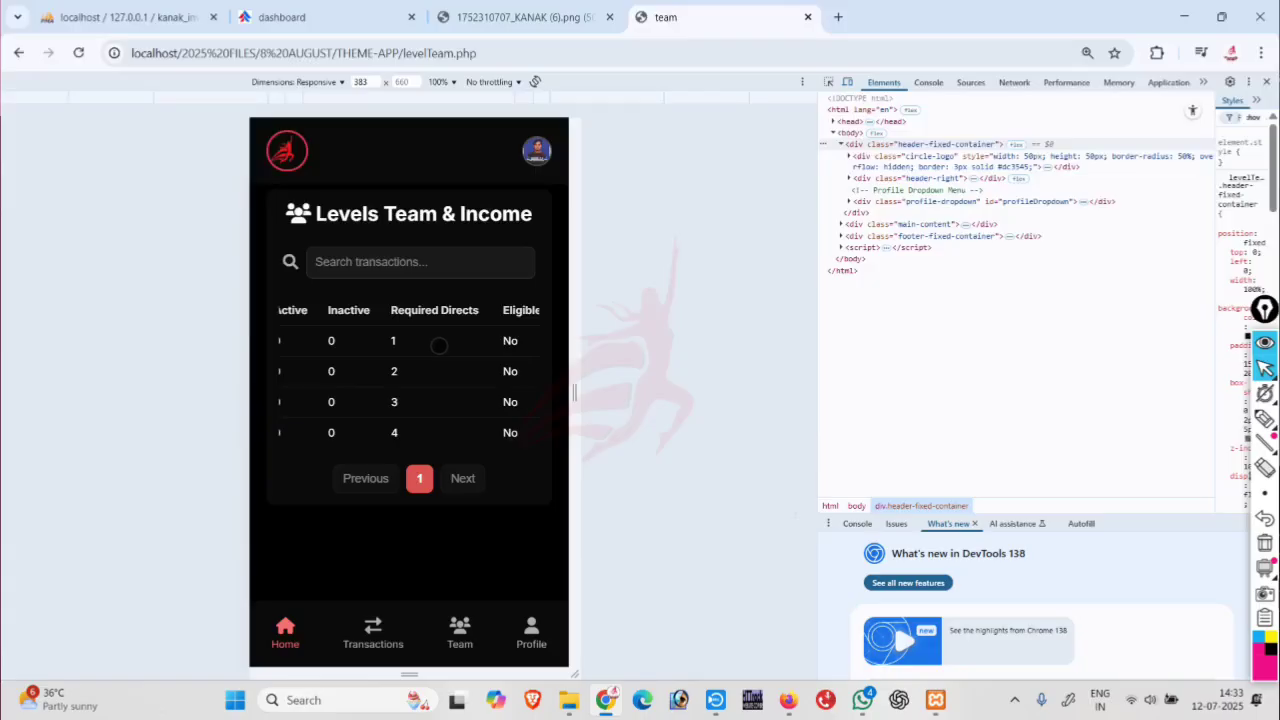
left_click_drag(439, 345, 346, 344)
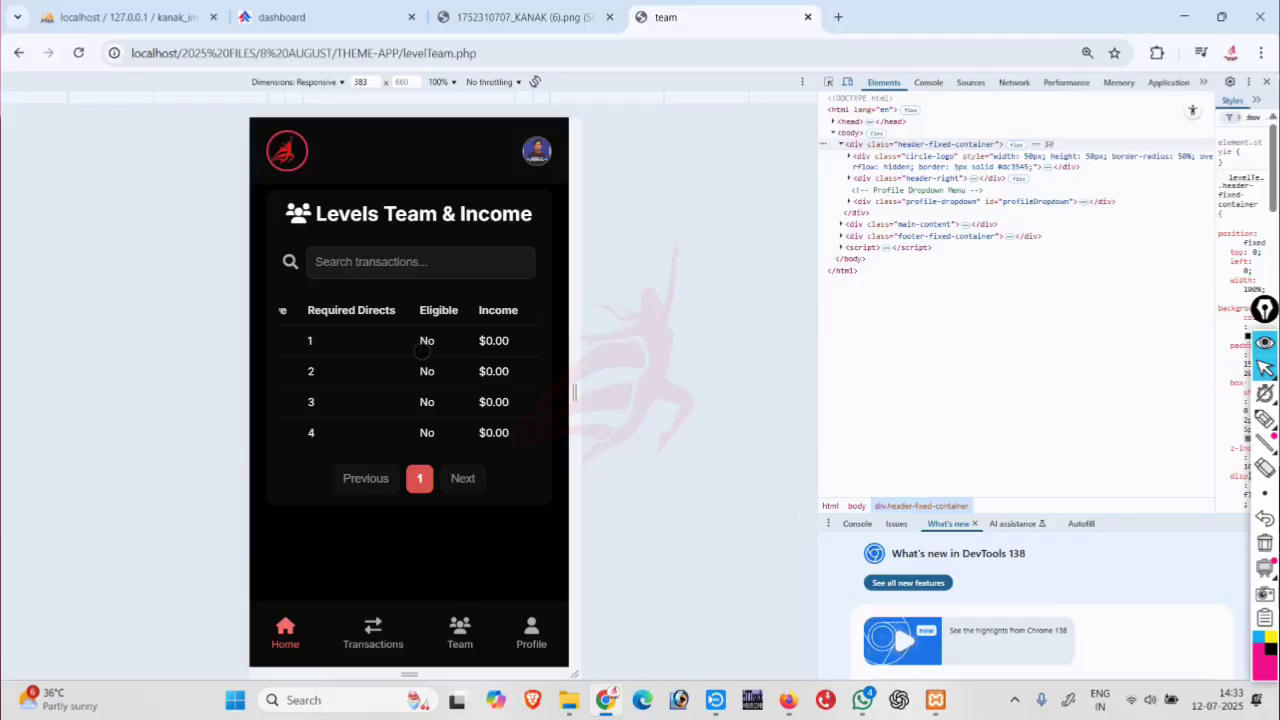
left_click_drag(422, 350, 457, 361)
left_click_drag(366, 362, 209, 366)
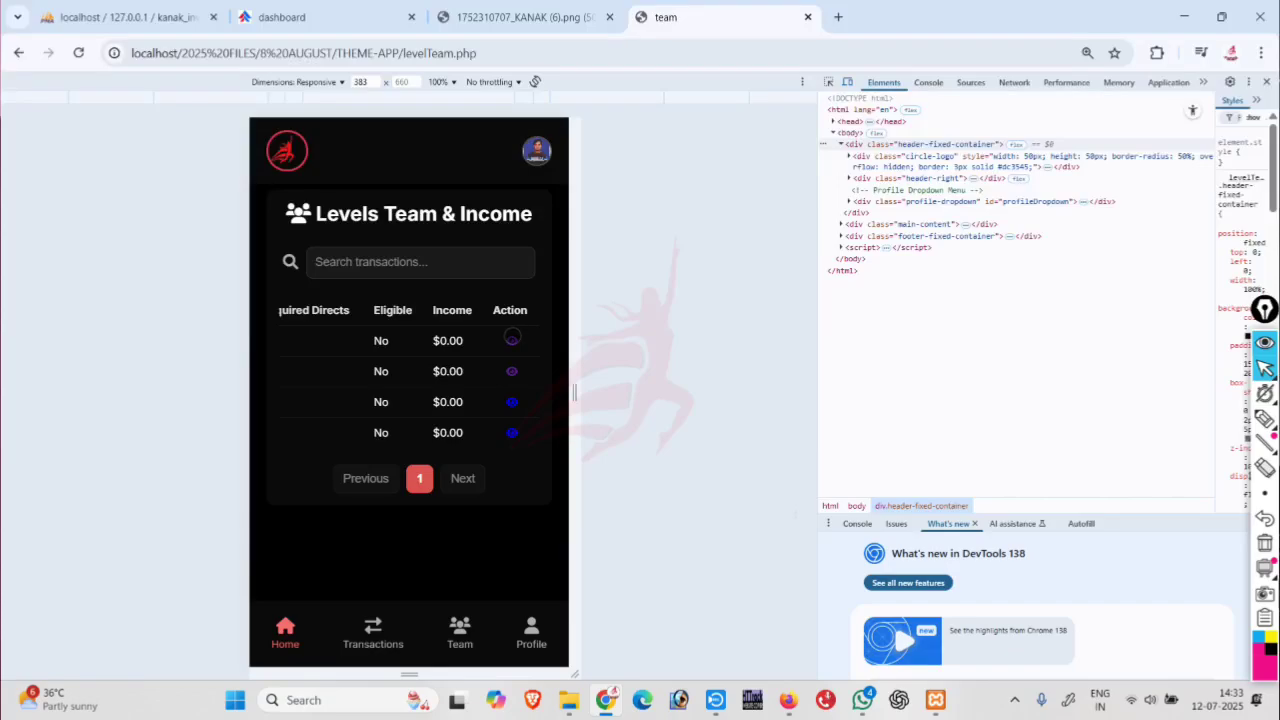
left_click(512, 339)
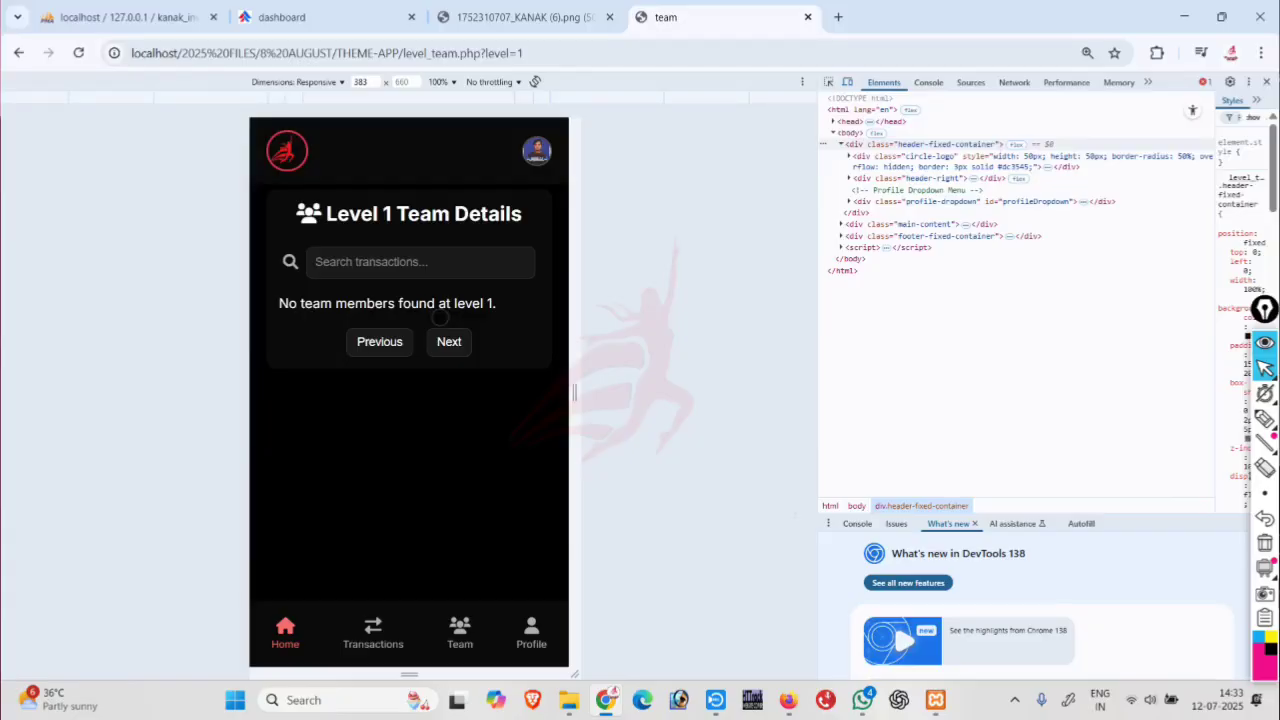
left_click(288, 630)
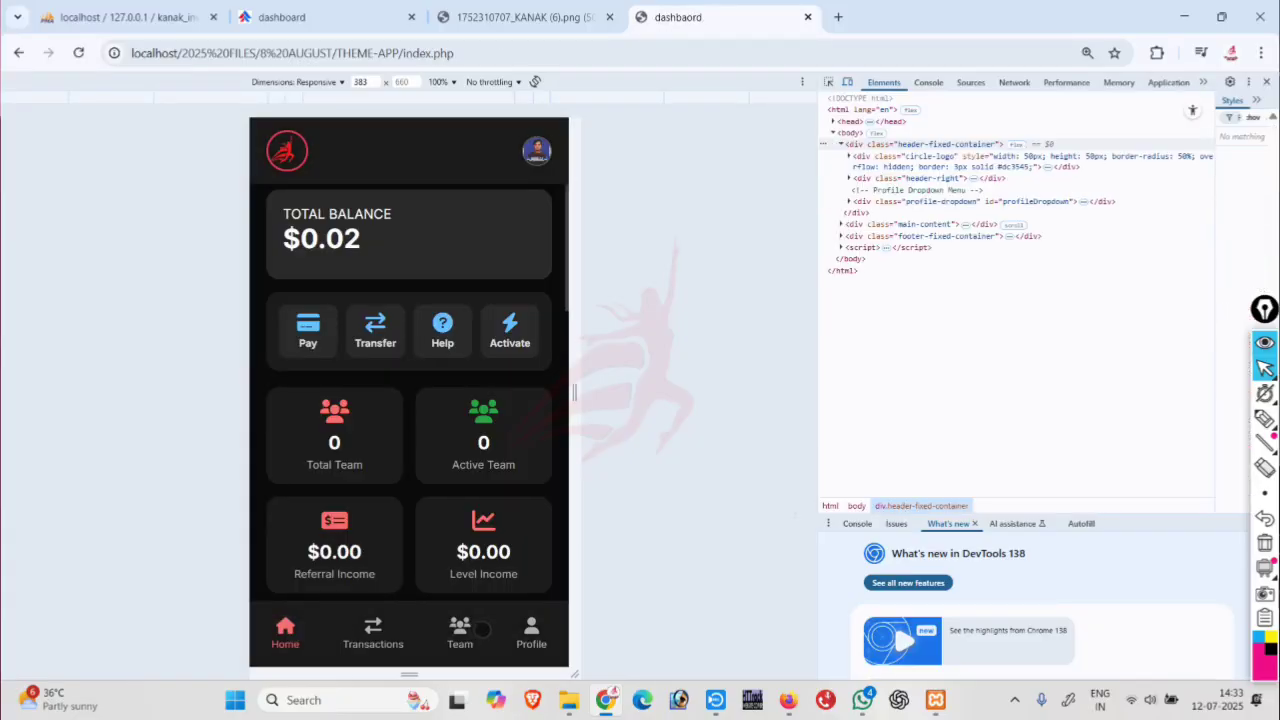
Log out of the member account and sign in with the saved admin user ID and password.
left_click(531, 632)
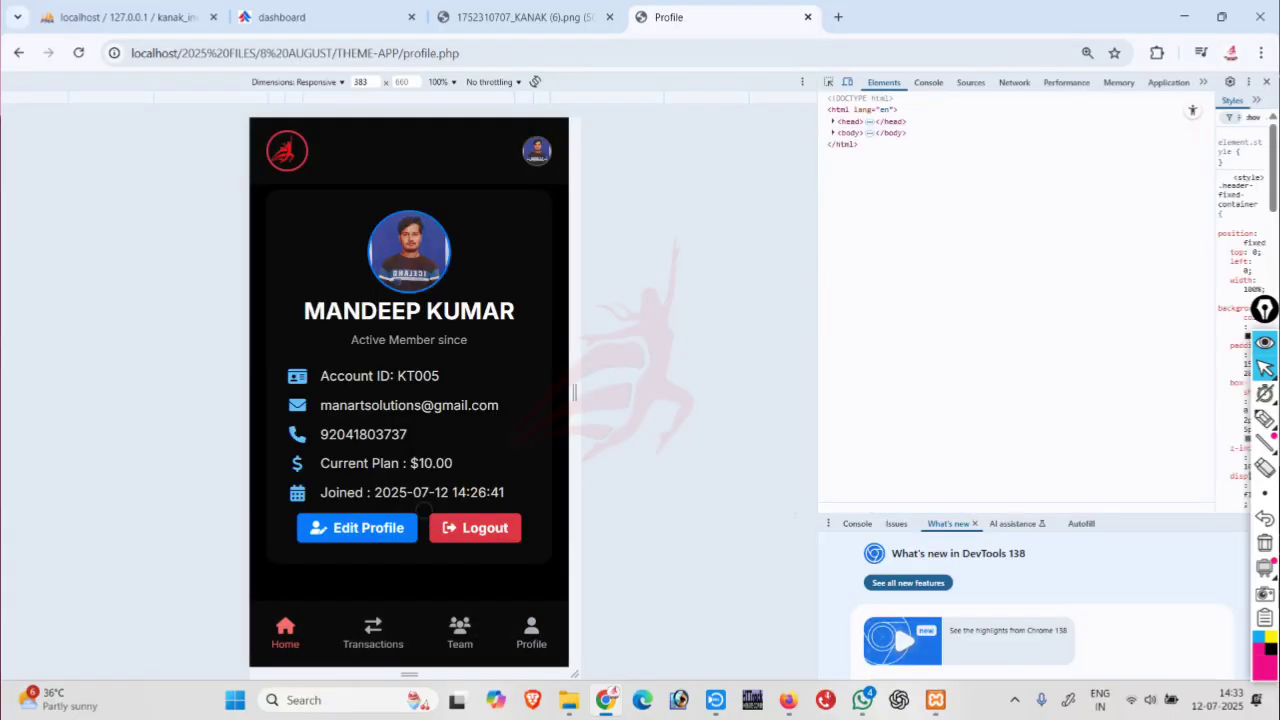
left_click(476, 531)
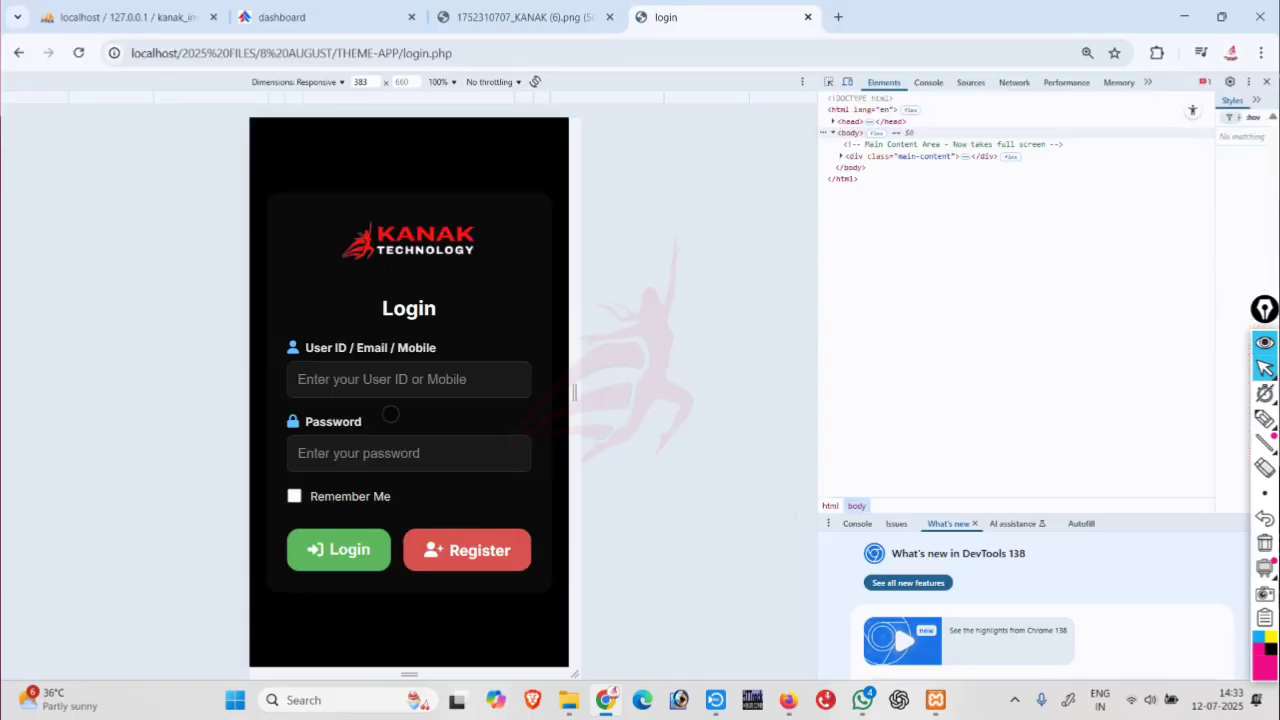
left_click(377, 384)
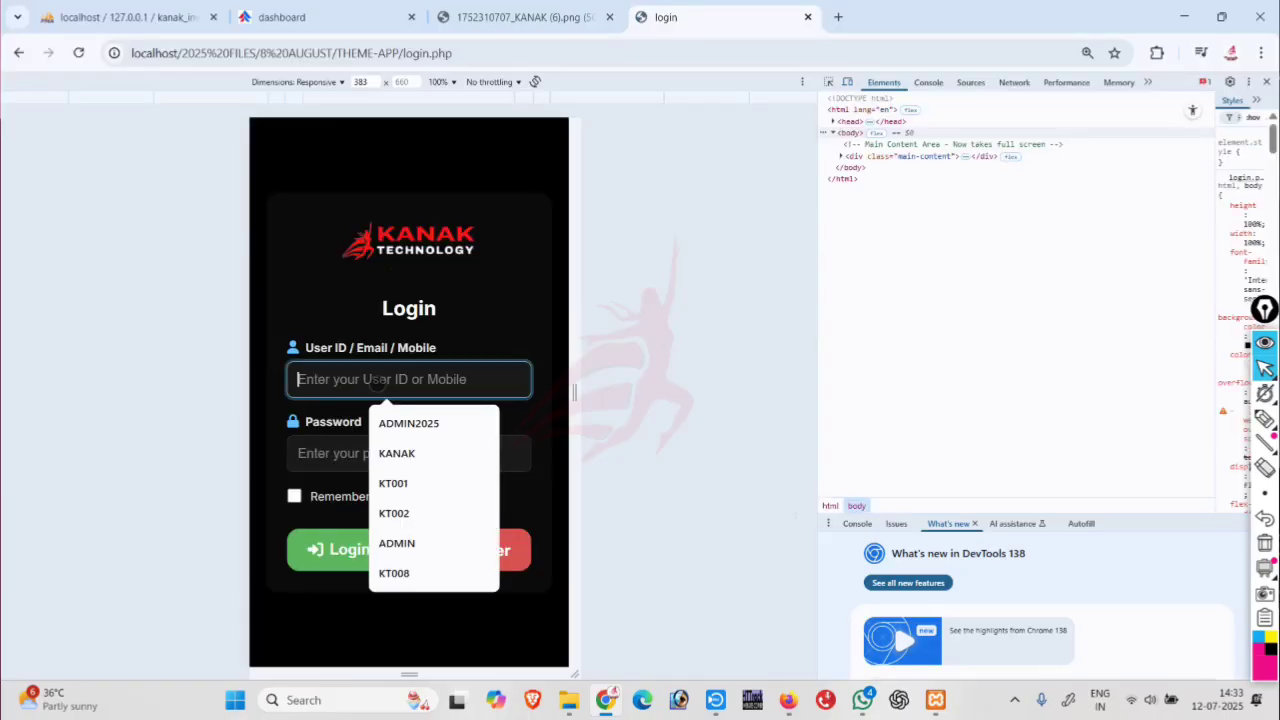
type("ADMIN")
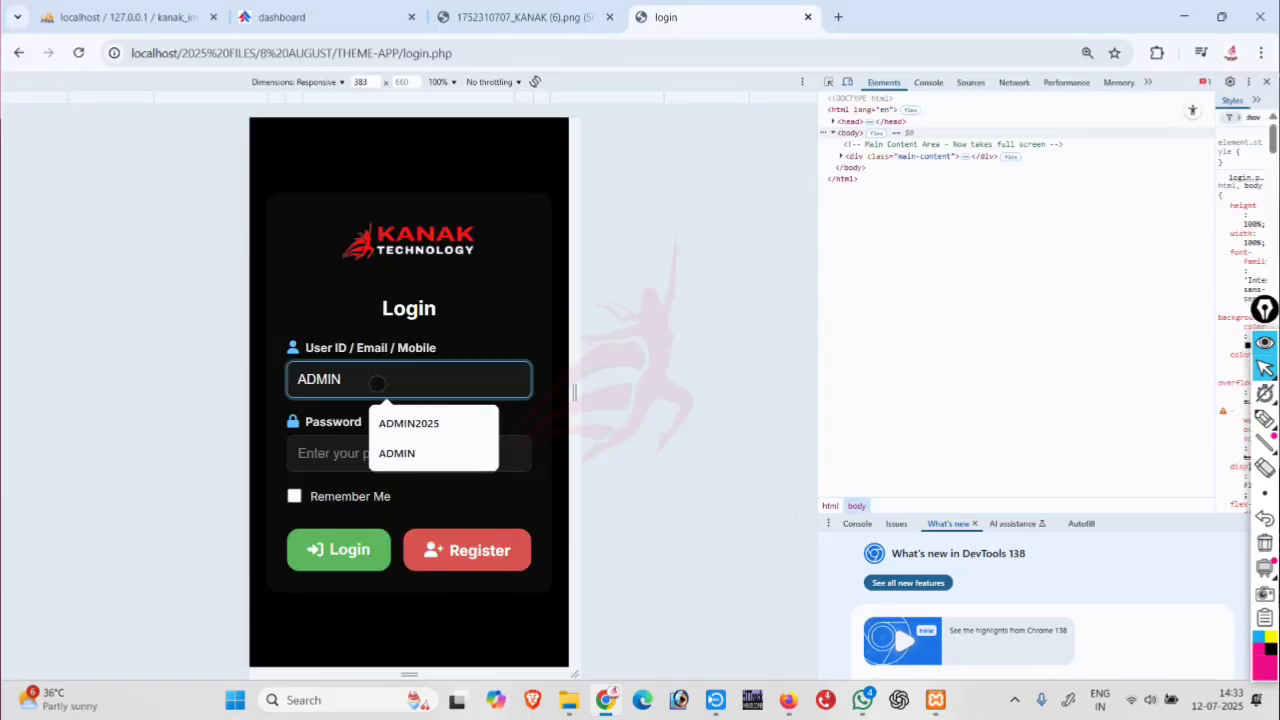
left_click(408, 423)
left_click(363, 454)
type("1")
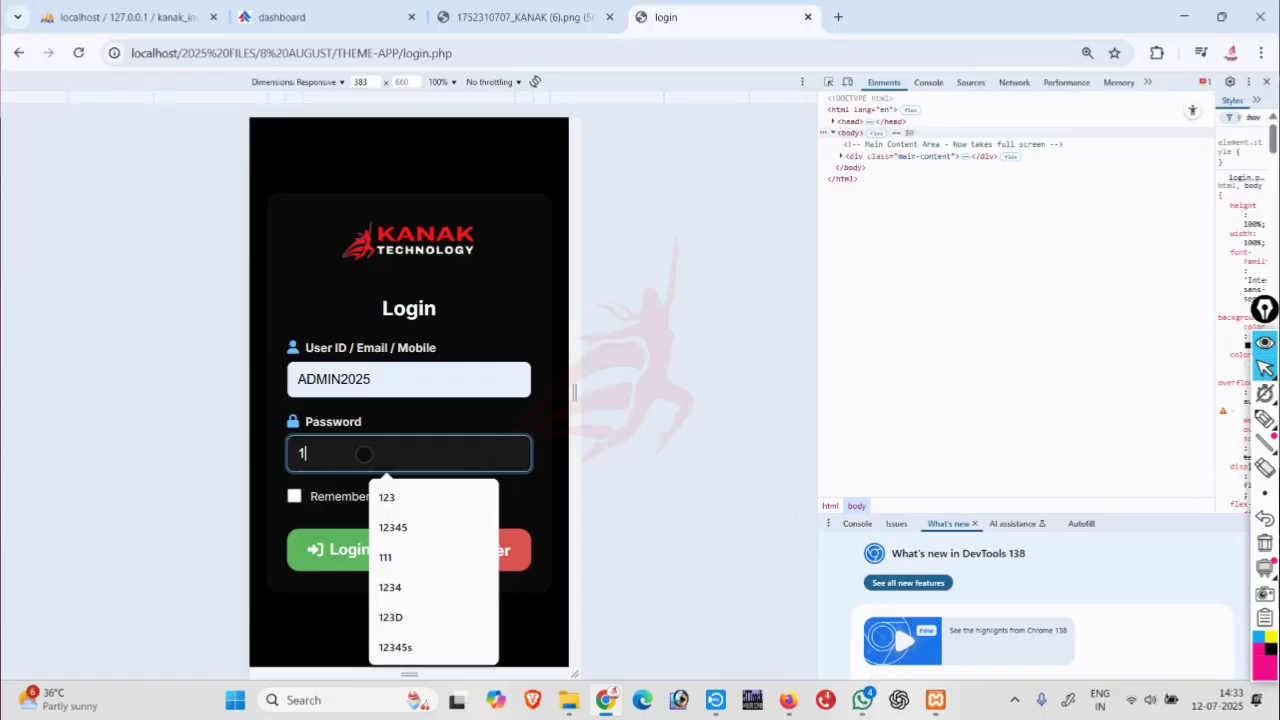
type("23")
left_click(328, 552)
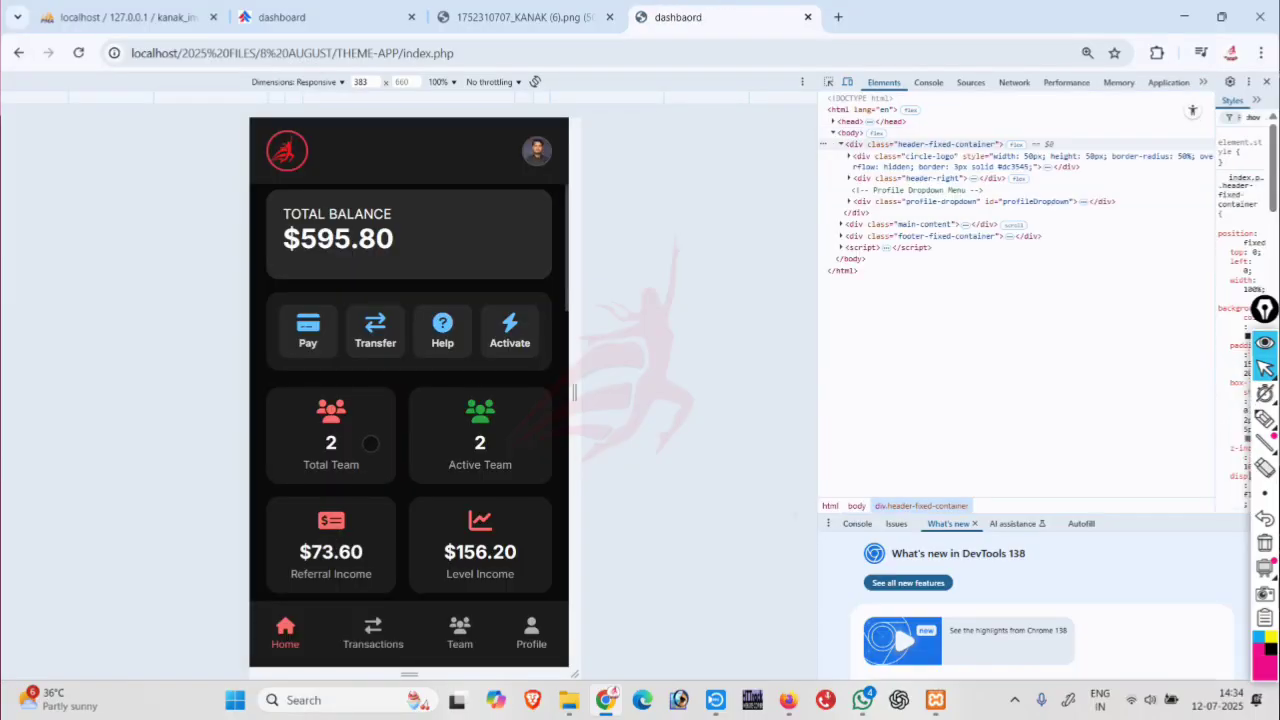
scroll(370, 443, "down", 1)
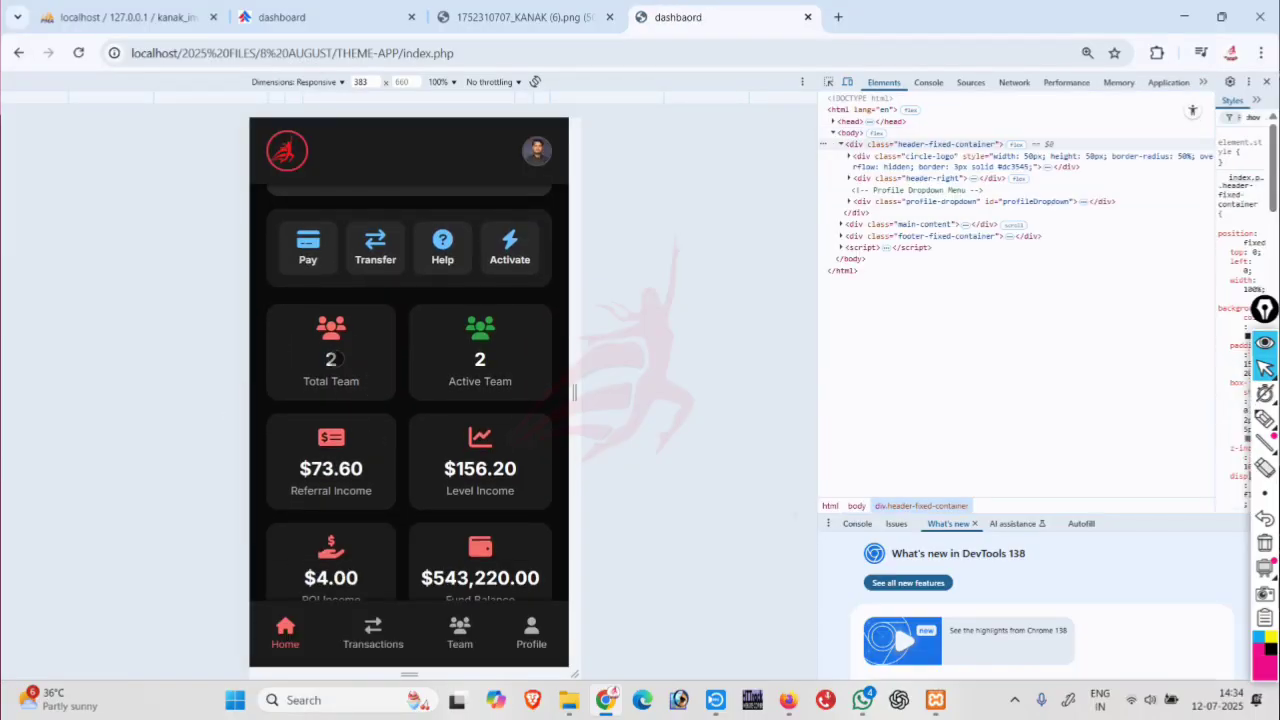
left_click(320, 355)
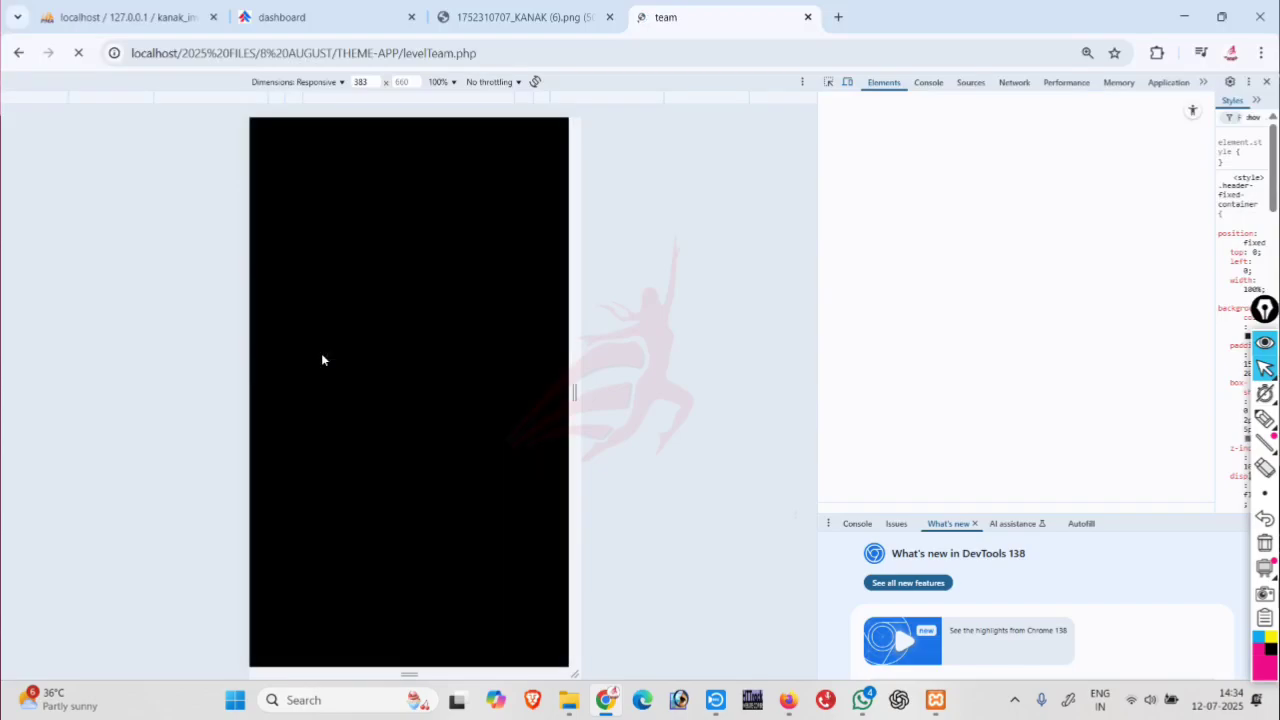
scroll(390, 395, "right", 3)
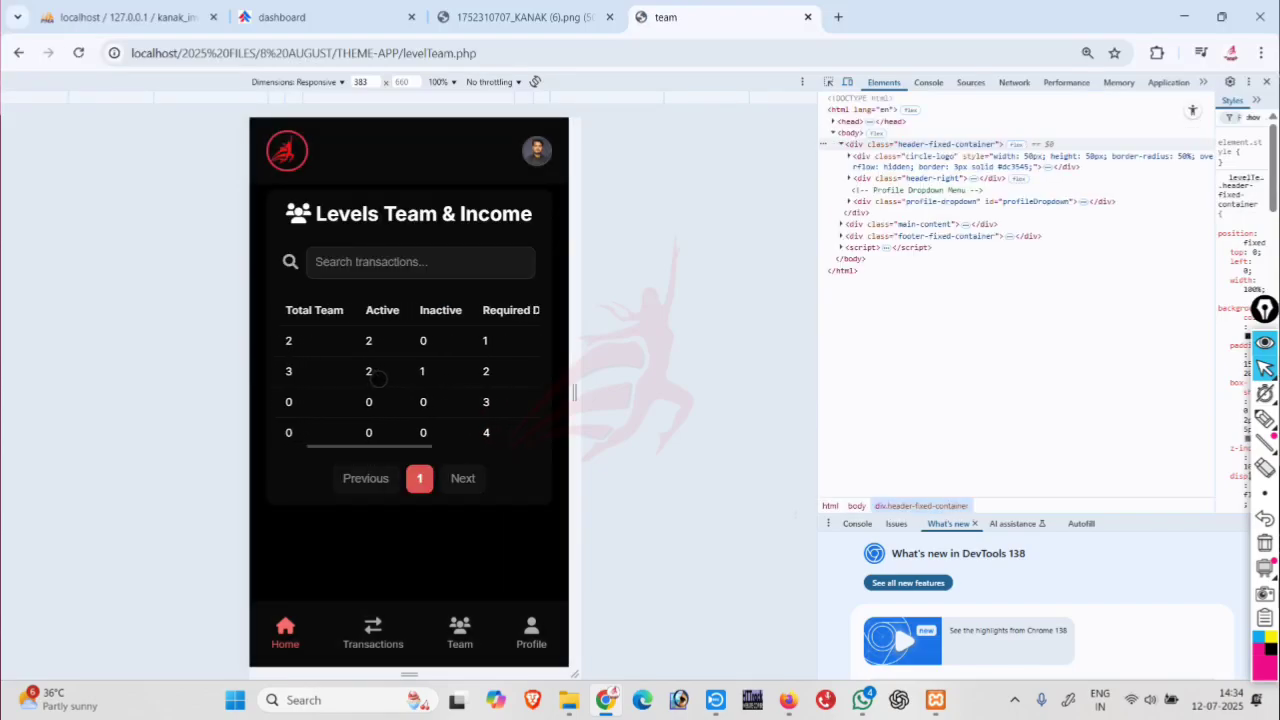
left_click_drag(378, 378, 262, 383)
scroll(396, 370, "right", 1)
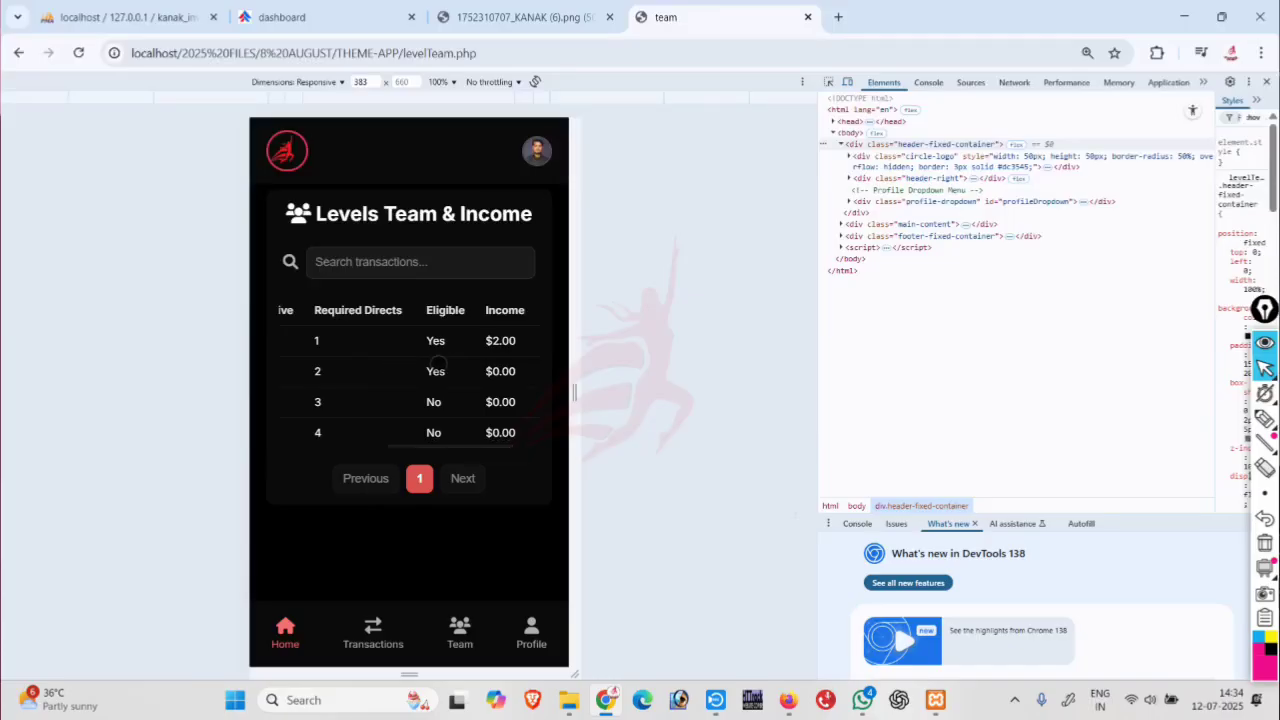
mouse_move(397, 388)
left_mouse_down()
mouse_move(460, 389)
mouse_move(391, 371)
left_mouse_up()
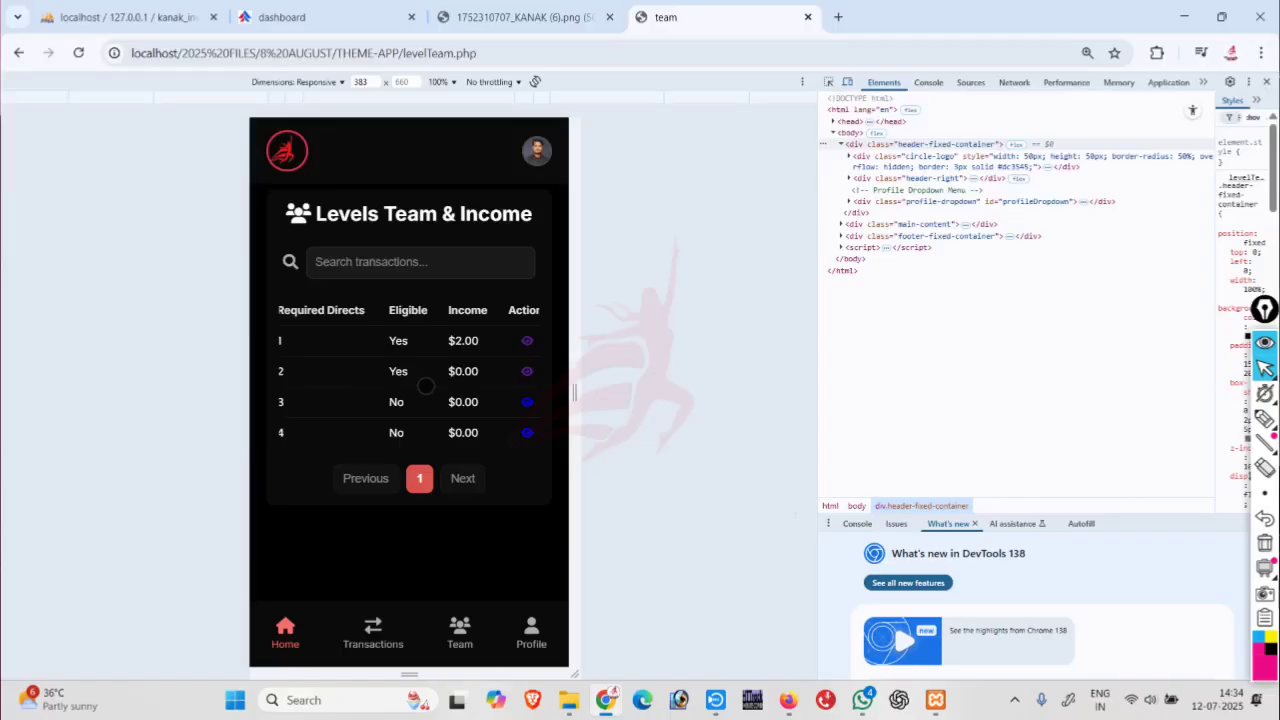
left_click_drag(425, 386, 350, 388)
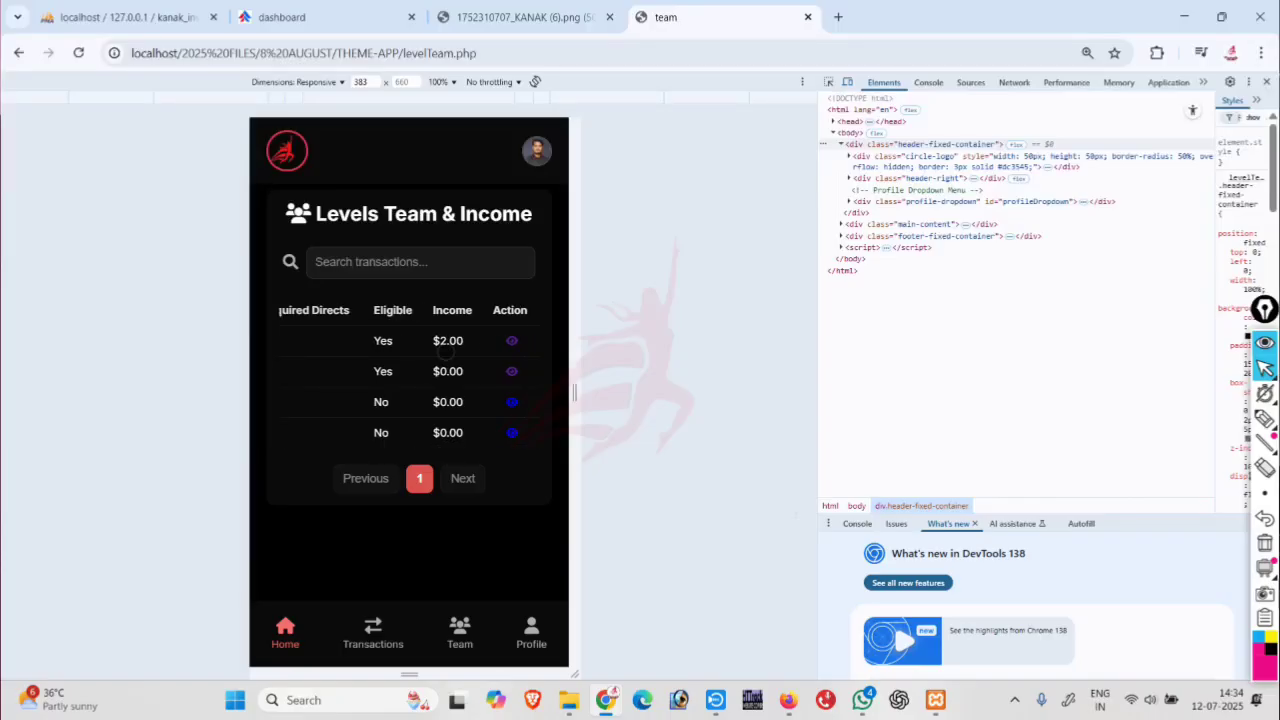
left_click(512, 340)
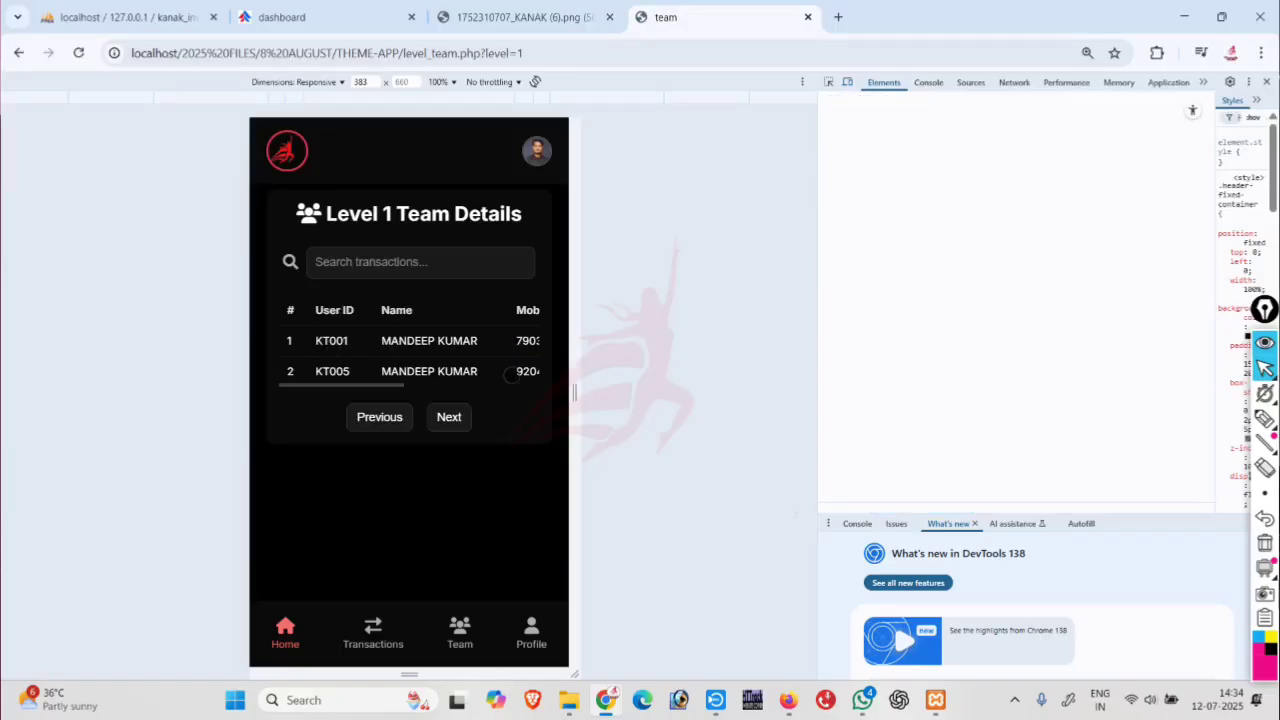
left_click_drag(422, 348, 470, 360)
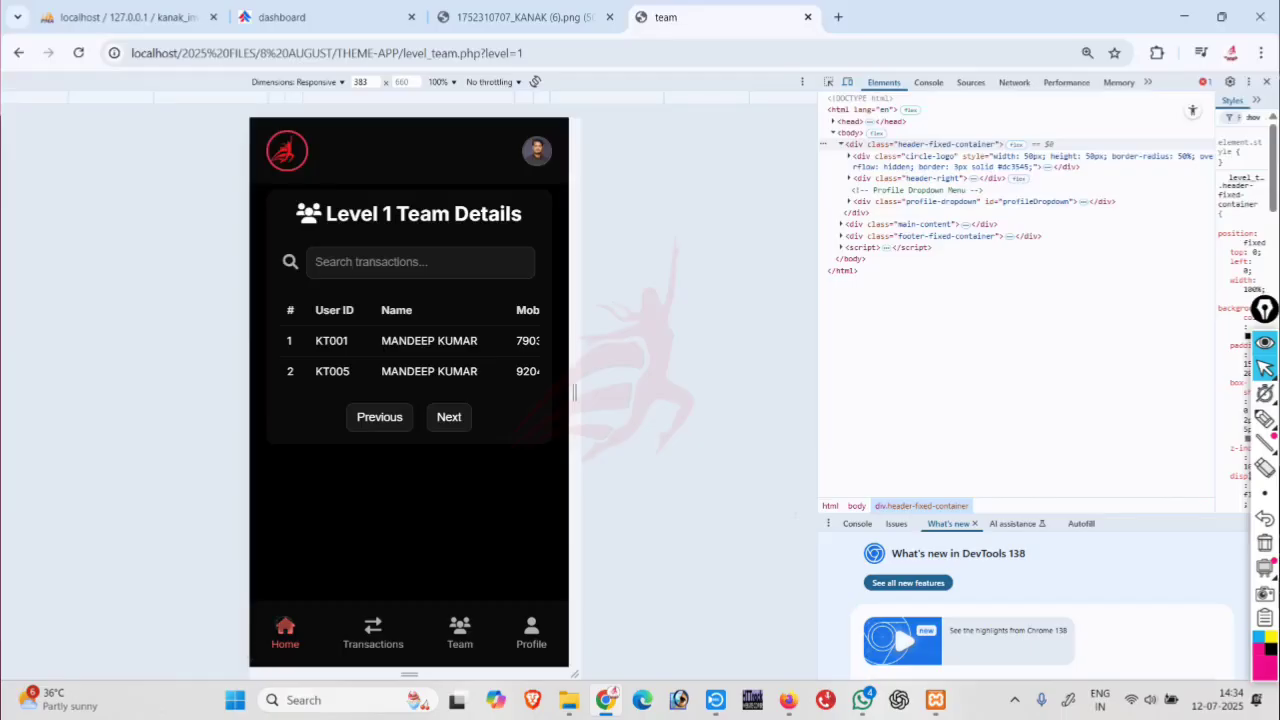
left_click(285, 630)
scroll(366, 480, "down", 3)
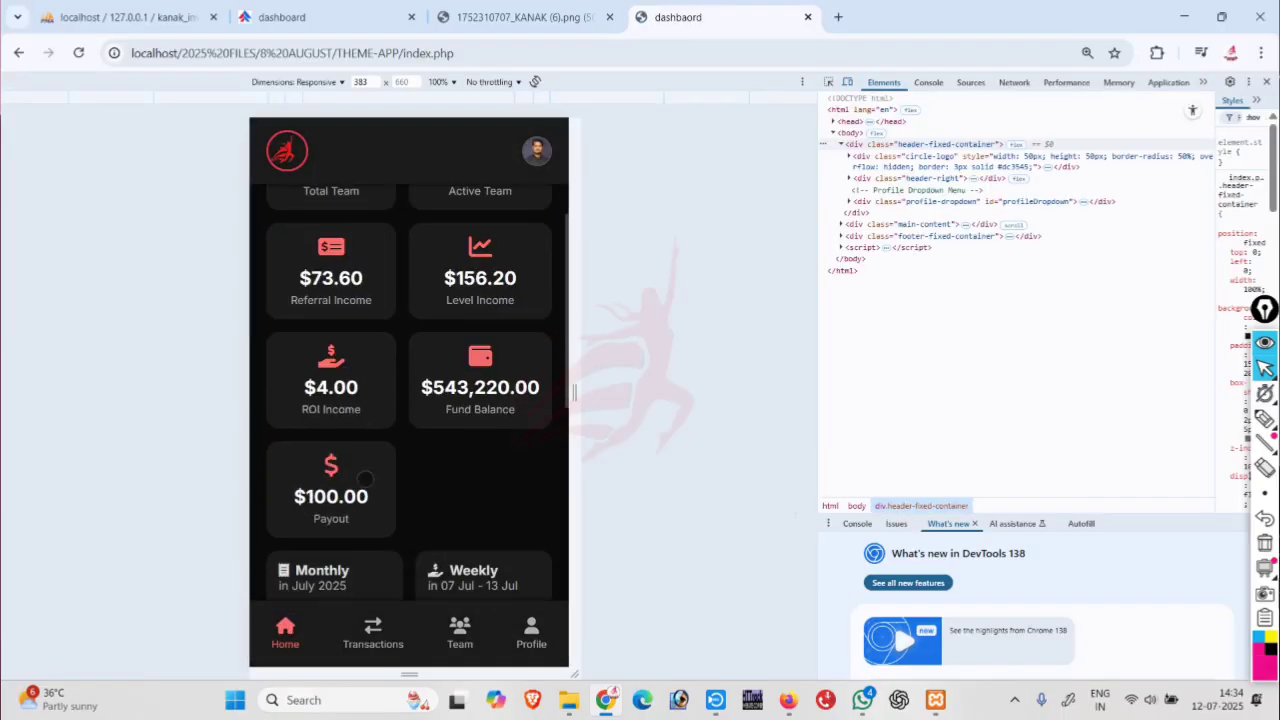
scroll(366, 480, "down", 6)
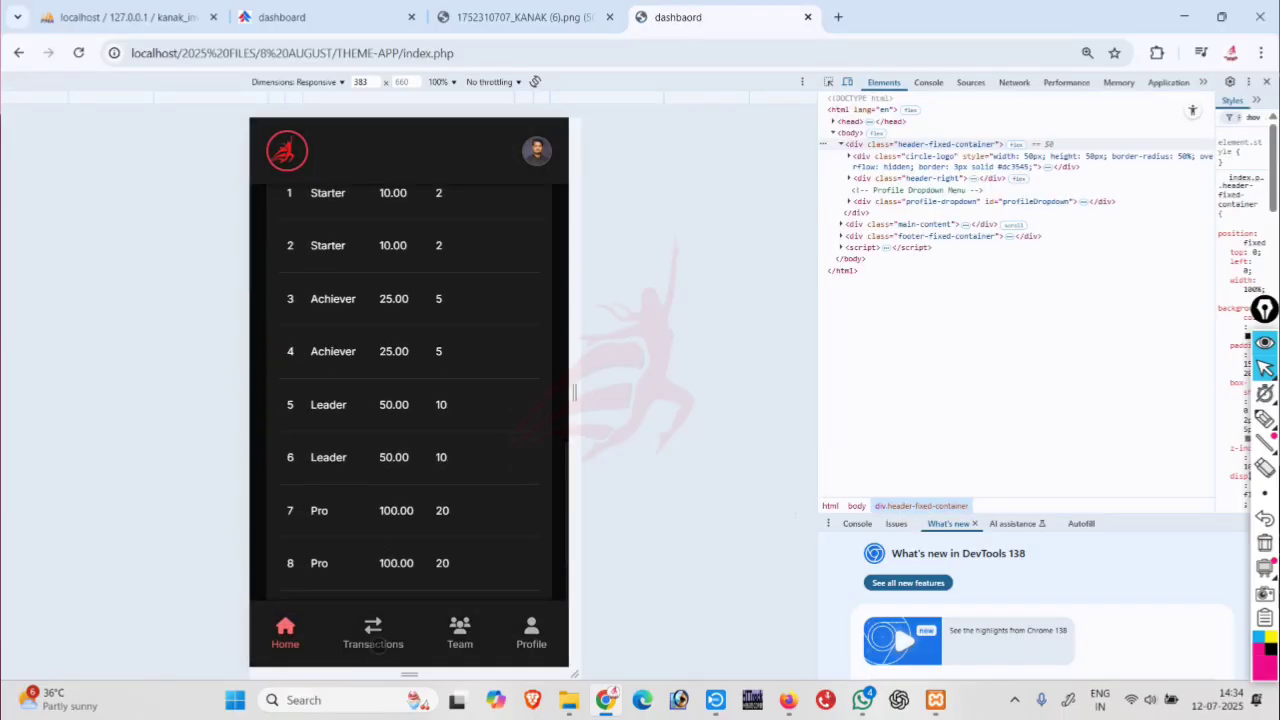
scroll(378, 640, "down", 2)
Open the income reports page and filter it to Referral income.
left_click(373, 630)
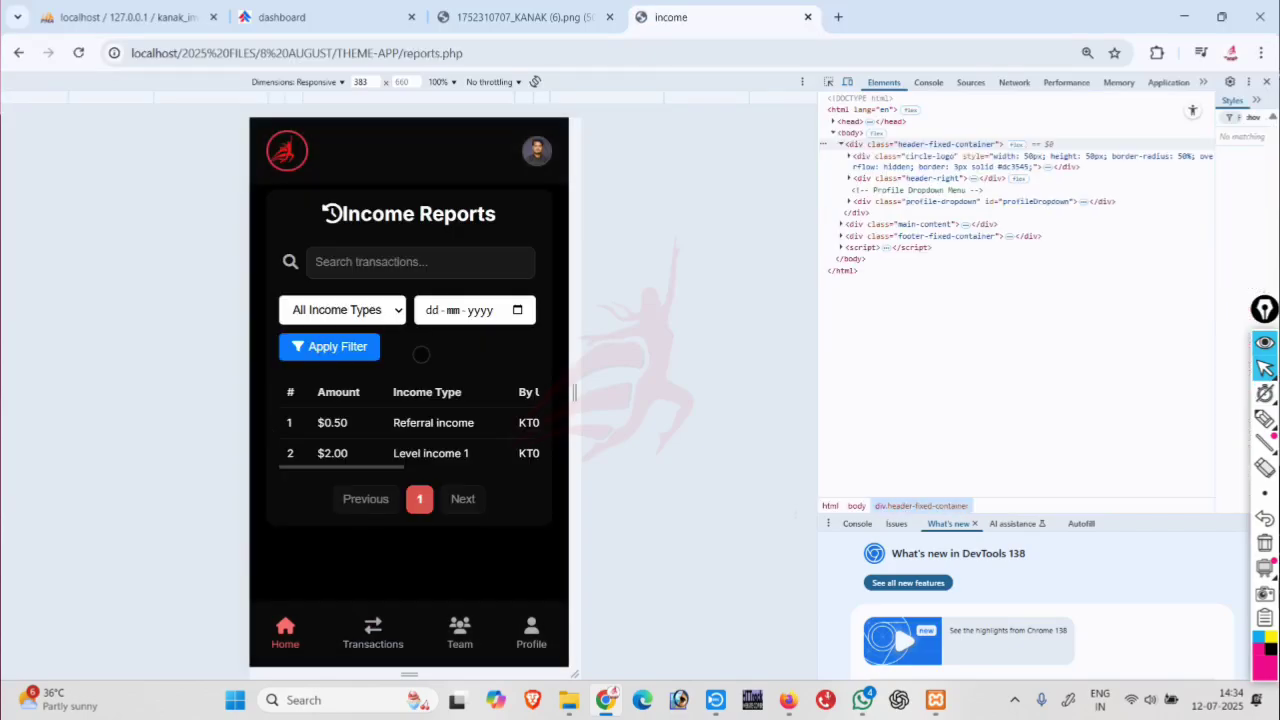
mouse_move(439, 433)
left_mouse_down()
mouse_move(150, 445)
mouse_move(420, 439)
left_mouse_up()
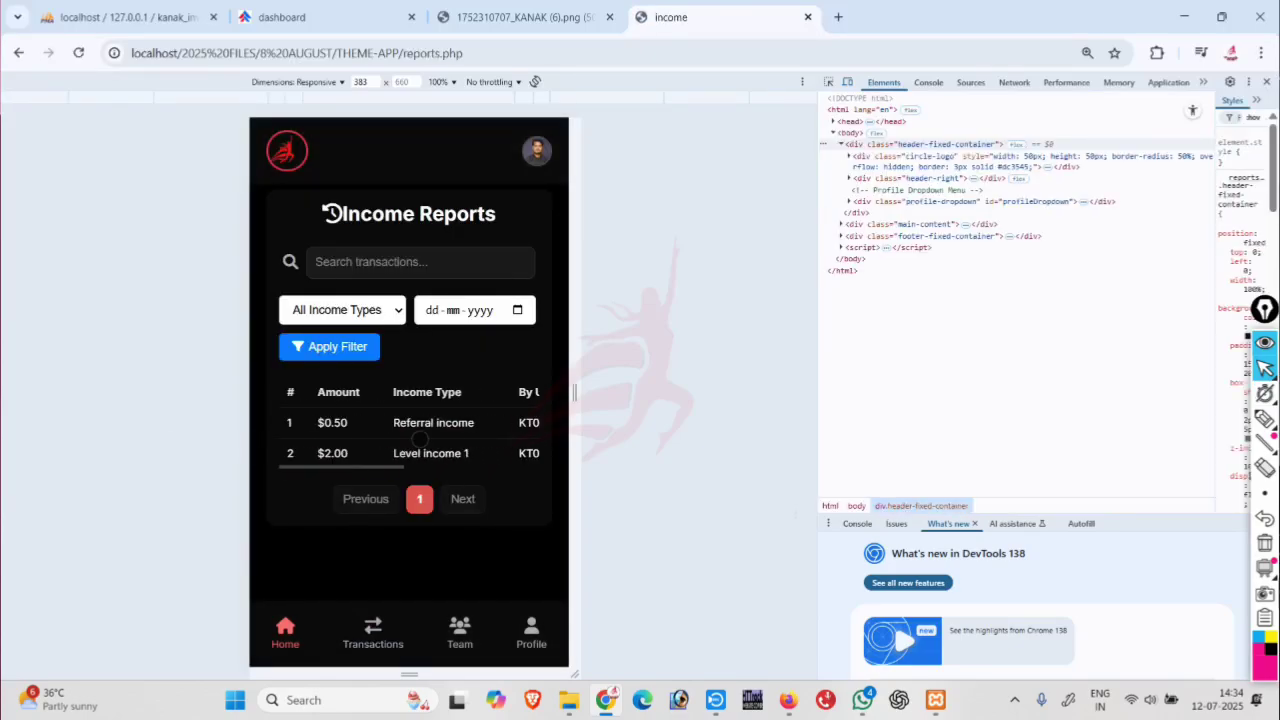
left_click(344, 311)
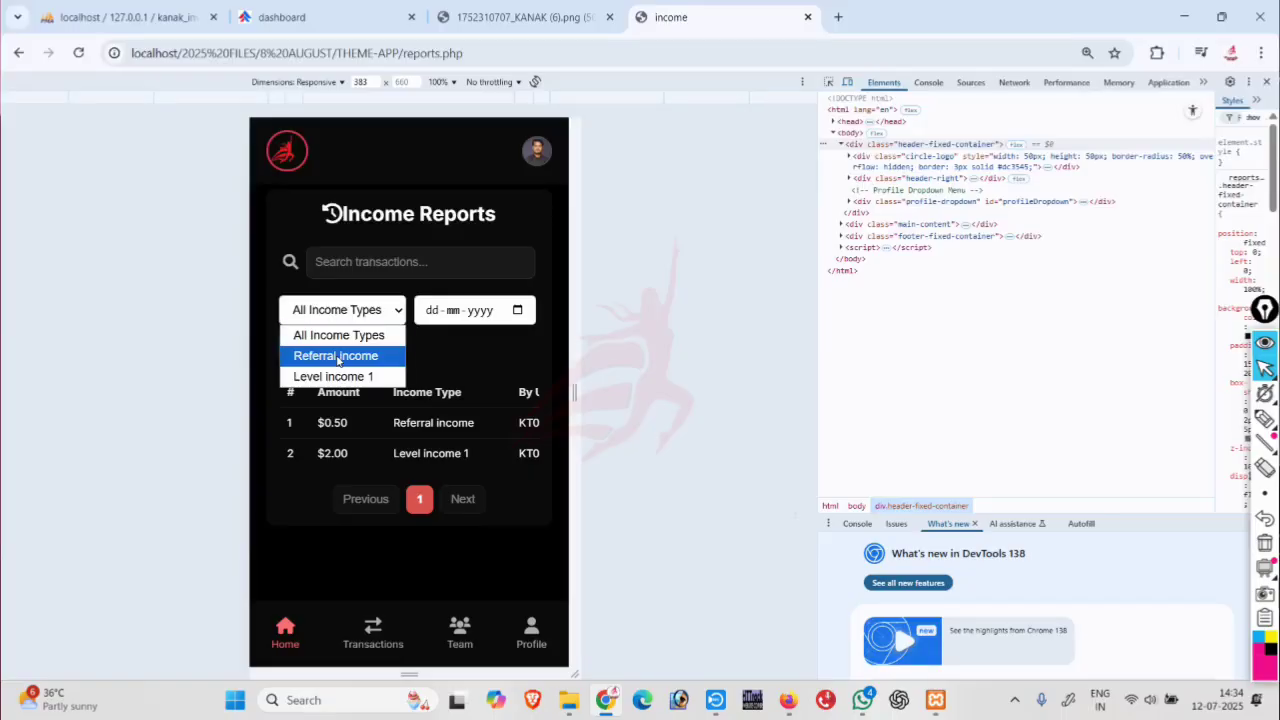
left_click(338, 357)
left_click(336, 356)
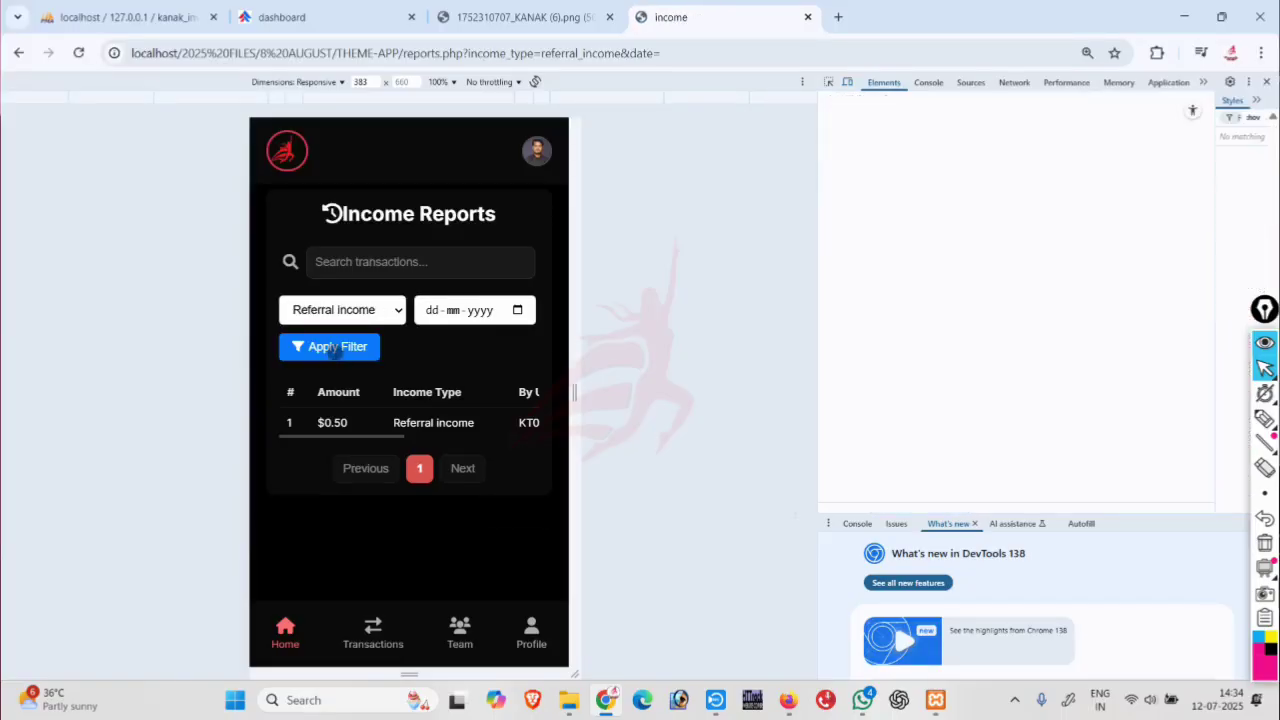
mouse_move(452, 428)
left_mouse_down()
mouse_move(222, 440)
mouse_move(453, 432)
left_mouse_up()
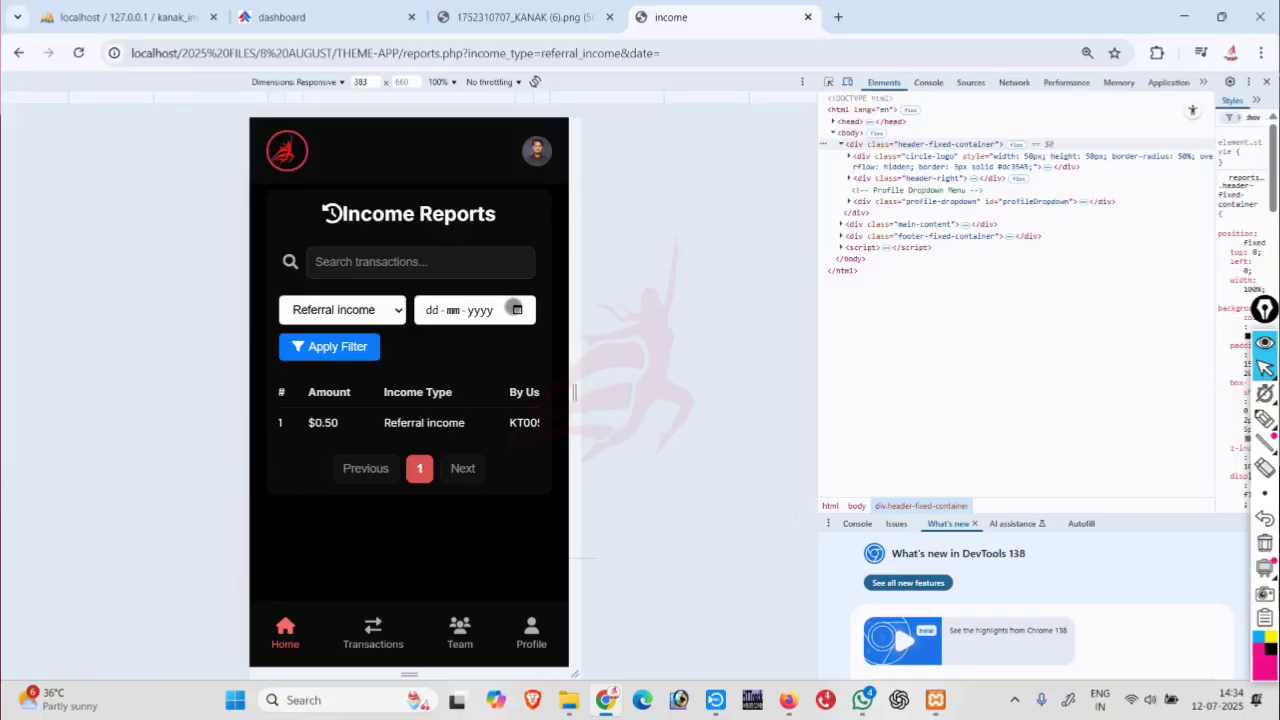
Clear the date filter, switch the income type to Level income 1, then return to the dashboard.
left_click(515, 309)
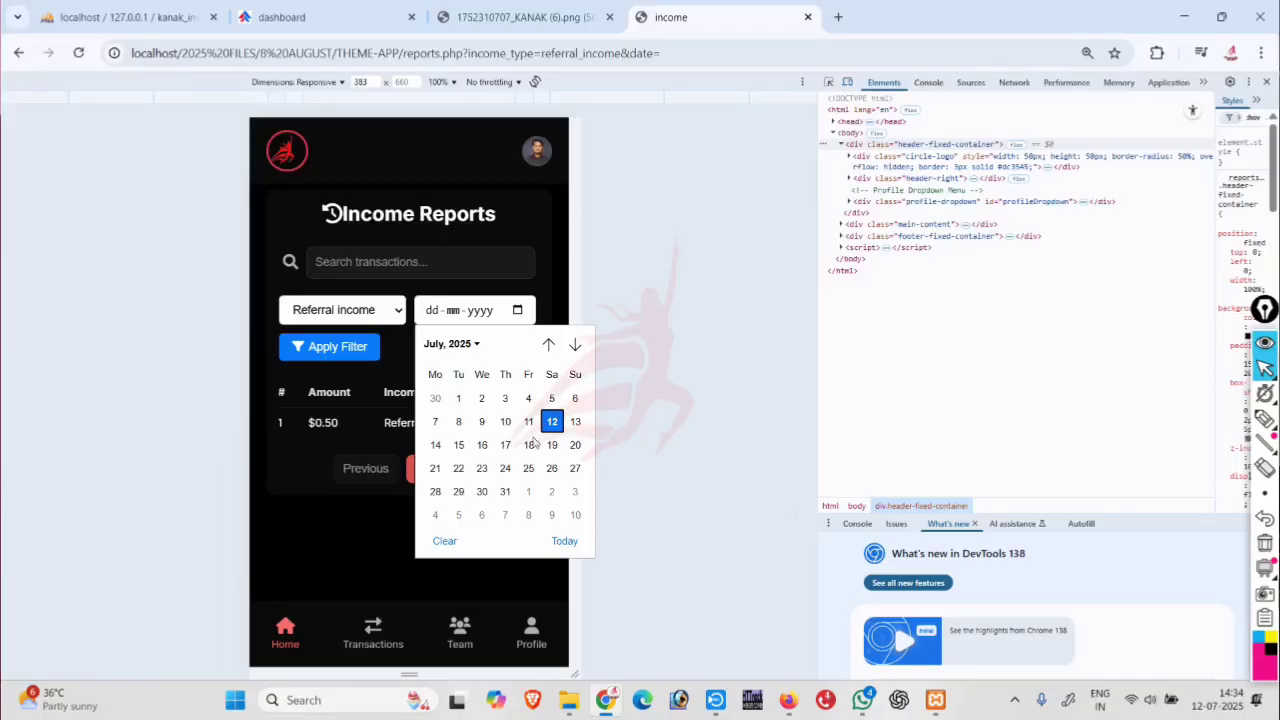
left_click(454, 542)
left_click(357, 316)
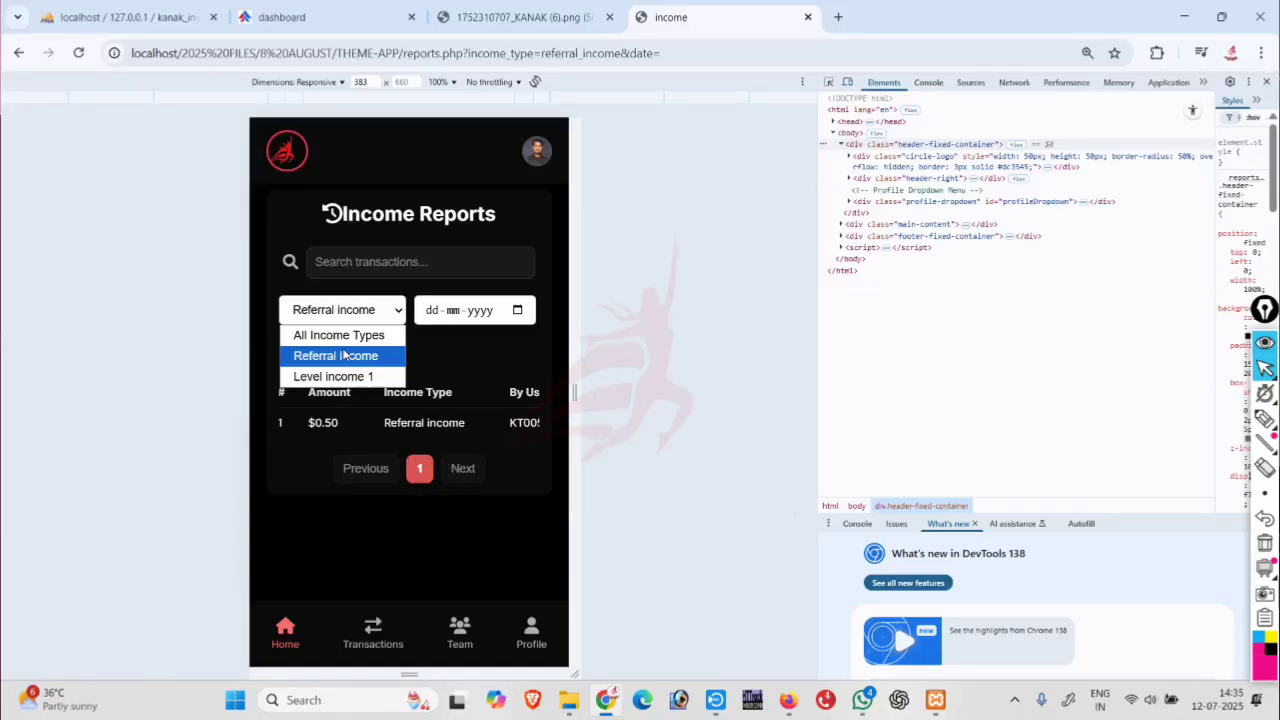
left_click(337, 377)
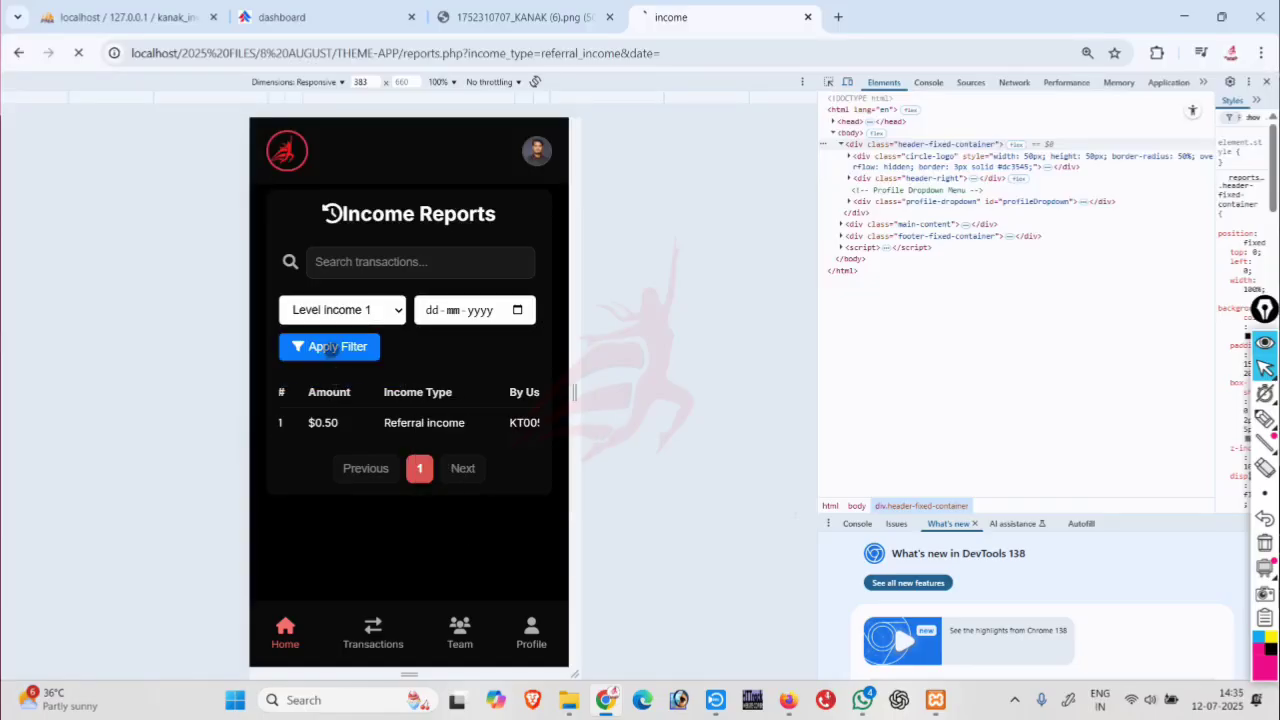
mouse_move(441, 418)
left_mouse_down()
mouse_move(120, 420)
mouse_move(458, 422)
left_mouse_up()
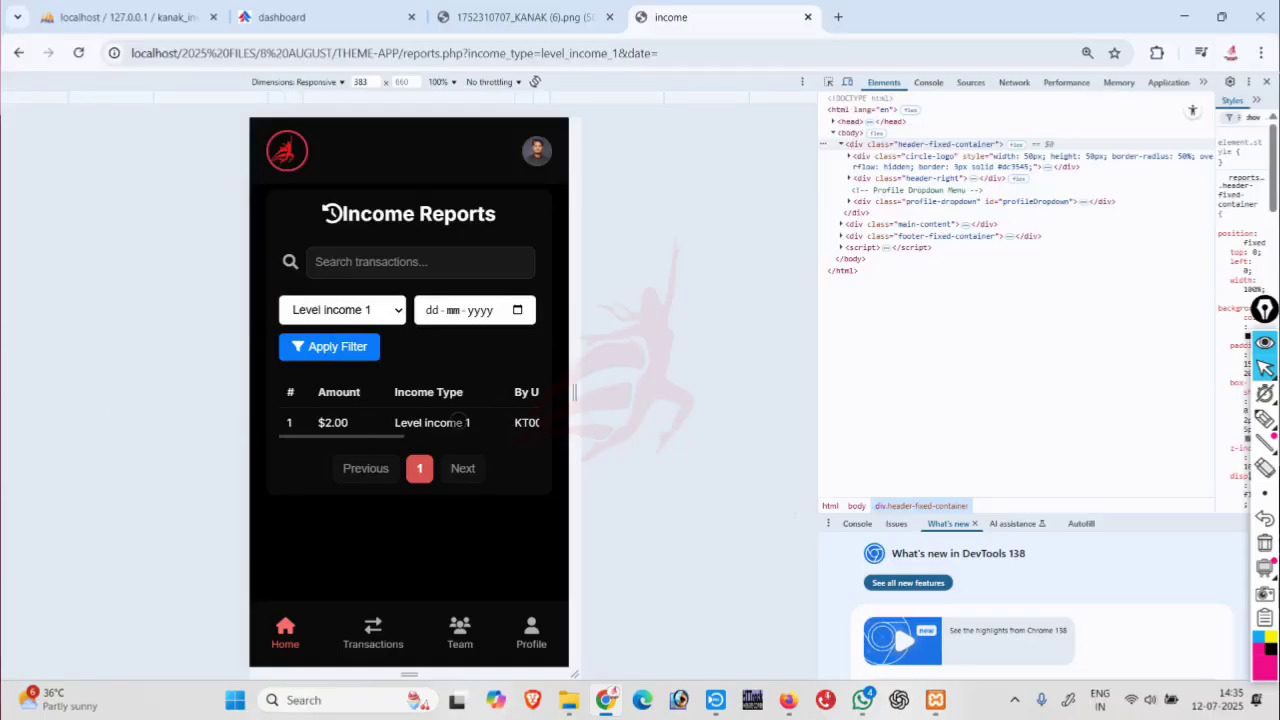
left_click(285, 625)
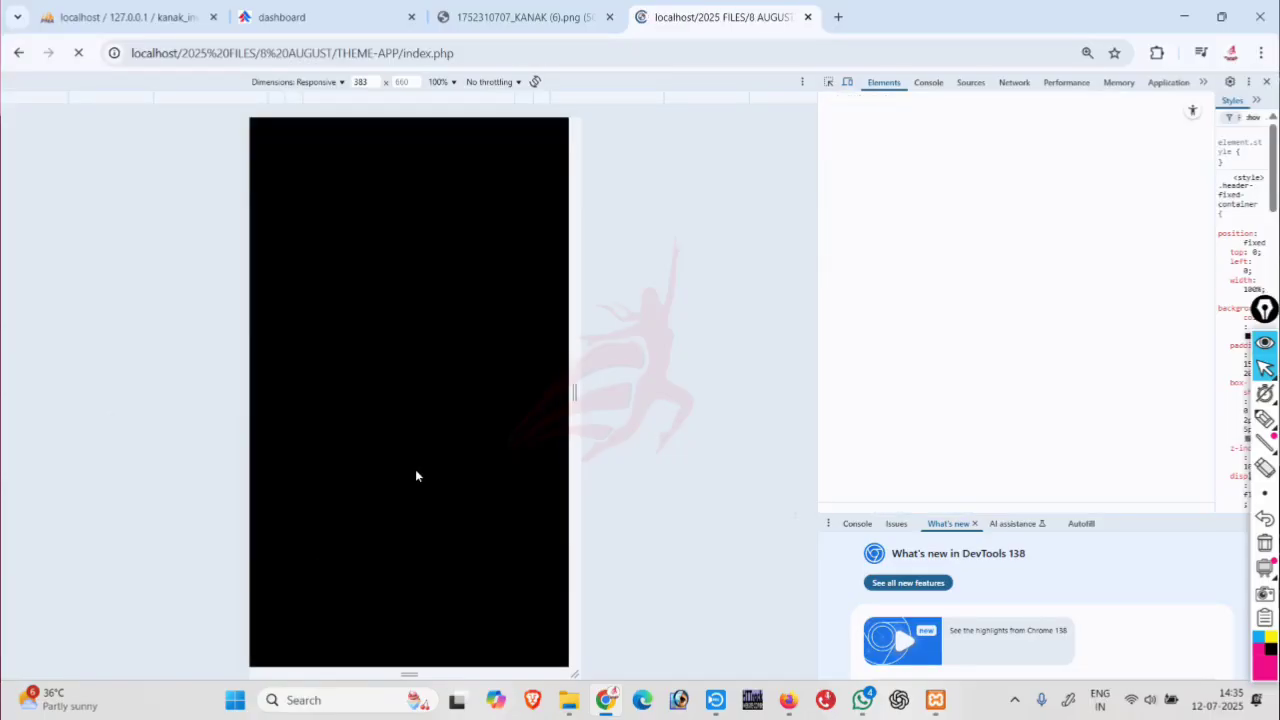
scroll(423, 432, "down", 3)
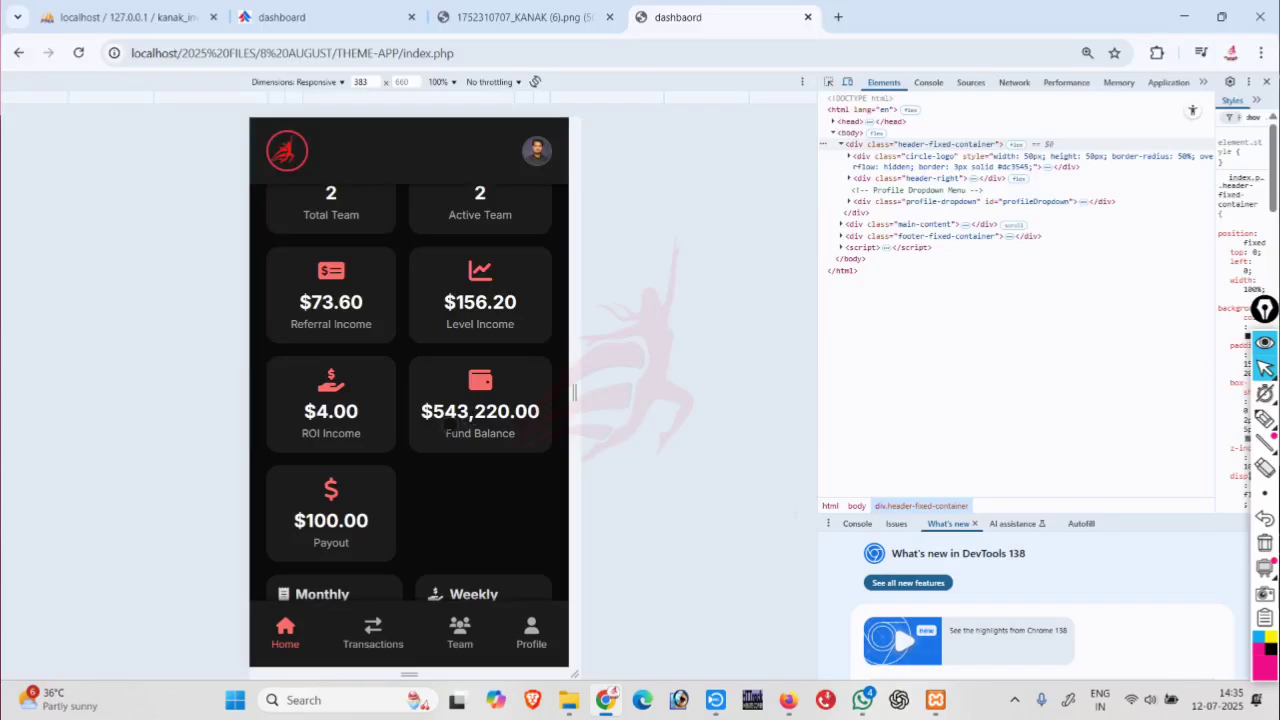
left_click(337, 503)
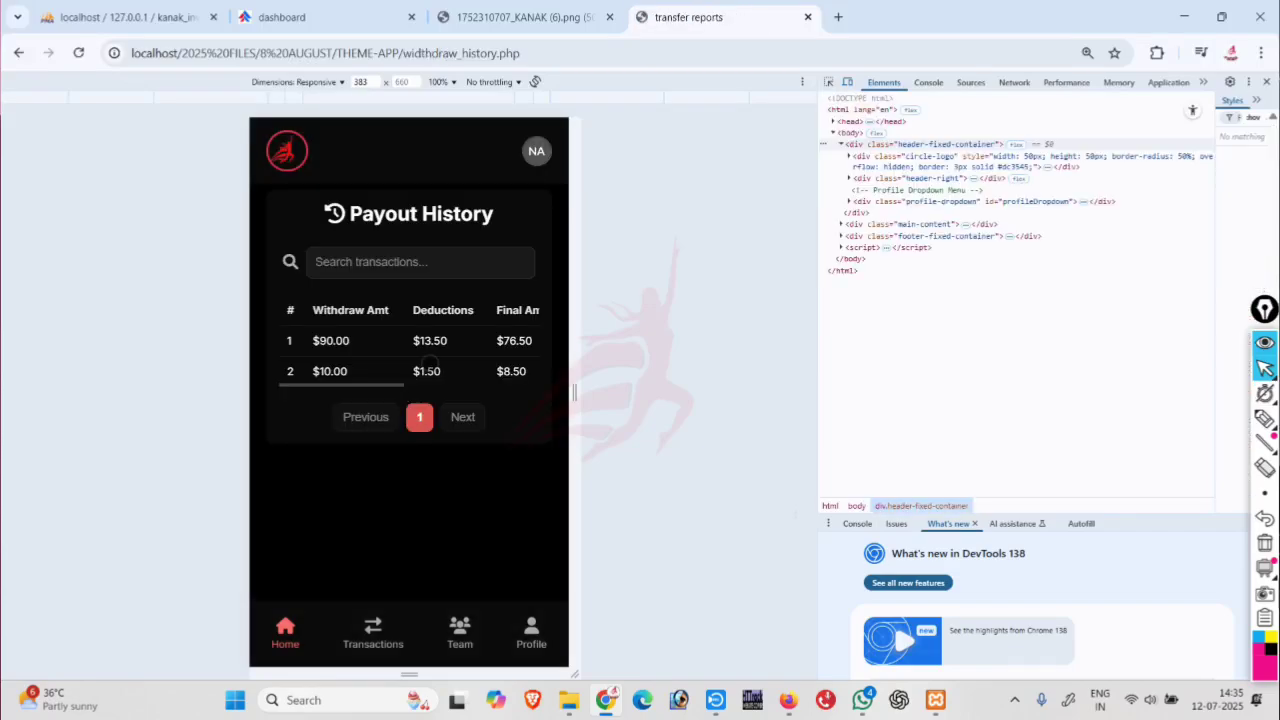
left_click_drag(371, 368, 166, 371)
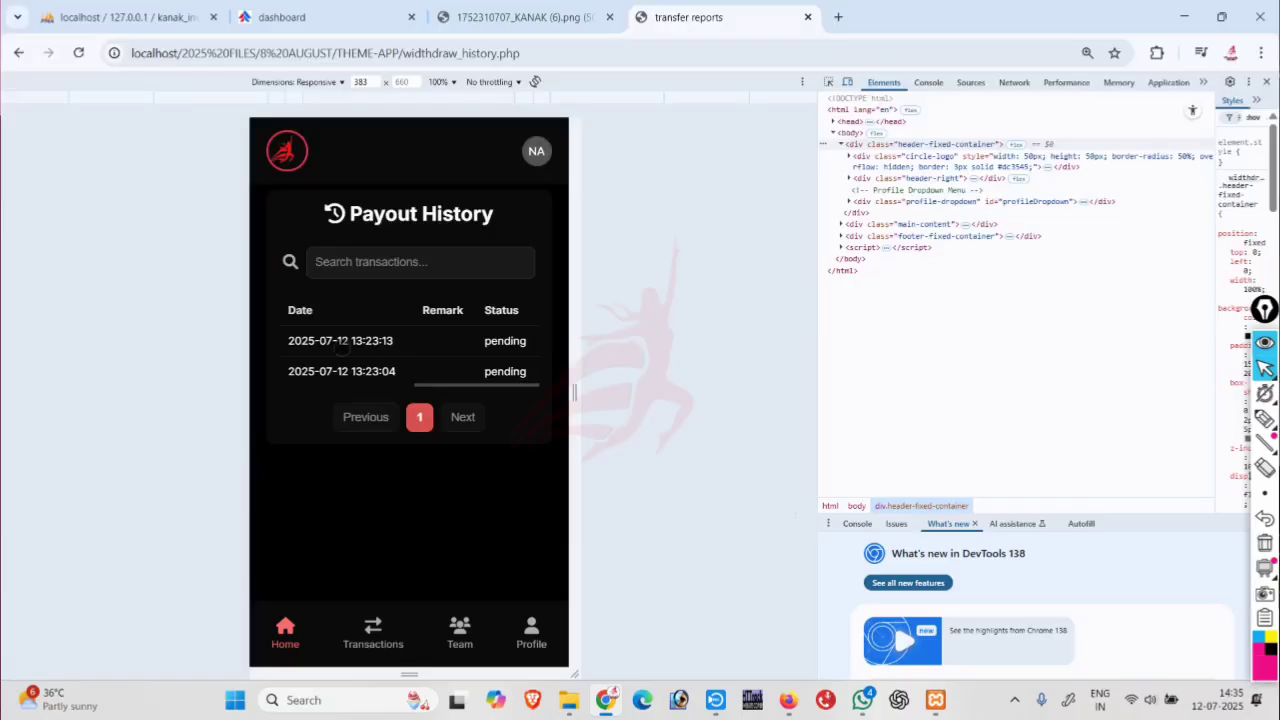
scroll(385, 346, "left", 2)
scroll(486, 352, "left", 2)
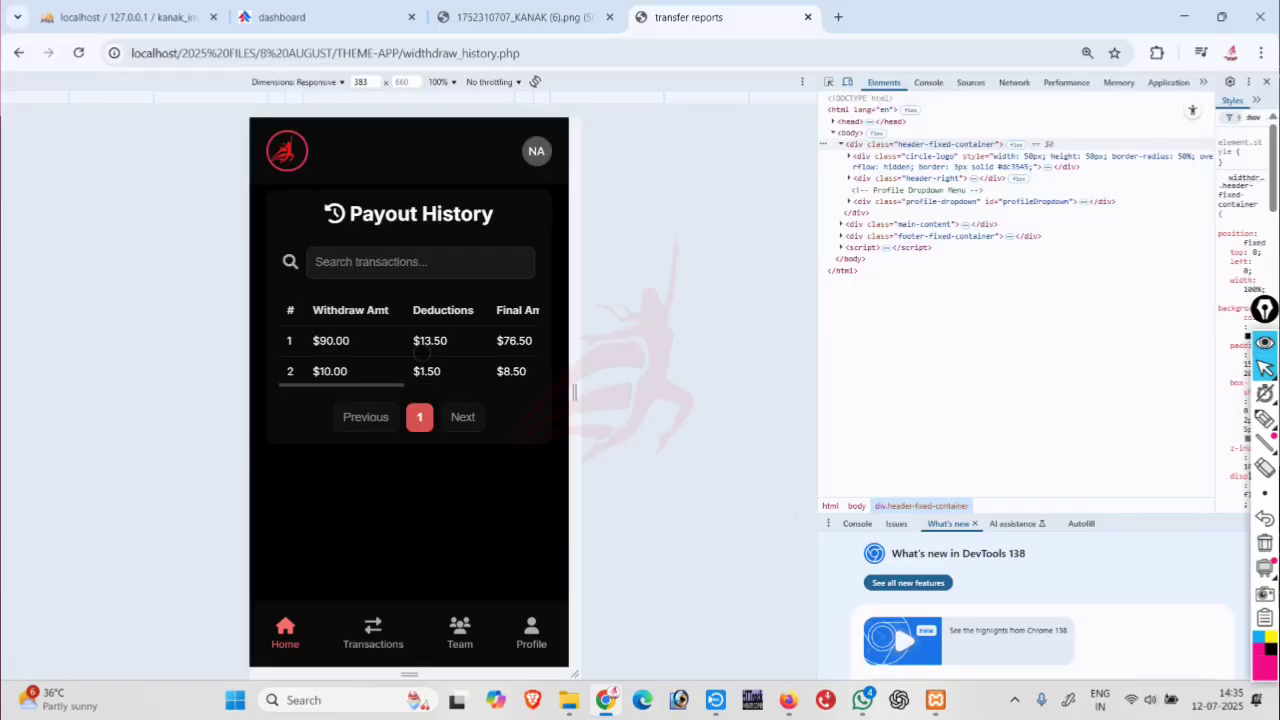
left_click_drag(475, 354, 229, 366)
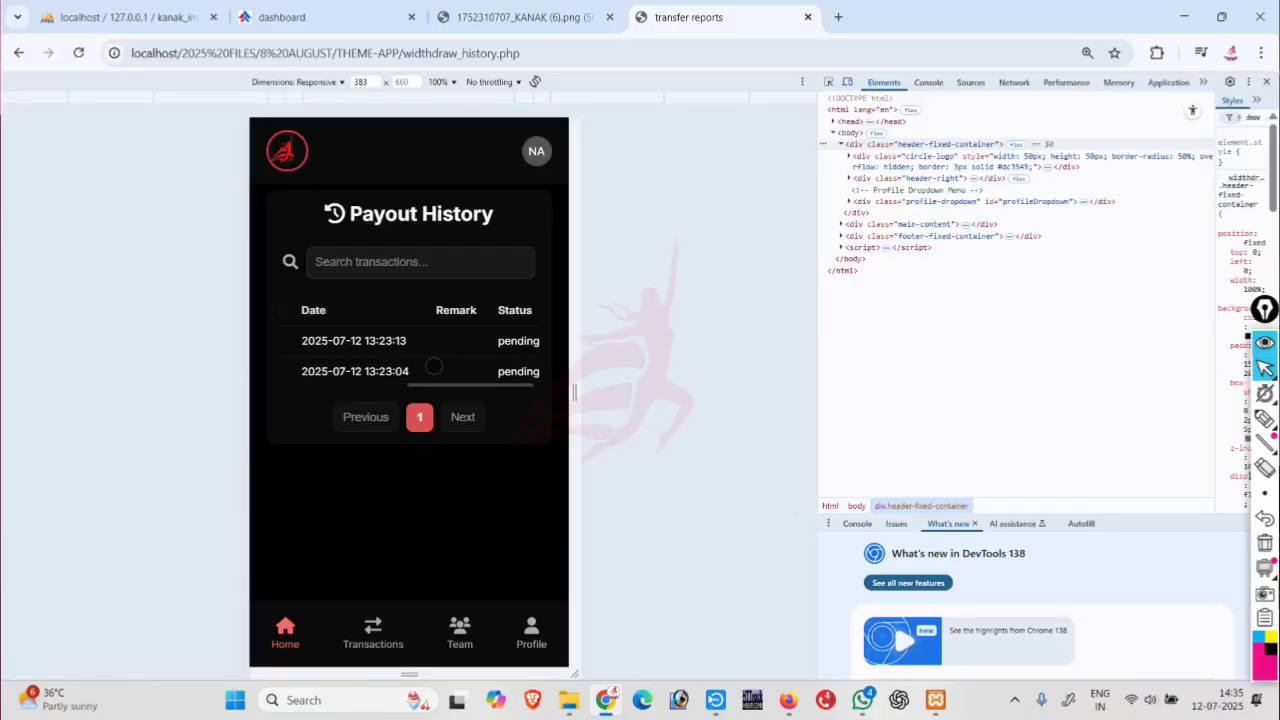
left_click(285, 630)
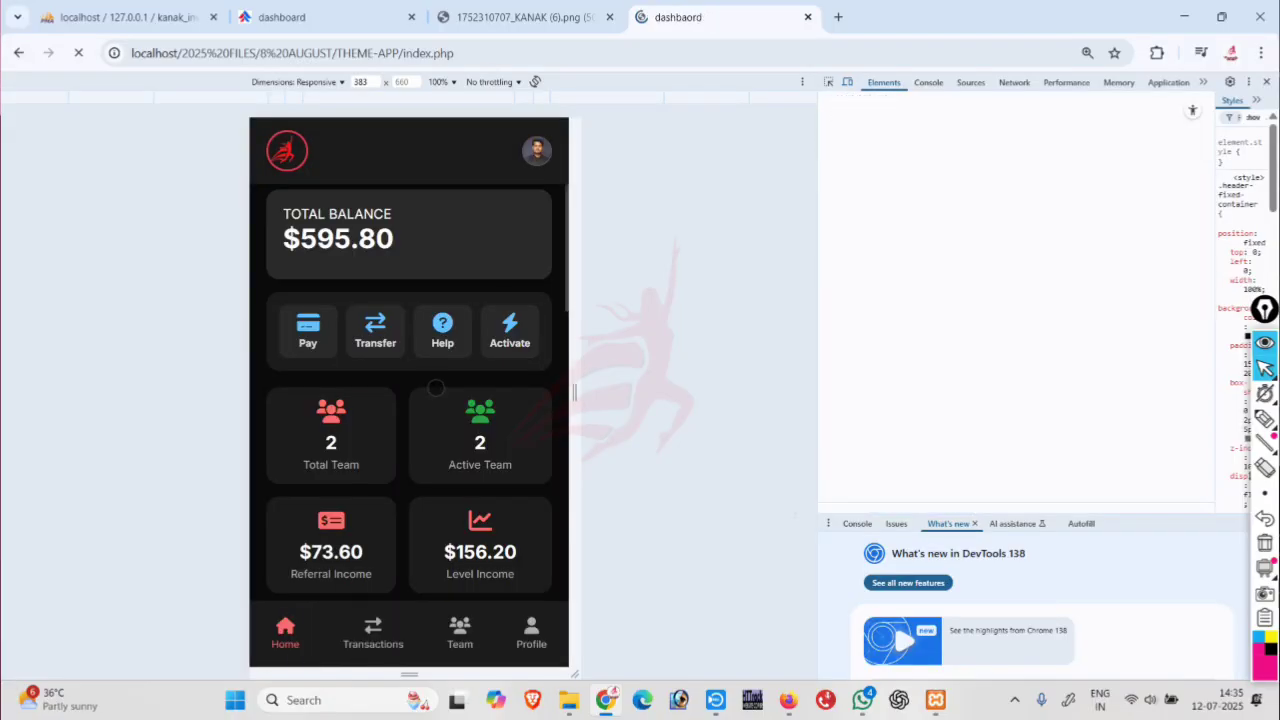
Attempt a transfer of 50, dismiss the Saturday withdrawal error, and switch to the admin panel.
left_click(366, 340)
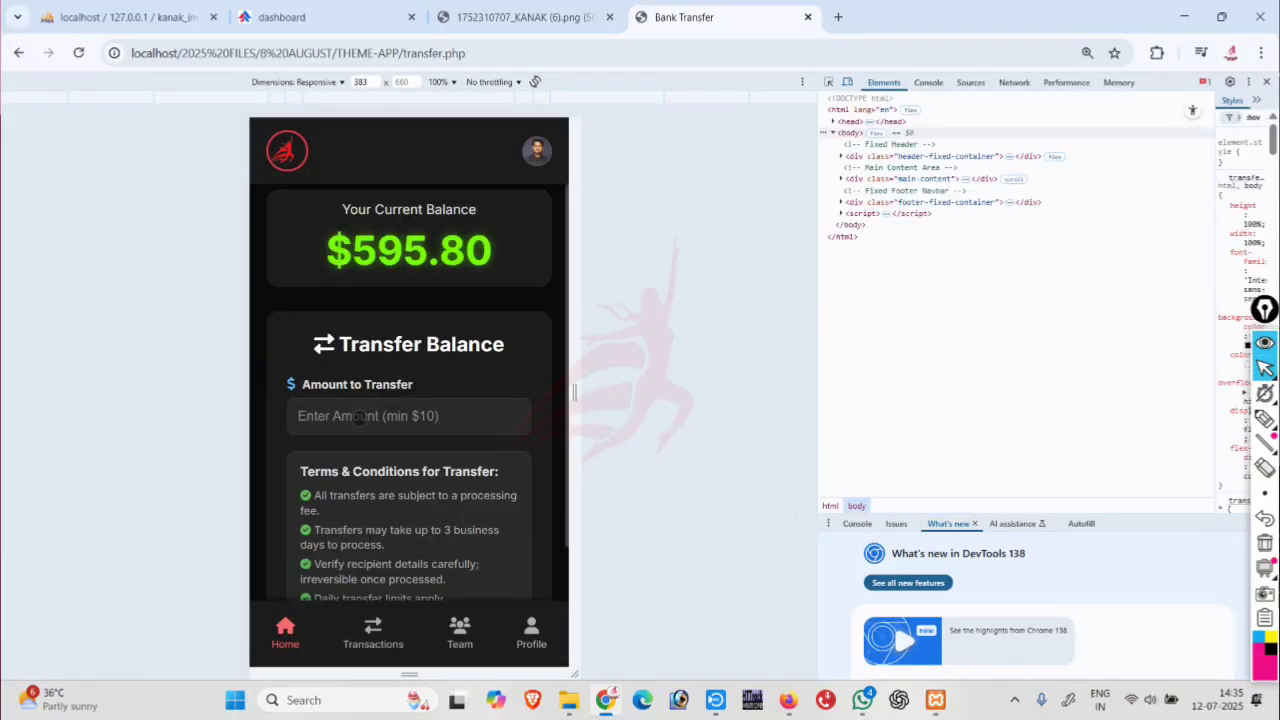
scroll(357, 417, "down", 2)
scroll(355, 416, "up", 2)
left_click(353, 415)
type("50")
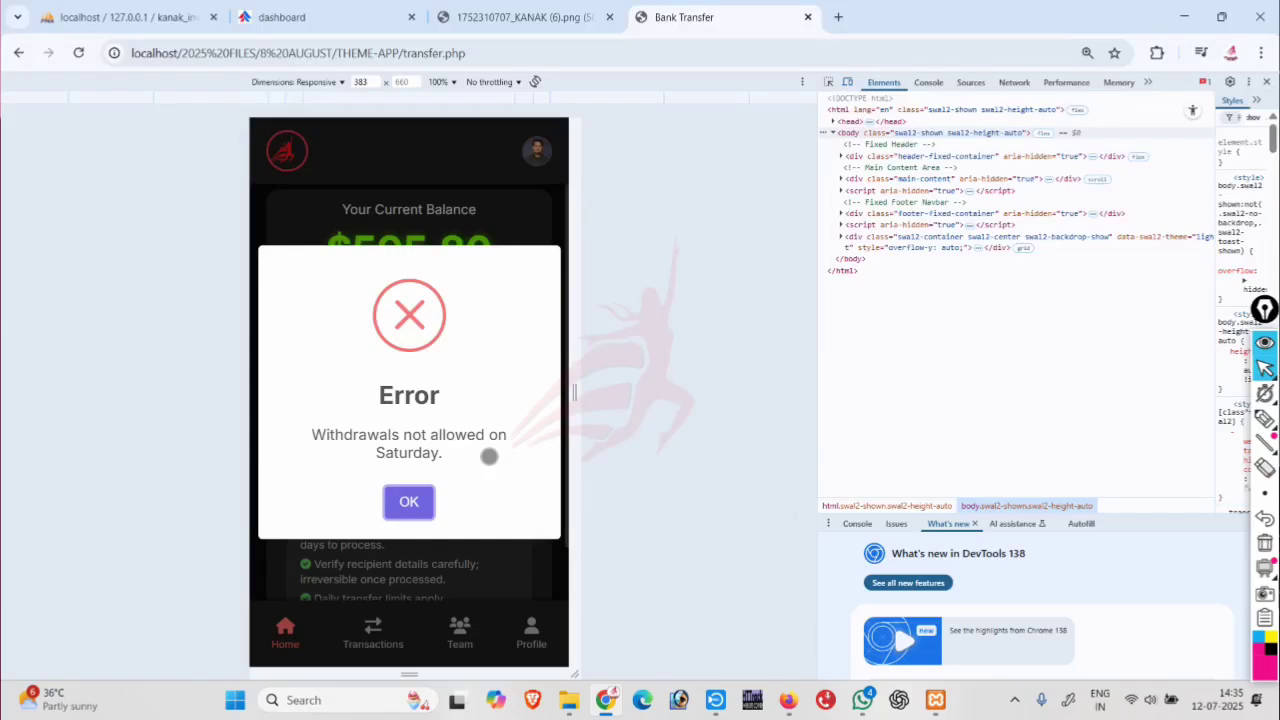
left_click(408, 500)
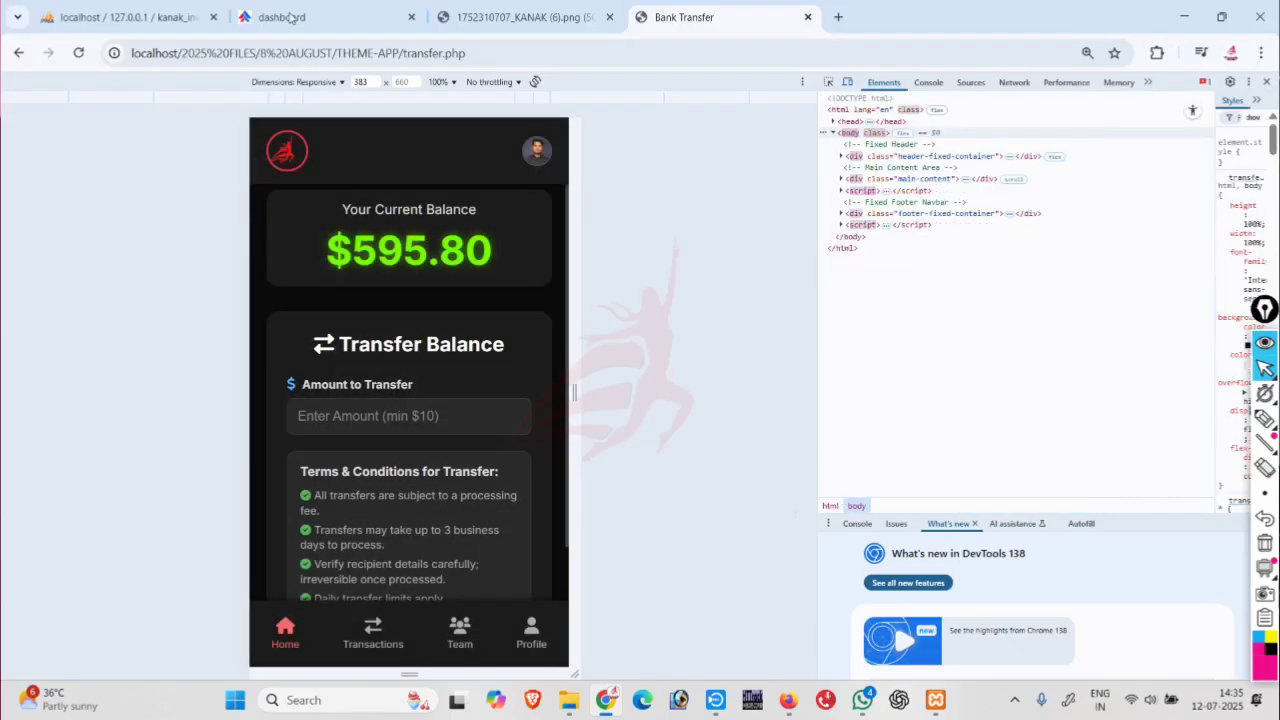
left_click(289, 17)
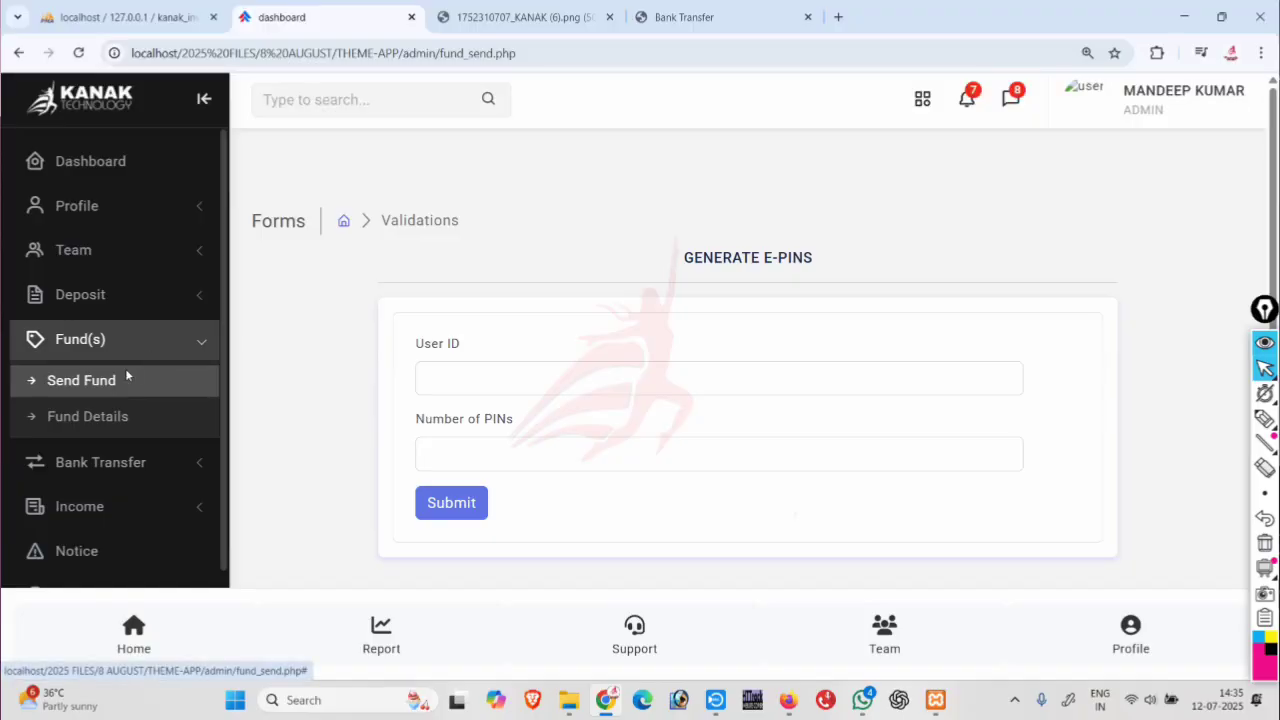
Try opening Settings > Withdraw in the admin menu, which leads to the admin login page.
scroll(126, 376, "down", 2)
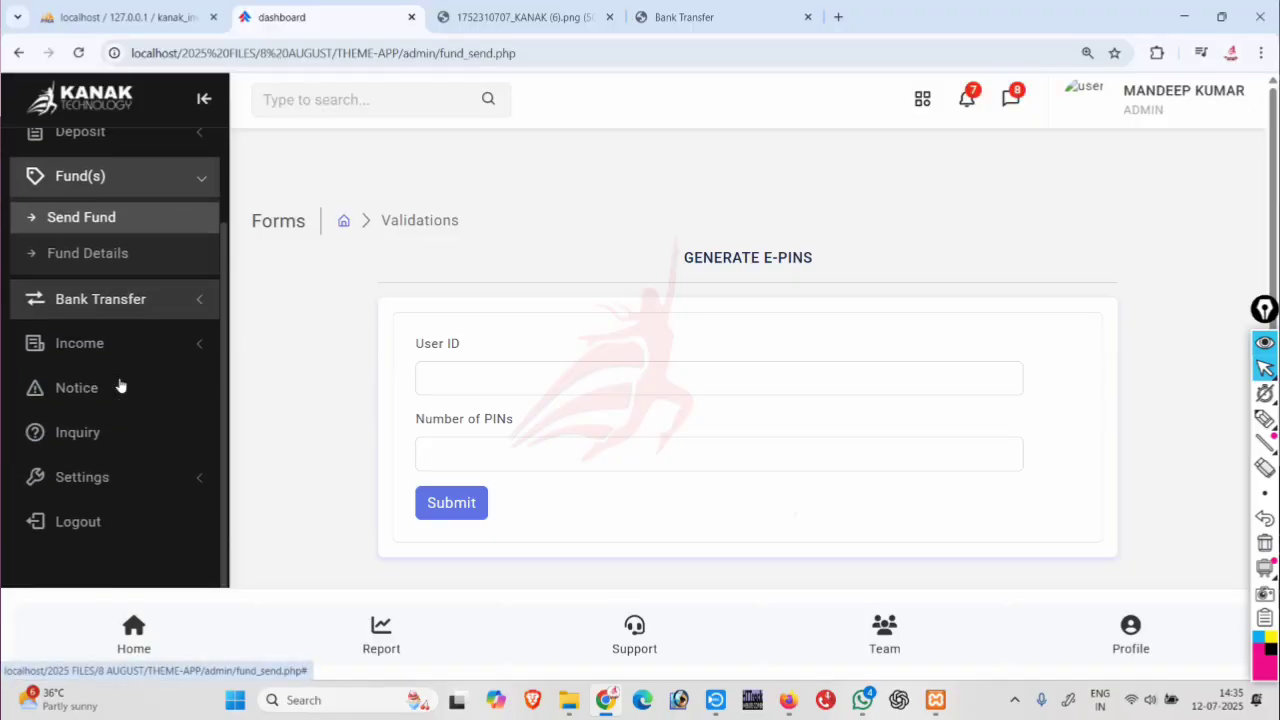
left_click(101, 485)
scroll(137, 400, "down", 2)
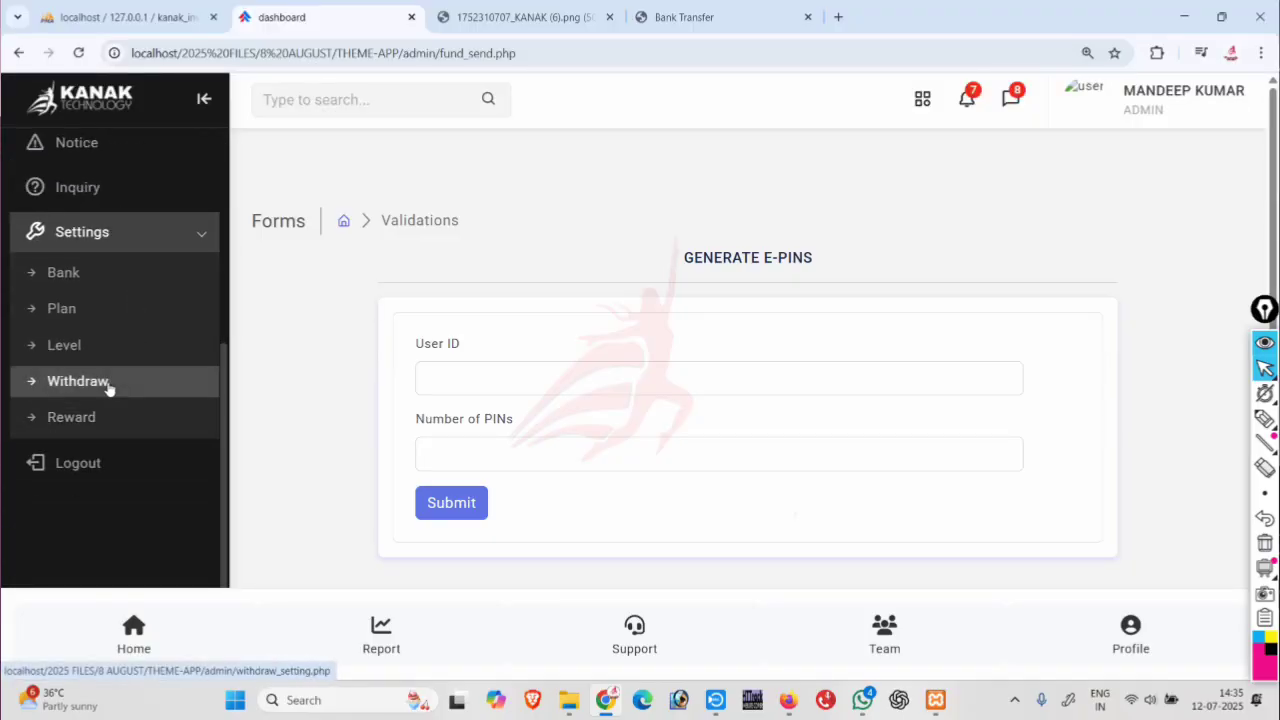
left_click(109, 385)
left_click(78, 381)
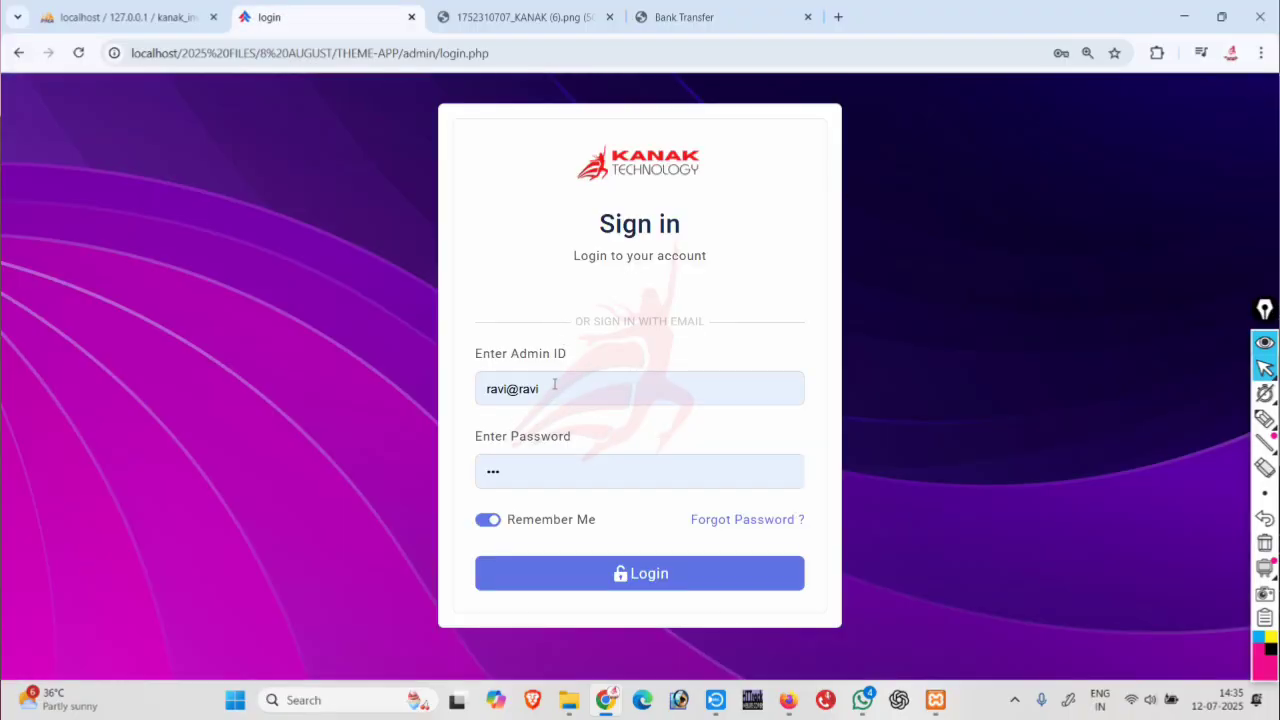
Sign in to the admin panel with the admin ID and password.
left_click(544, 388)
type("KANAK")
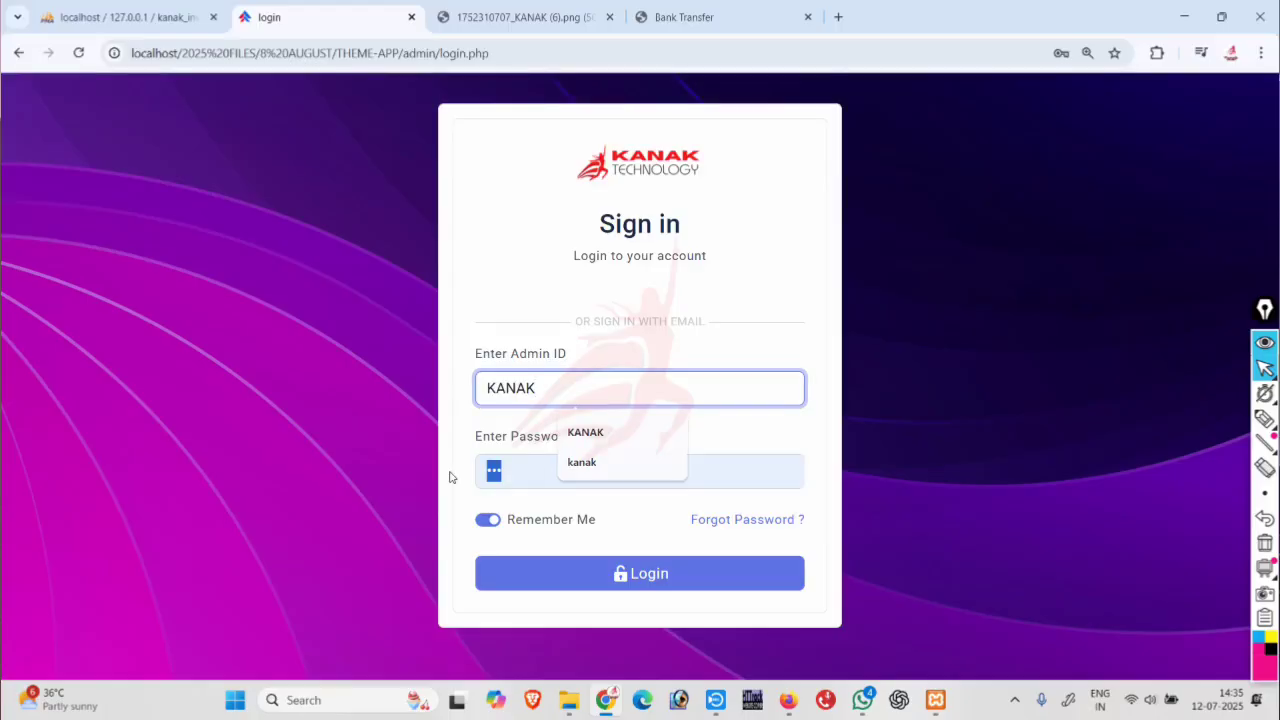
key("Tab")
type("123")
key("Return")
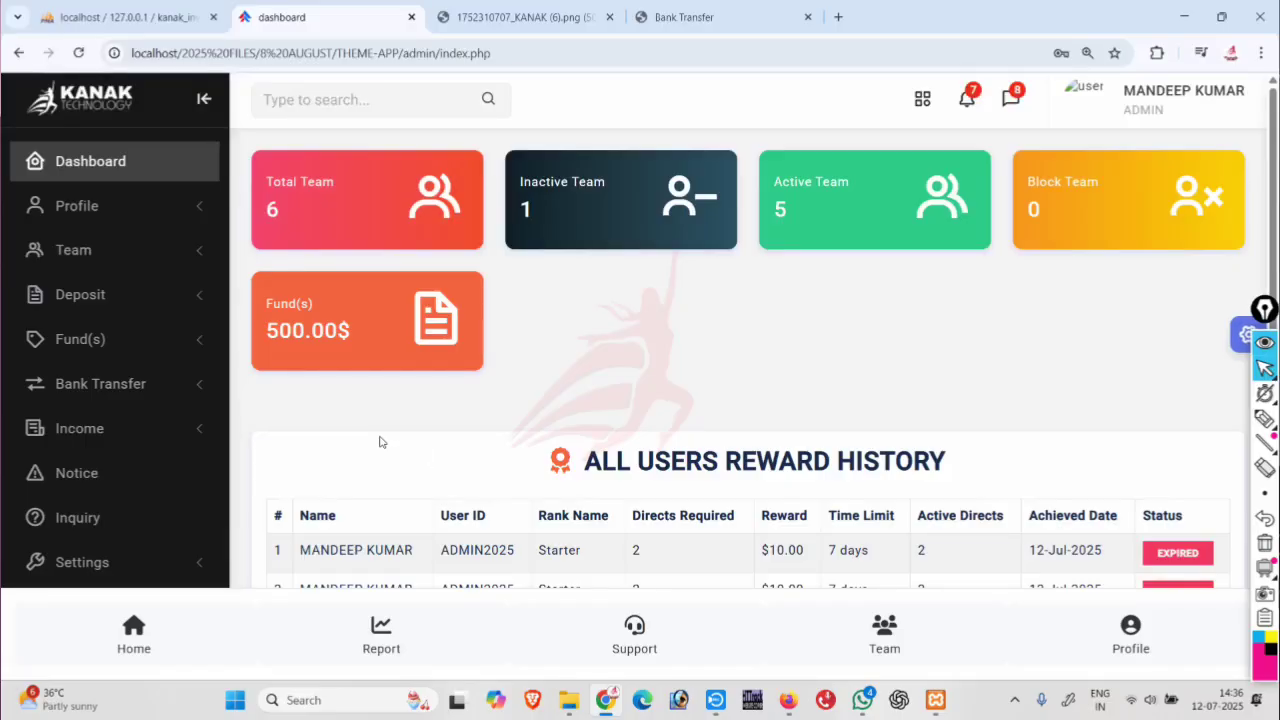
Open Settings > Withdraw to view the 5.00 minimum, 1000.00 maximum and 100 per-day limits.
scroll(406, 416, "down", 3)
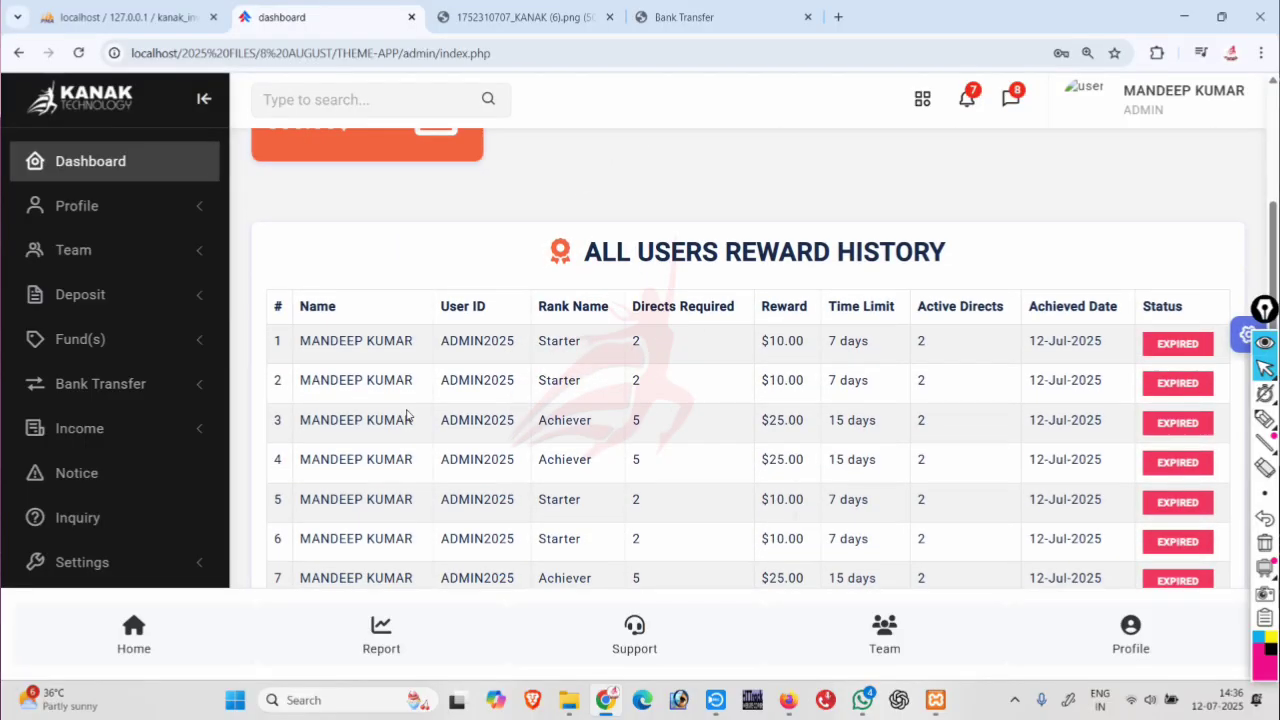
scroll(406, 416, "down", 2)
scroll(126, 403, "down", 3)
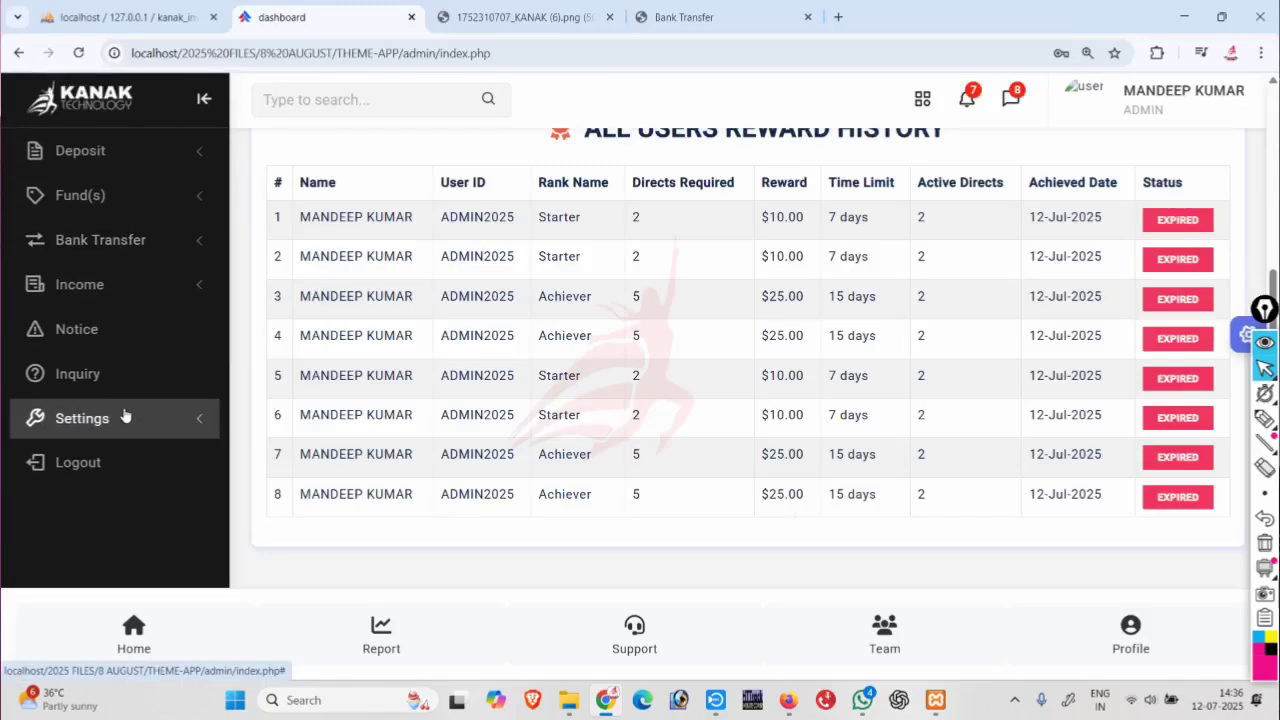
left_click(124, 412)
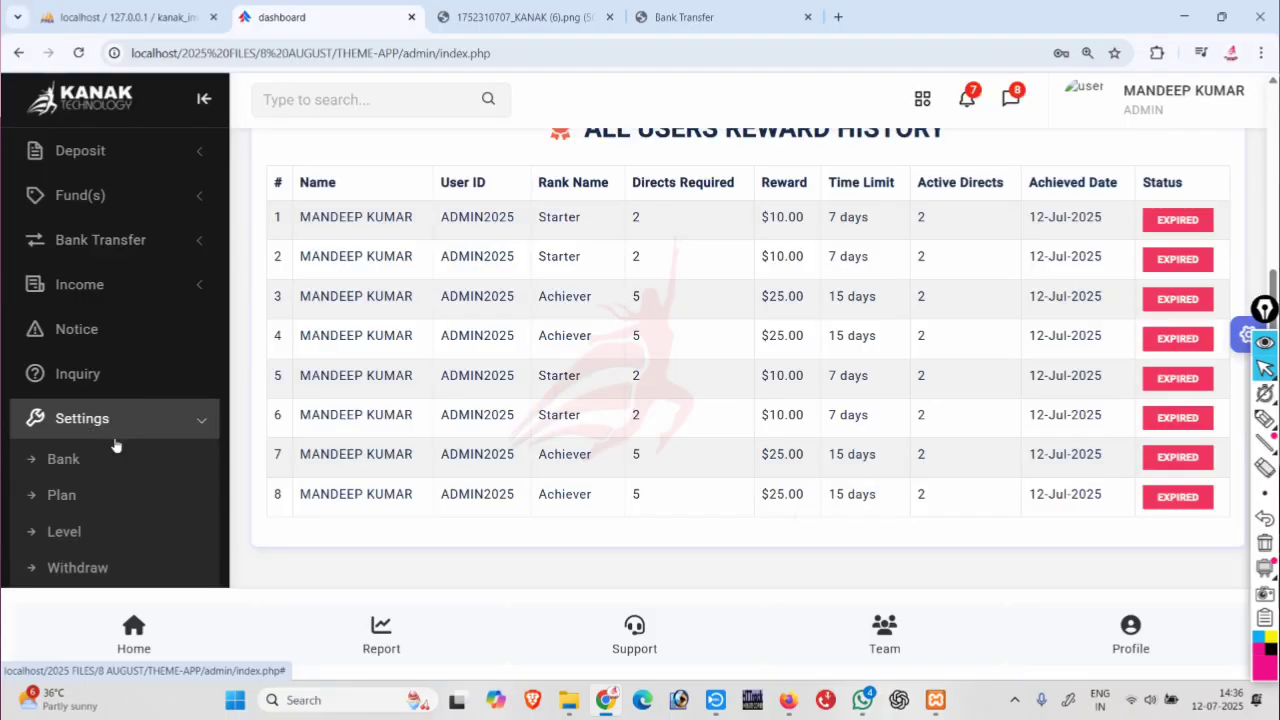
scroll(115, 445, "down", 1)
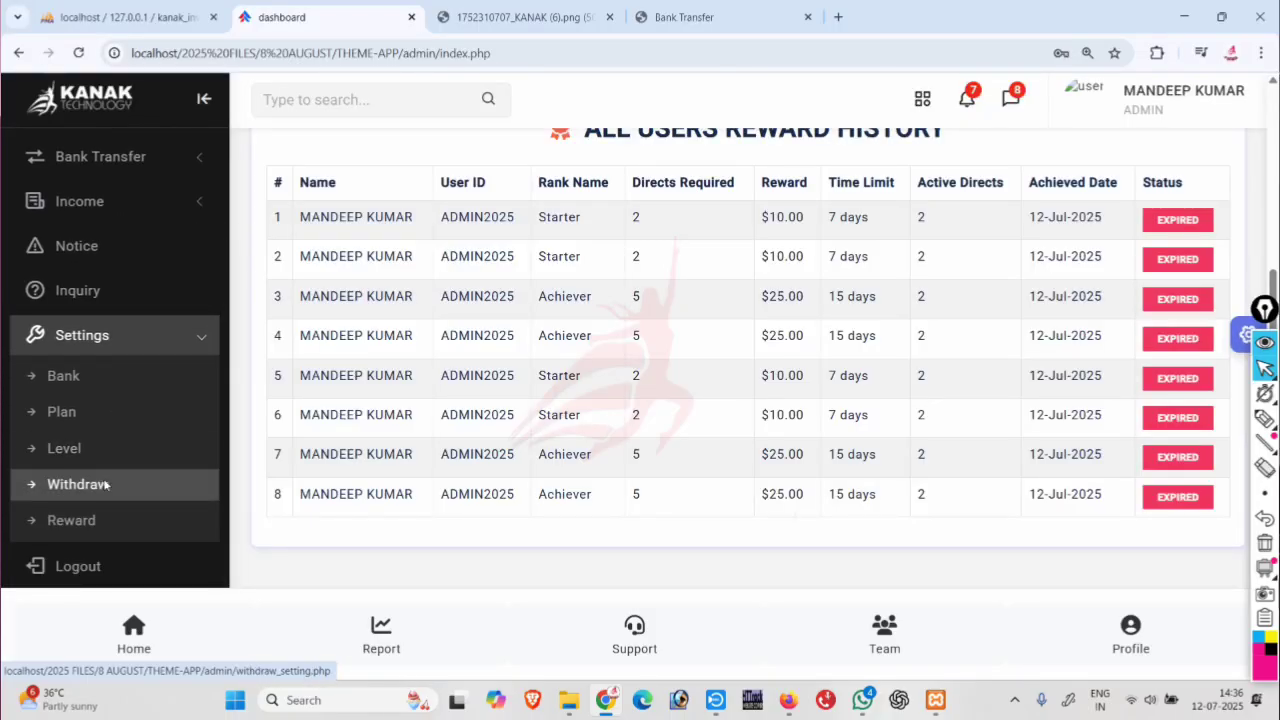
left_click(106, 484)
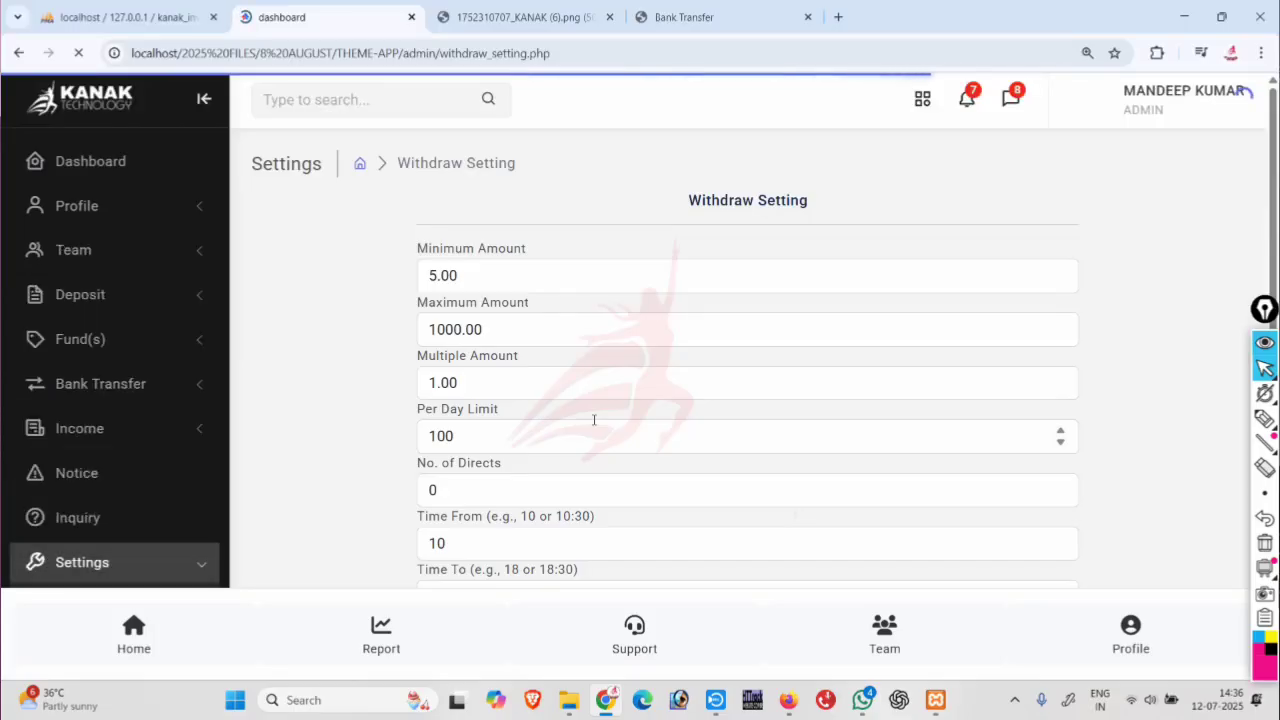
Set the minimum withdrawal amount to 10 and the multiple amount to 5.
scroll(594, 420, "down", 1)
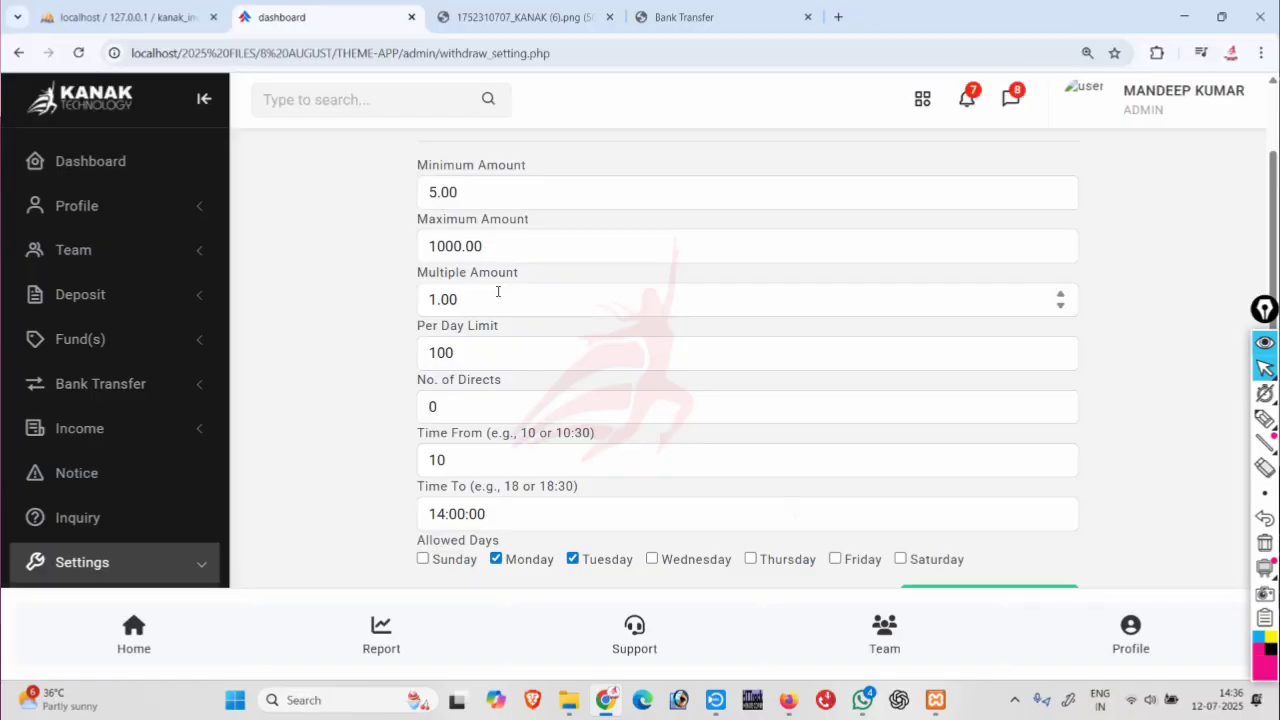
left_click(432, 299)
key("BackSpace")
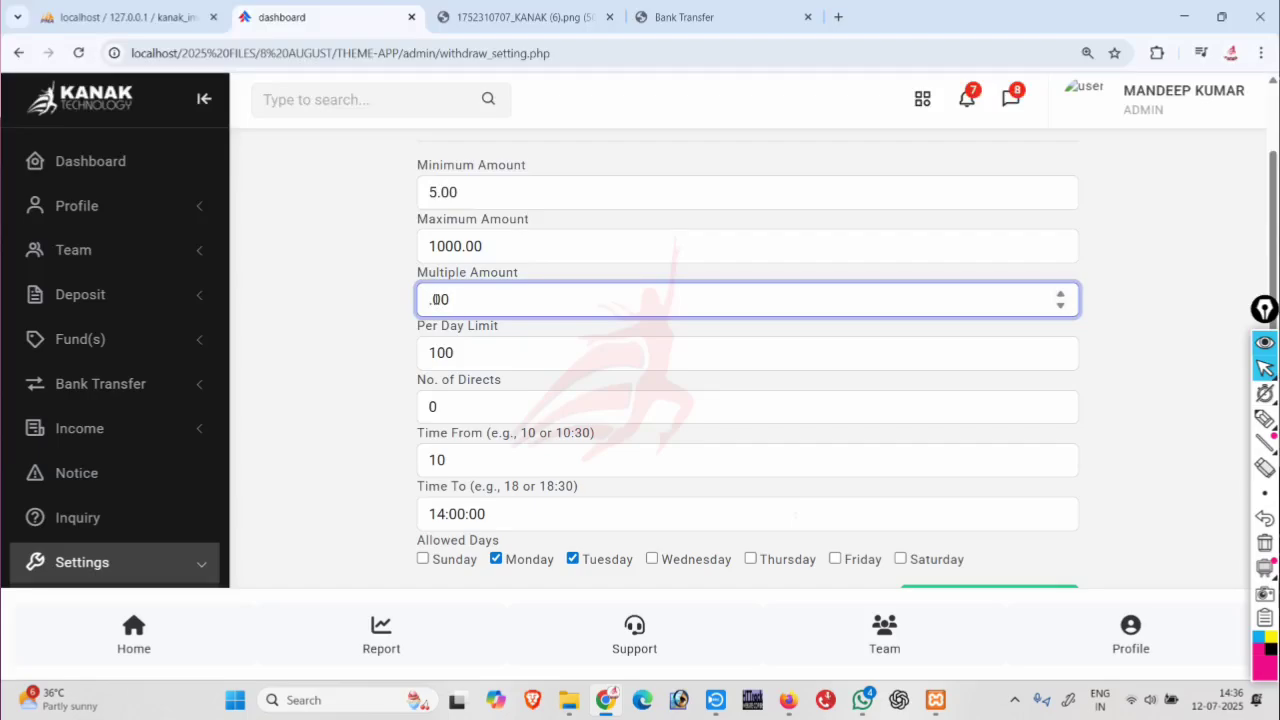
type("10")
left_click(440, 192)
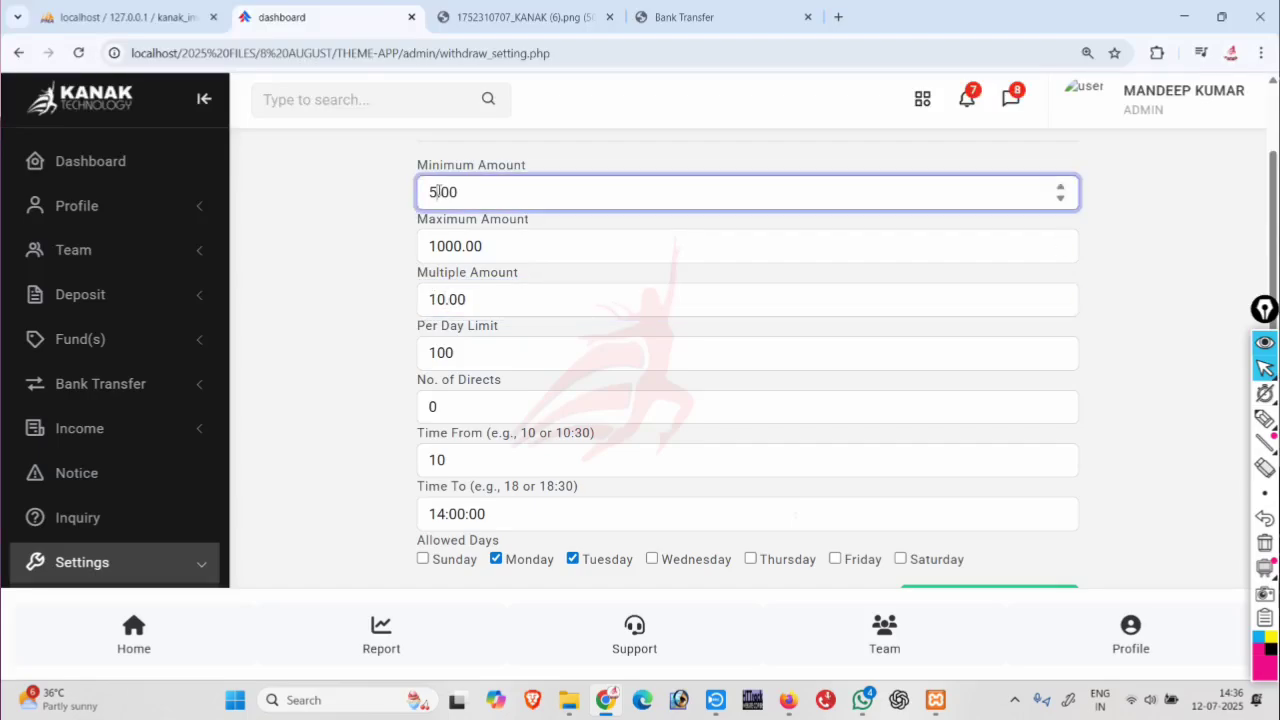
key("BackSpace")
type("10")
left_click(445, 298)
key("BackSpace")
key("BackSpace")
type("5")
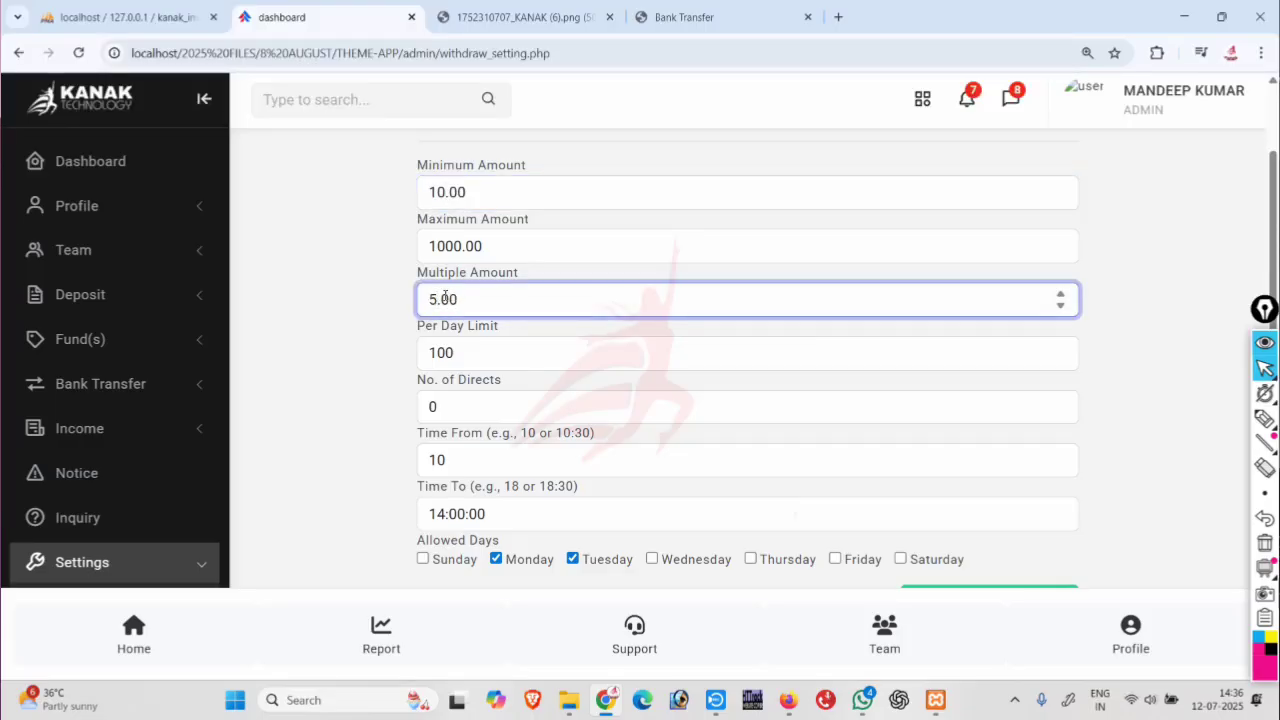
Lower the maximum withdraw amount to 50.00.
scroll(445, 298, "down", 1)
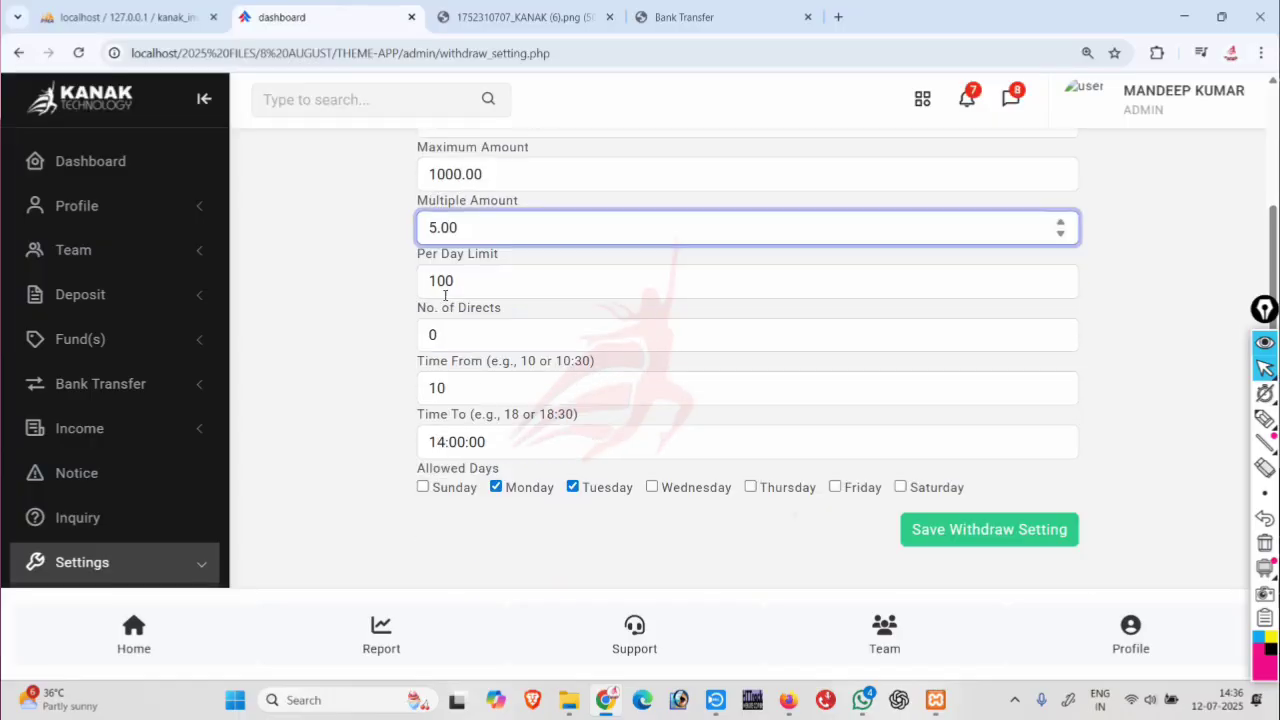
left_click(457, 285)
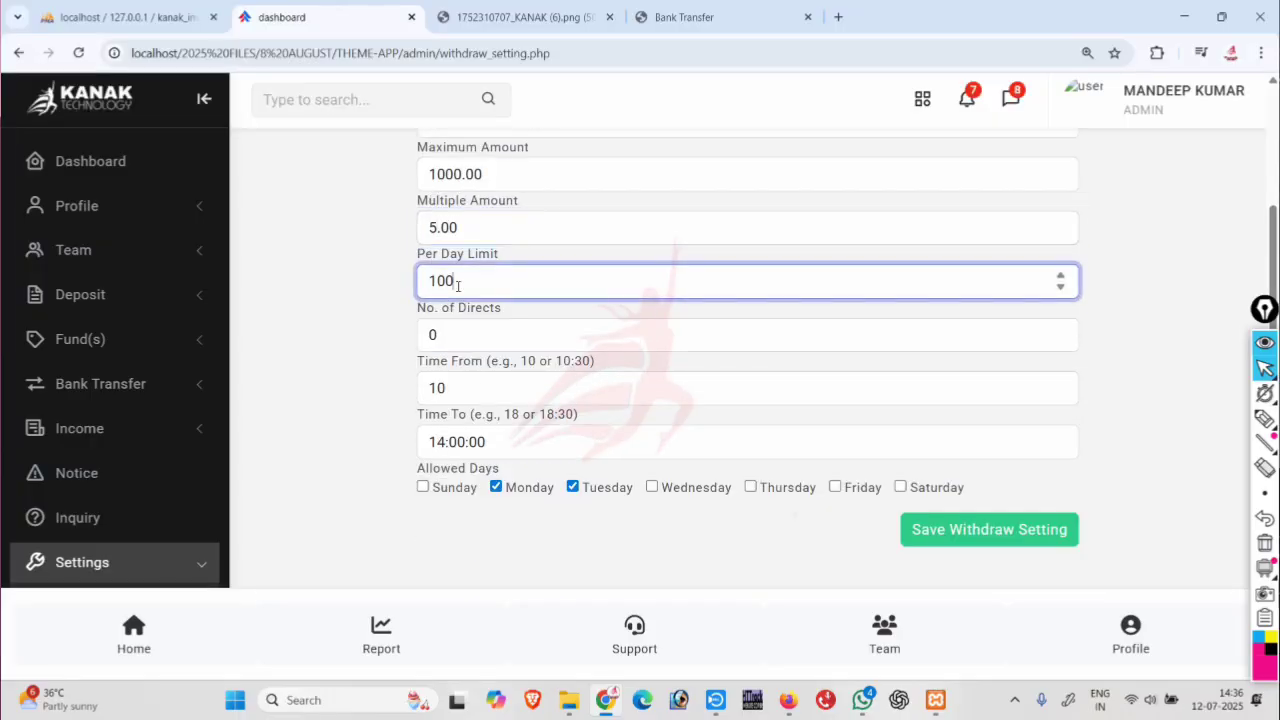
scroll(457, 285, "up", 1)
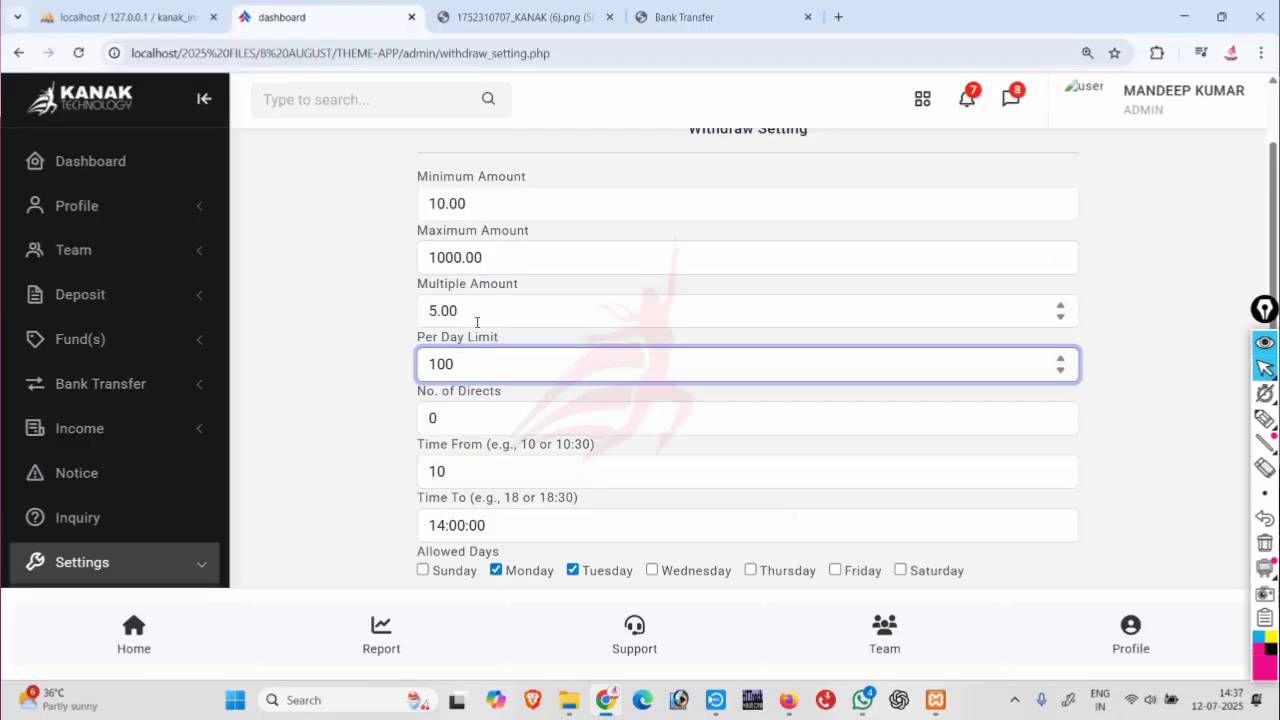
left_click(444, 258)
key("BackSpace")
key("BackSpace")
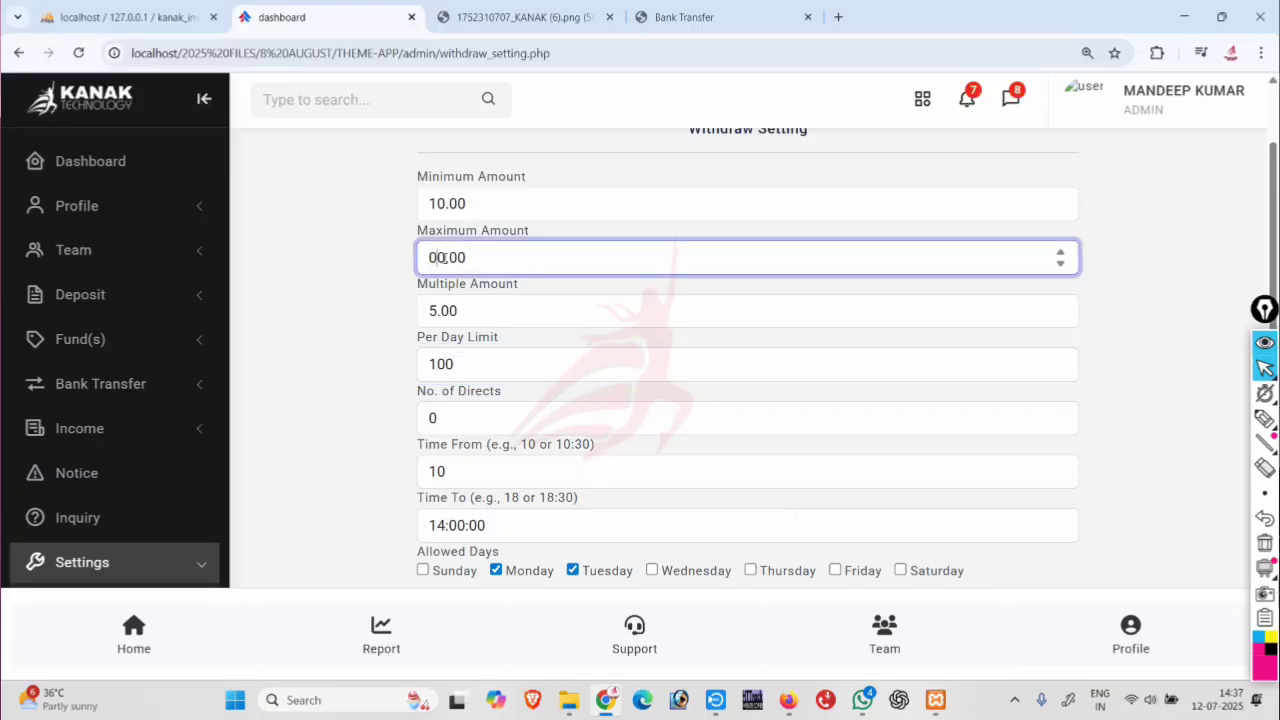
key("Delete")
type("5")
left_click(476, 365)
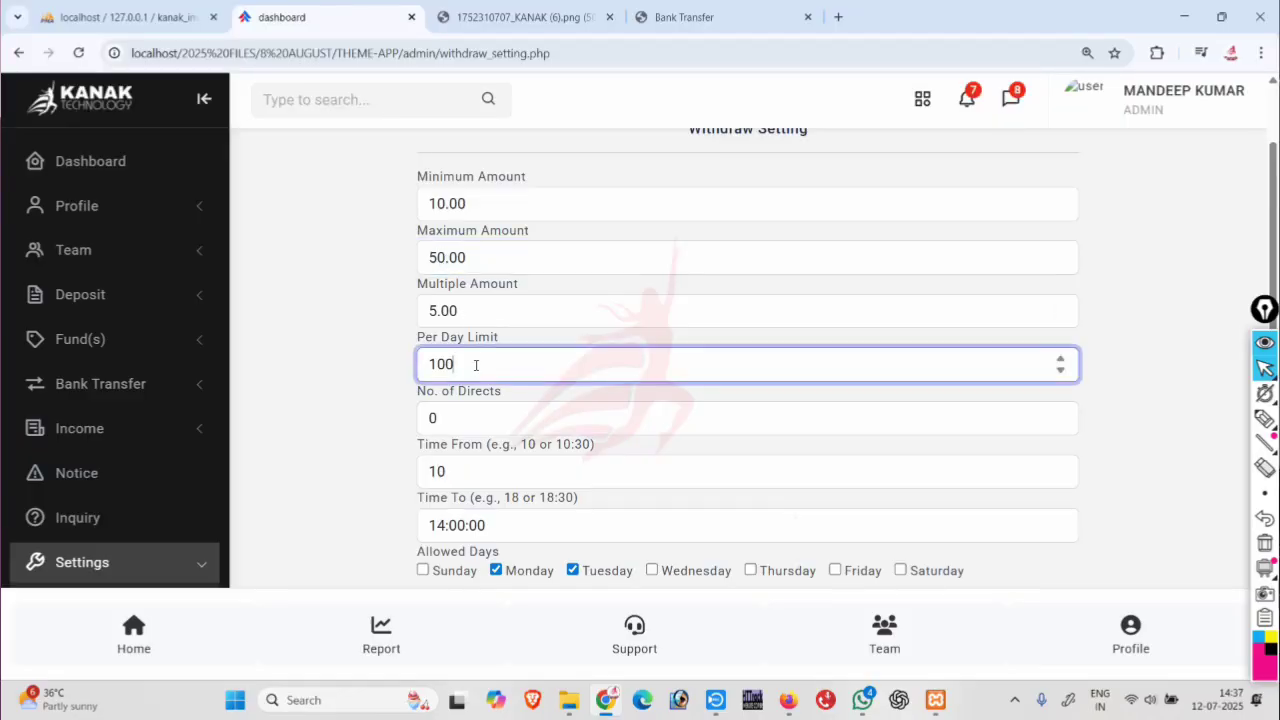
Set No. of Directs to 2 and start the withdrawal window at 10:30:00.
scroll(476, 365, "down", 2)
left_click(465, 333)
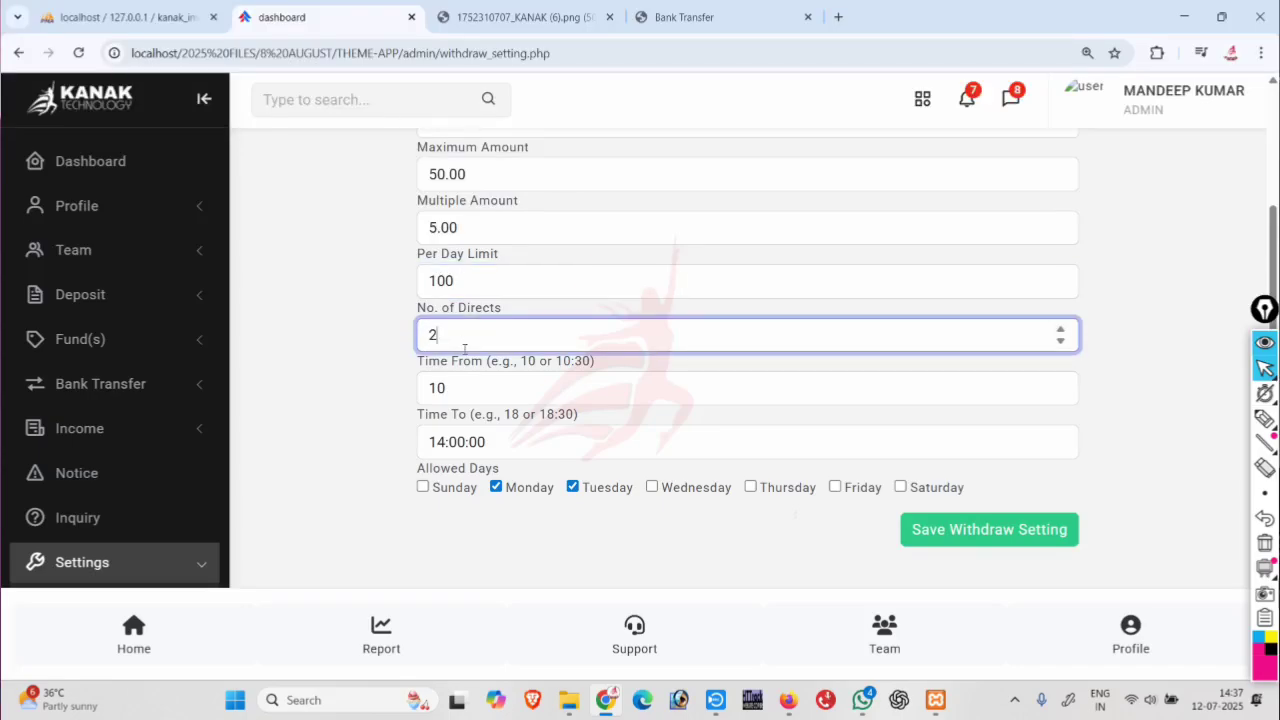
left_click(460, 384)
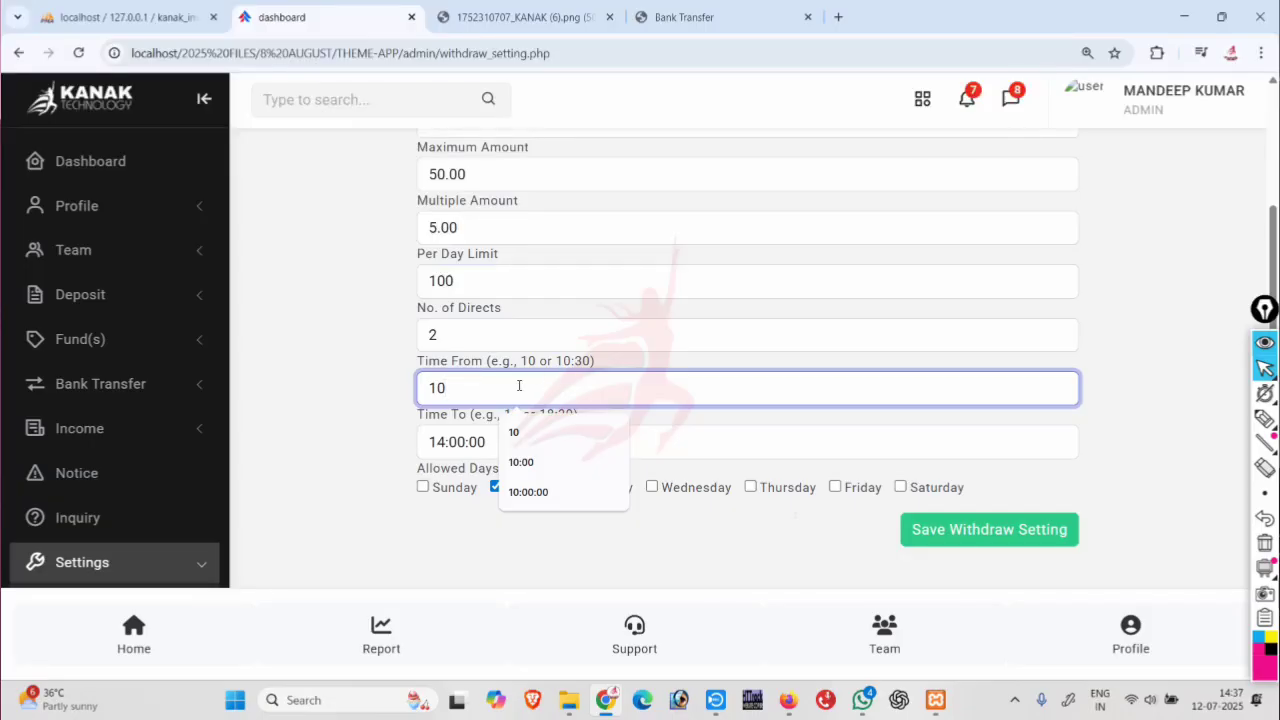
type(":30")
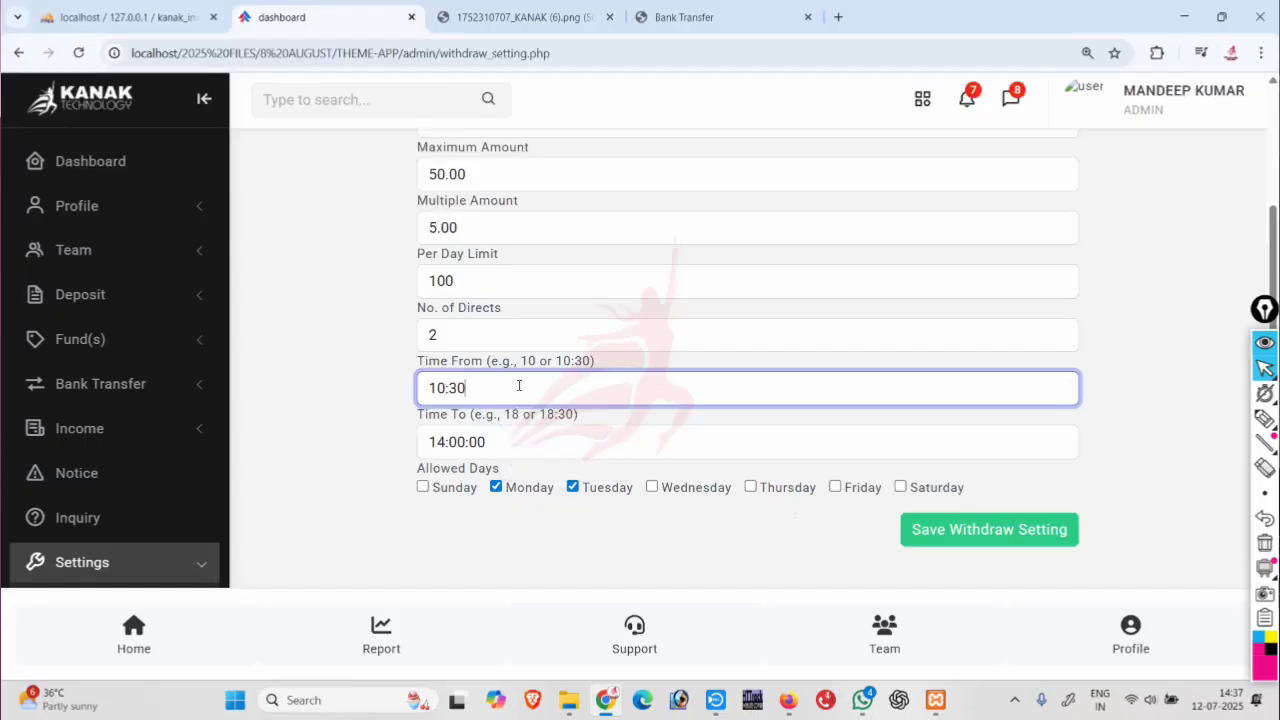
left_click(512, 436)
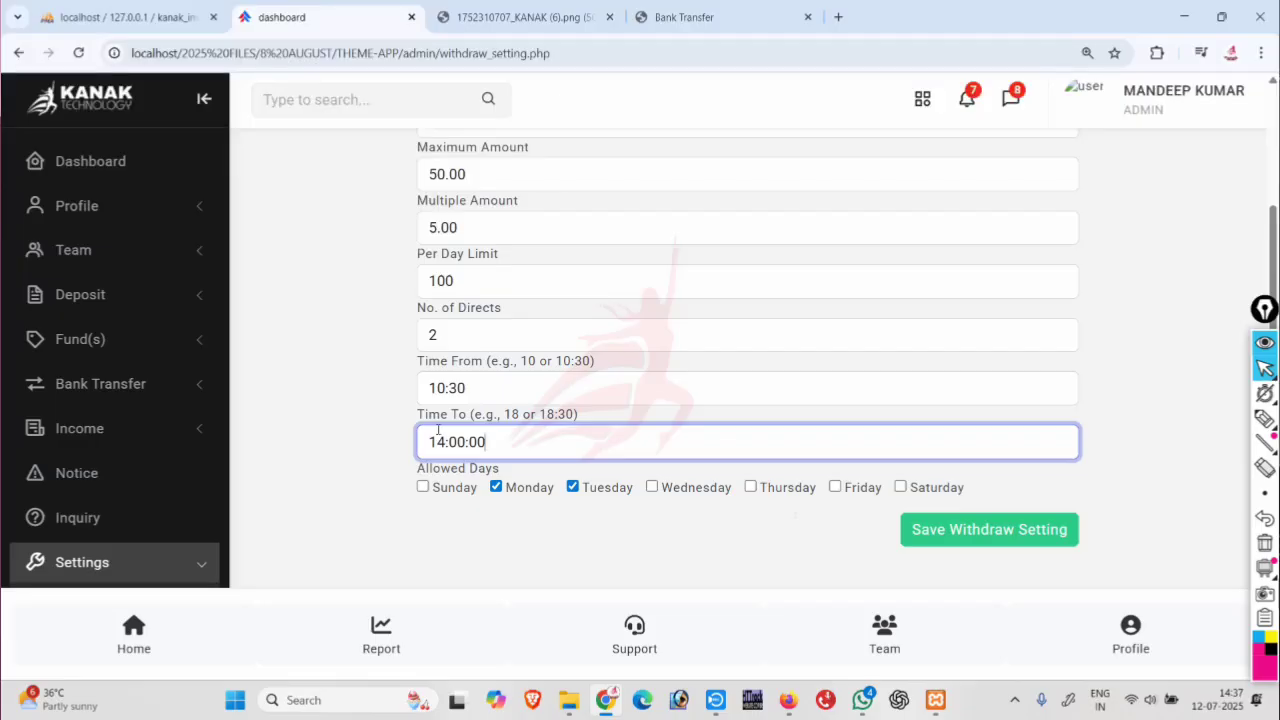
left_click(480, 388)
type(":00")
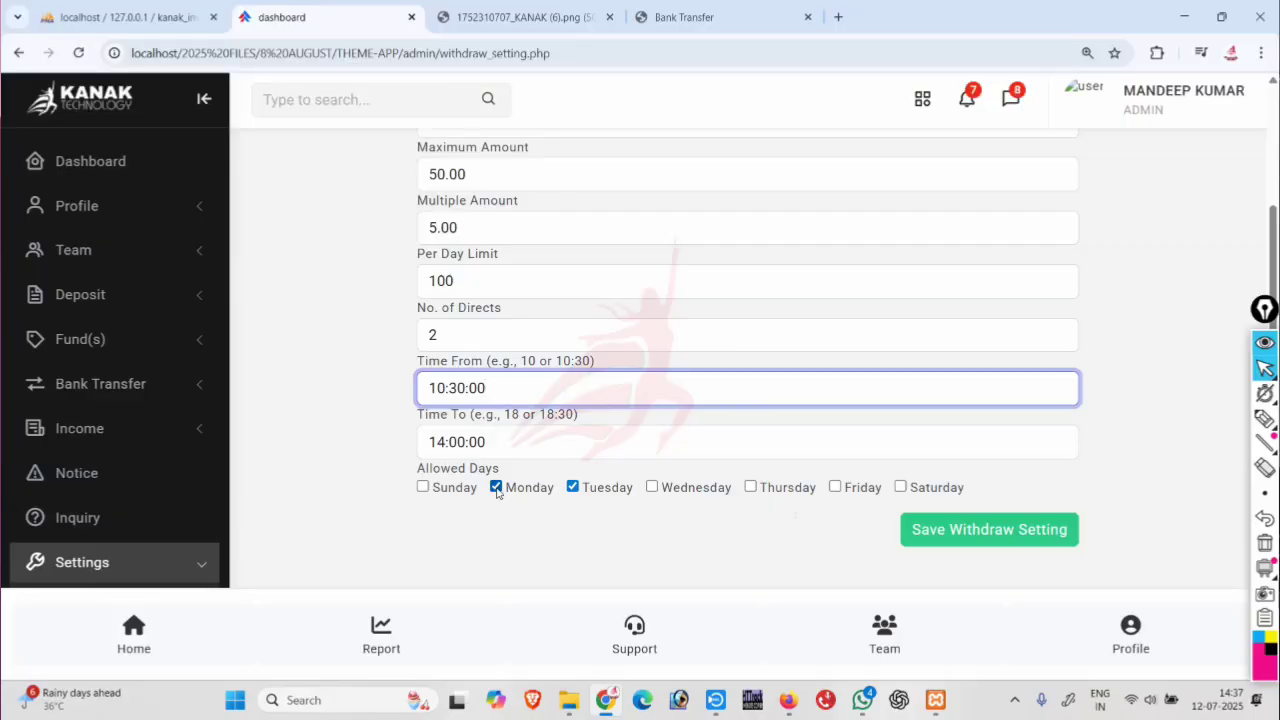
Toggle the Allowed Days checkboxes until only Saturday is ticked.
left_click(496, 487)
left_click(572, 487)
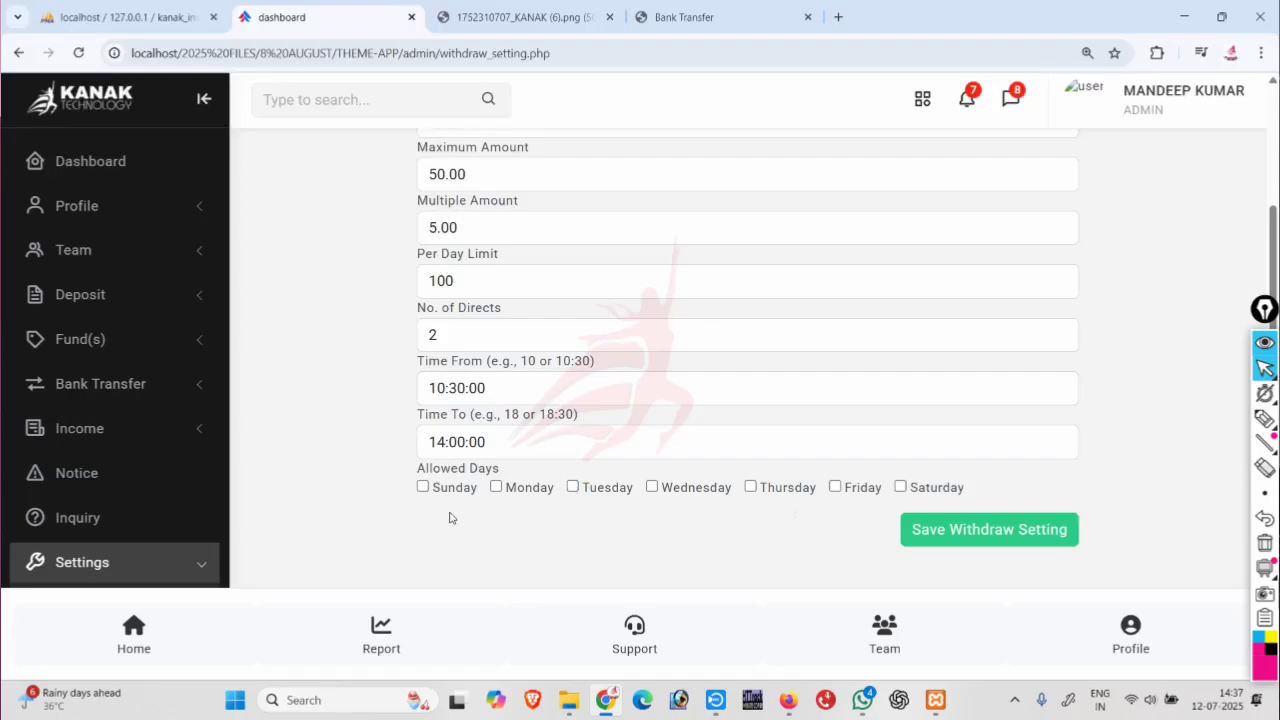
left_click(423, 487)
left_click(423, 487)
left_click(496, 487)
left_click(572, 488)
left_click(652, 487)
left_click(751, 487)
left_click(835, 487)
left_click(835, 487)
left_click(751, 487)
left_click(652, 487)
left_click(576, 490)
left_click(496, 487)
left_click(900, 487)
Tick Monday through Friday alongside Saturday and save the withdraw settings.
left_click(496, 487)
left_click(573, 487)
left_click(652, 487)
left_click(750, 487)
left_click(835, 487)
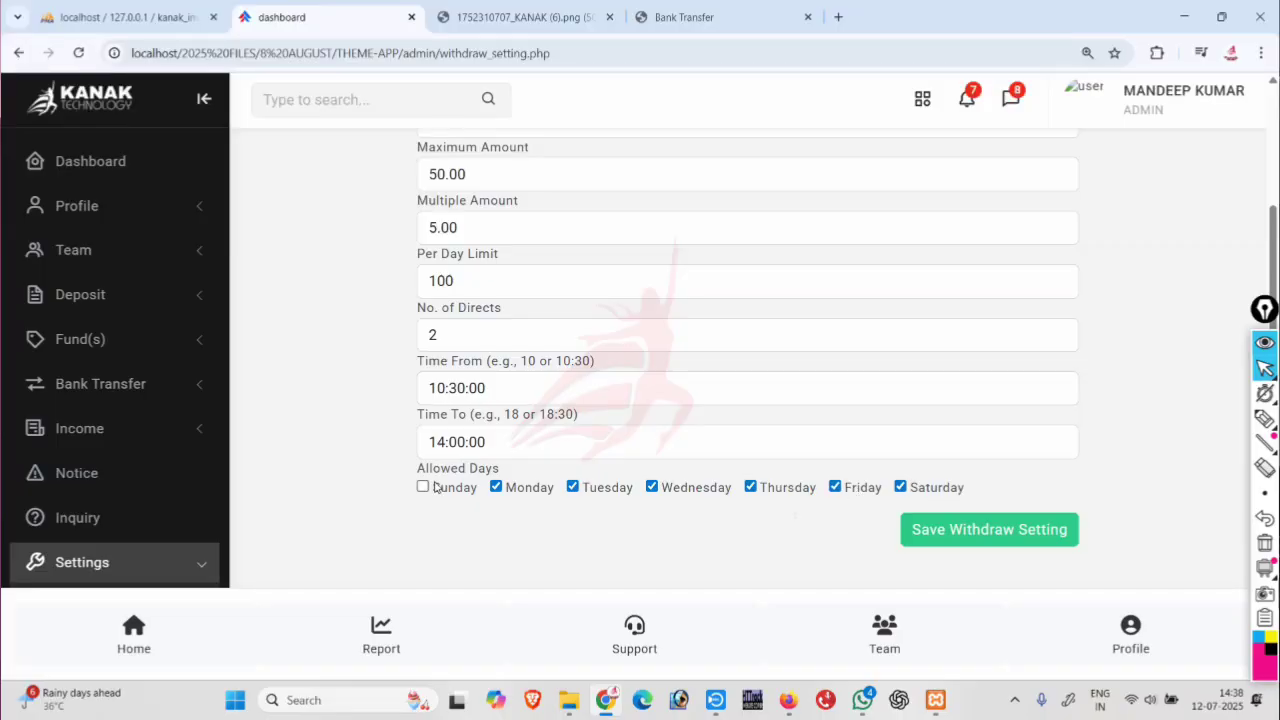
left_click(941, 536)
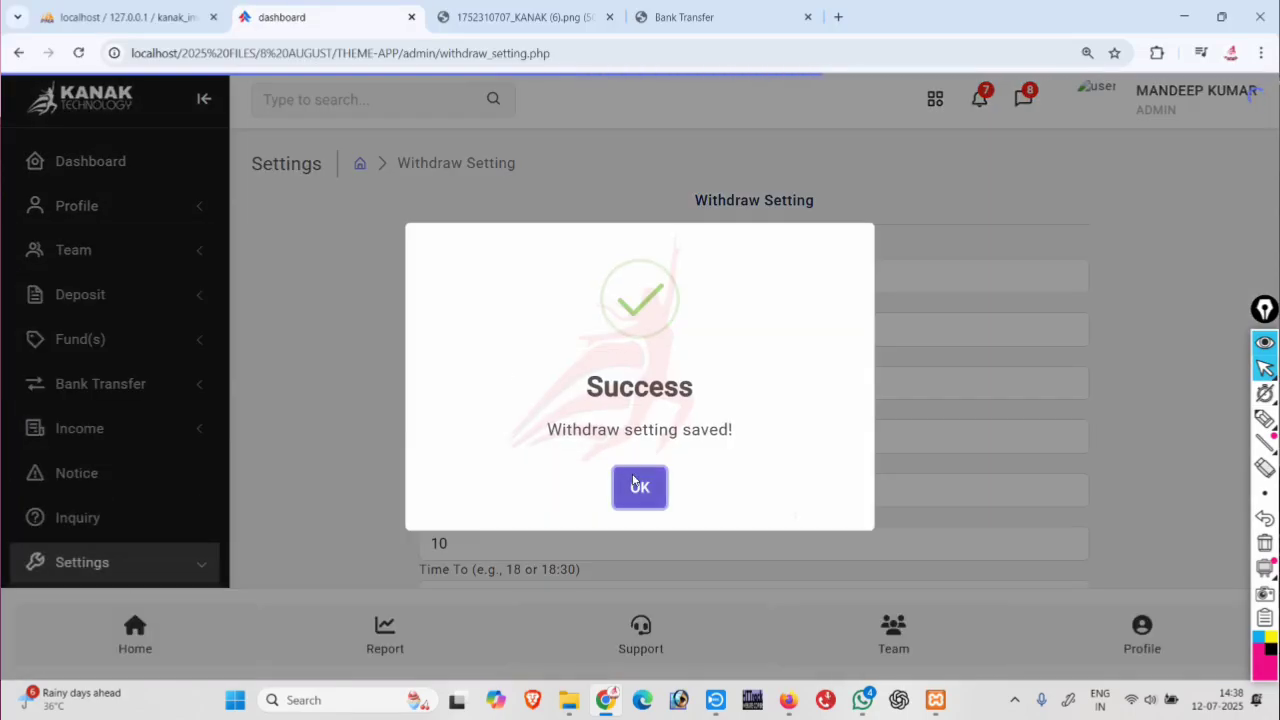
As a member, try a 10 transfer and get the 05:30 AM–02:00 PM withdrawal-hours error.
left_click(638, 486)
left_click(663, 22)
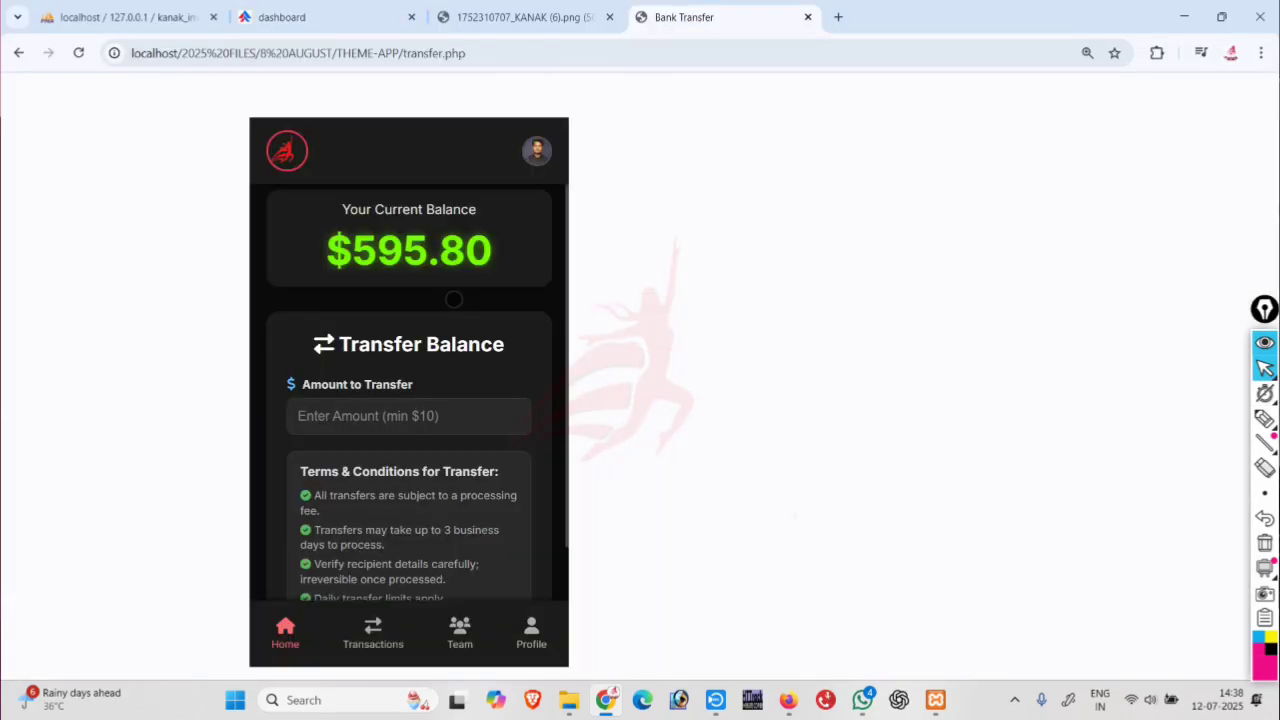
key("F12")
left_click(391, 418)
type("10")
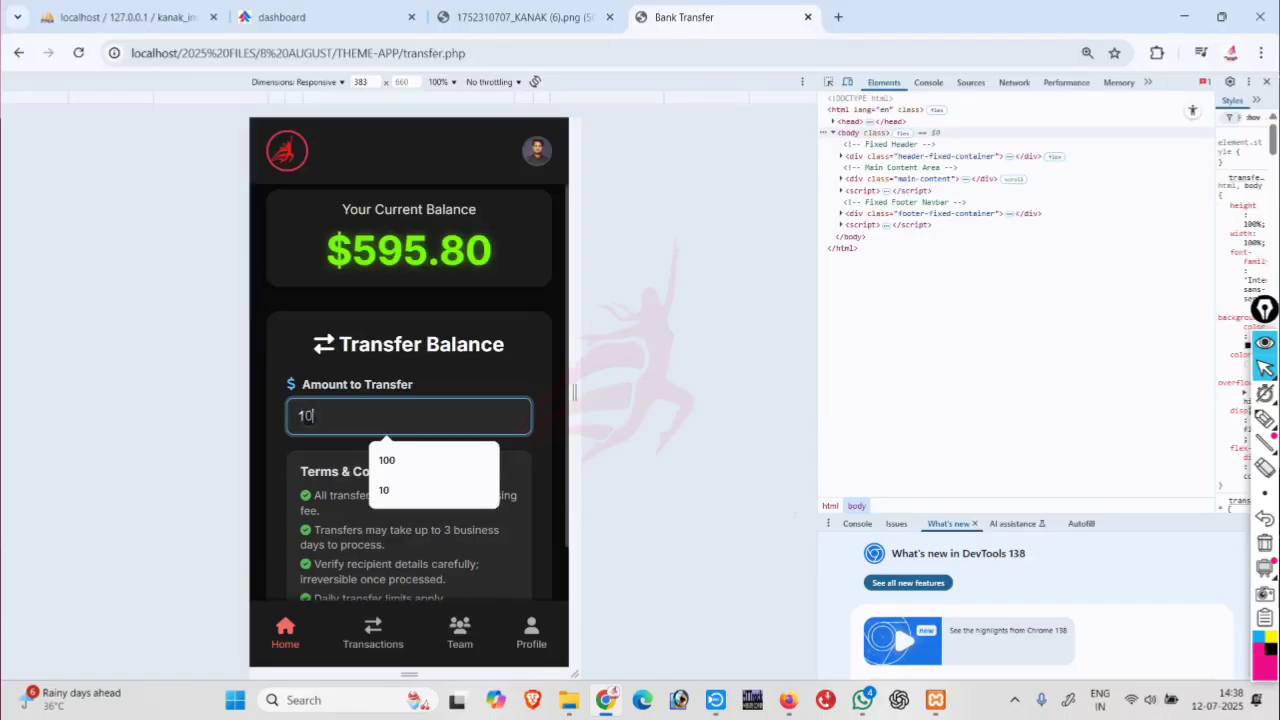
scroll(391, 418, "down", 2)
left_click(354, 520)
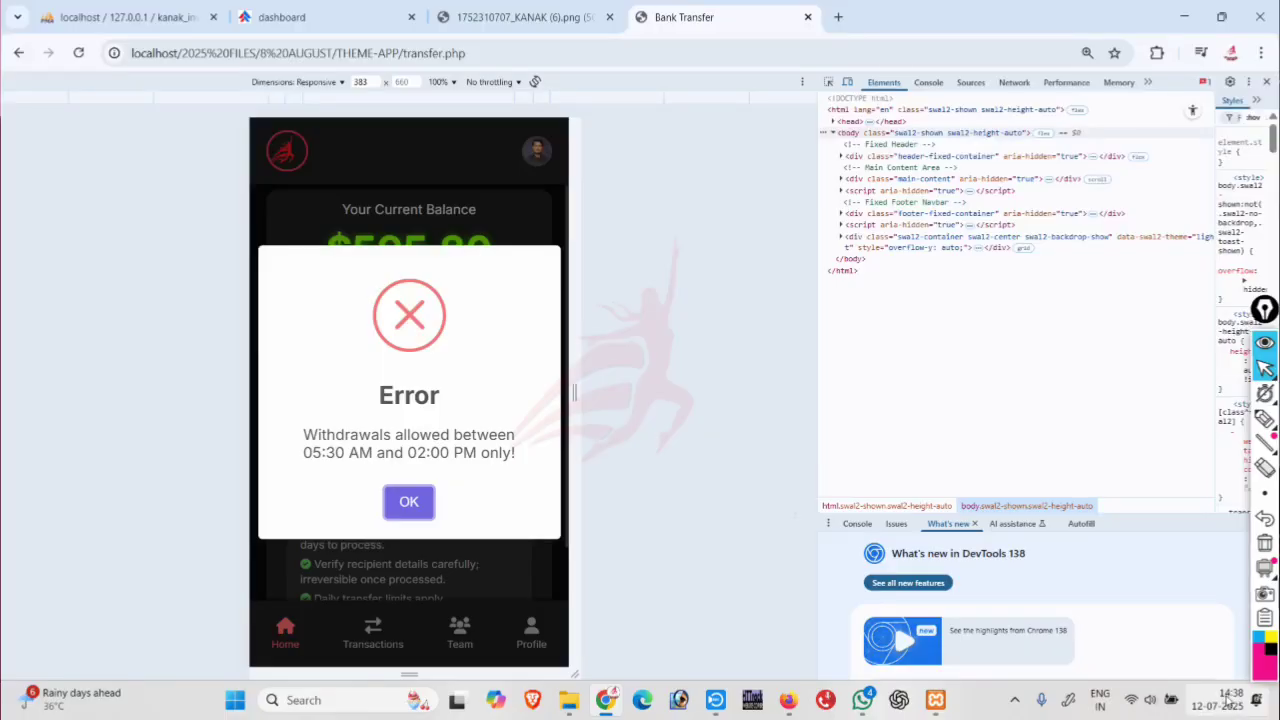
left_click(428, 503)
Change the withdrawal end time to 15:00:00 and save the settings.
left_click(282, 17)
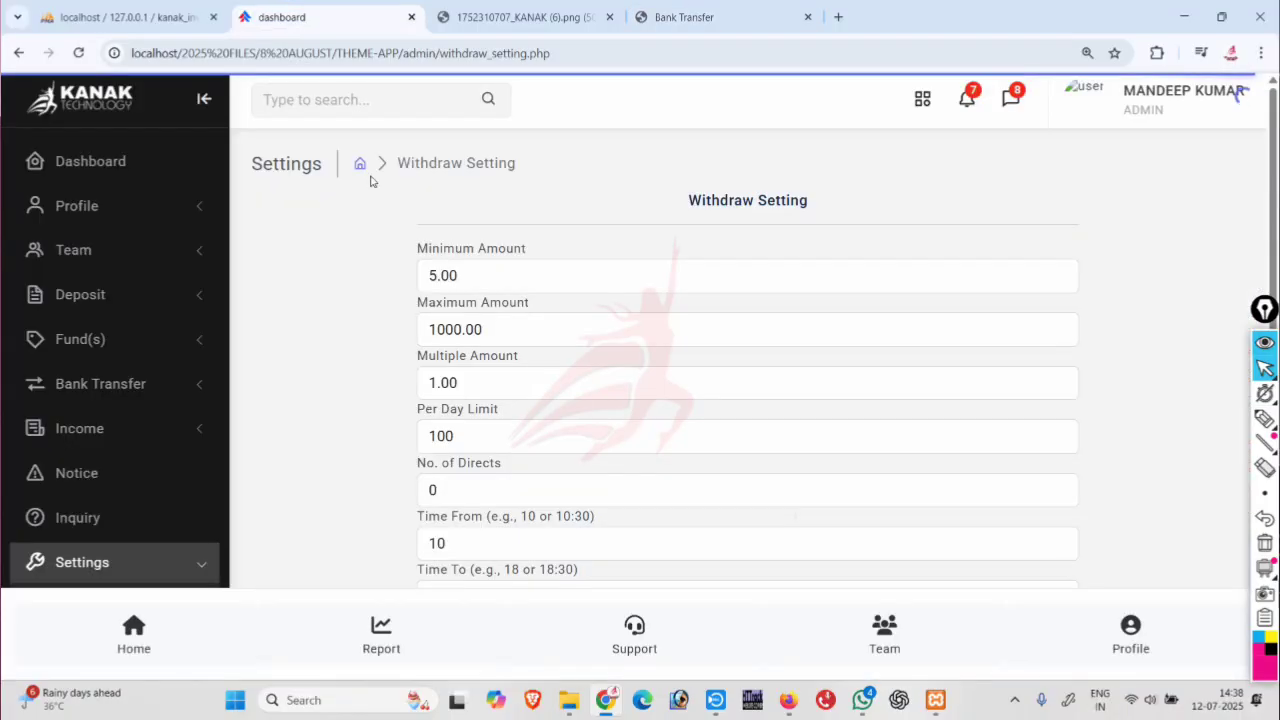
scroll(537, 520, "down", 2)
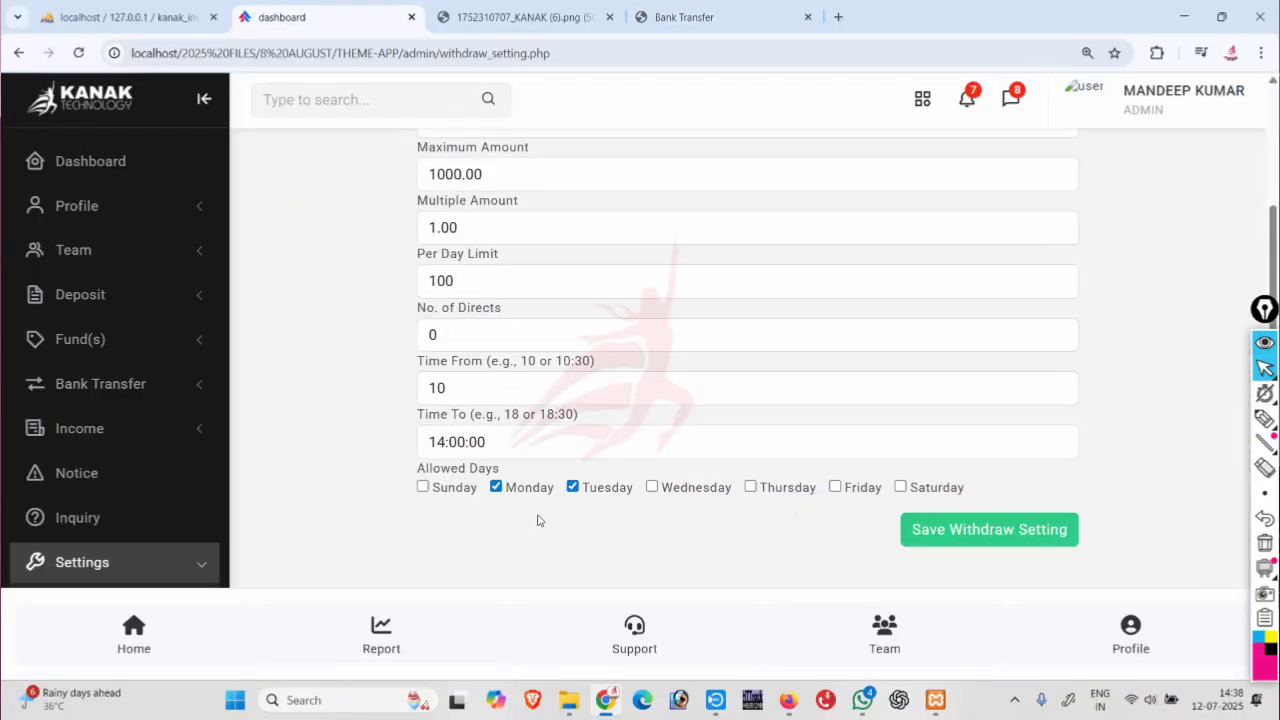
left_click(446, 443)
key("BackSpace")
type("5")
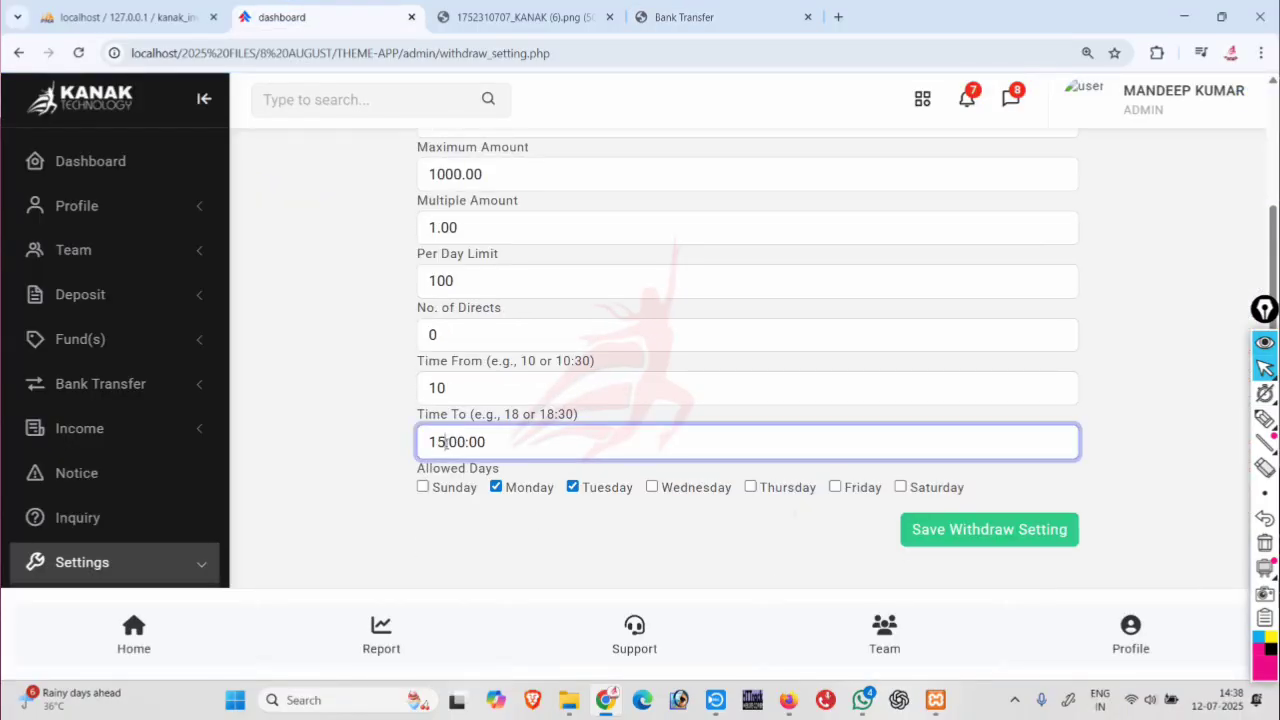
left_click(946, 528)
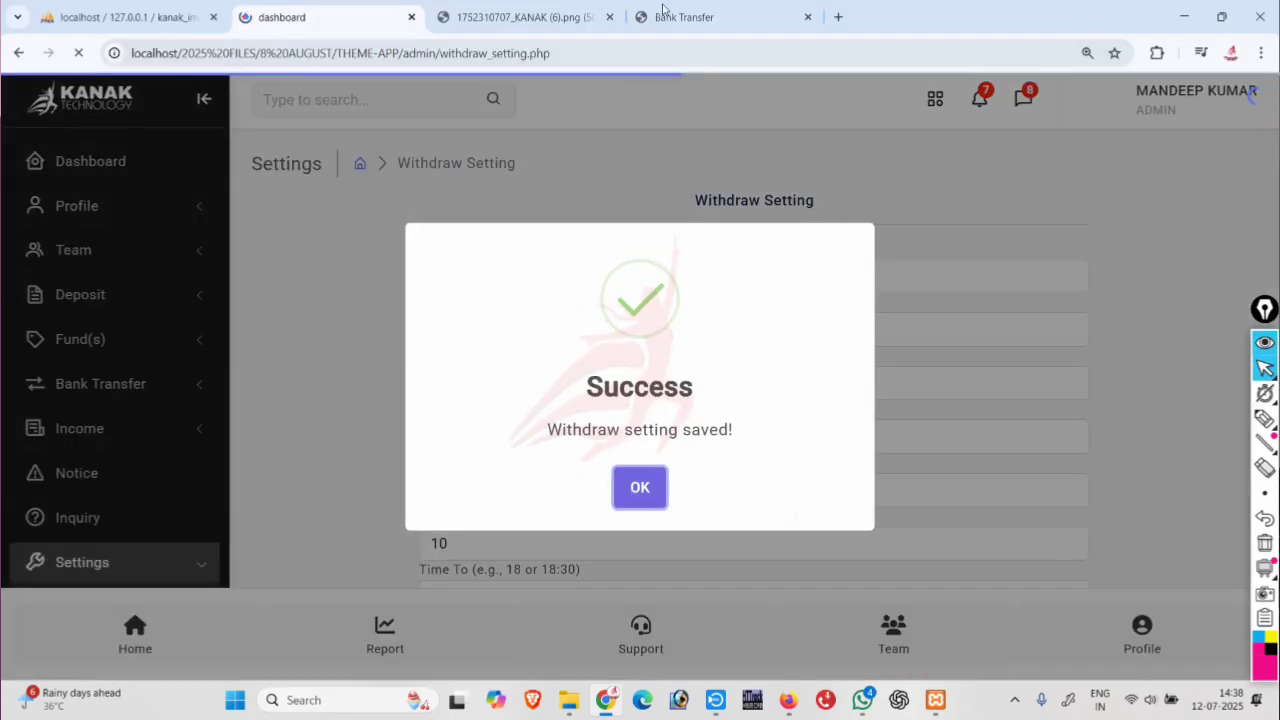
Retest a 10 member transfer, now refused because Saturday withdrawals aren't allowed.
left_click(665, 12)
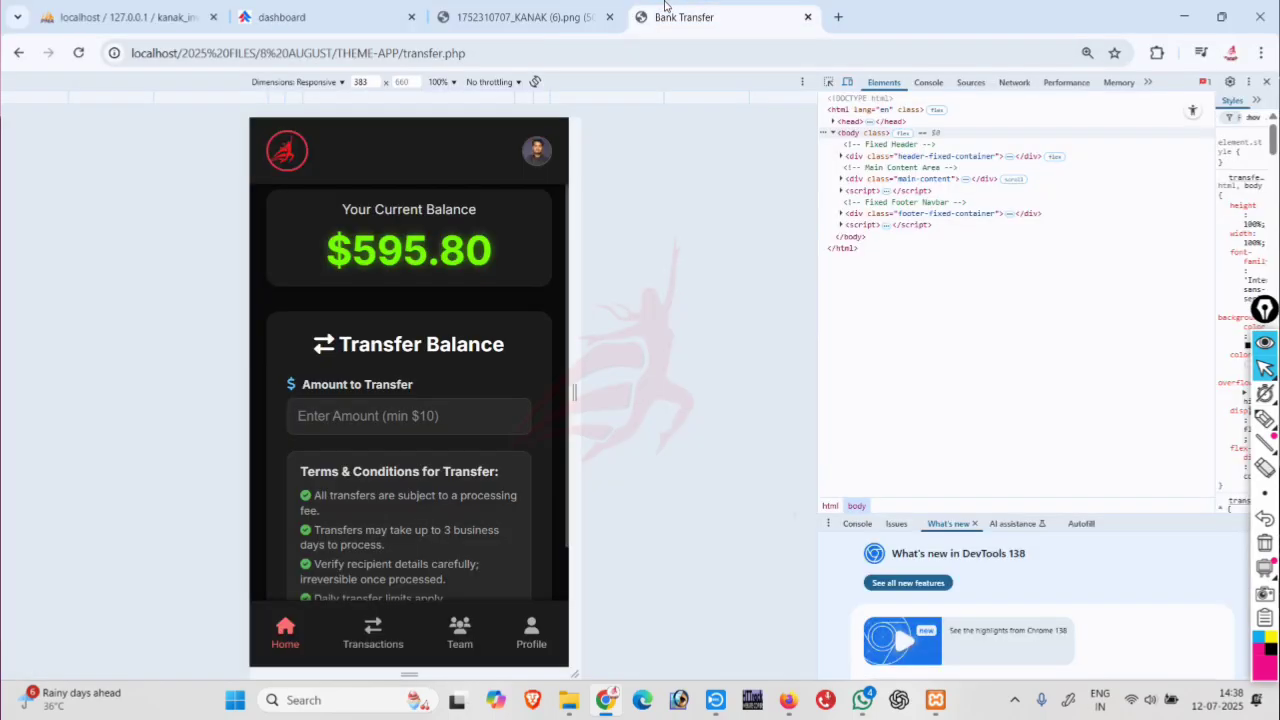
left_click(362, 413)
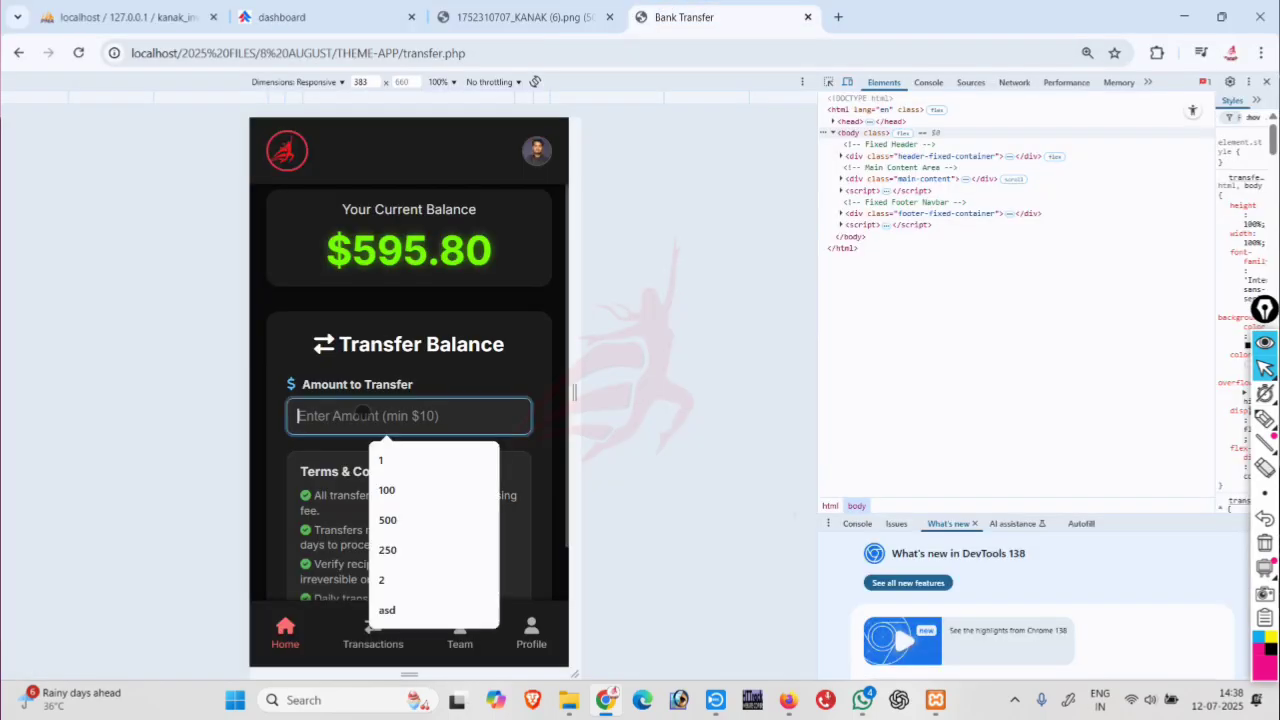
type("10")
scroll(350, 450, "down", 2)
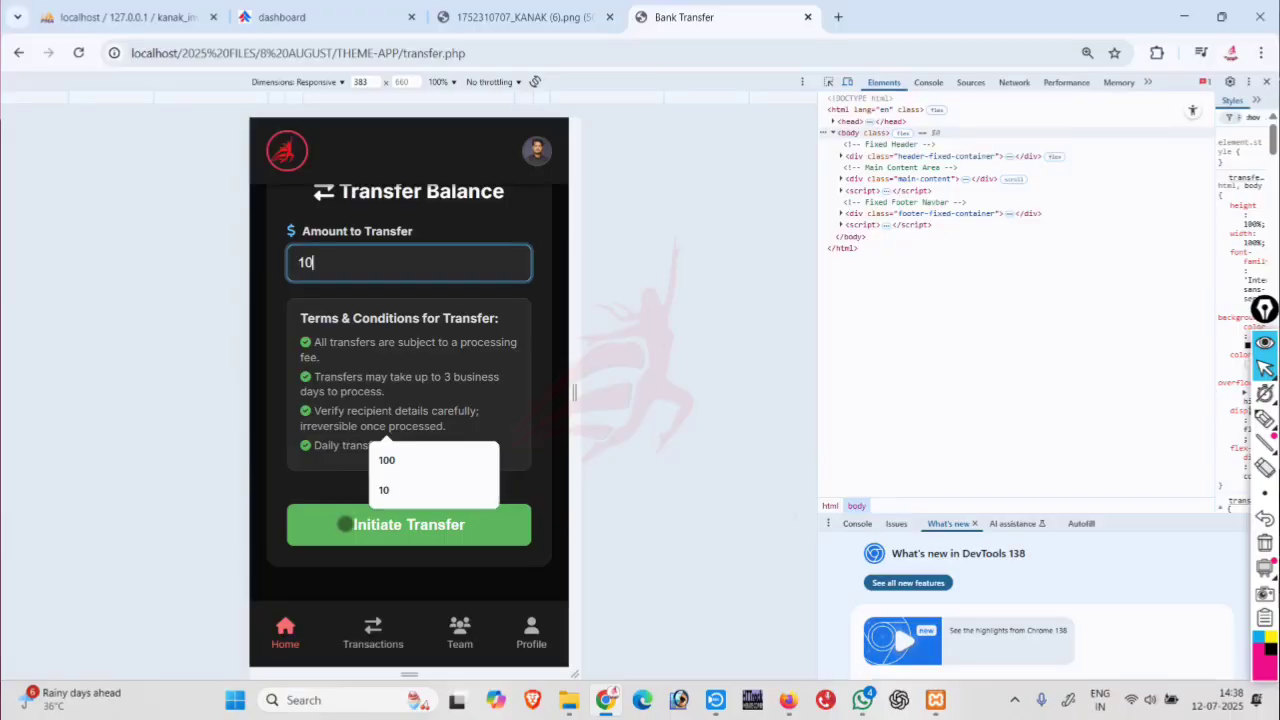
left_click(344, 524)
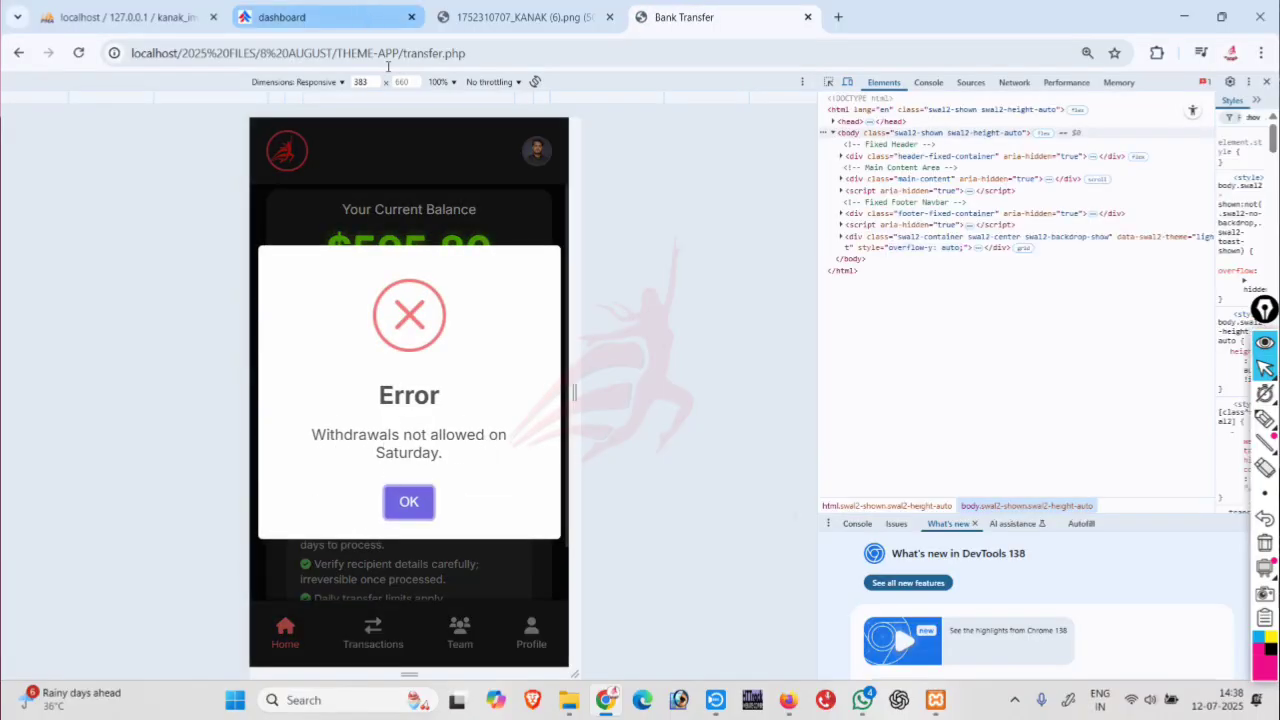
left_click(388, 17)
left_click(640, 486)
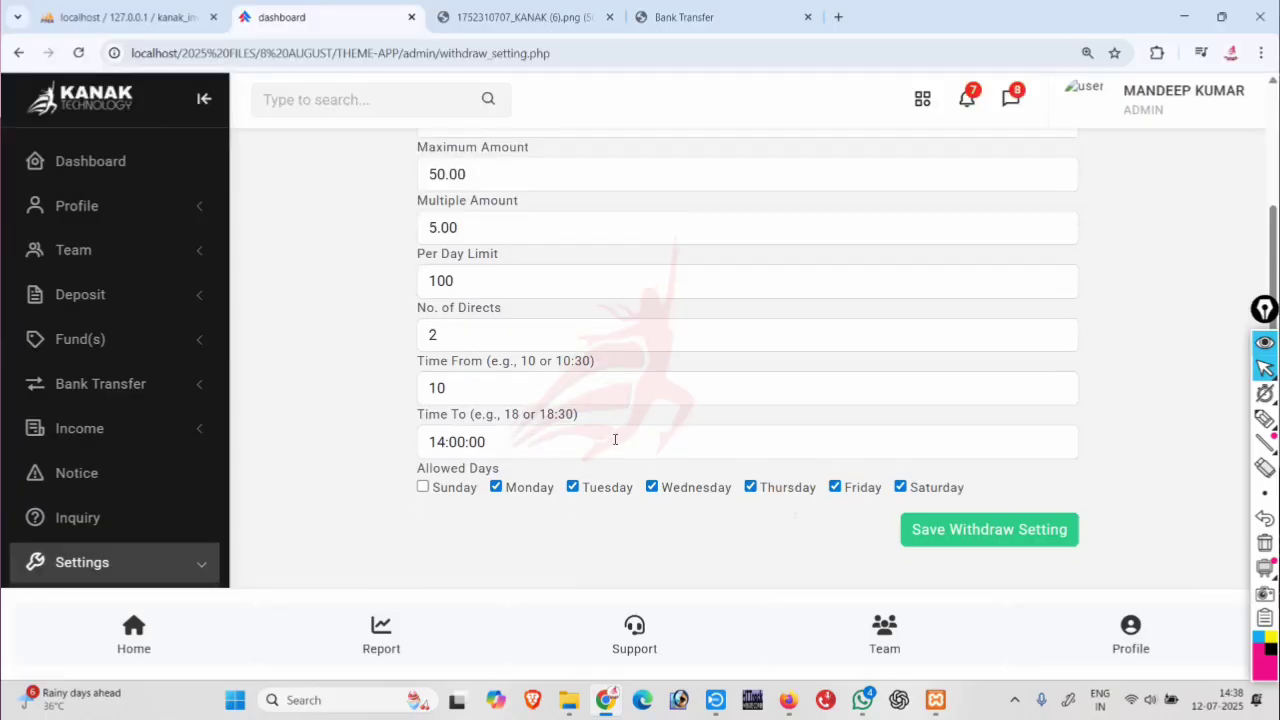
Allow Saturday withdrawals, save, and reload the settings page to verify.
left_click(966, 540)
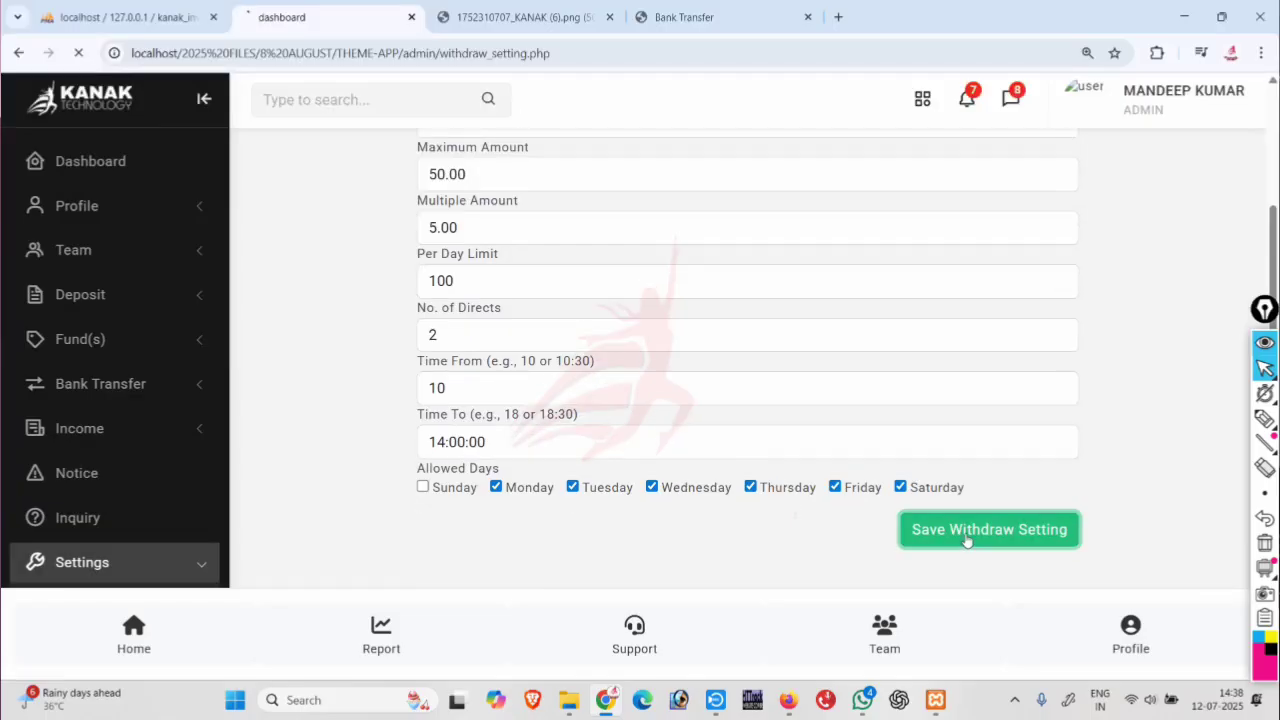
left_click(623, 487)
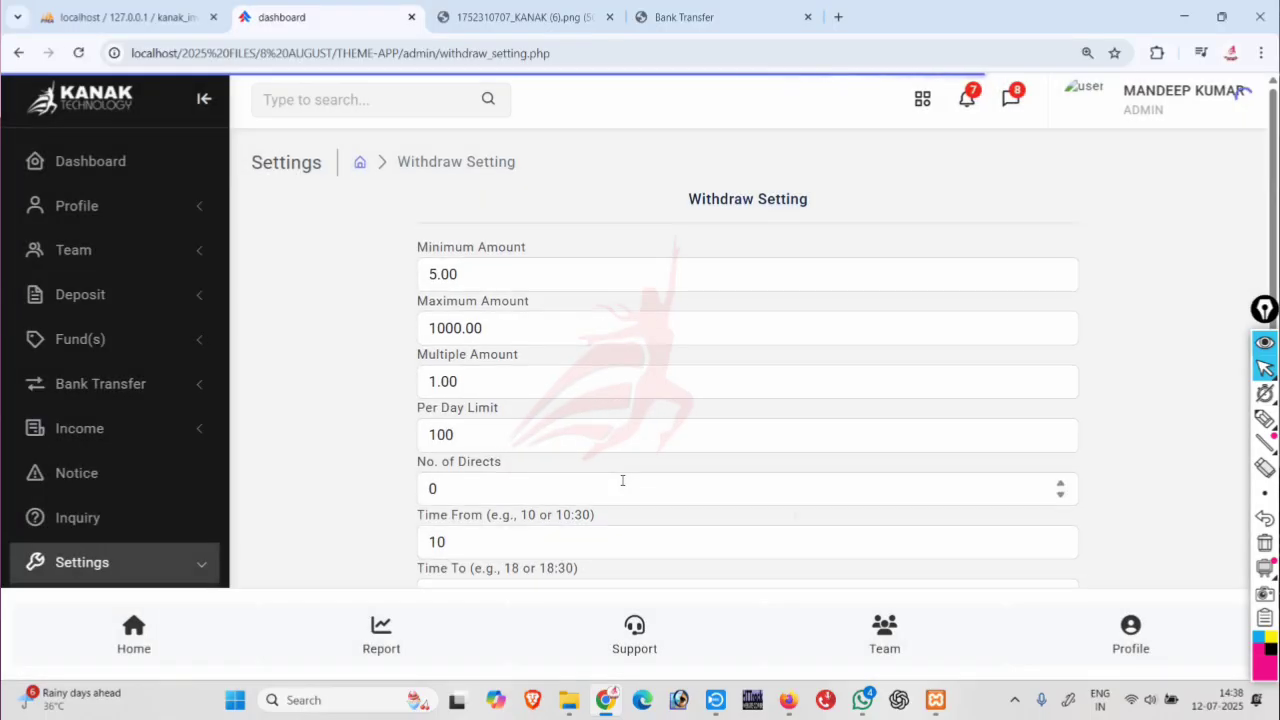
scroll(622, 481, "down", 2)
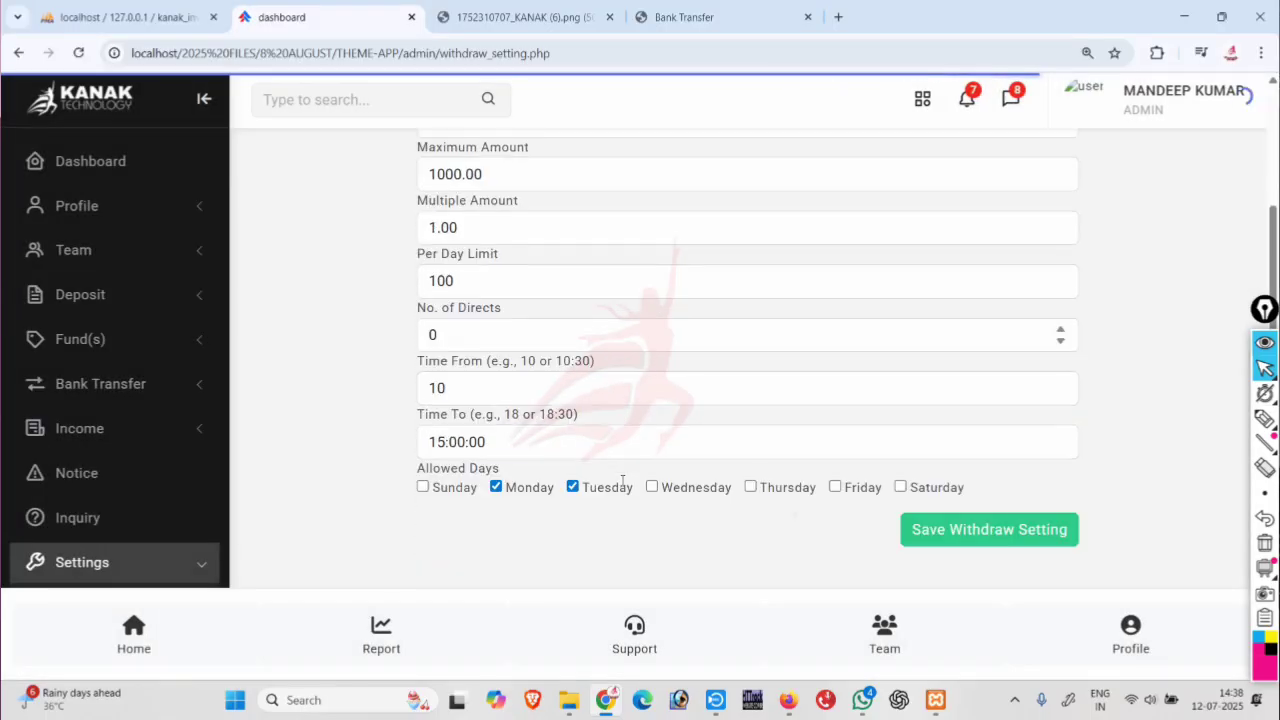
left_click(900, 487)
left_click(925, 528)
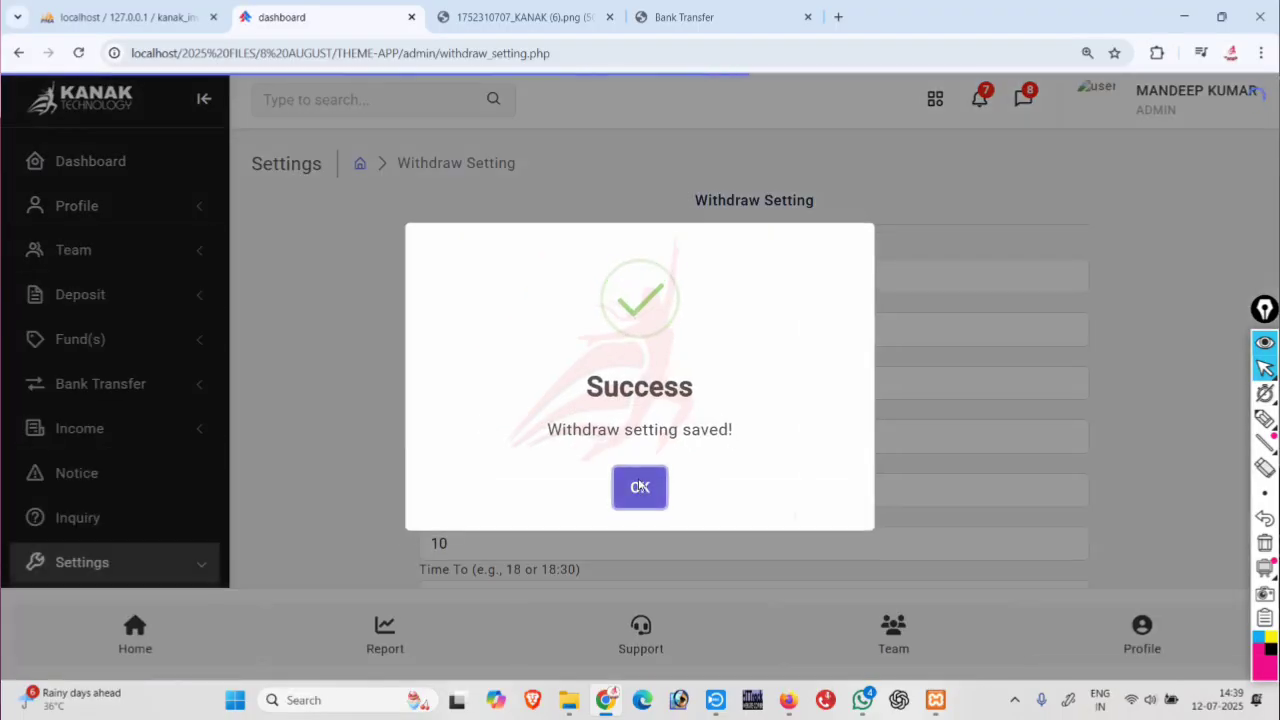
left_click(634, 484)
left_click(618, 55)
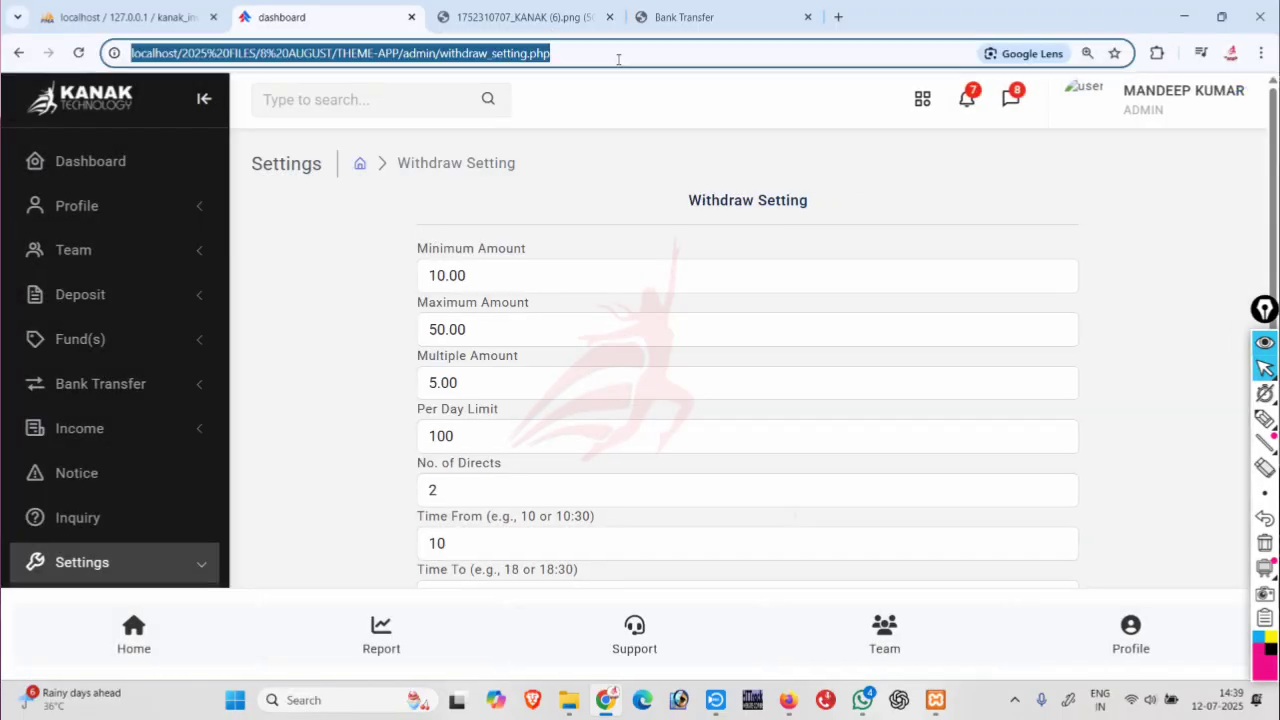
key("Return")
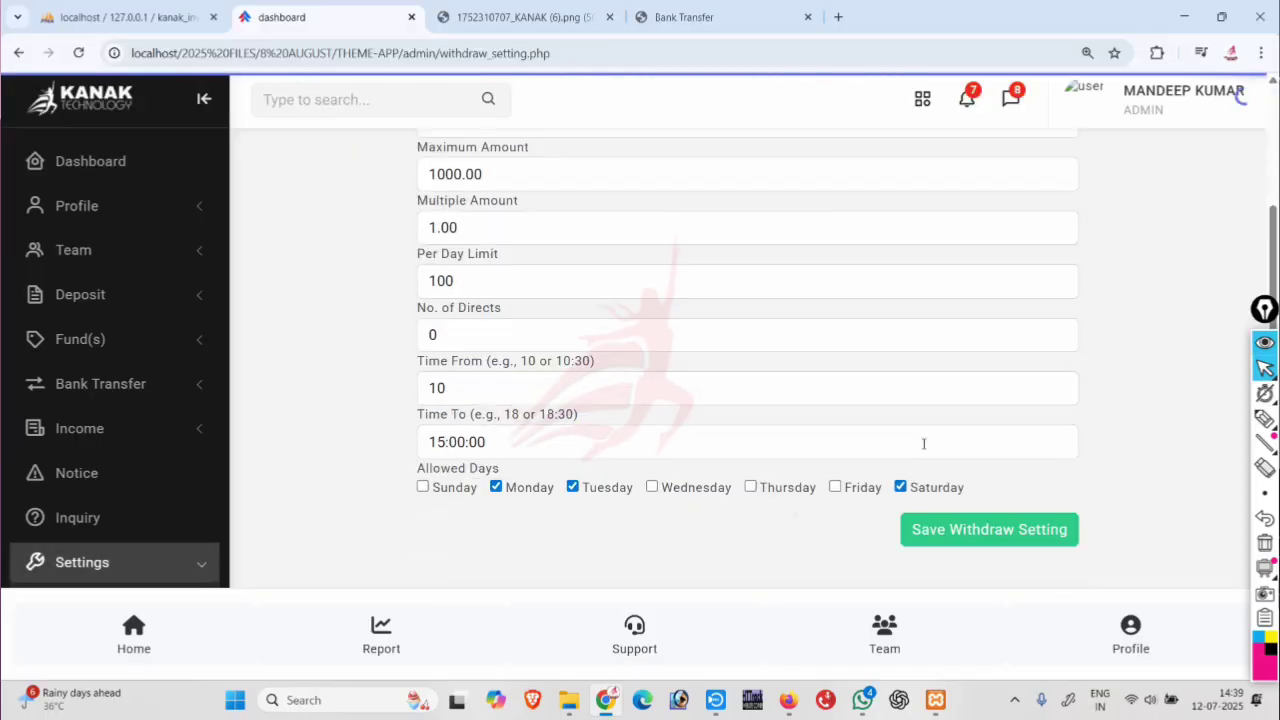
Reload the transfer page and retry a 10 transfer, refused for exceeding the per-day limit.
left_click(690, 17)
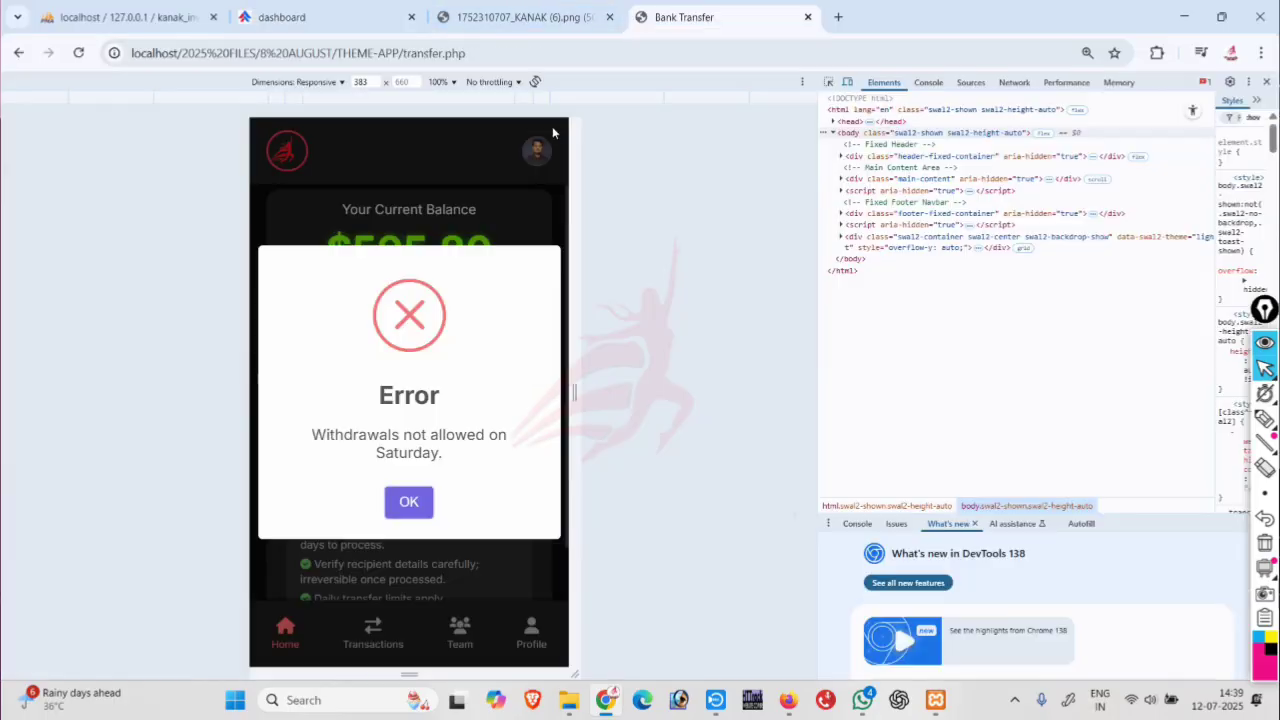
left_click(526, 53)
key("Return")
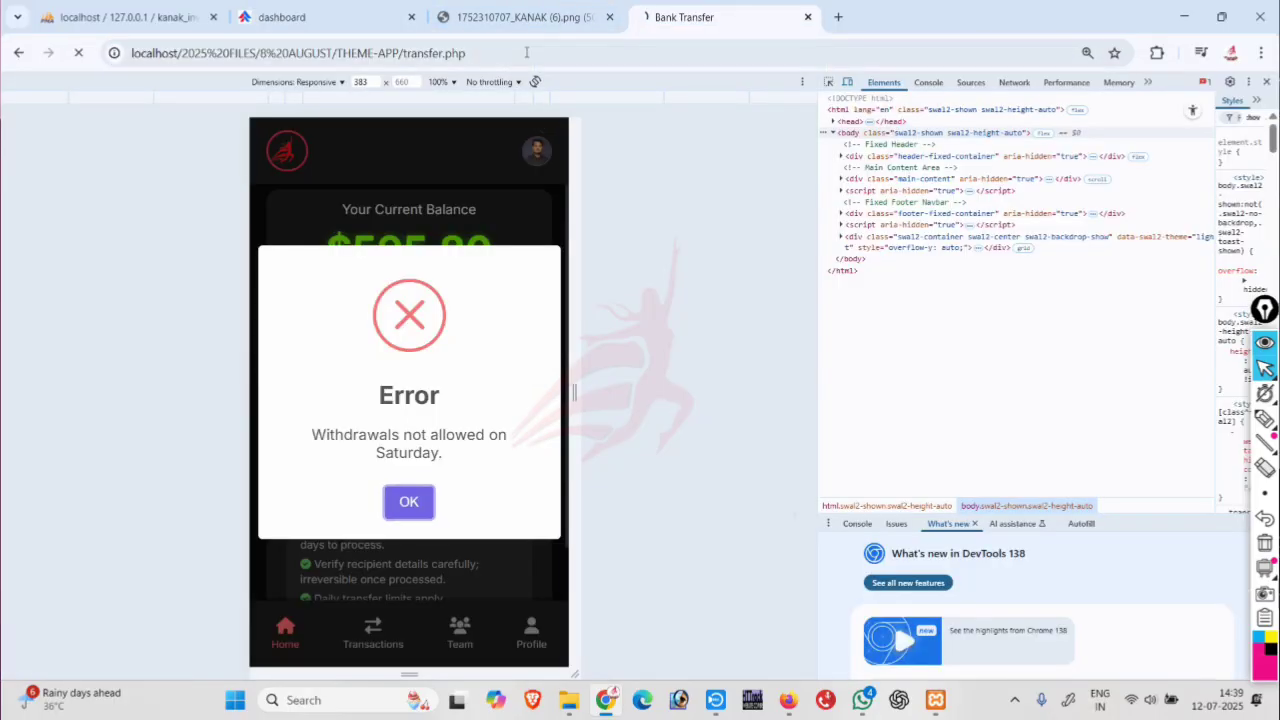
left_click(382, 404)
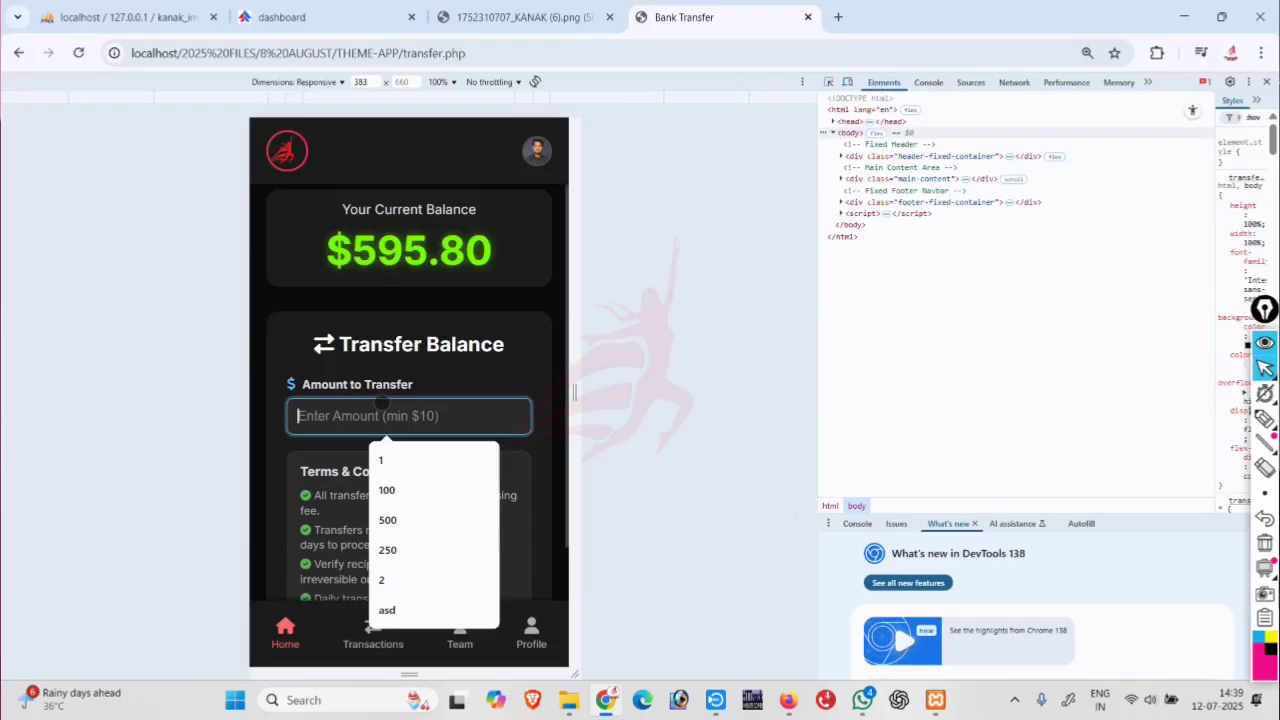
type("10")
scroll(320, 480, "down", 1)
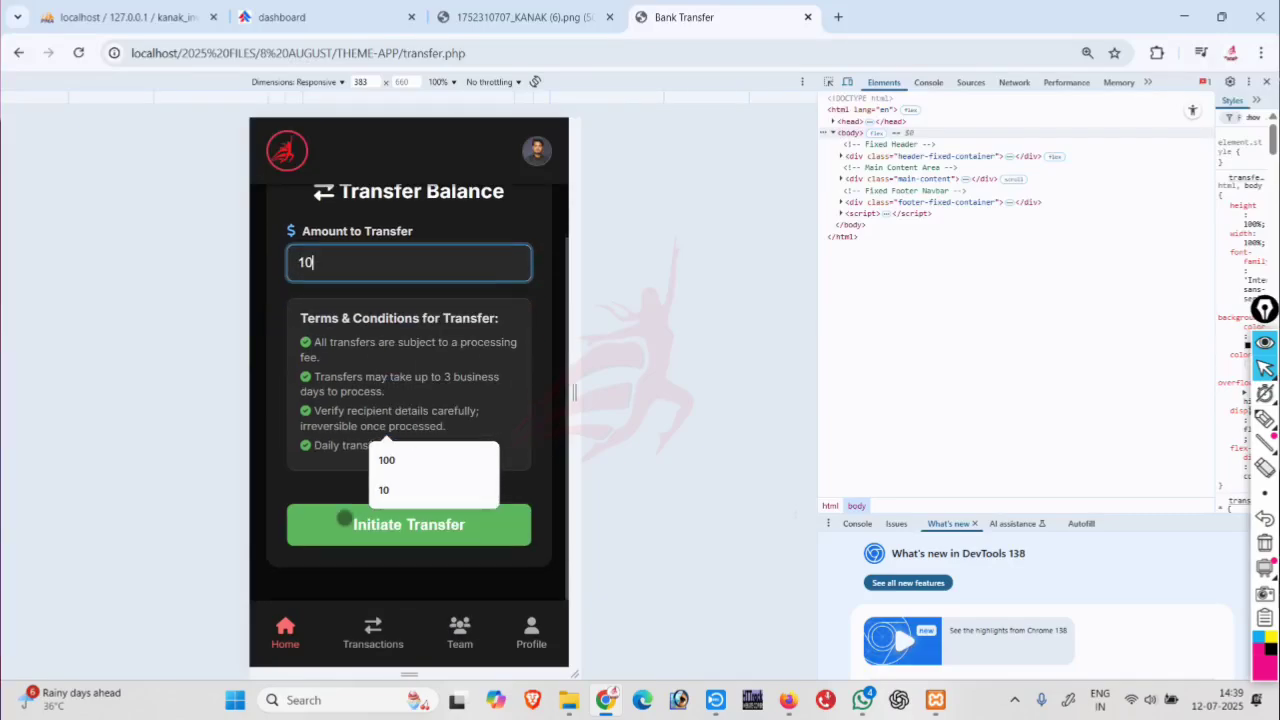
left_click(343, 522)
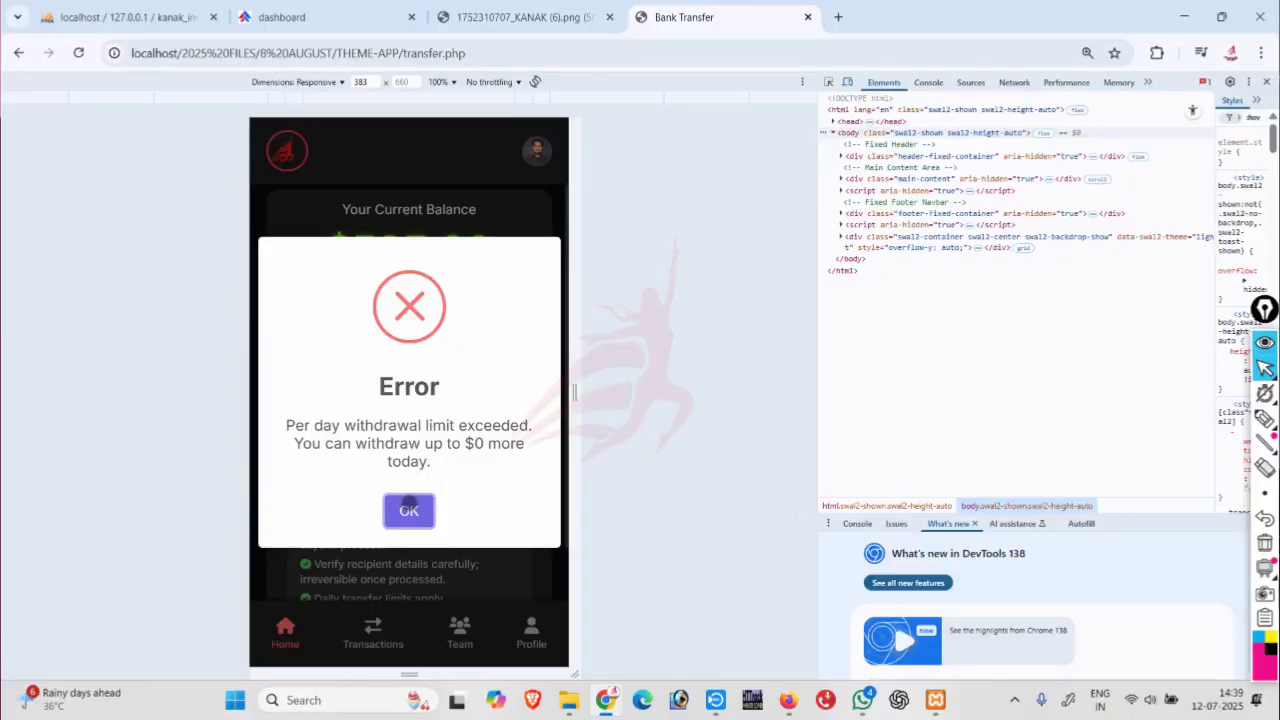
left_click(409, 508)
Delete withdraw_table rows 16 and 17 (the 10.00 and 90.00 withdrawals) in phpMyAdmin.
left_click(140, 17)
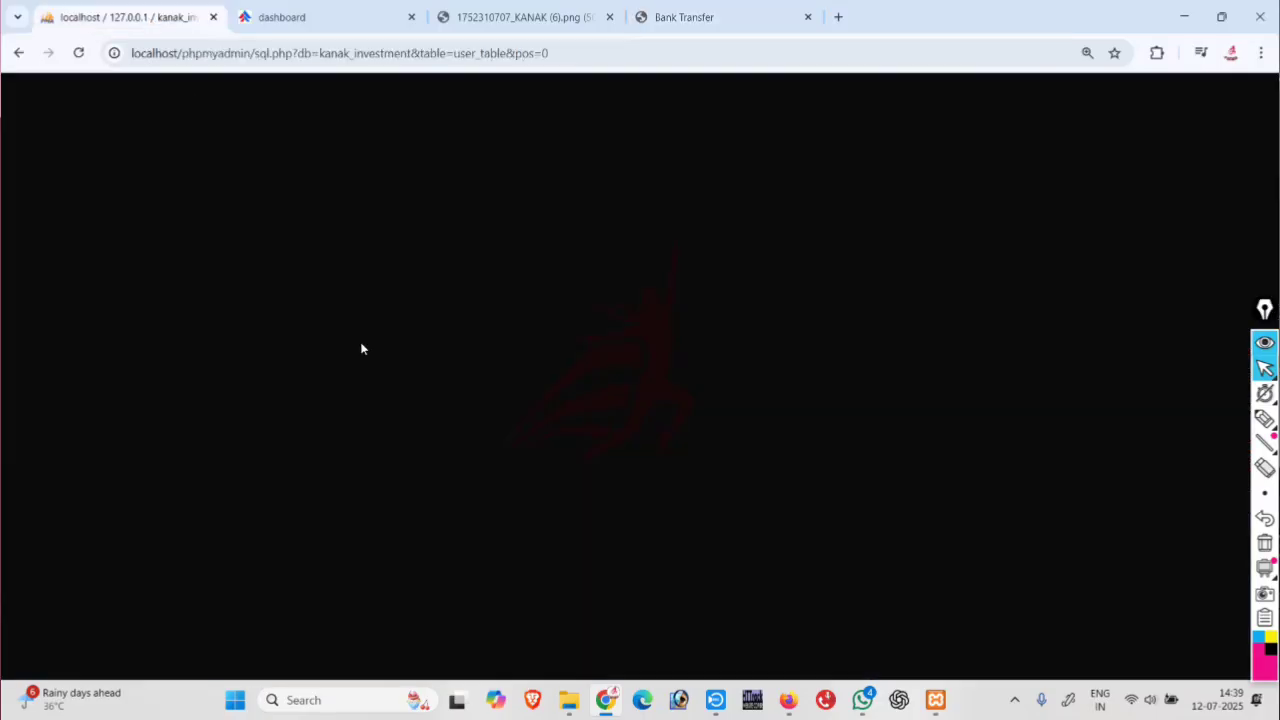
scroll(138, 440, "down", 1)
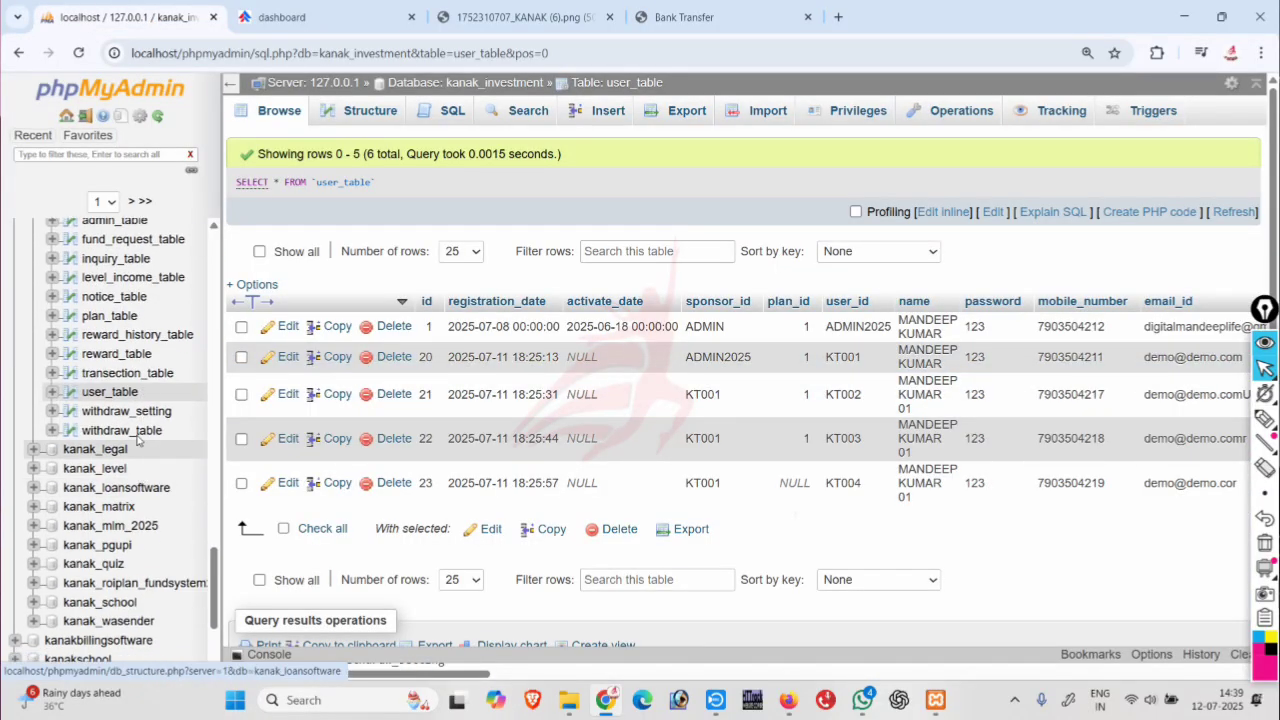
left_click(124, 430)
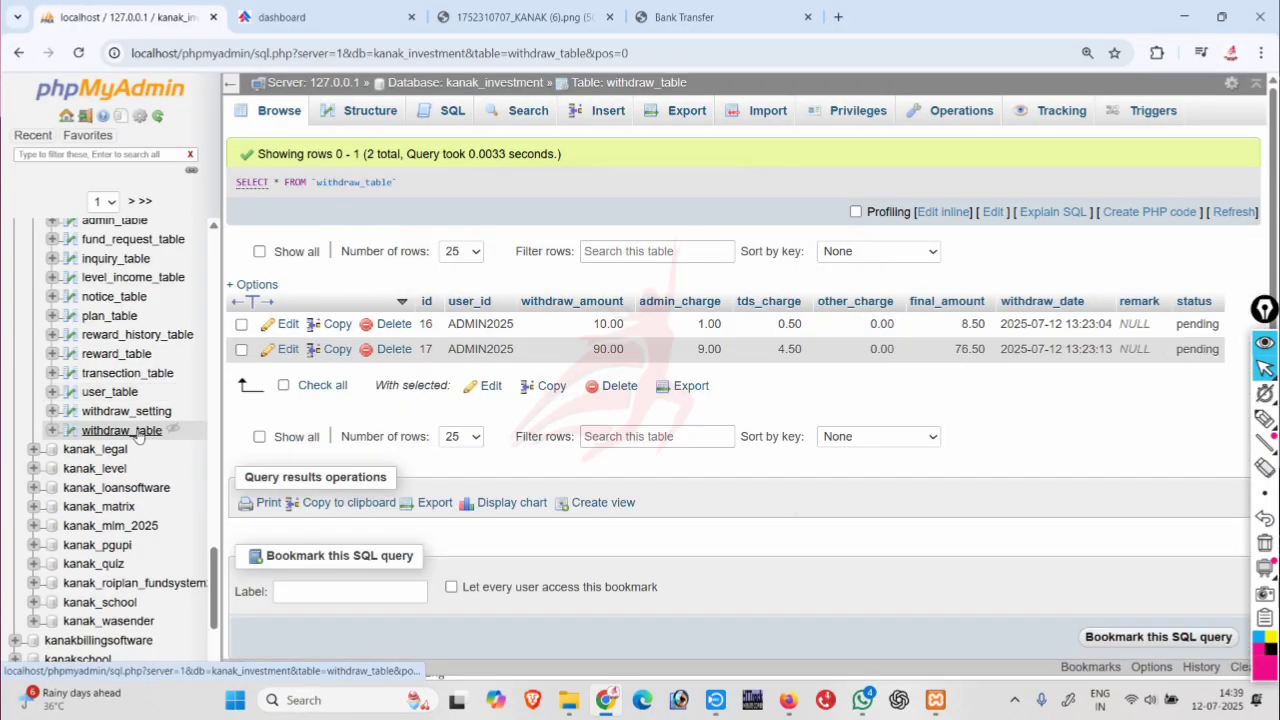
left_click(283, 386)
left_click(608, 386)
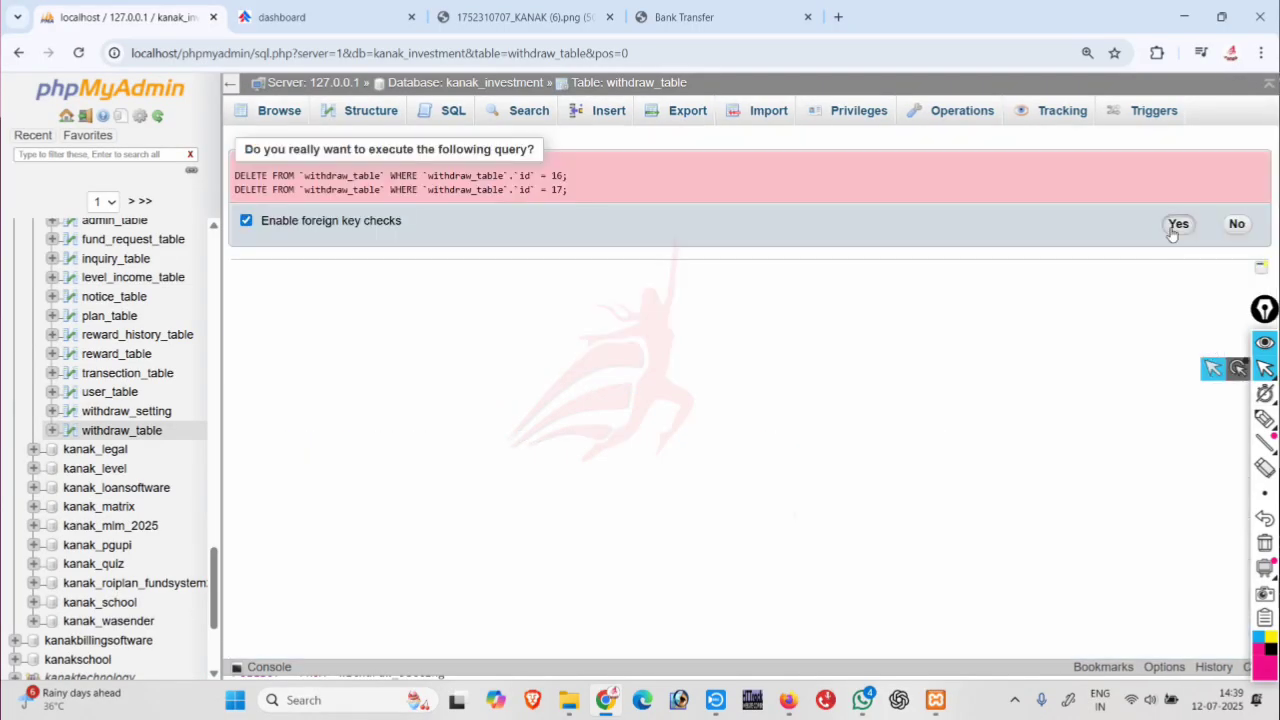
left_click(1172, 226)
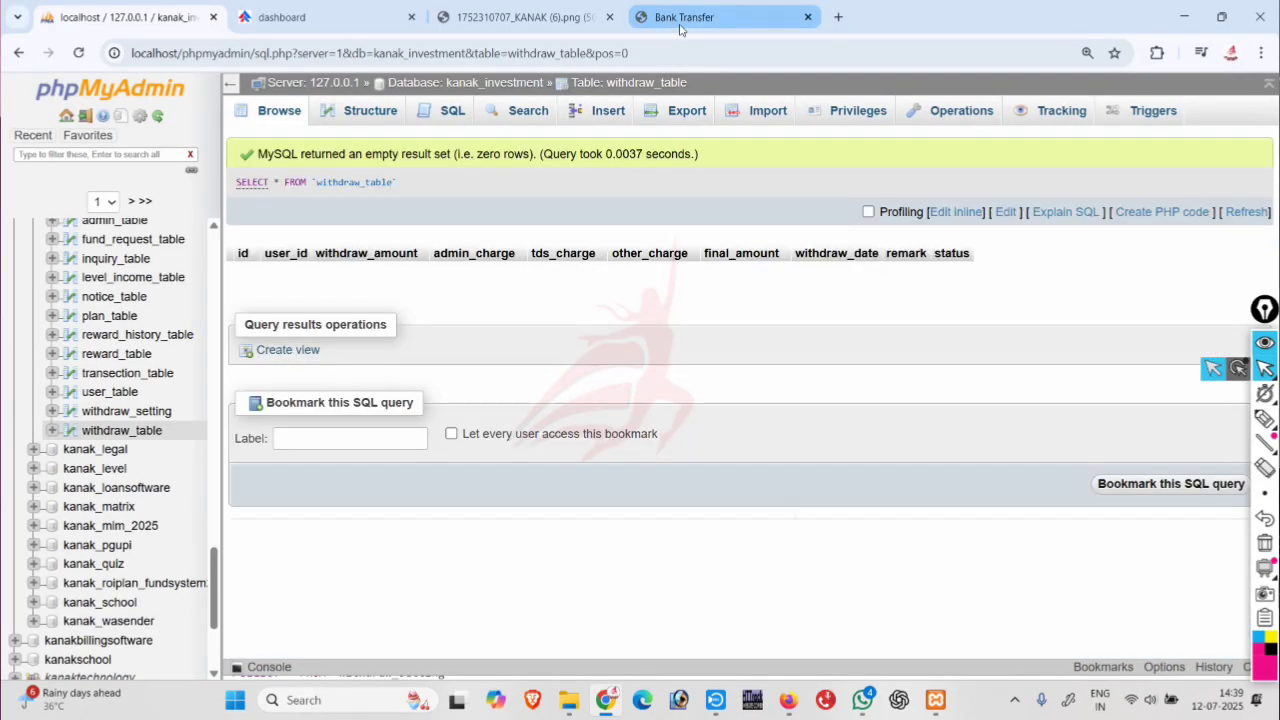
Reload the transfer page, withdraw 50, then see a 70 request blocked by the daily limit.
left_click(680, 20)
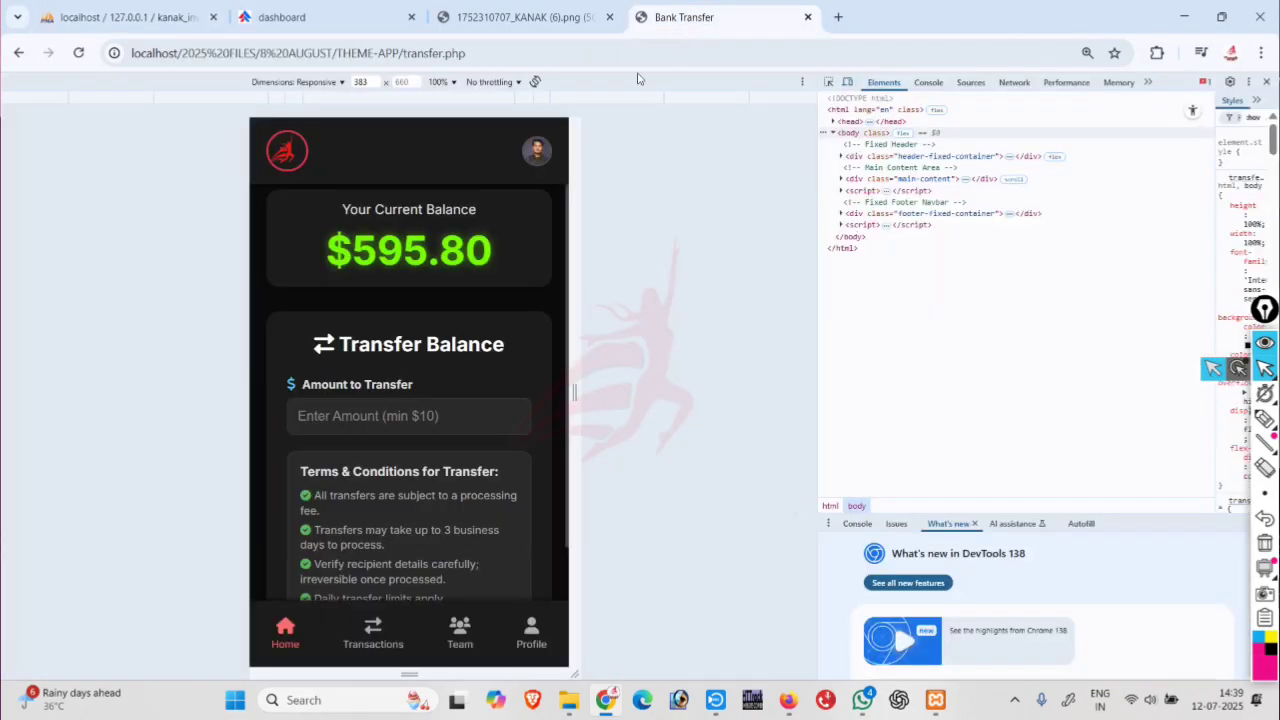
left_click(523, 49)
key("Return")
left_click(355, 410)
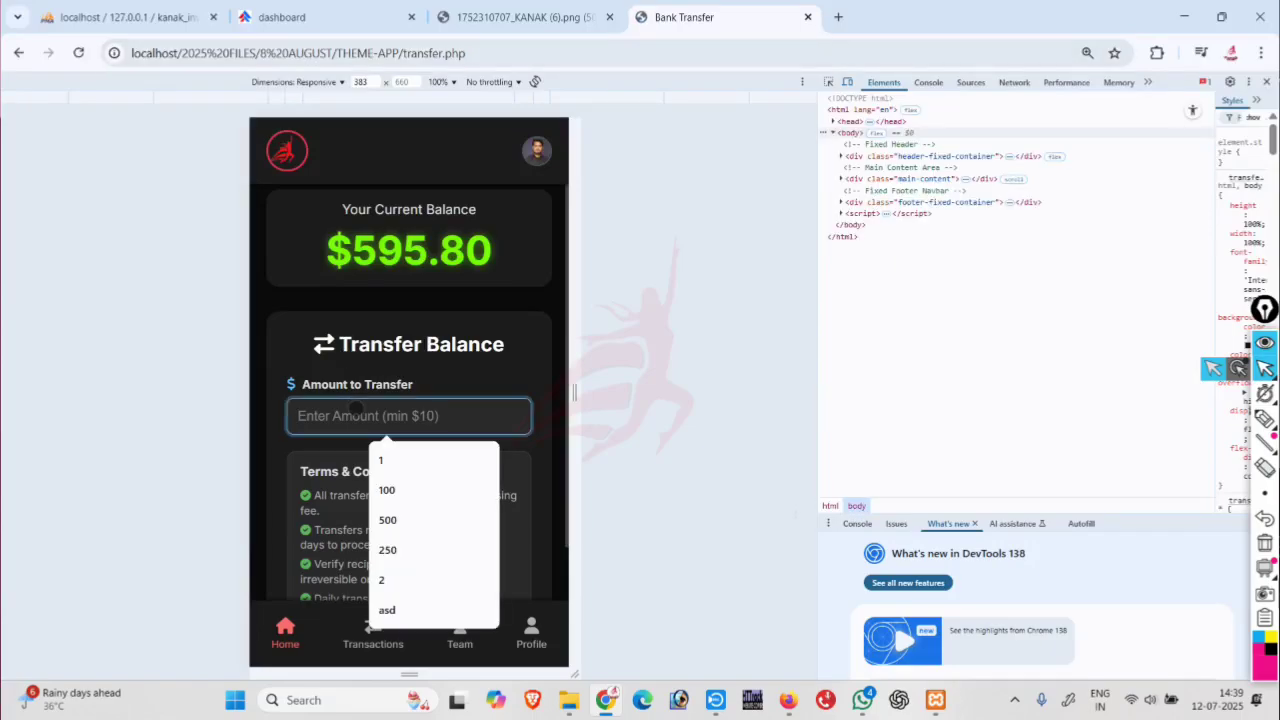
type("50")
scroll(341, 512, "down", 2)
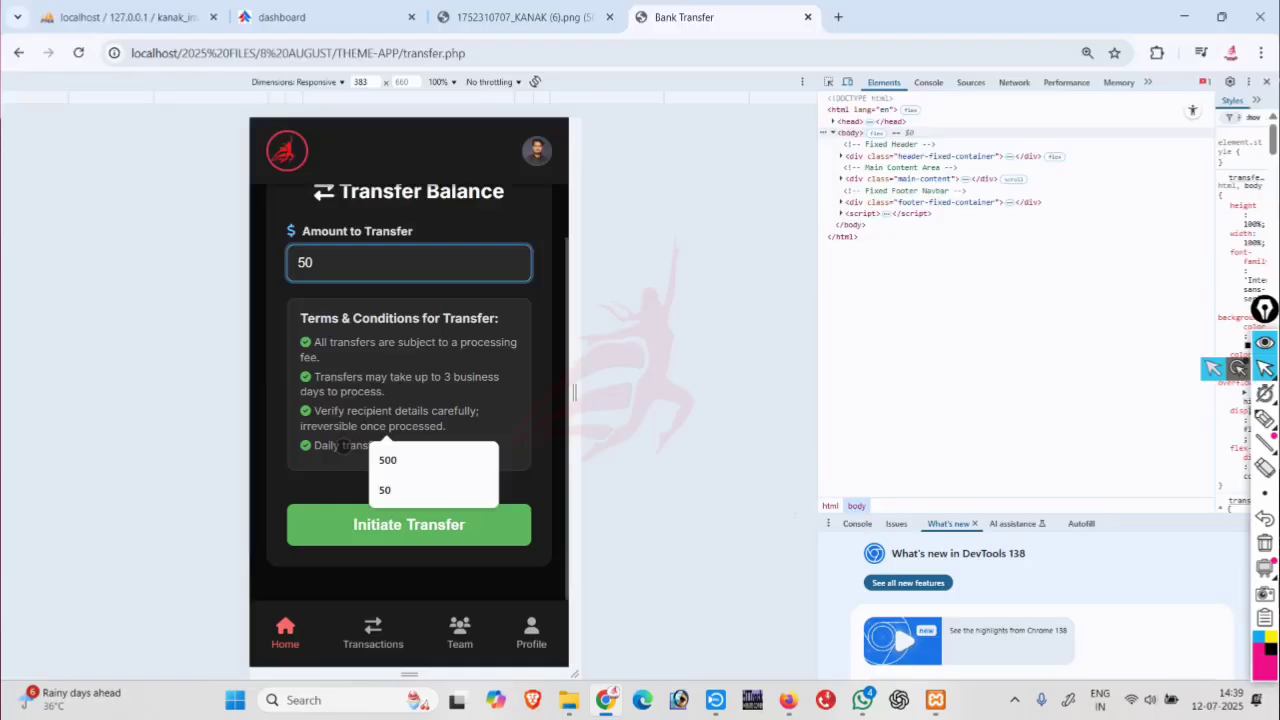
left_click(341, 516)
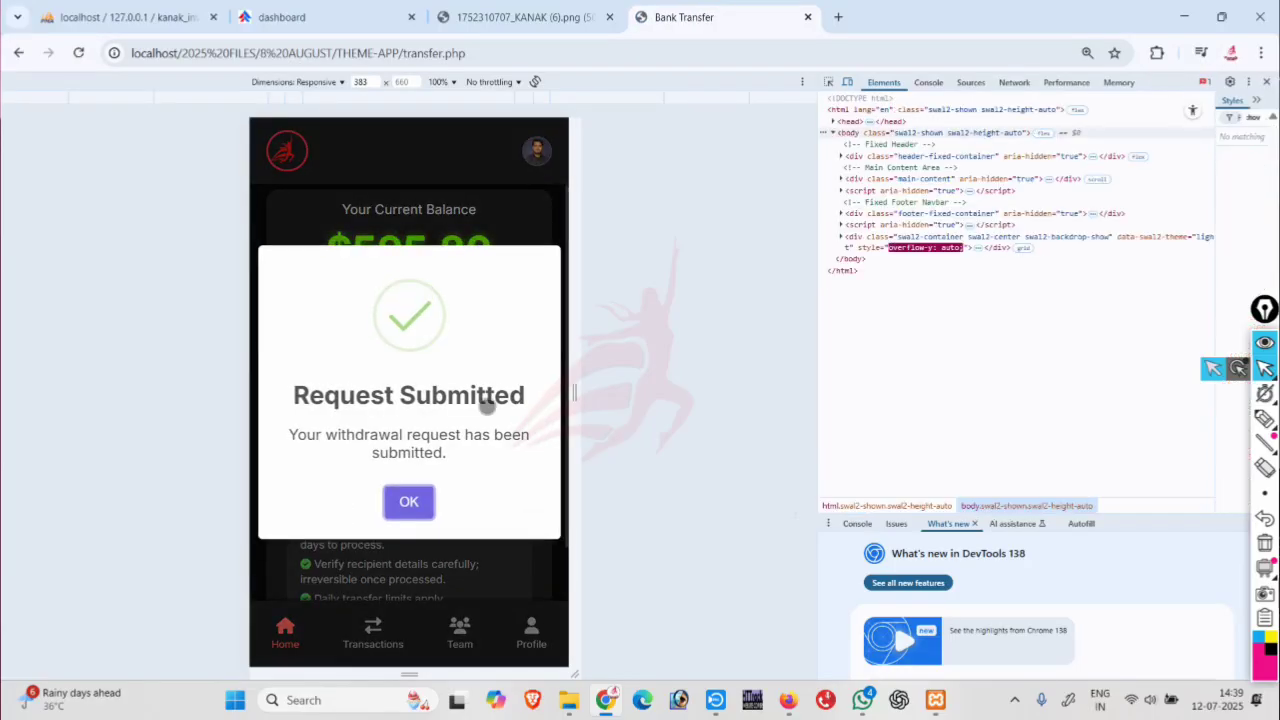
left_click(408, 500)
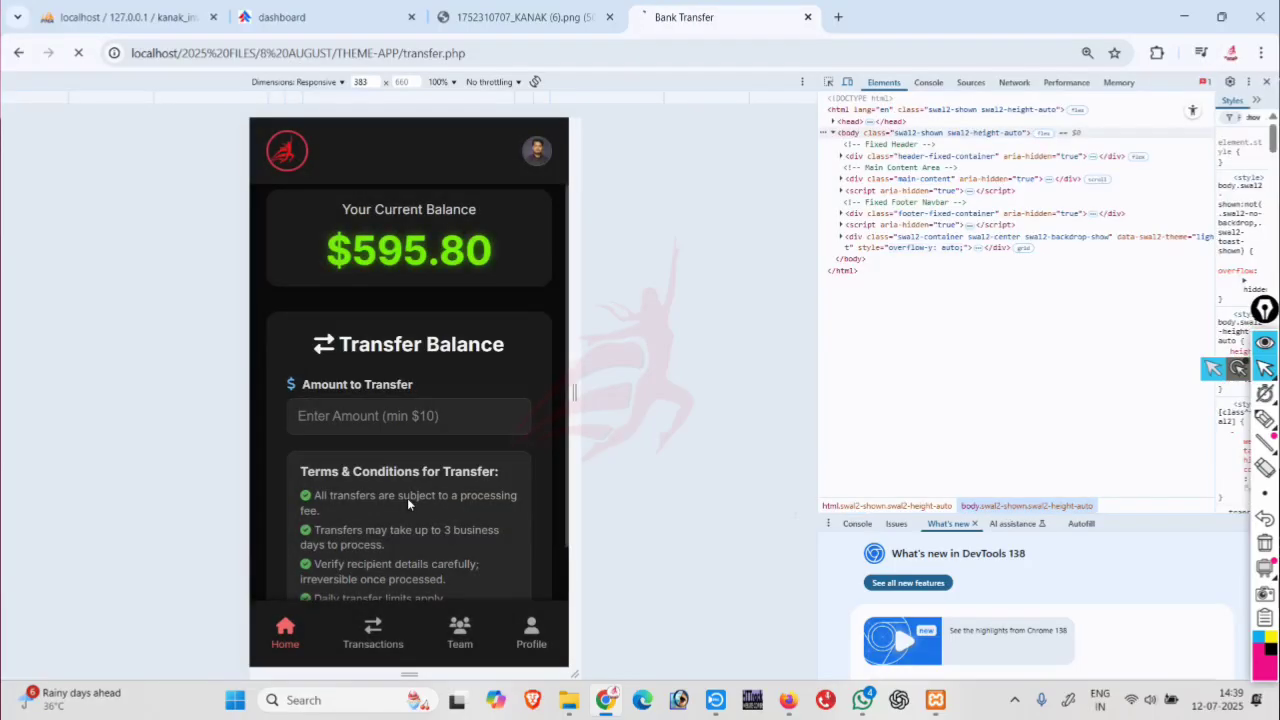
left_click(381, 428)
type("70")
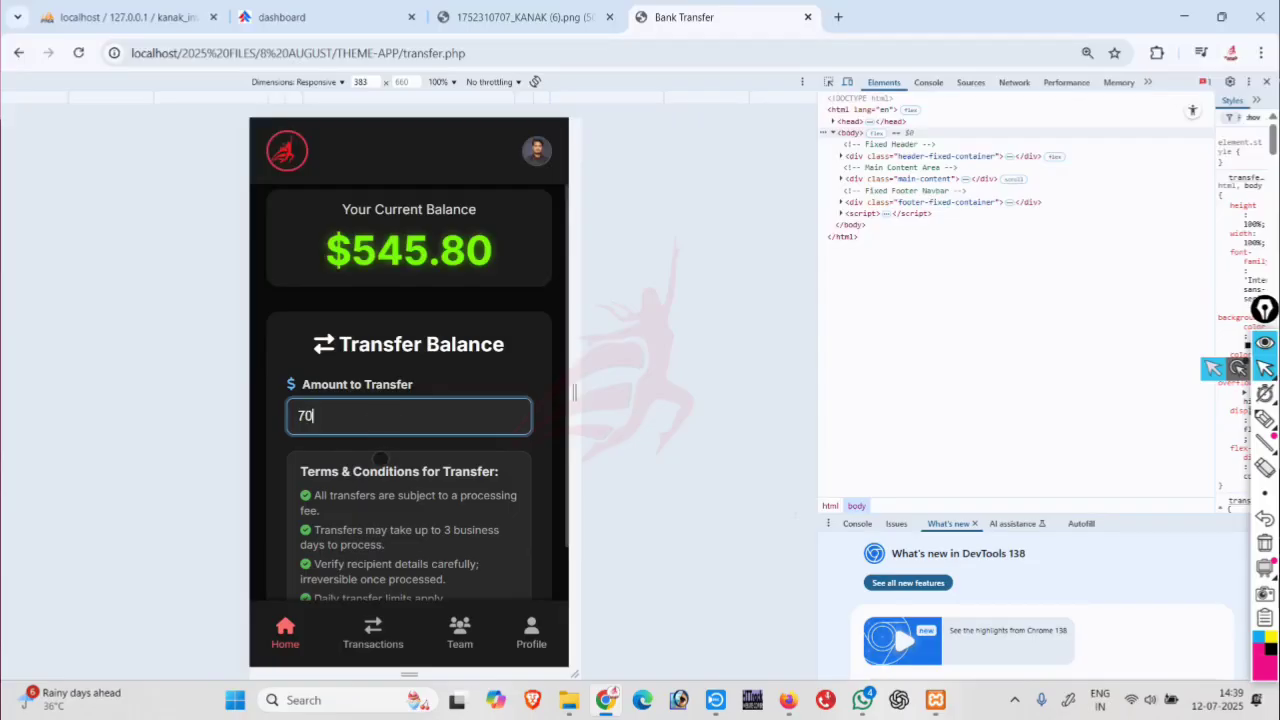
scroll(390, 490, "down", 2)
left_click(400, 526)
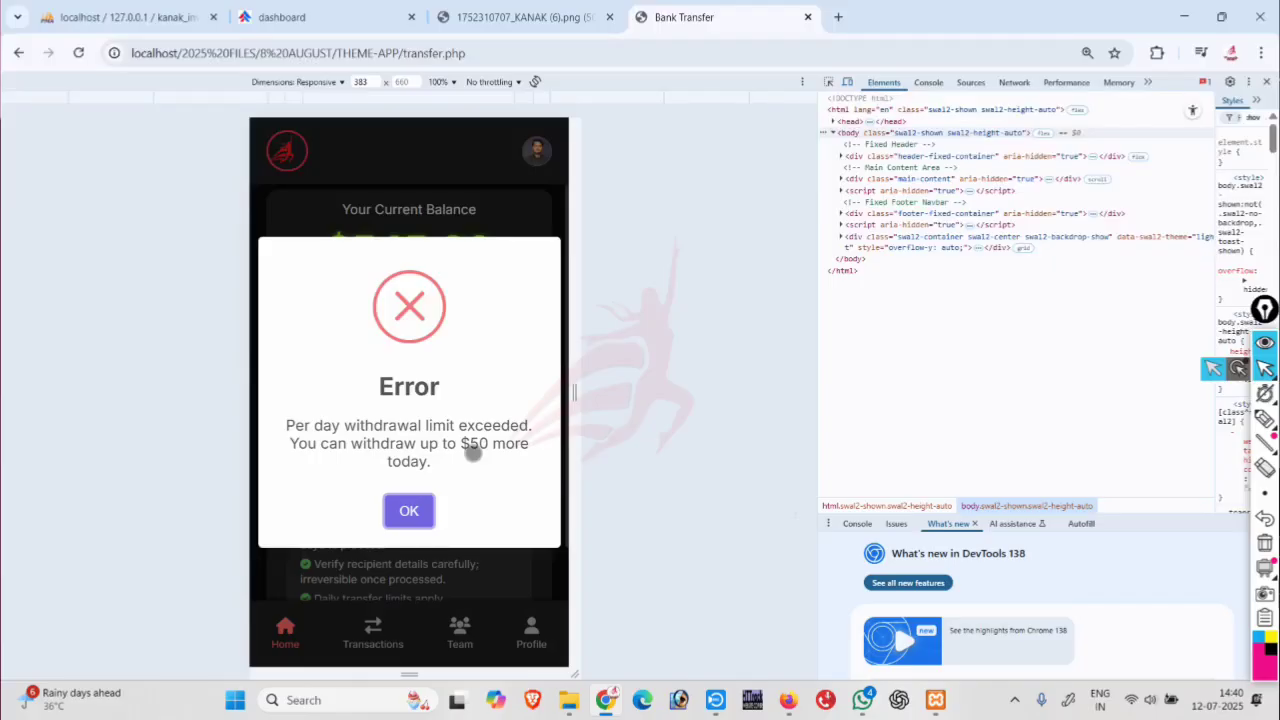
left_click(409, 511)
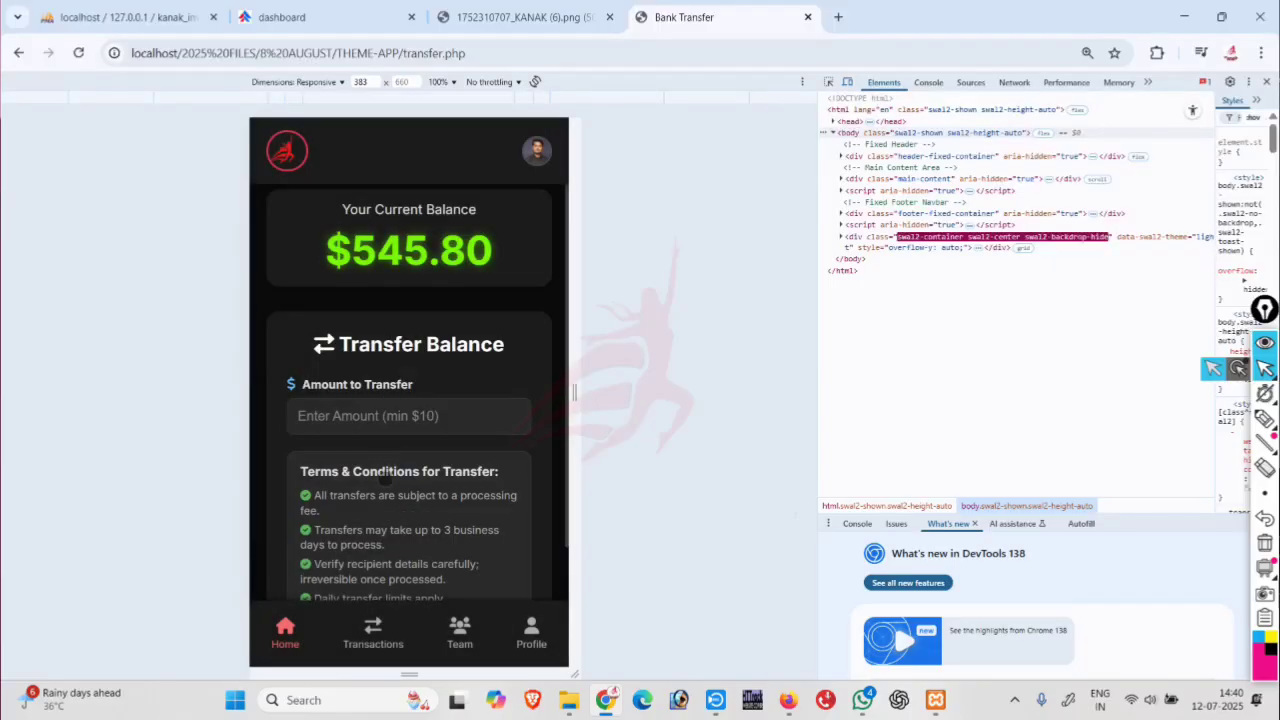
Withdraw 10, see 45 refused over the daily limit, then go to the dashboard.
left_click(360, 425)
type("10")
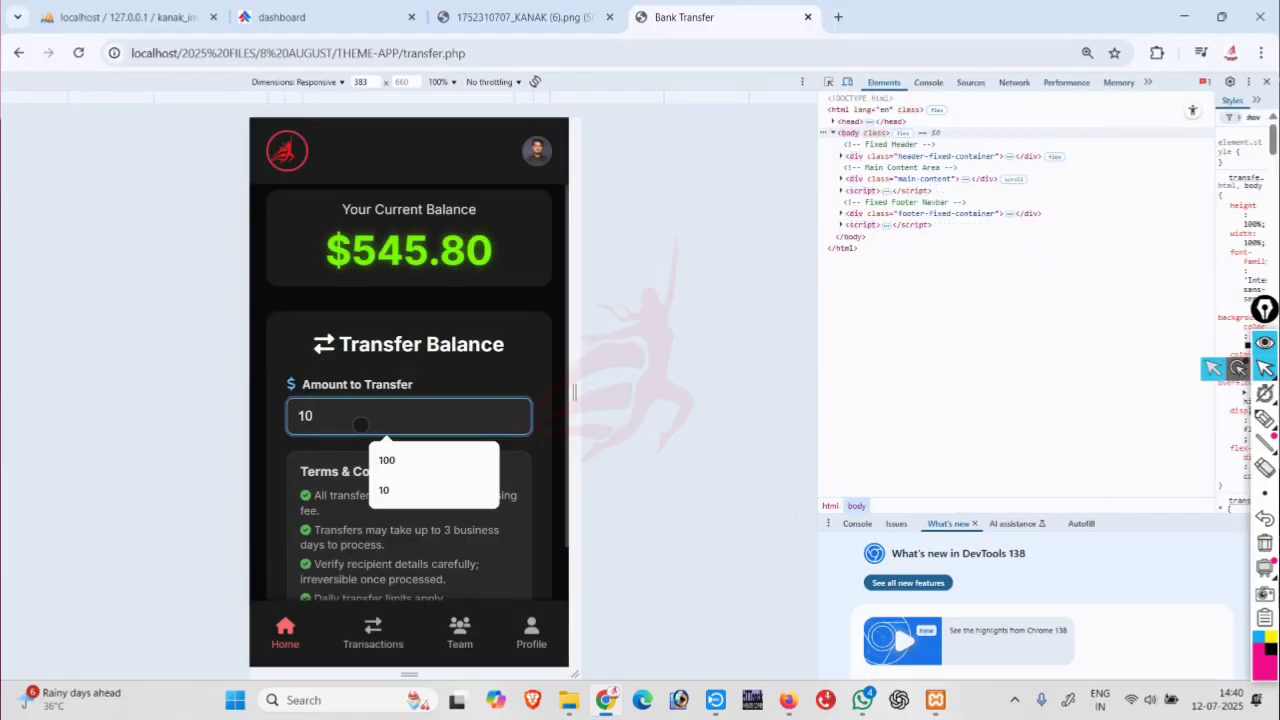
key("Return")
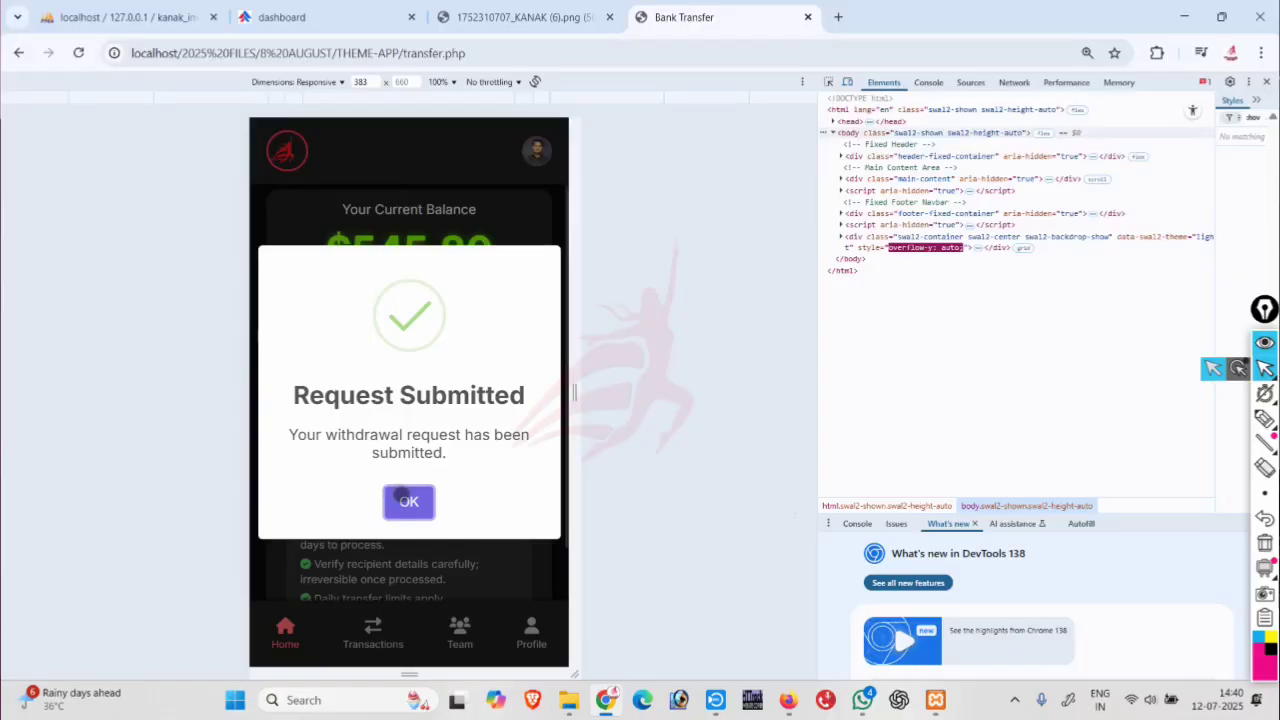
left_click(401, 499)
left_click(371, 418)
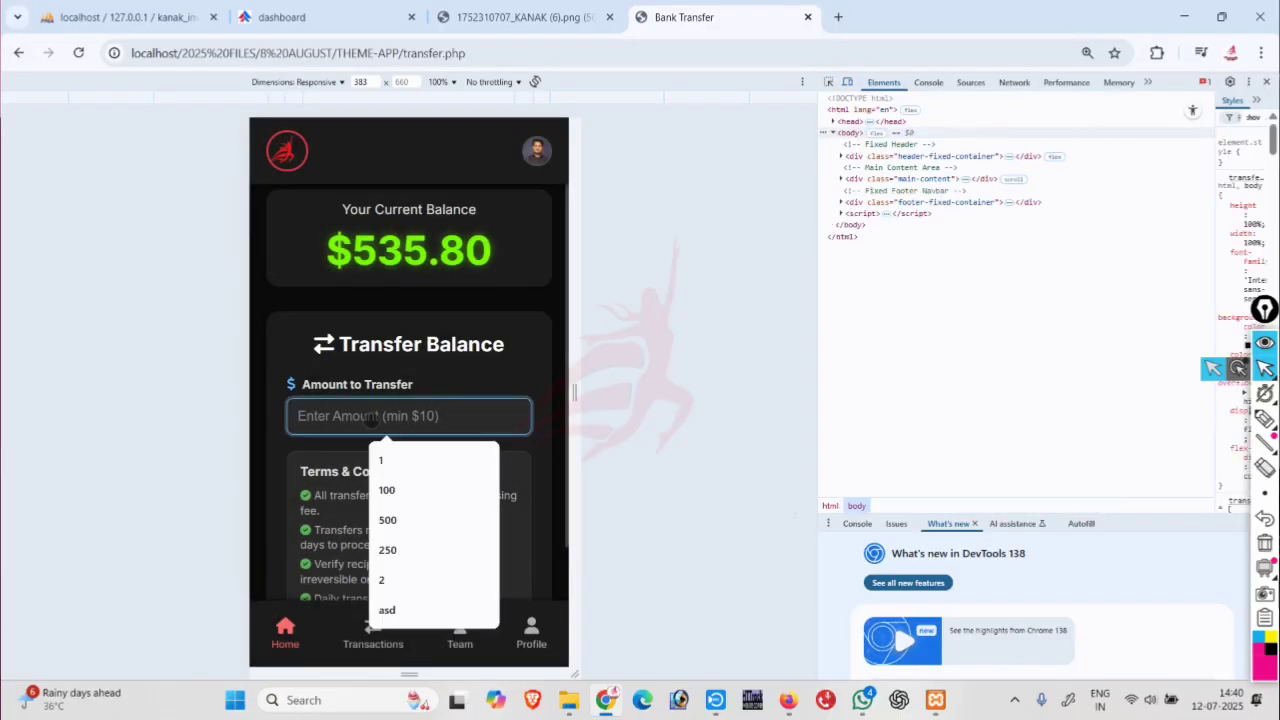
type("45")
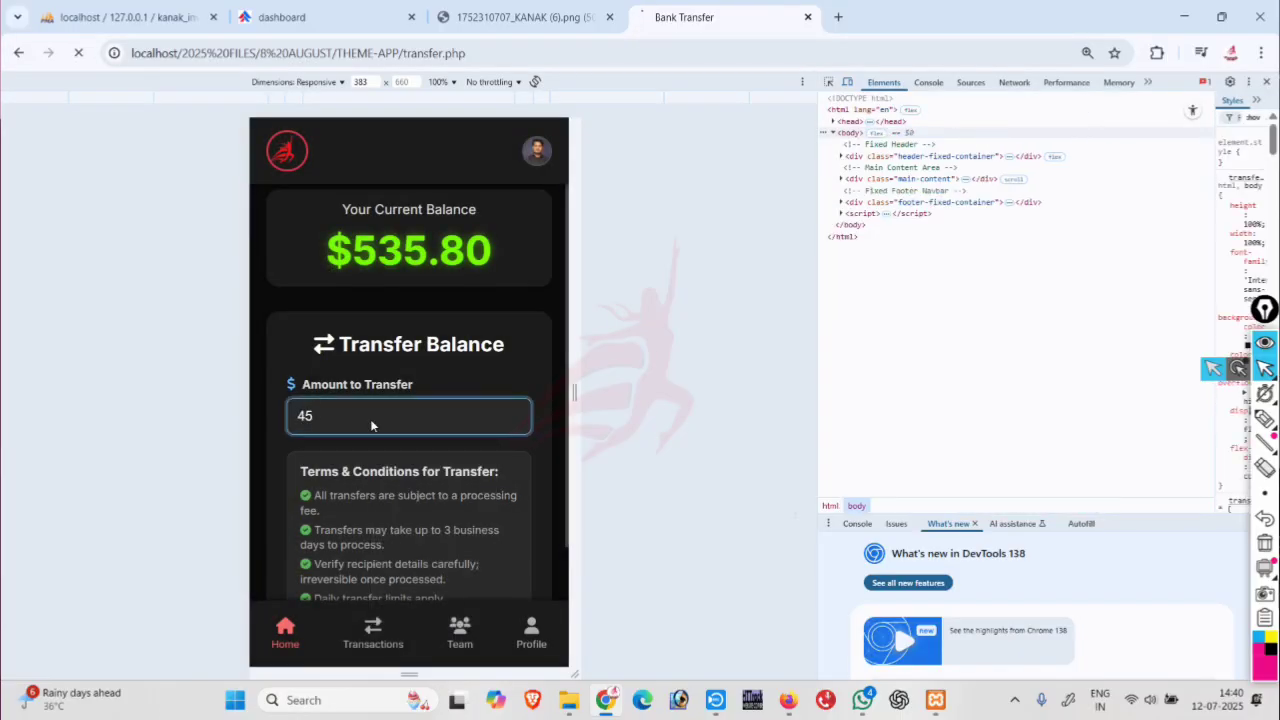
key("Return")
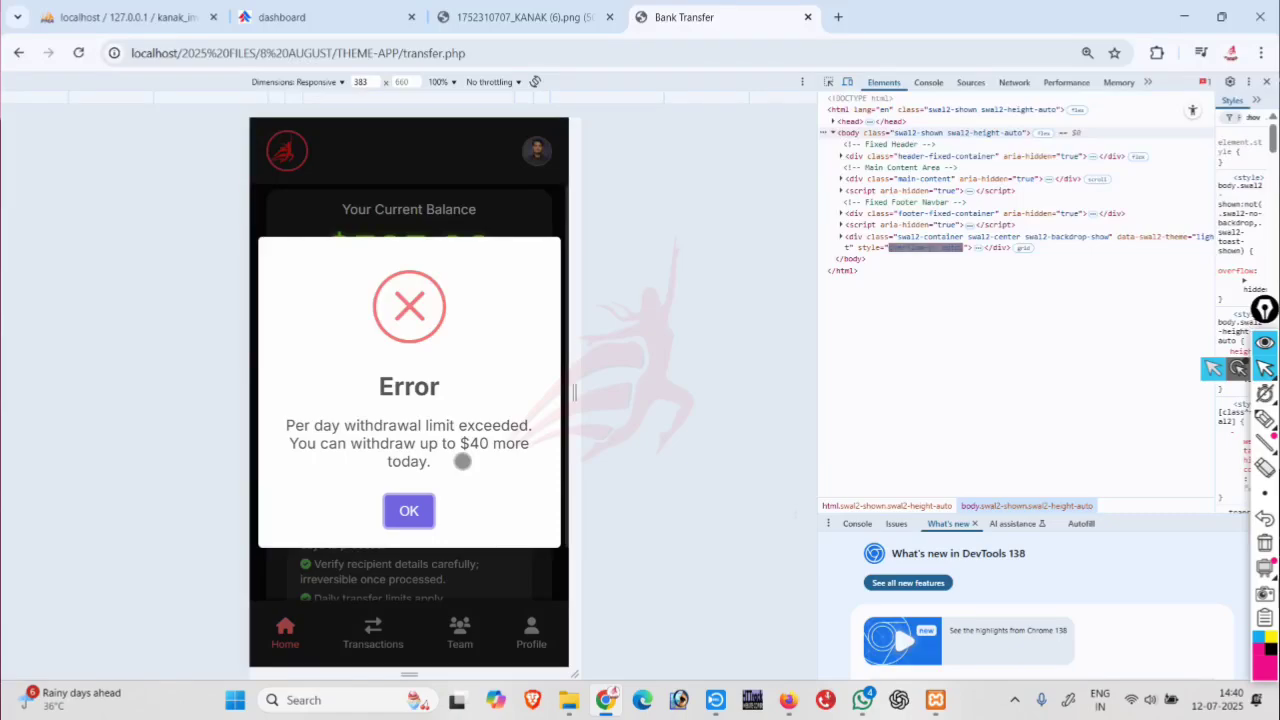
left_click(414, 509)
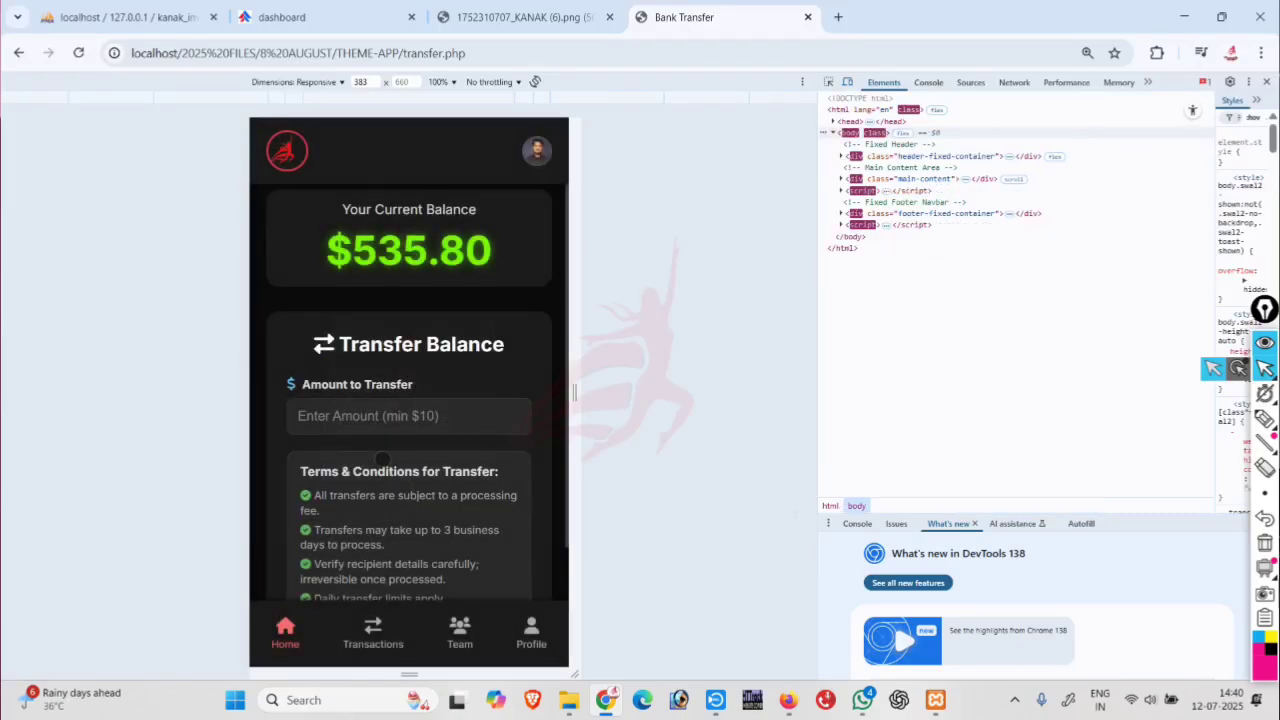
scroll(417, 508, "down", 2)
left_click(285, 628)
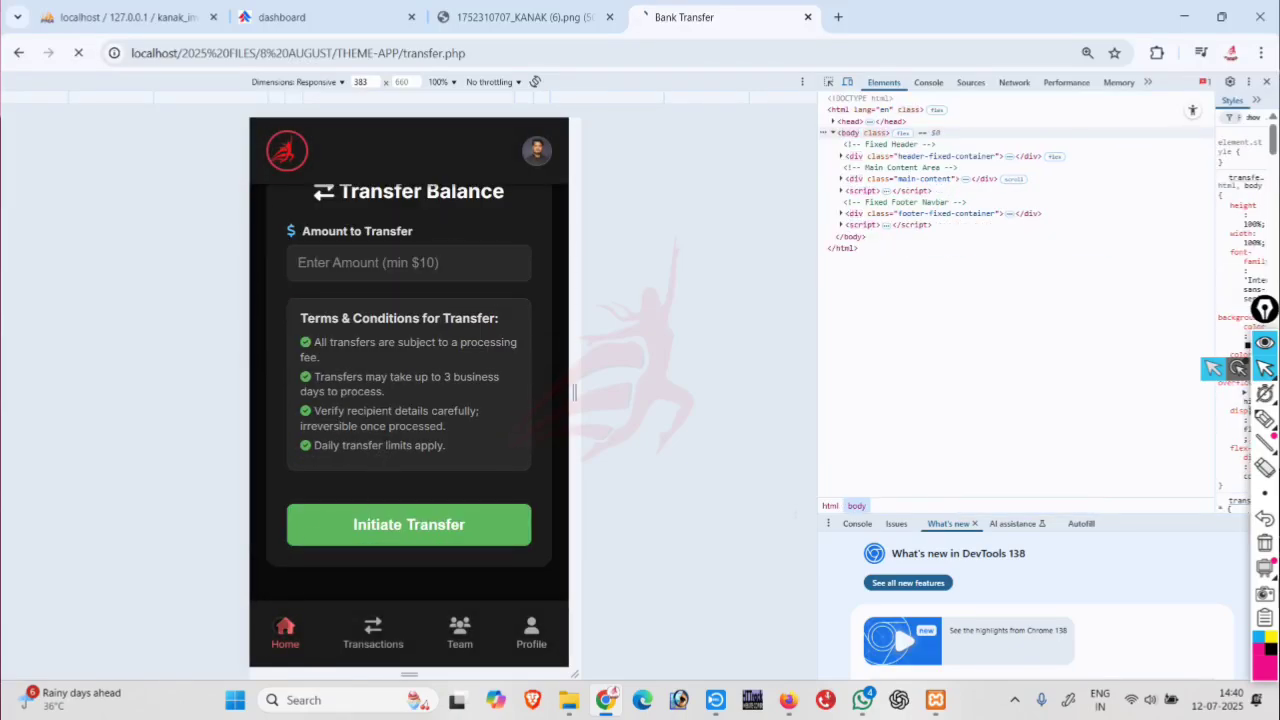
Review the admin Withdraw Setting values: 5.00 minimum, 1000.00 maximum, 100 per-day limit.
left_click(284, 8)
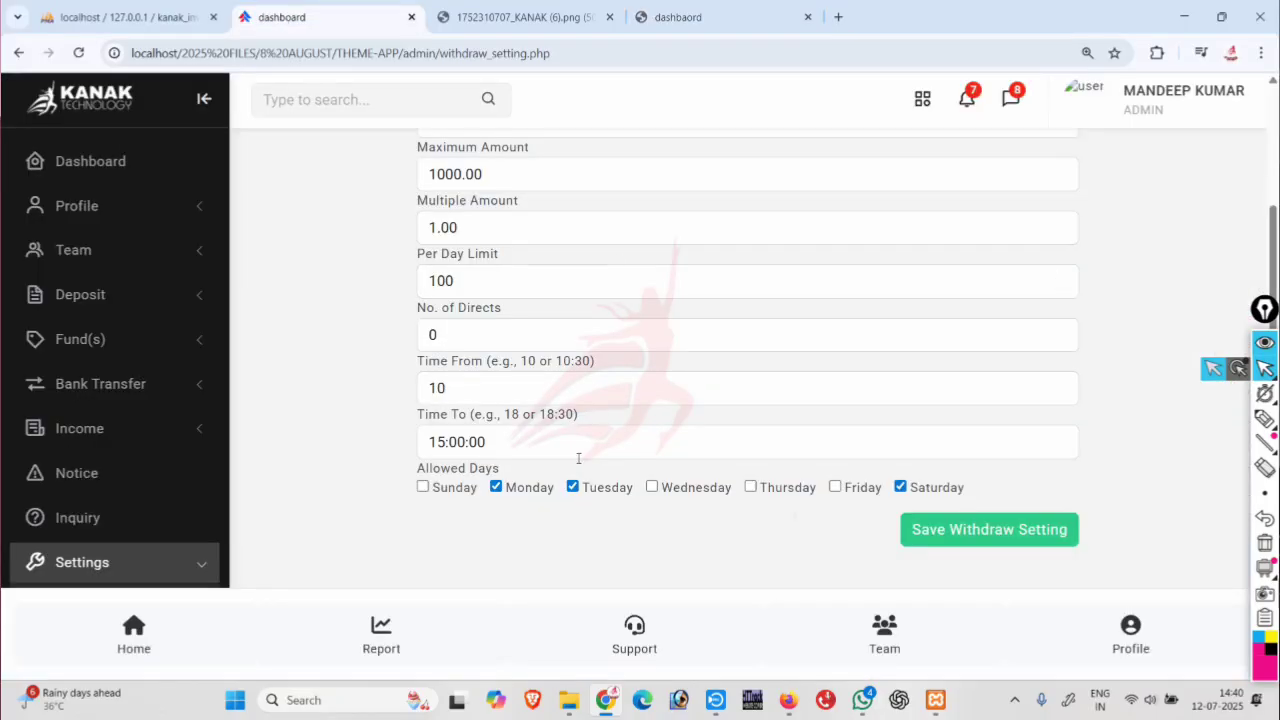
scroll(578, 458, "up", 2)
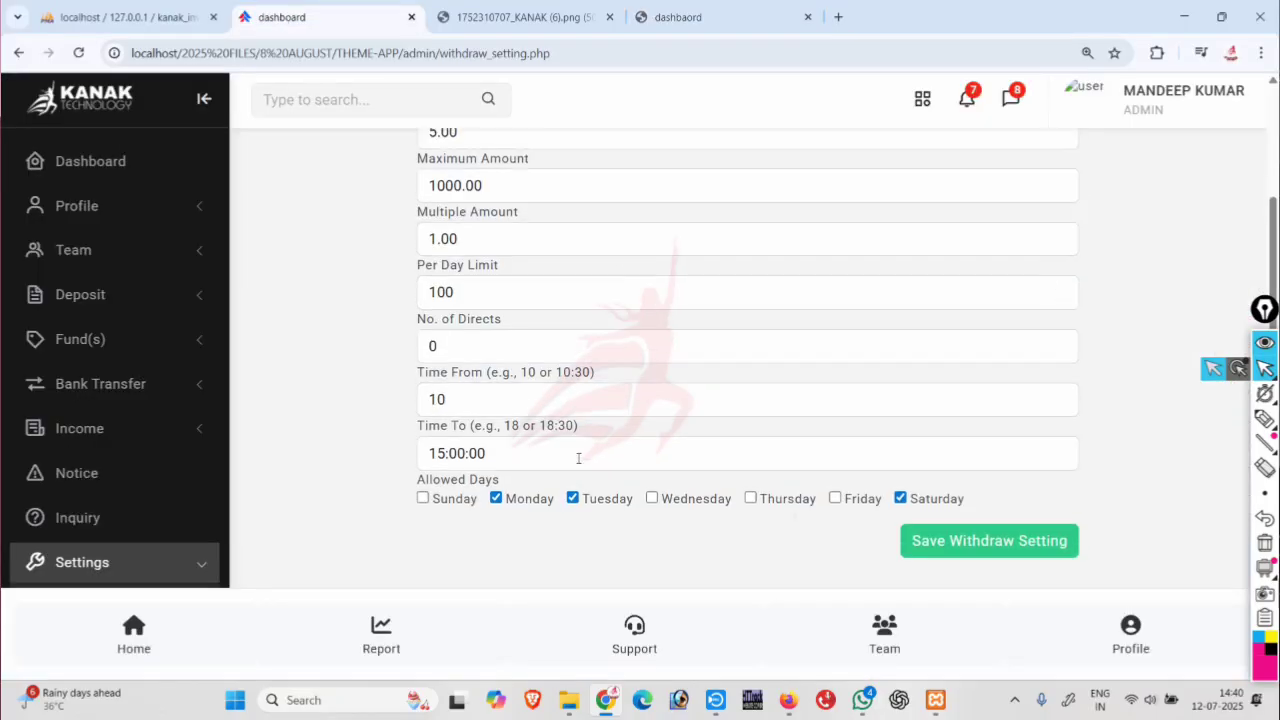
scroll(577, 463, "down", 2)
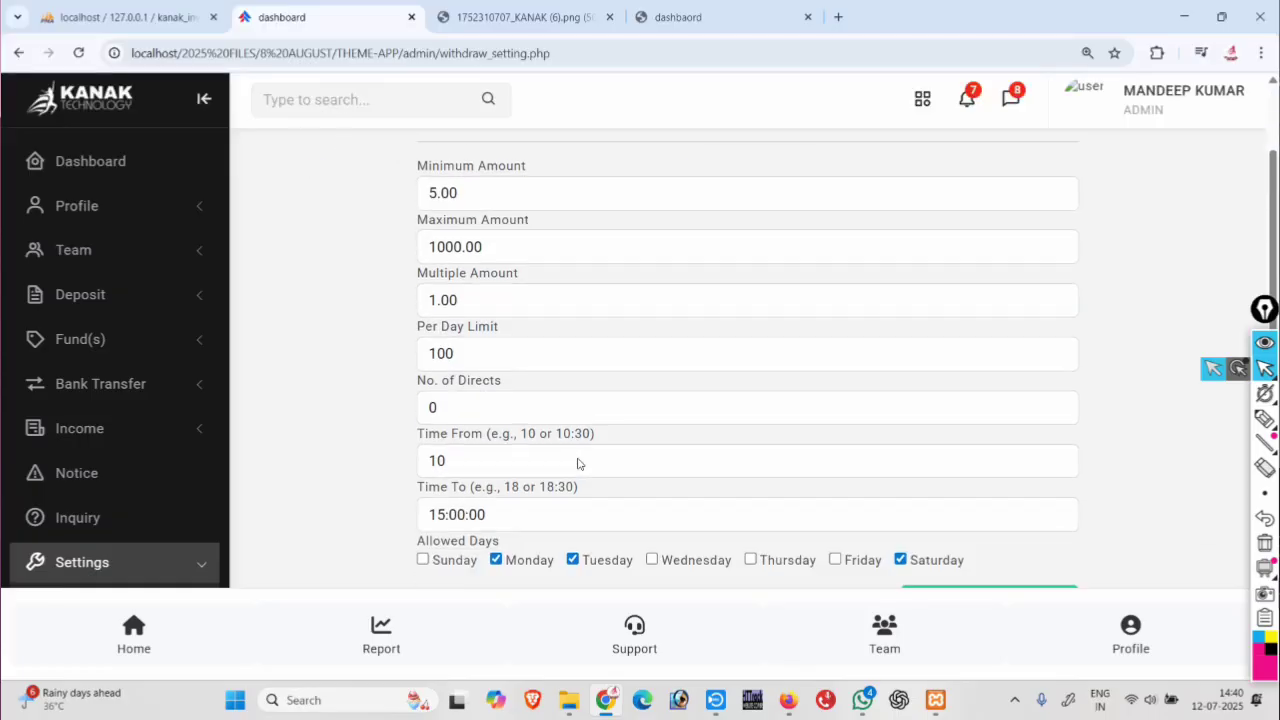
scroll(100, 380, "up", 2)
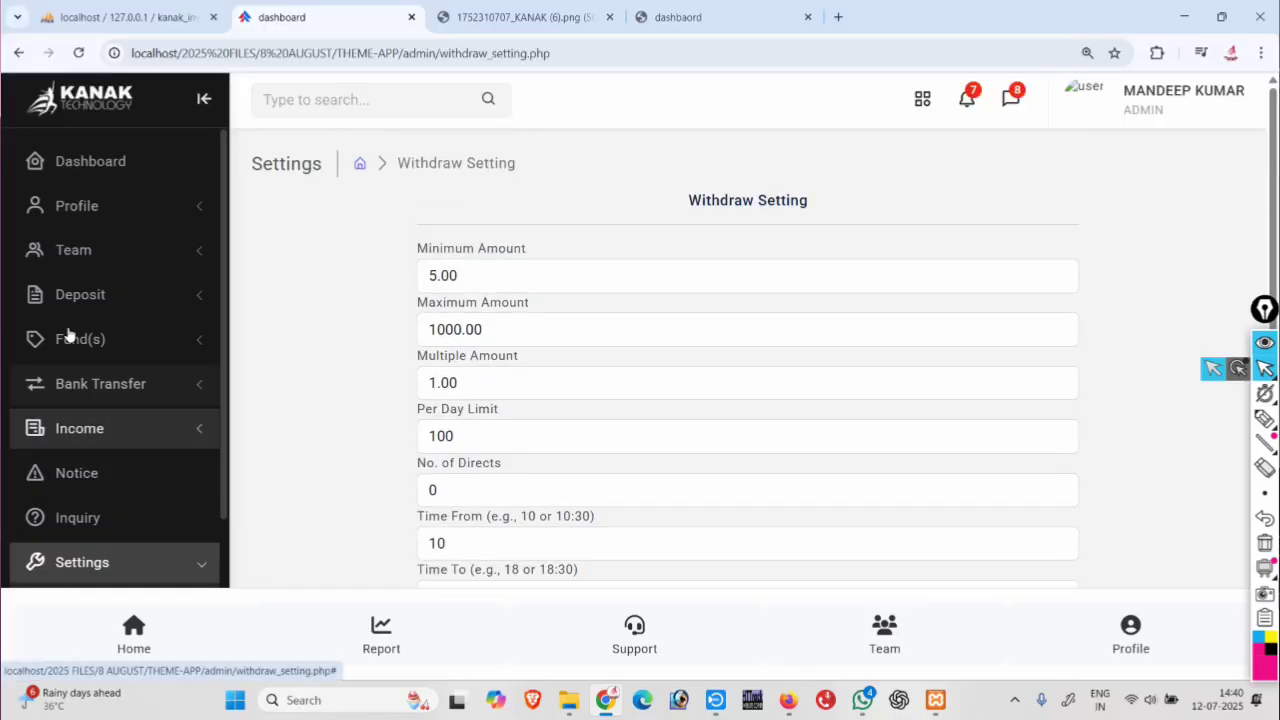
scroll(110, 420, "down", 2)
scroll(117, 460, "down", 1)
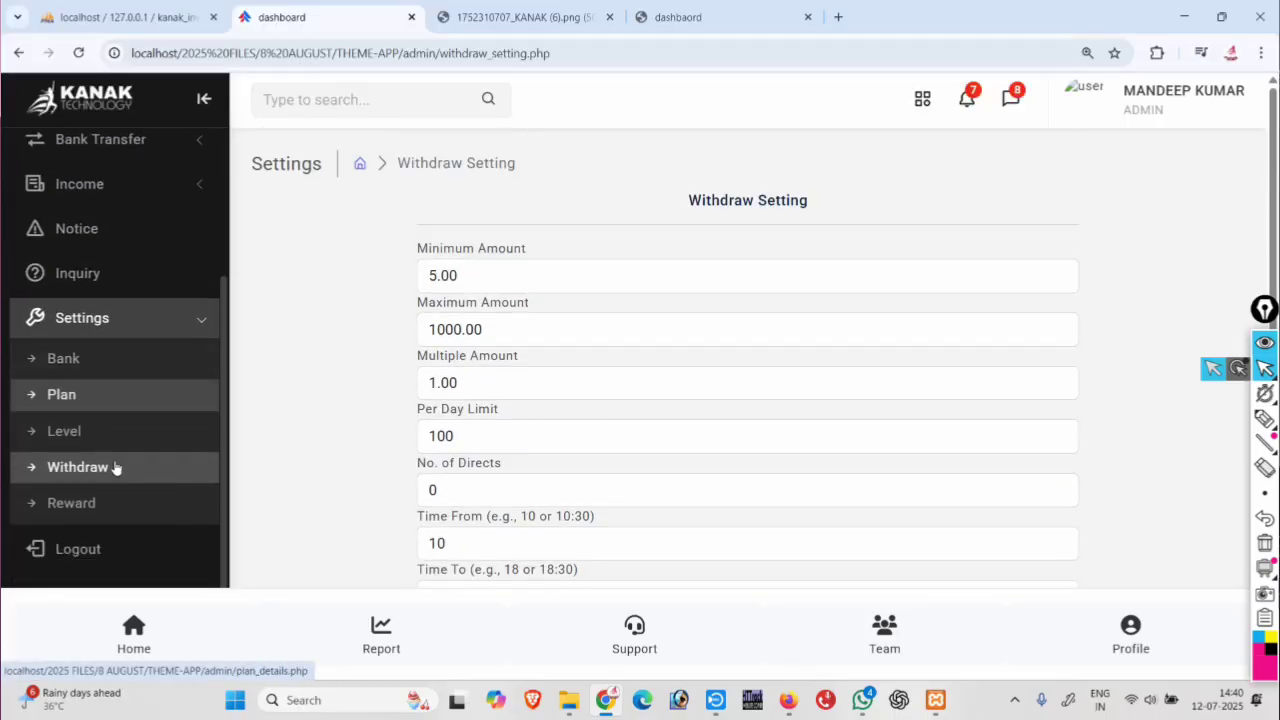
In plan settings, compare the Basic Plan's values with the Silver Plan's 100.00 minimum and 365 days.
left_click(88, 396)
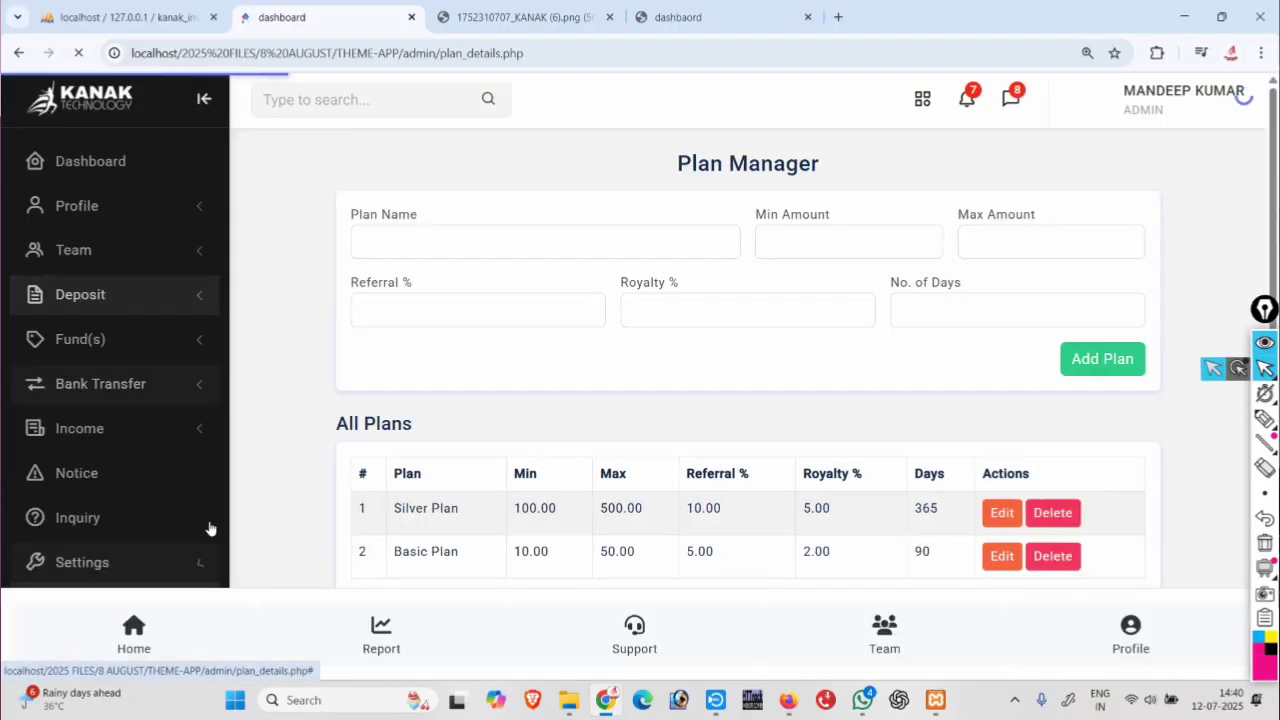
scroll(751, 437, "down", 1)
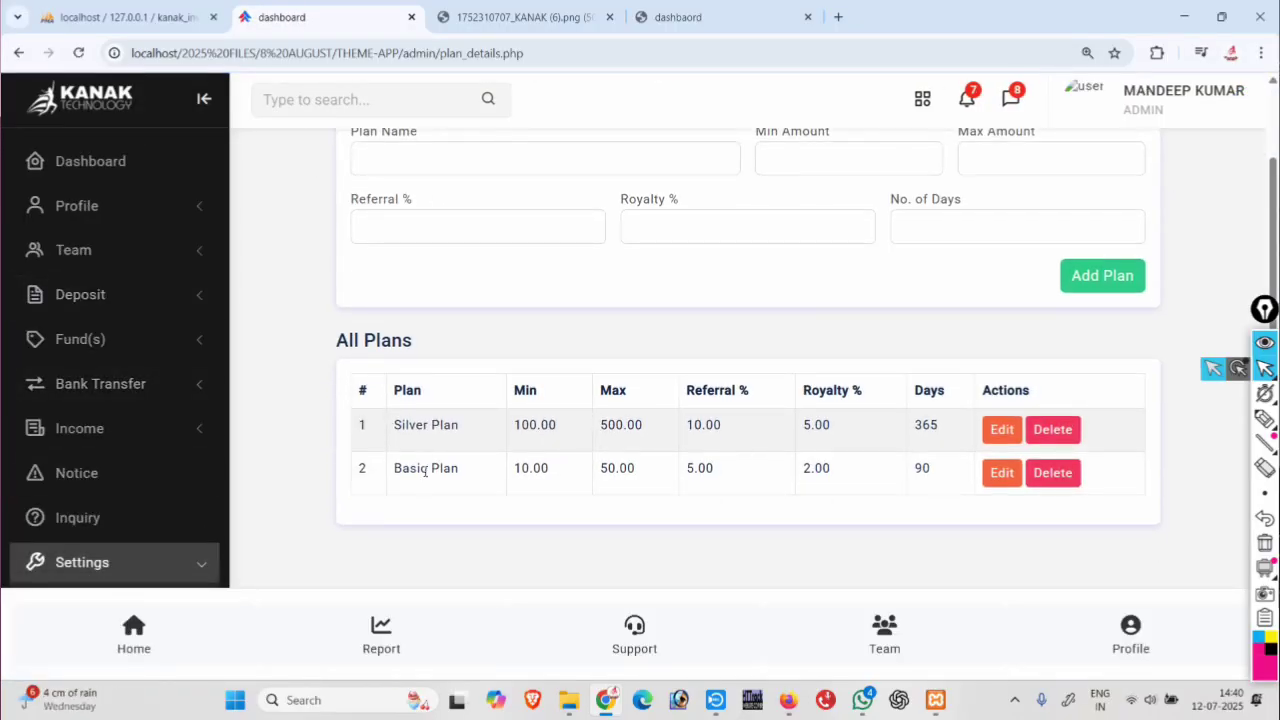
scroll(663, 457, "up", 1)
scroll(663, 457, "down", 1)
left_click_drag(804, 468, 835, 471)
left_click_drag(397, 475, 481, 478)
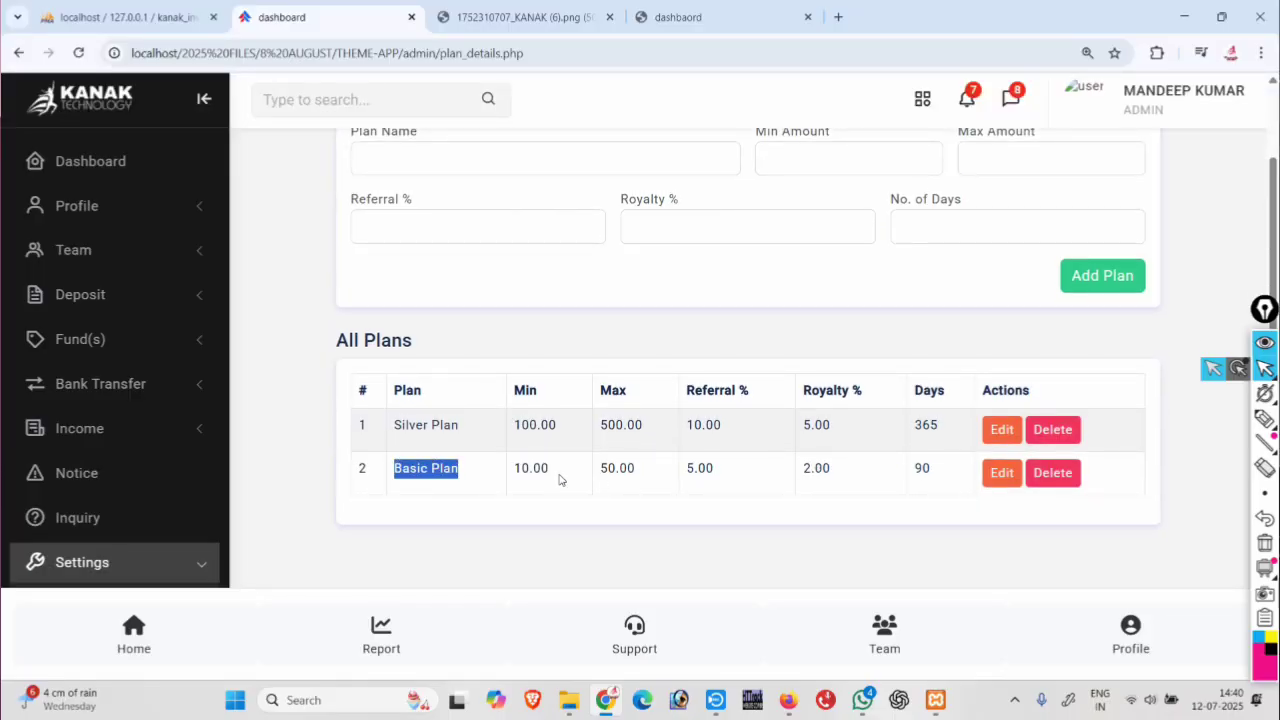
left_click_drag(803, 470, 862, 478)
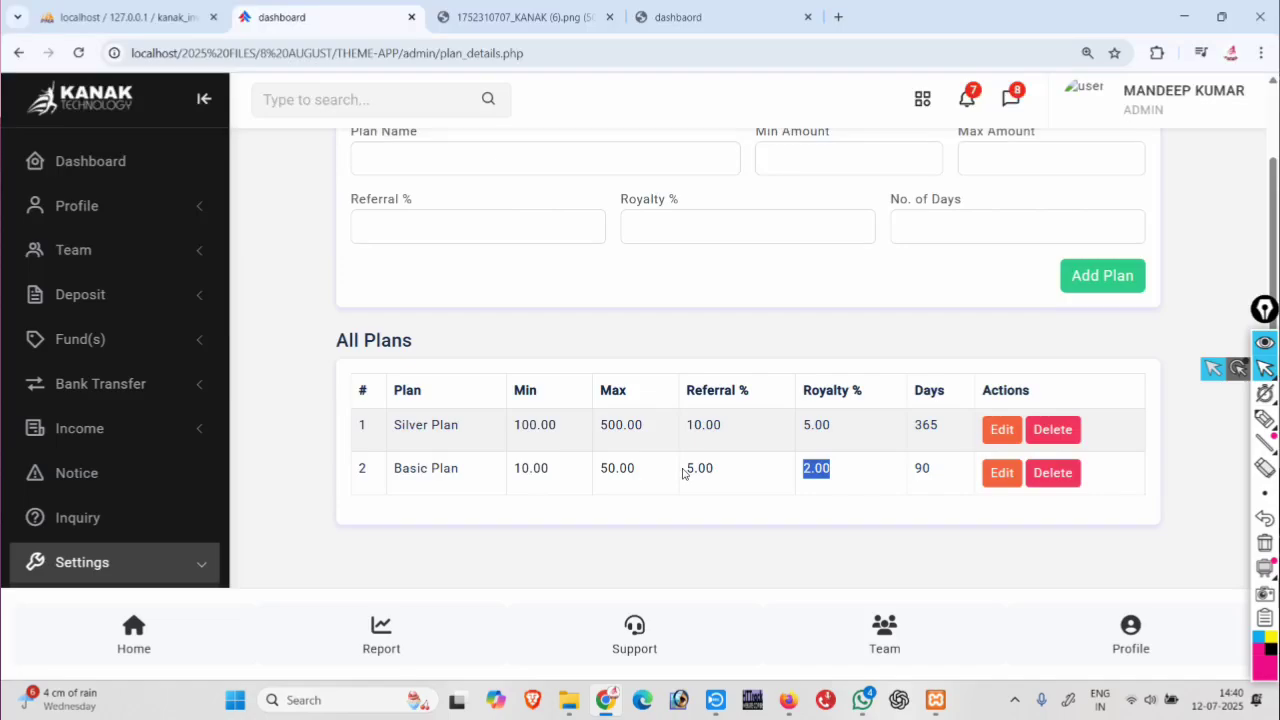
left_click_drag(683, 473, 746, 476)
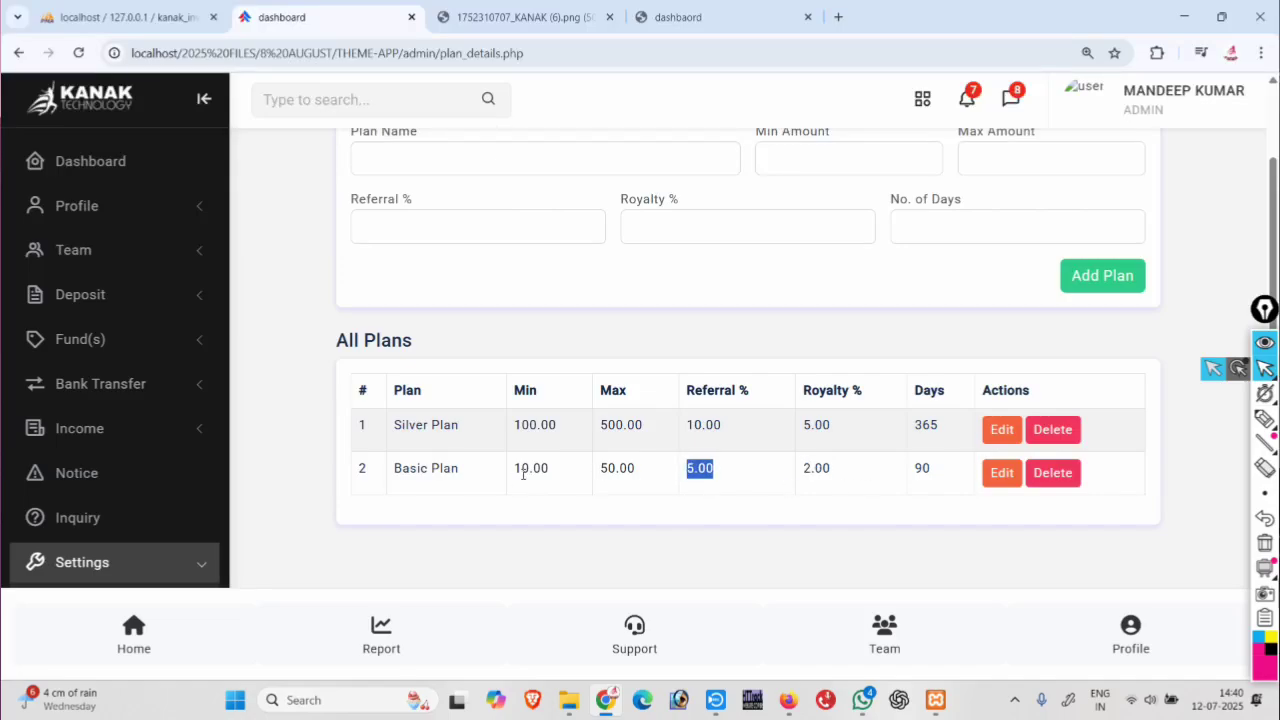
left_click_drag(515, 470, 598, 470)
left_click_drag(511, 426, 833, 432)
left_click_drag(913, 428, 936, 425)
Edit the Basic Plan to 365 days and save the update.
left_click(999, 474)
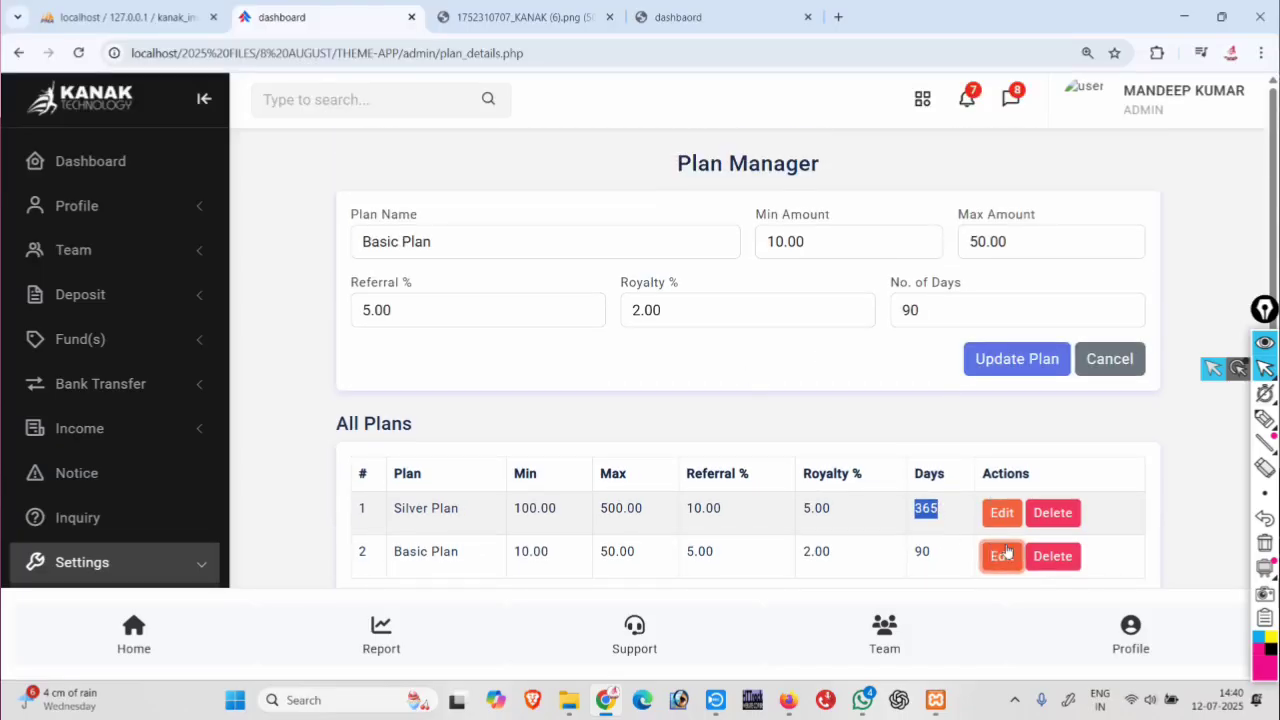
left_click(942, 307)
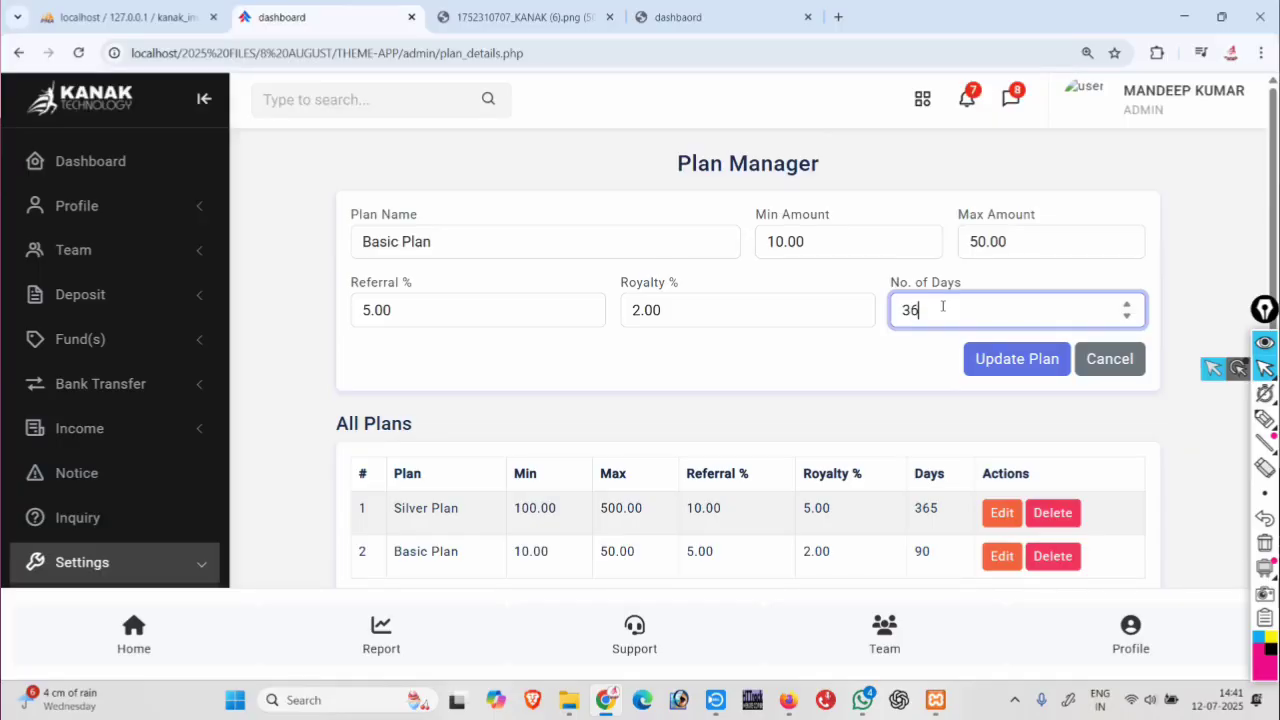
left_click(1012, 359)
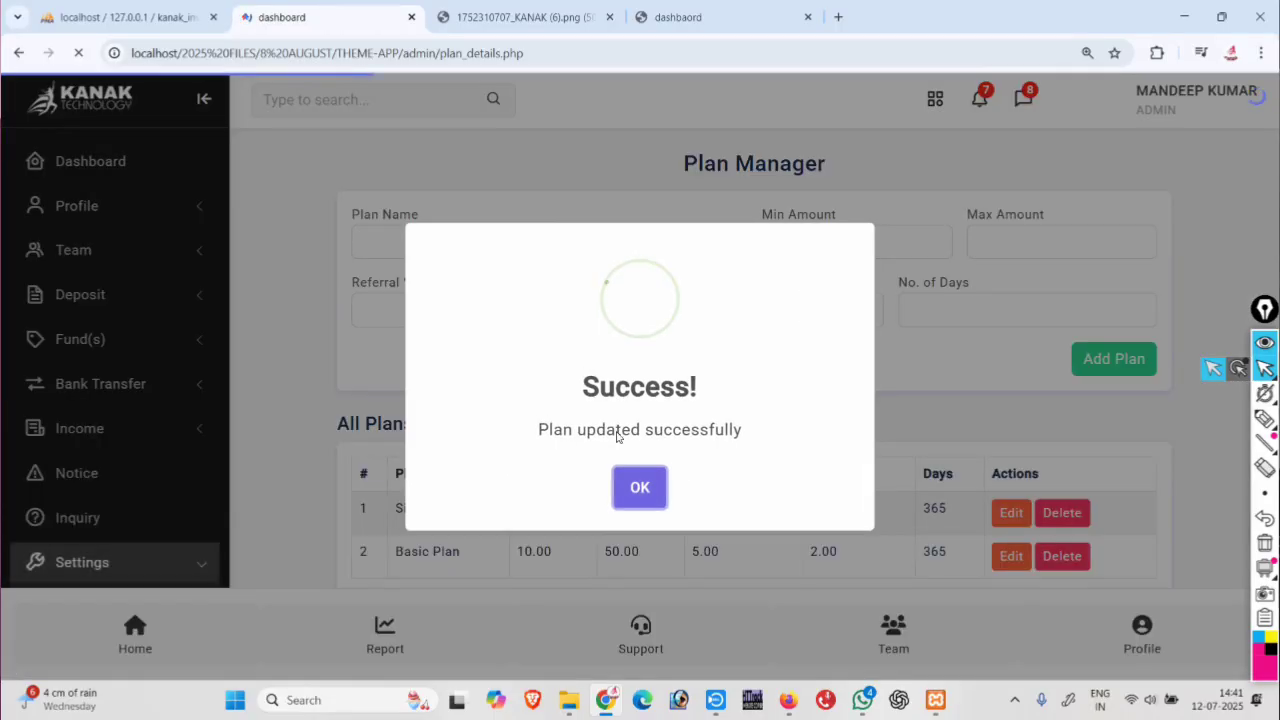
left_click(640, 487)
scroll(645, 475, "down", 1)
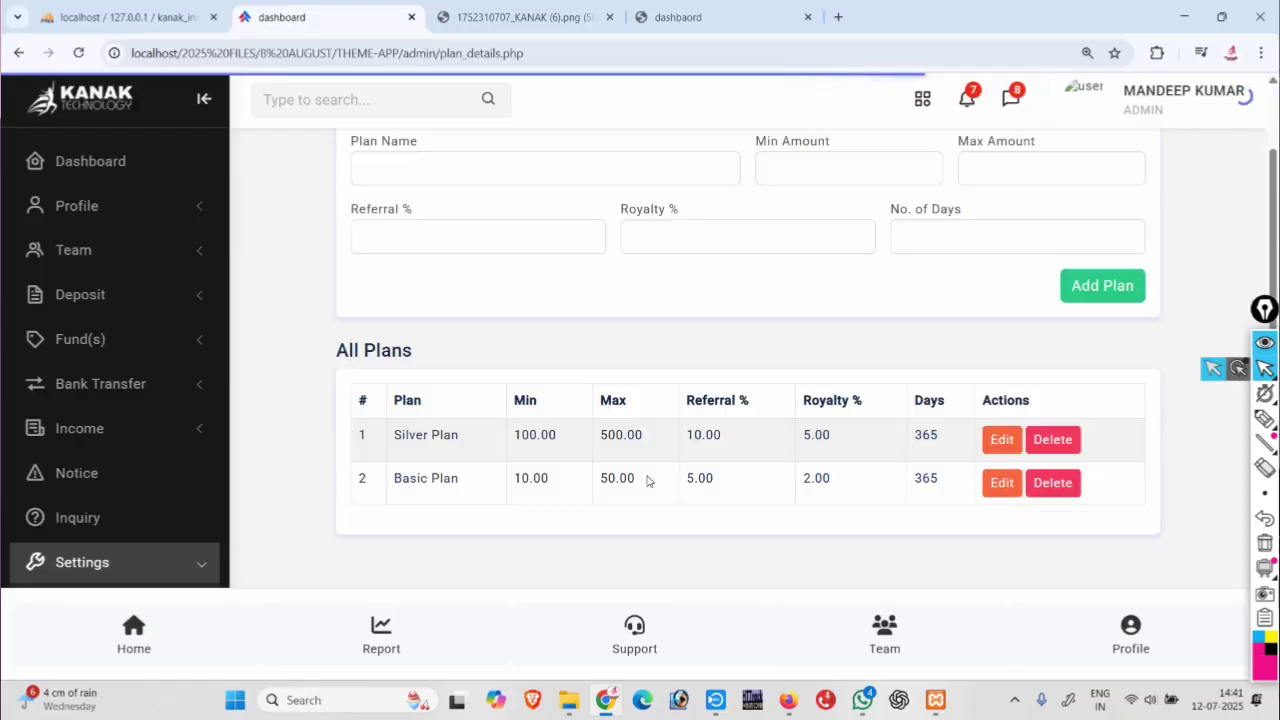
scroll(932, 482, "up", 1)
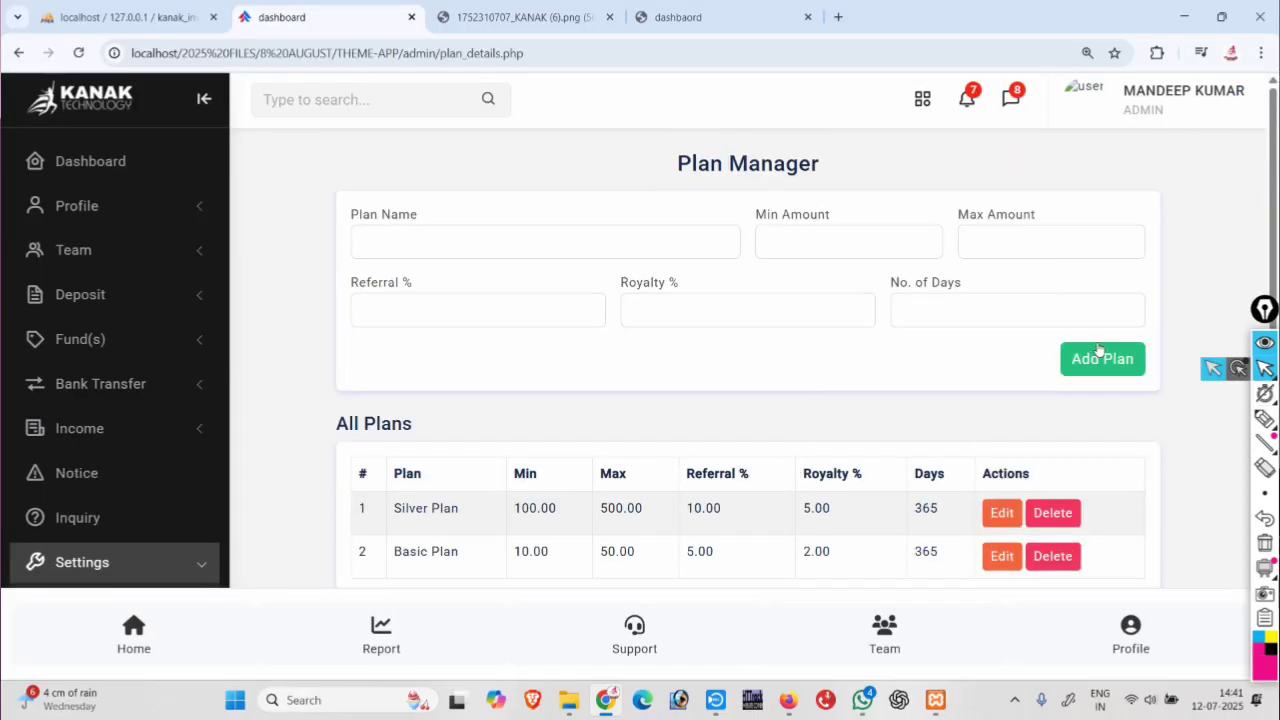
Enter a new plan named TEST PLAN with minimum 250 and maximum 1000.
left_click(433, 238)
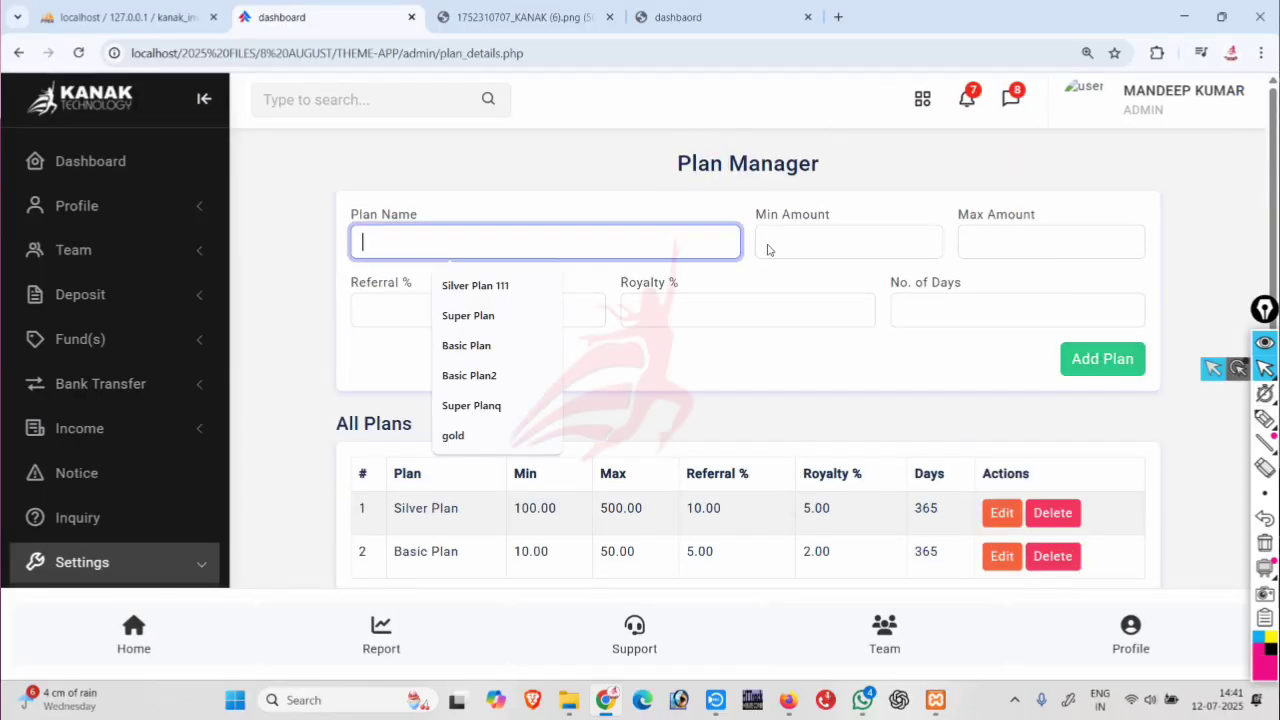
left_click(851, 246)
left_click(991, 241)
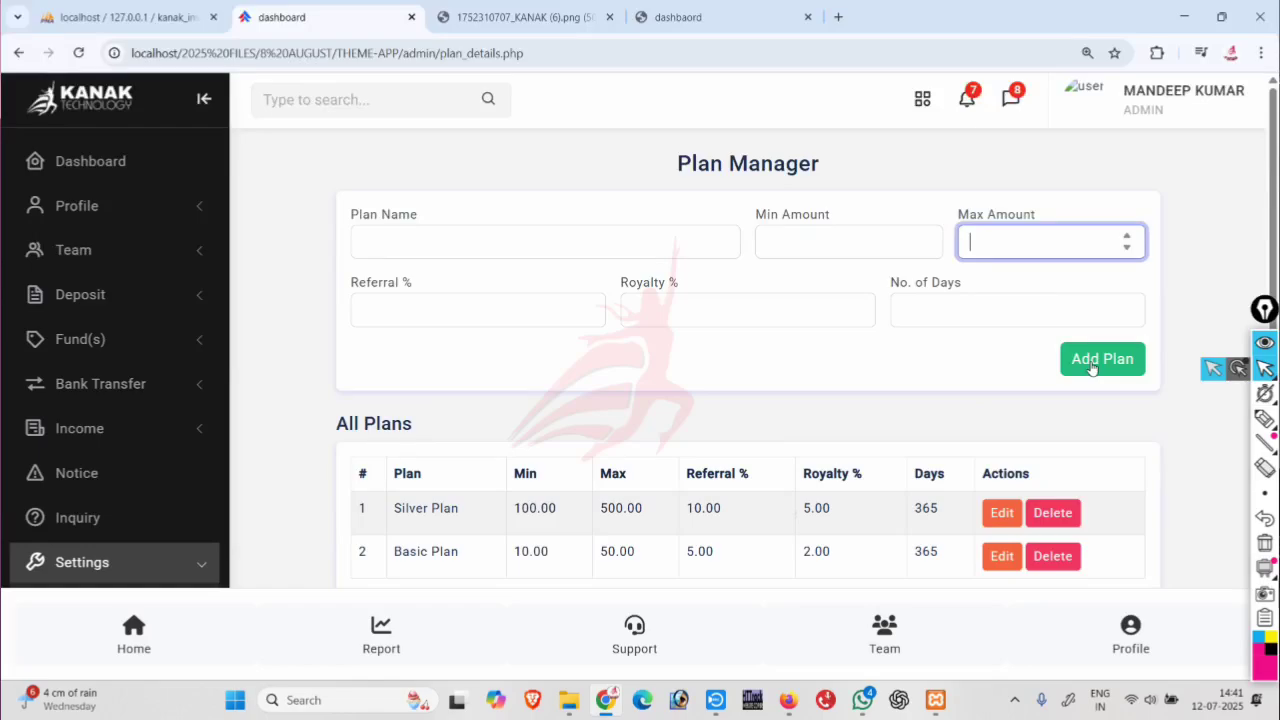
left_click(620, 245)
type("T")
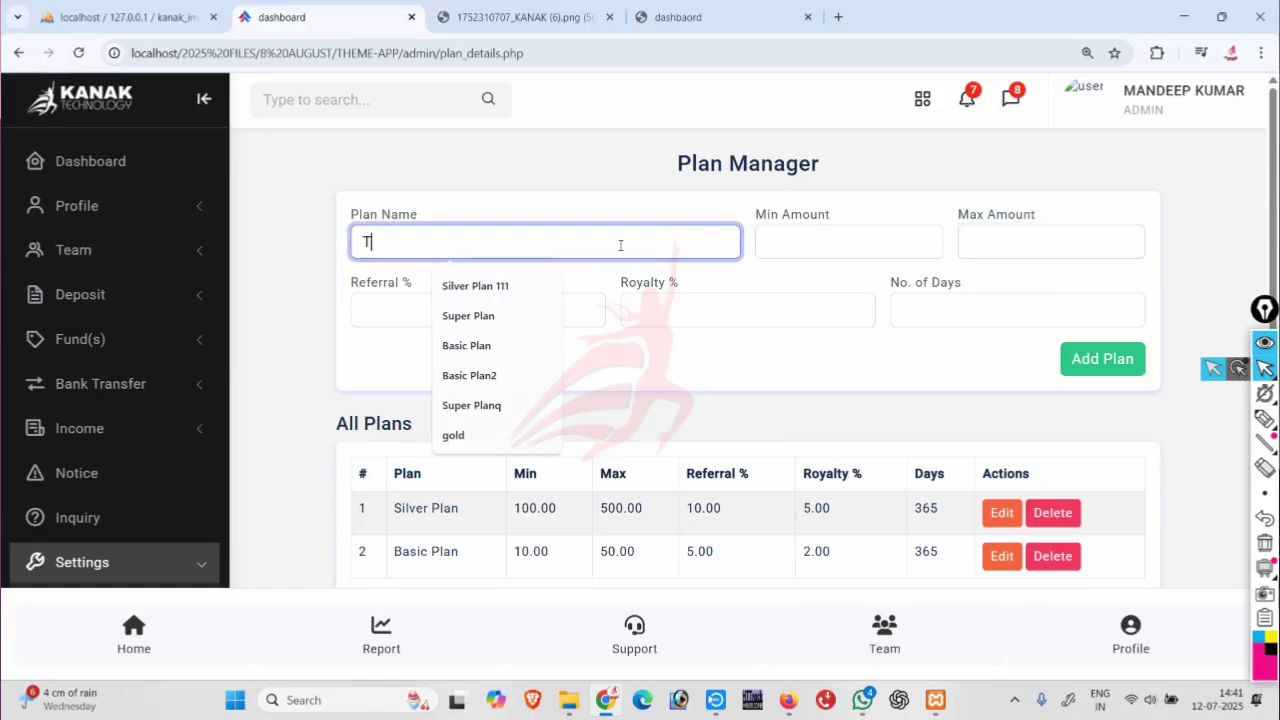
type("EST PLAN")
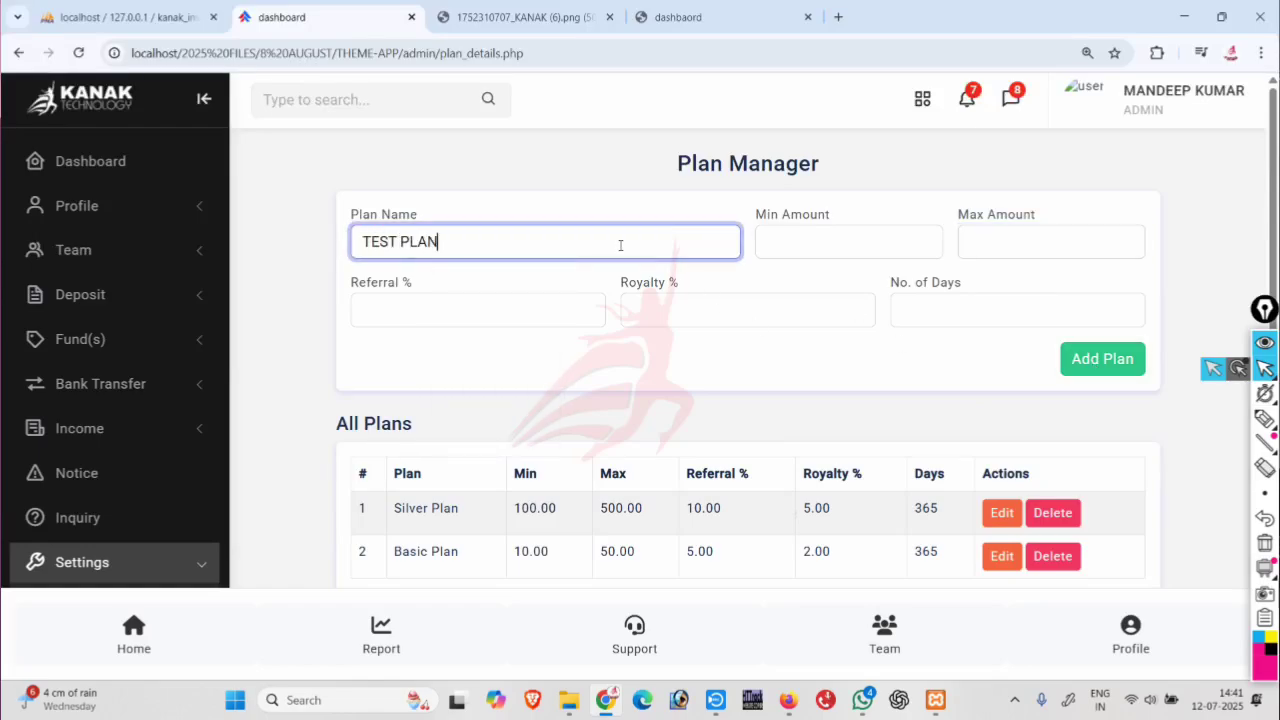
left_click(766, 232)
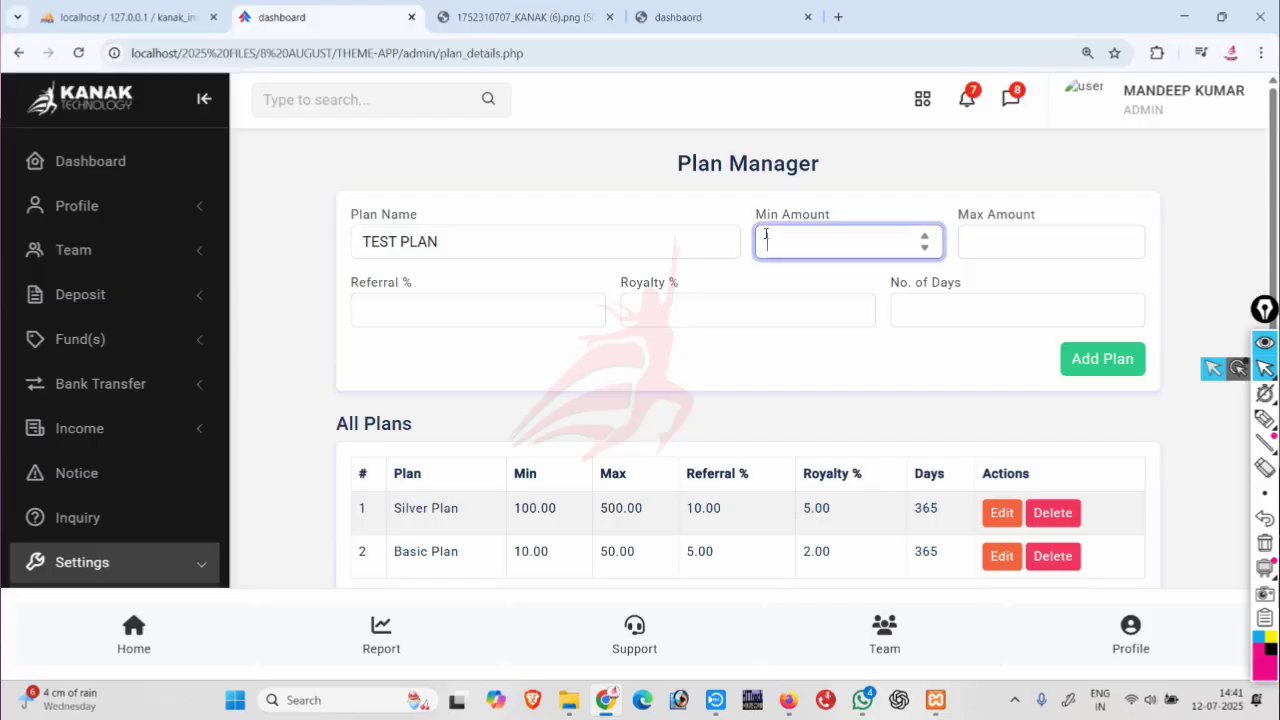
type("250")
left_click(981, 250)
type("10")
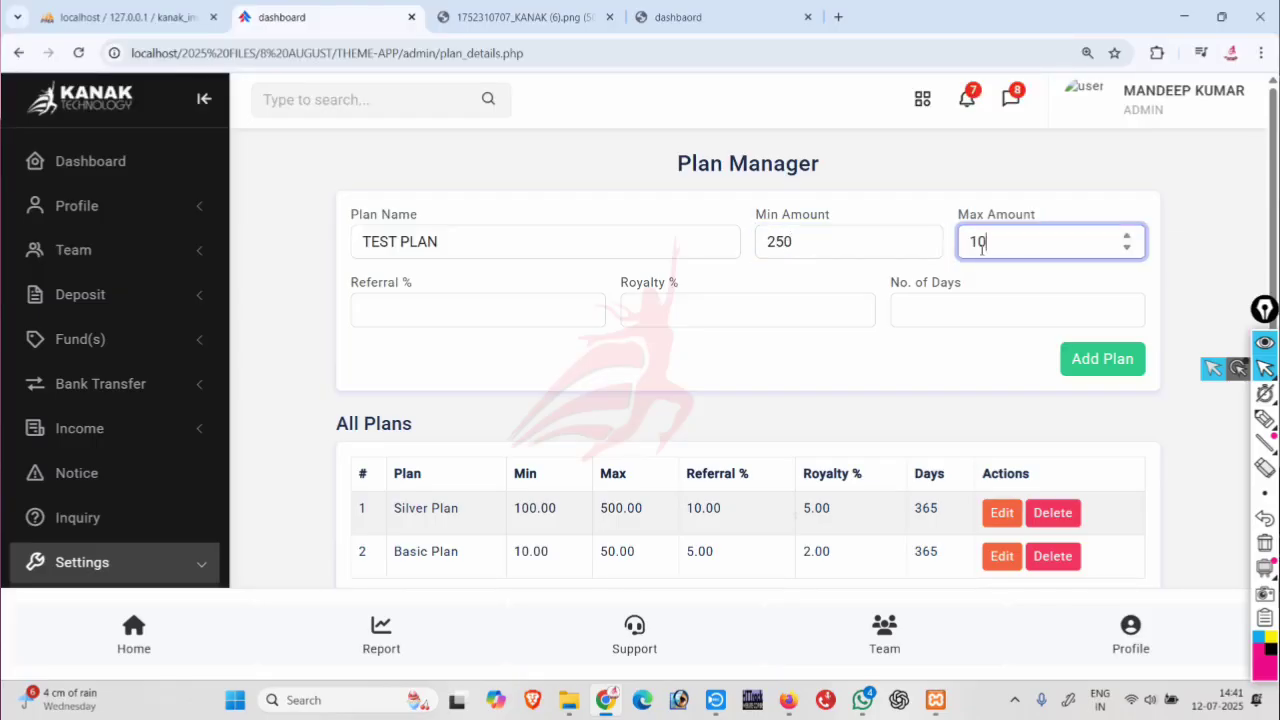
type("000")
key("BackSpace")
Give it 20% referral, 15% royalty and 365 days, then add the plan.
left_click(521, 319)
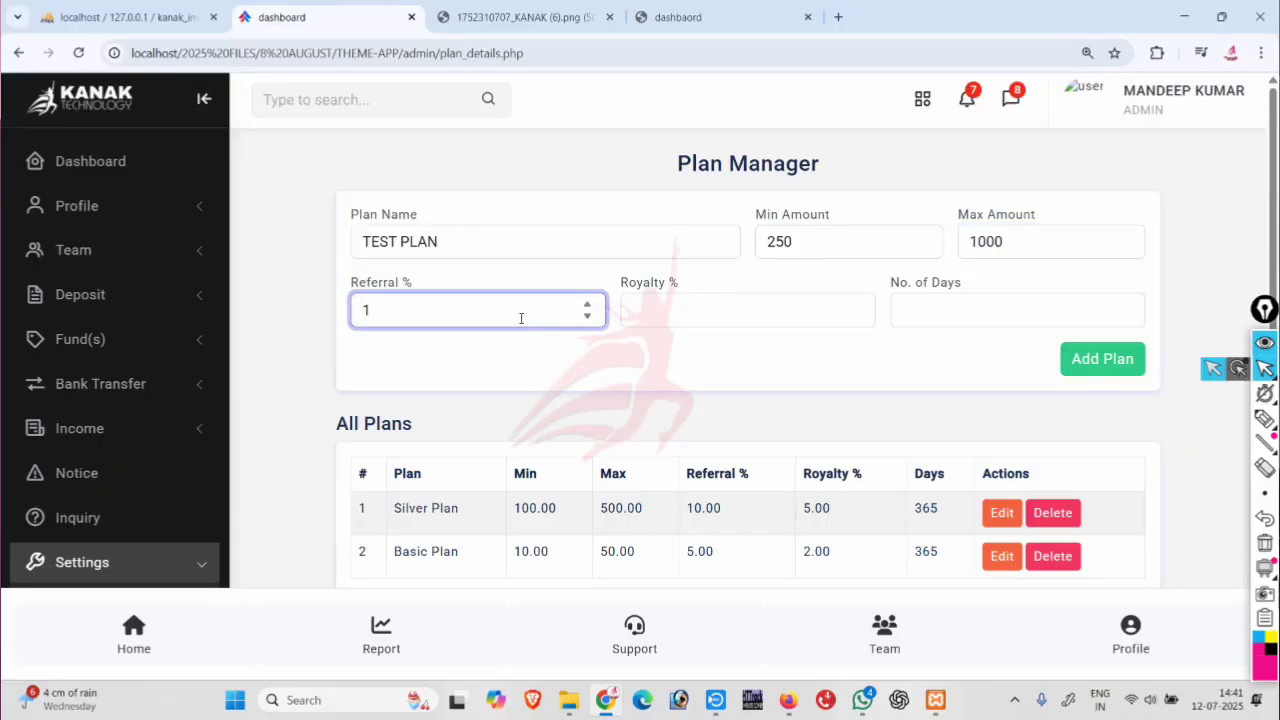
type("20")
left_click(683, 314)
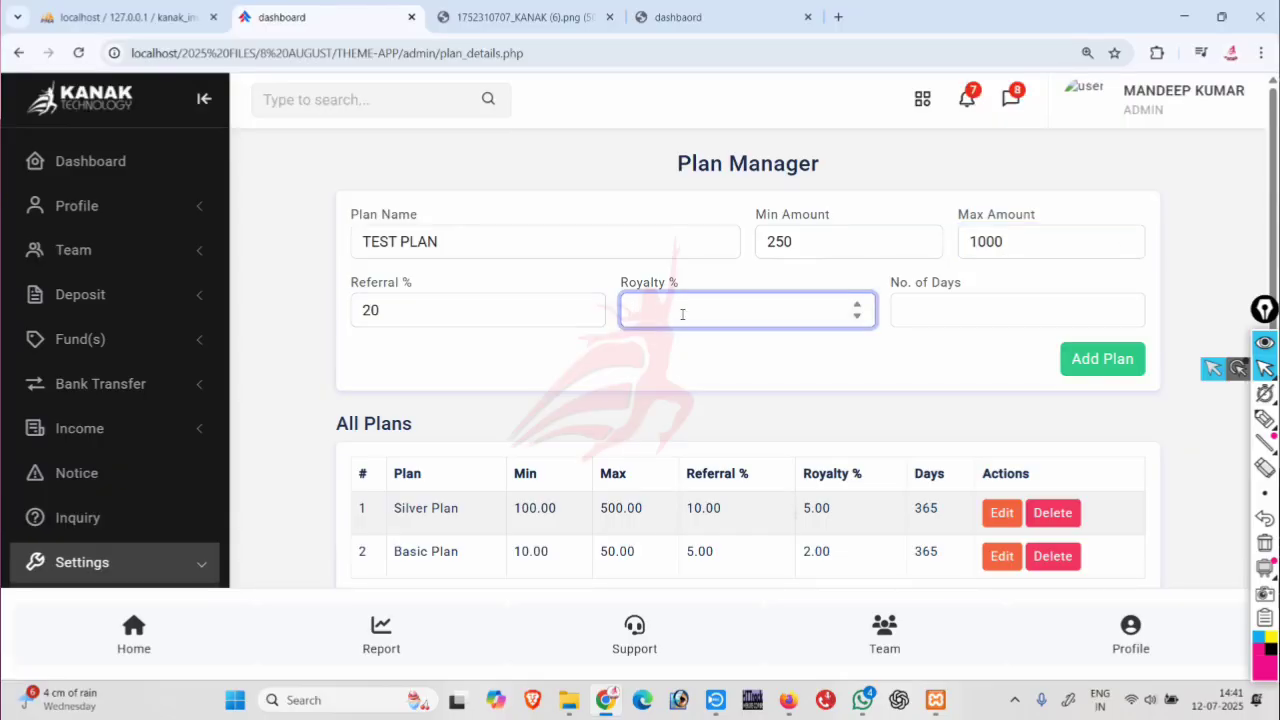
left_click(902, 311)
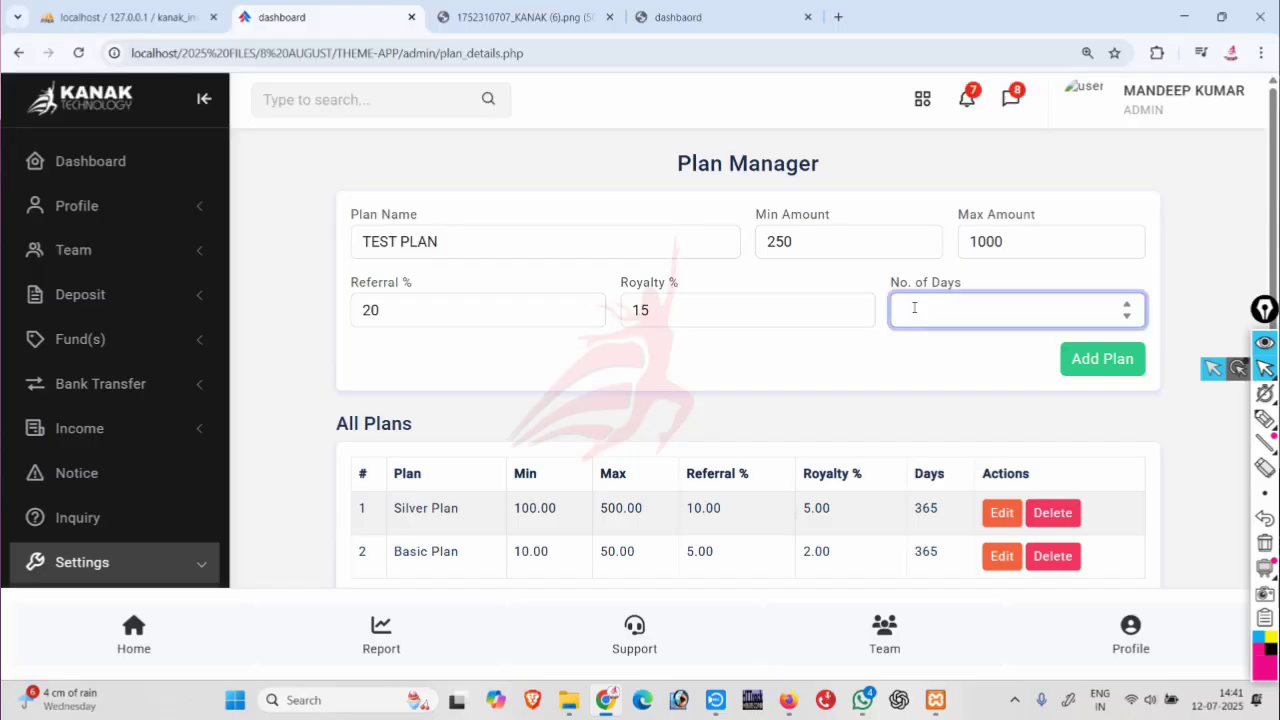
type("365")
left_click(1100, 358)
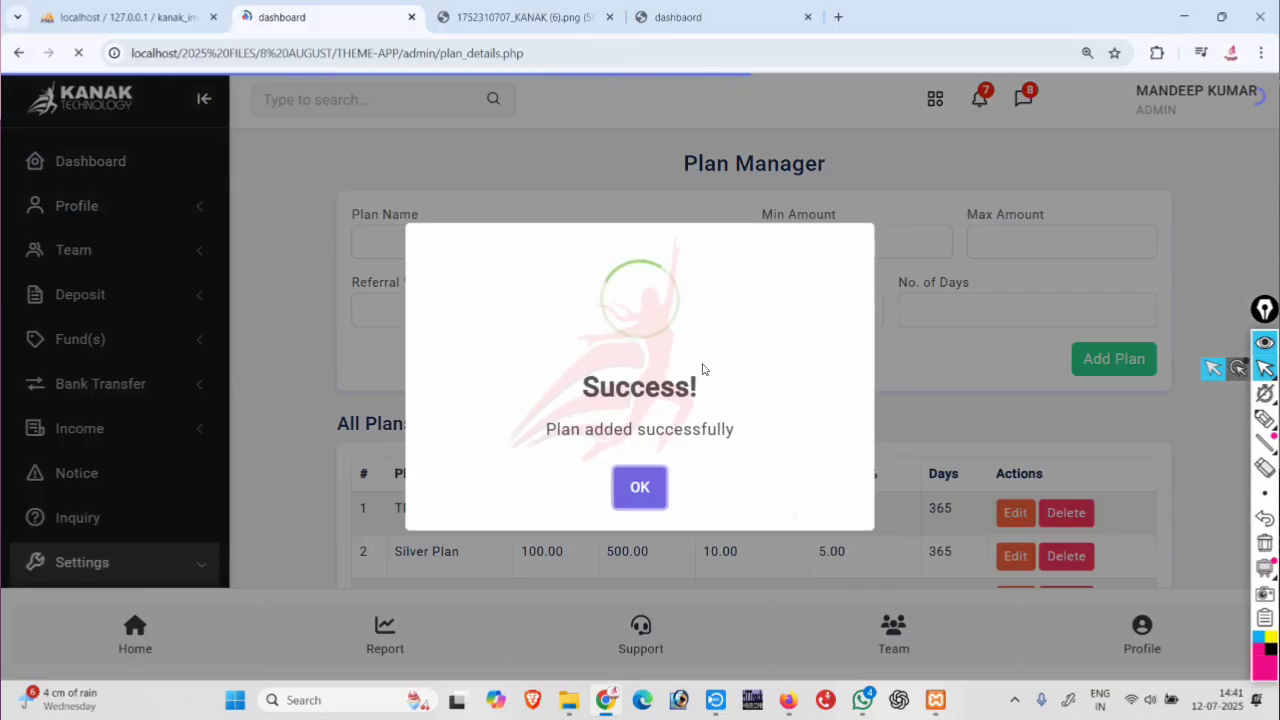
left_click(640, 487)
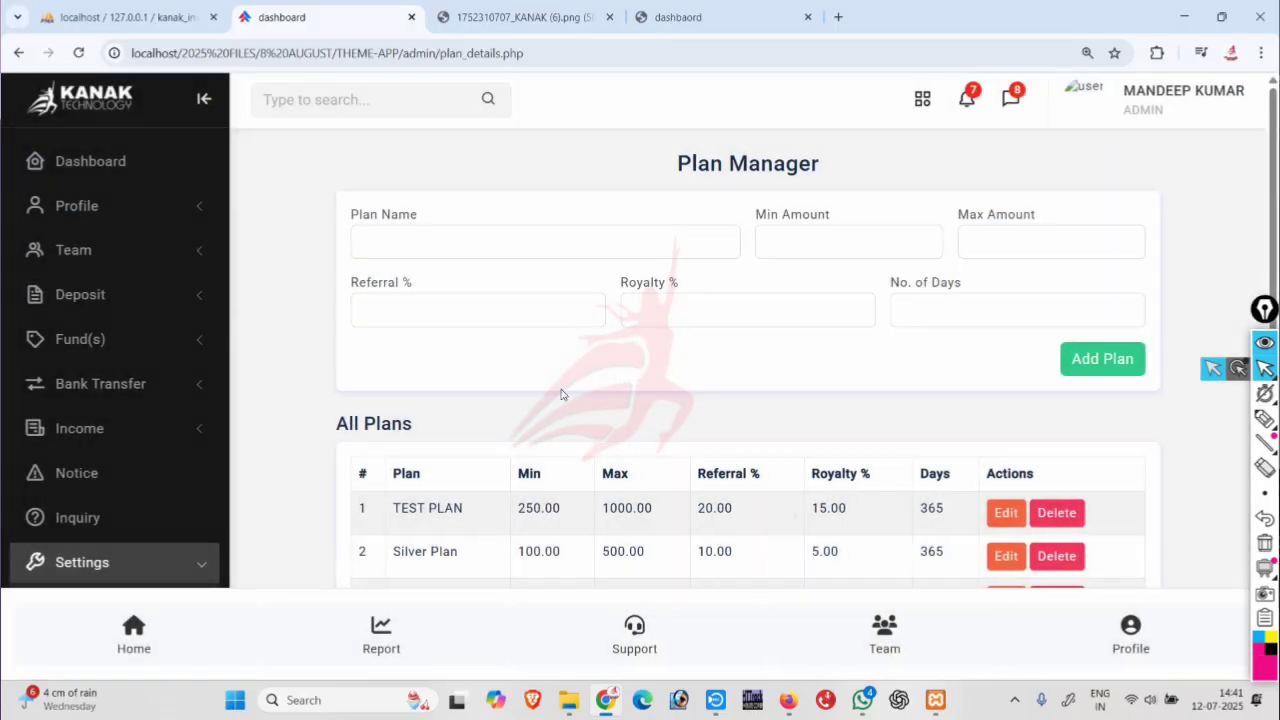
scroll(490, 430, "down", 1)
left_click_drag(412, 381, 946, 388)
Delete the TEST PLAN row, leaving only Silver Plan and Basic Plan.
left_click(948, 388)
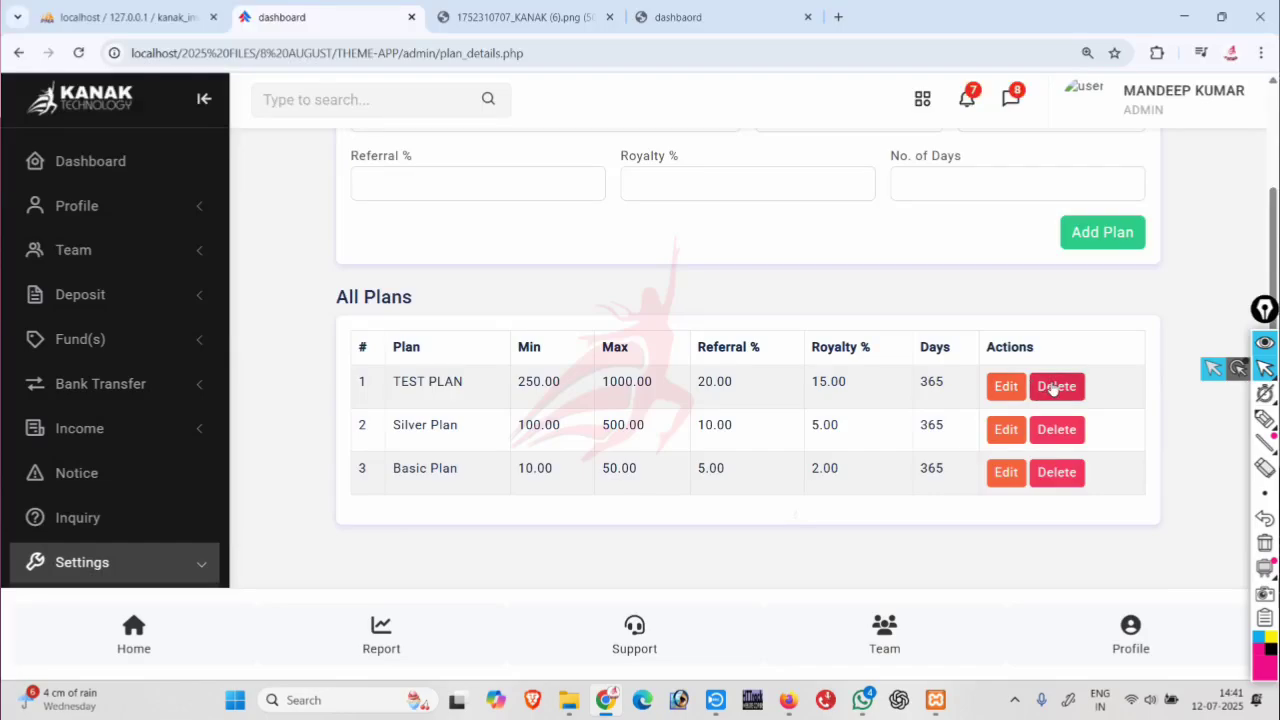
left_click(1053, 389)
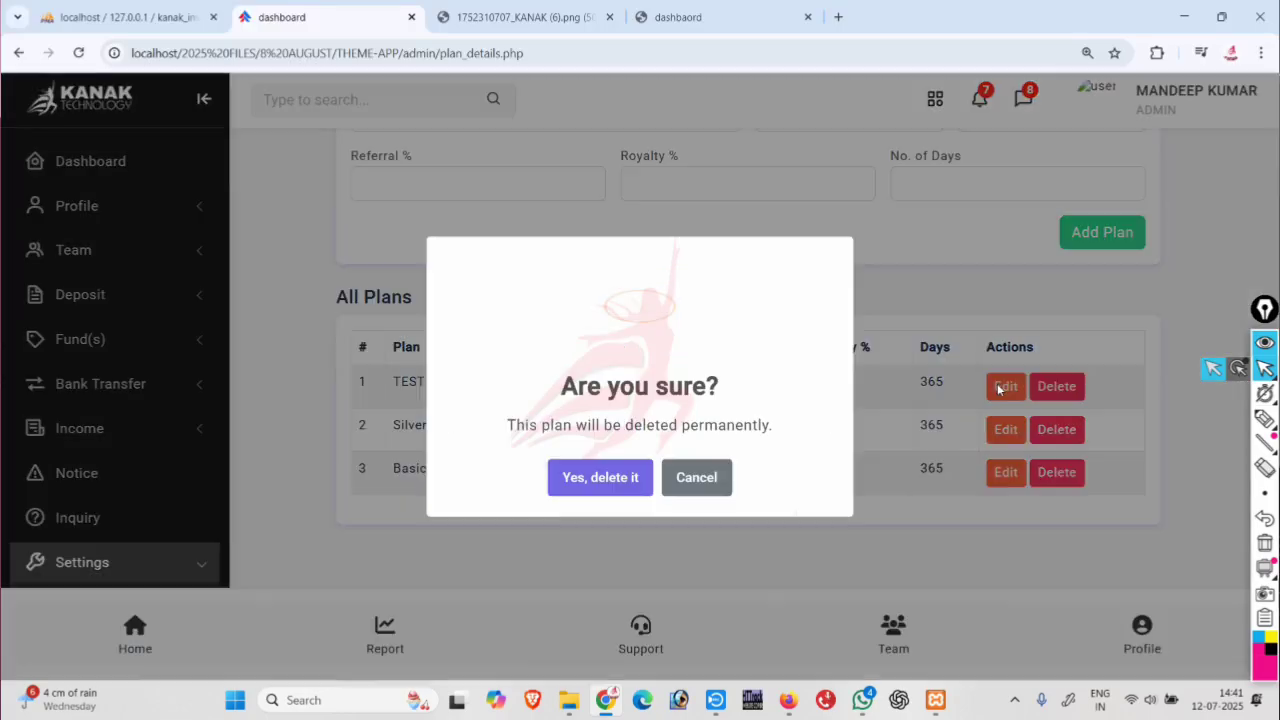
left_click(615, 488)
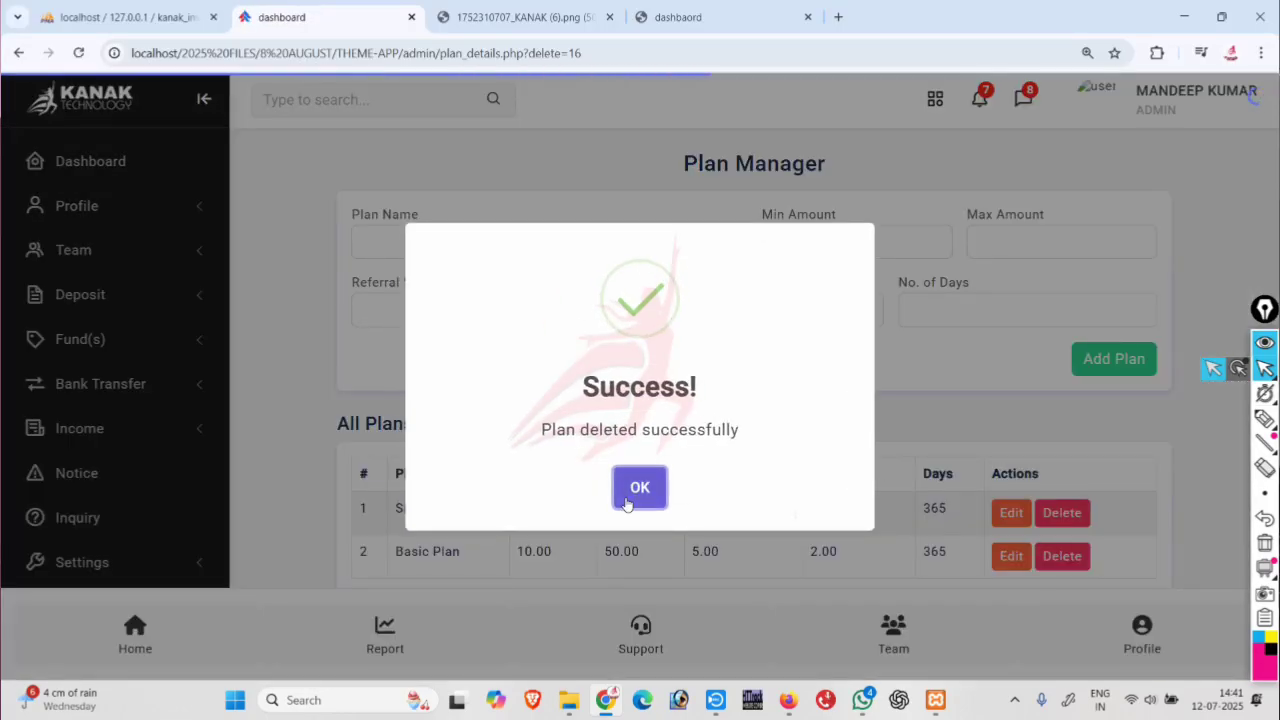
left_click(629, 488)
scroll(568, 433, "down", 1)
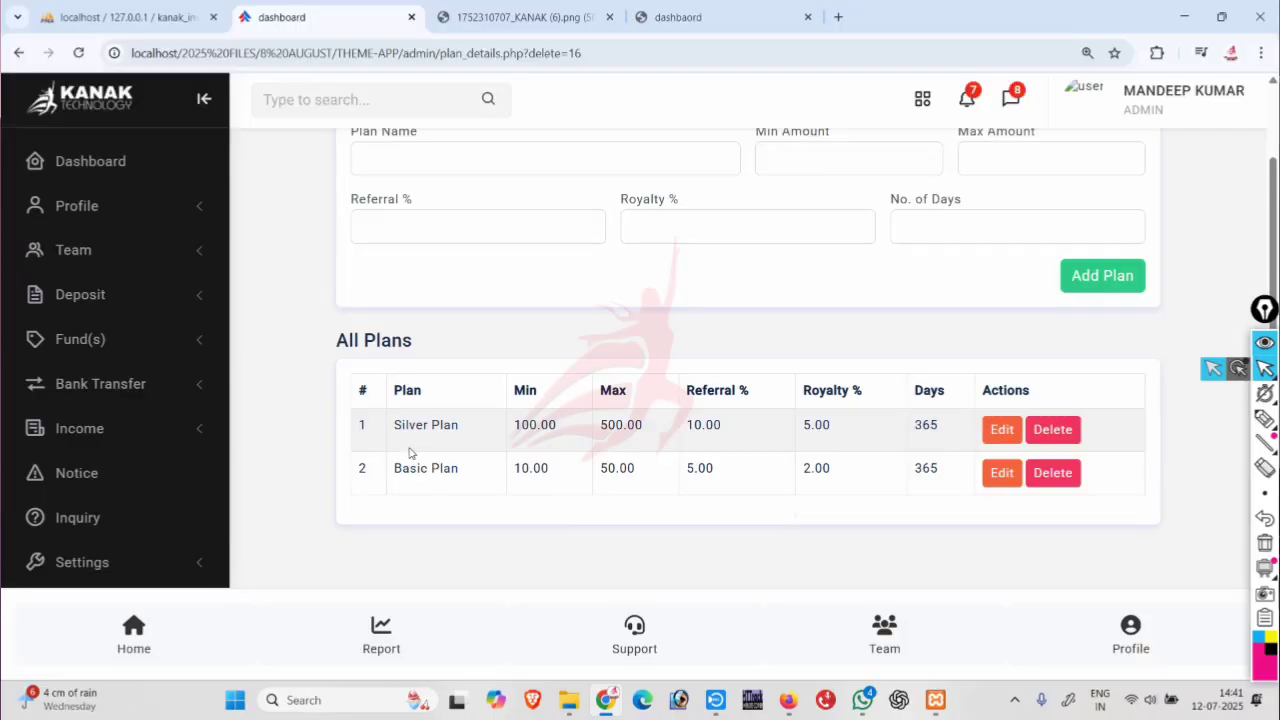
scroll(90, 440, "down", 2)
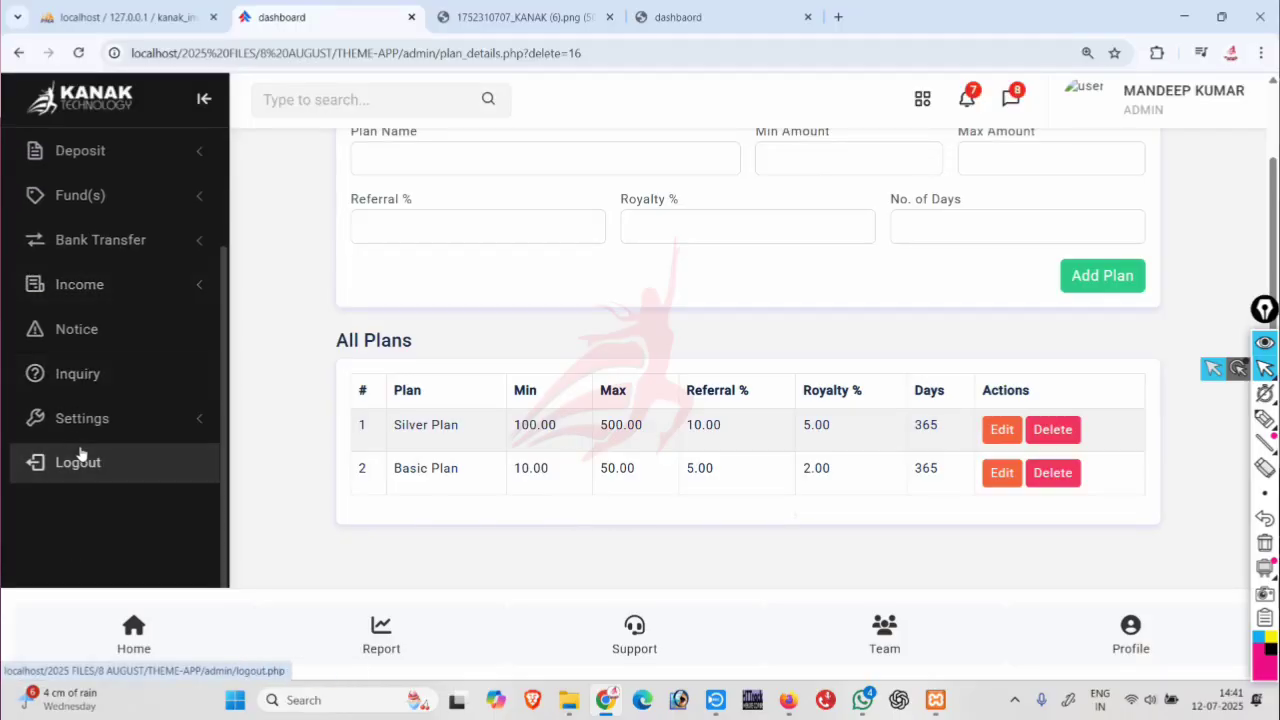
Open Settings > Level to show level incomes 20.00, 15.00, 10.00 and 5.00 for levels 1–4.
left_click(99, 388)
scroll(257, 428, "down", 2)
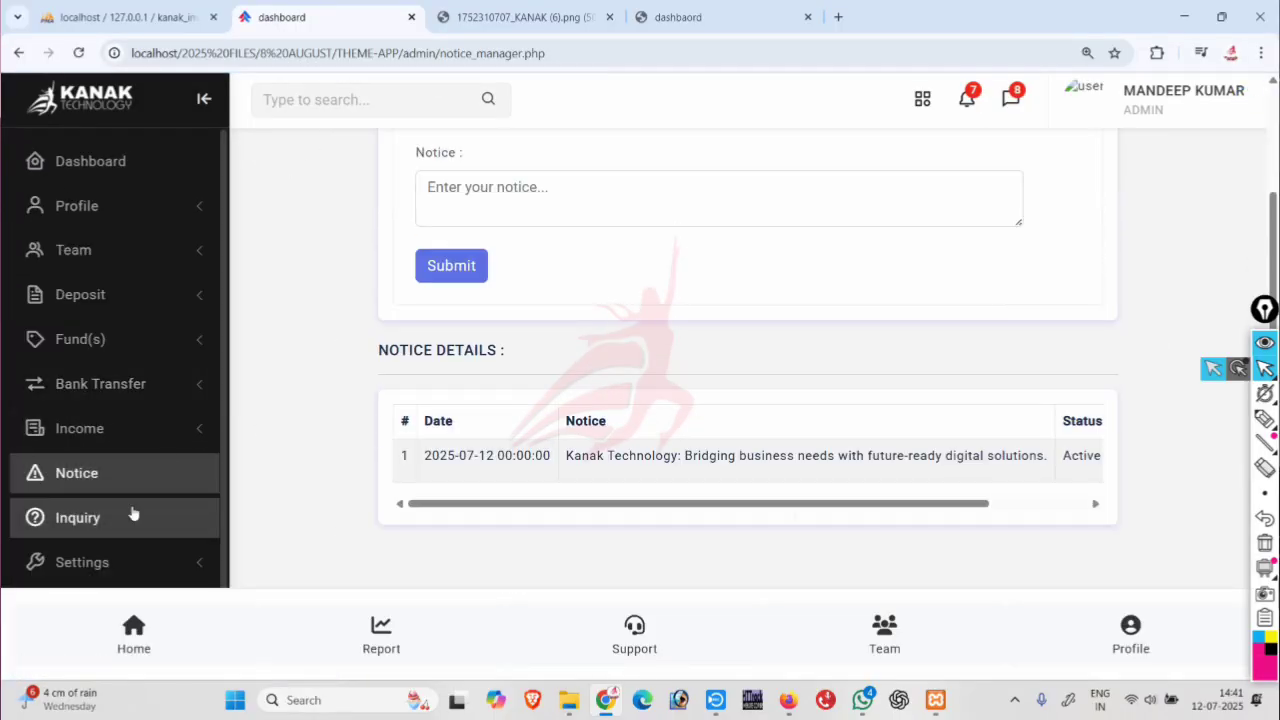
scroll(120, 470, "down", 2)
left_click(115, 430)
scroll(123, 477, "down", 2)
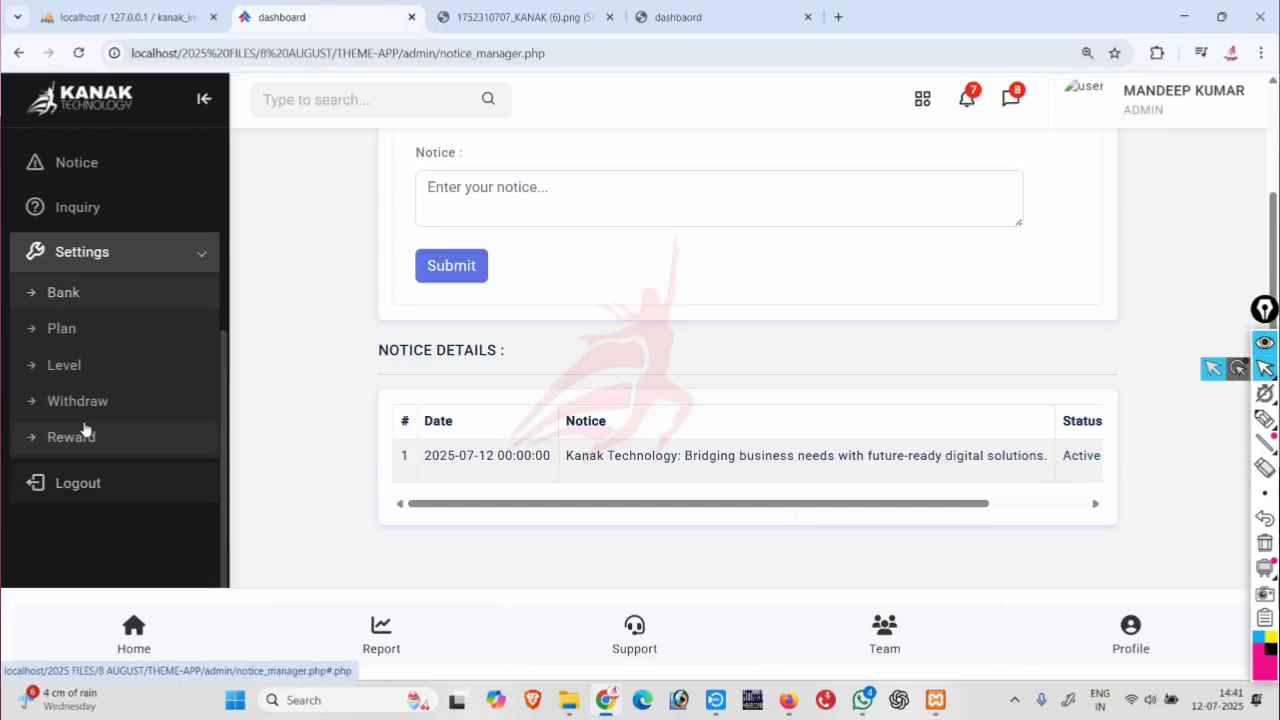
left_click(95, 372)
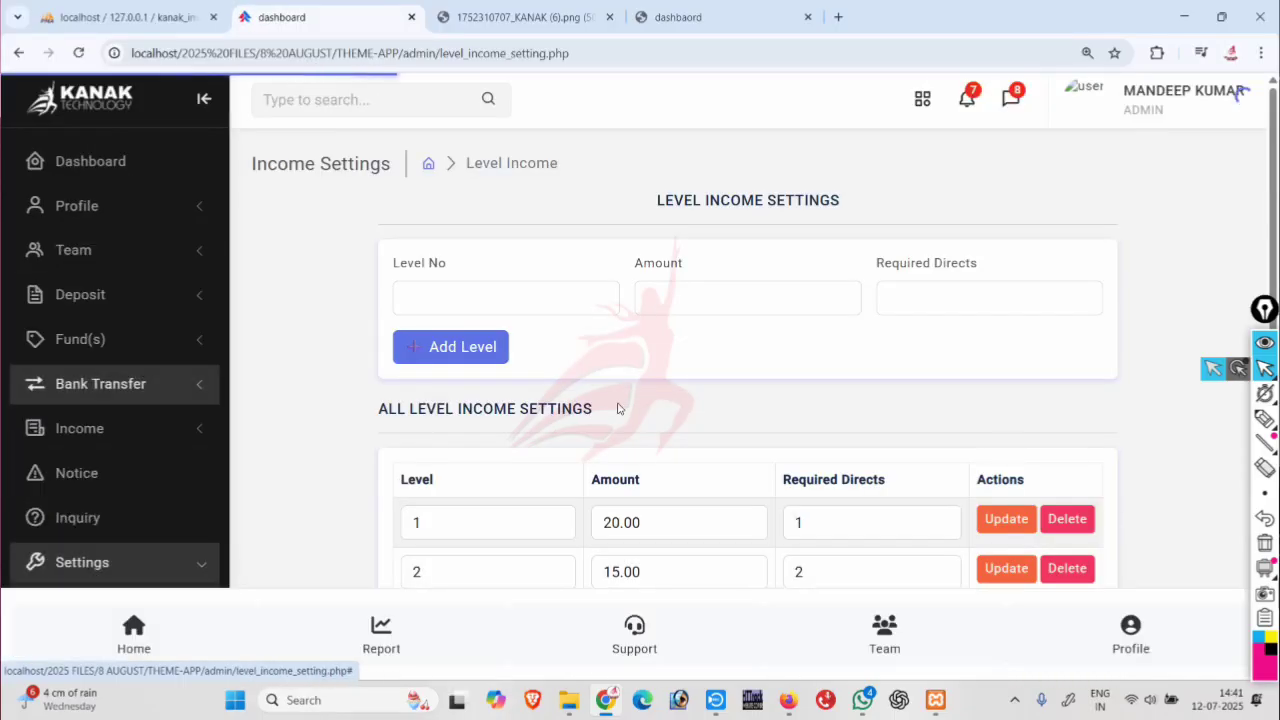
scroll(617, 408, "down", 2)
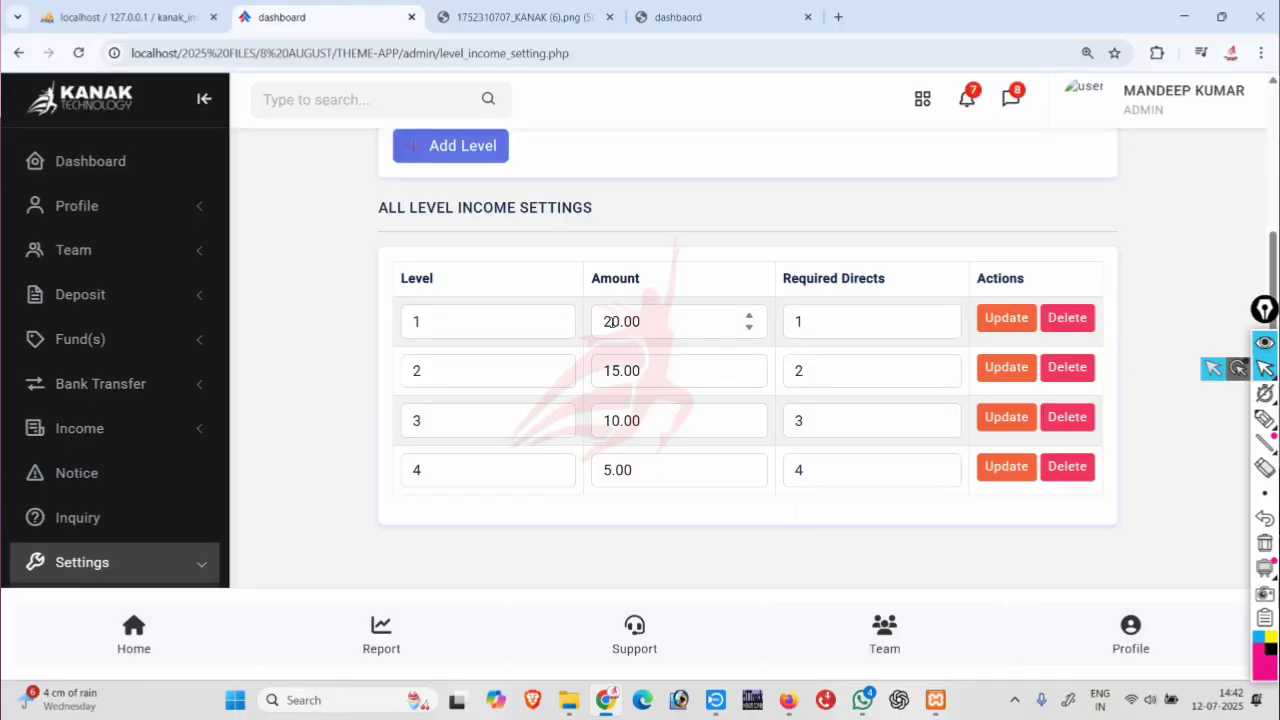
Change level 1's Required Directs to 0 and update that row, leaving four income levels.
left_click(860, 326)
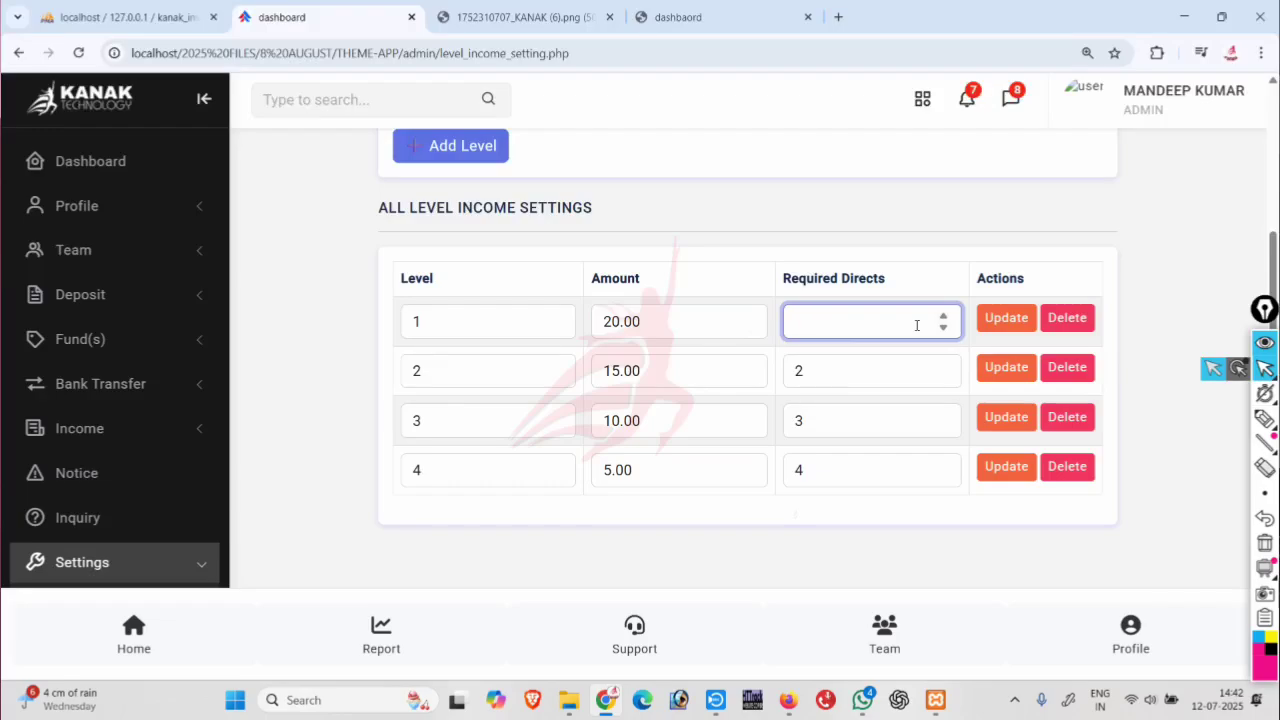
left_click(996, 321)
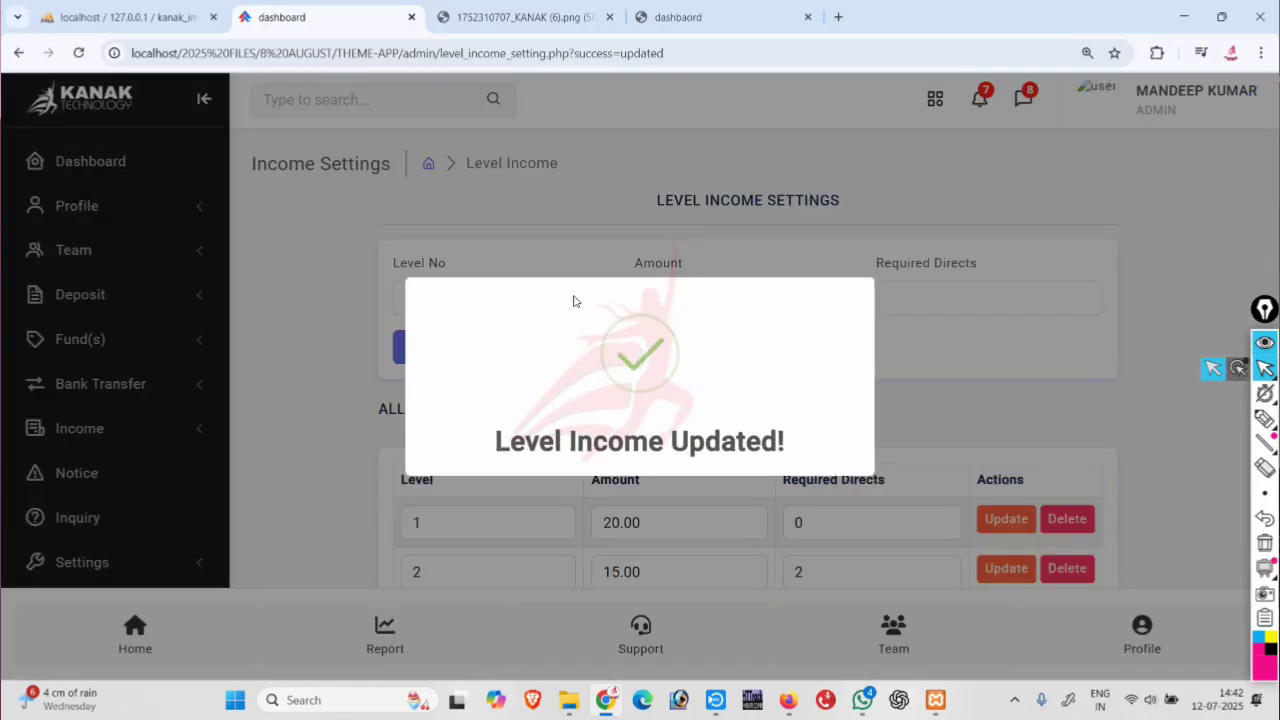
scroll(589, 299, "down", 2)
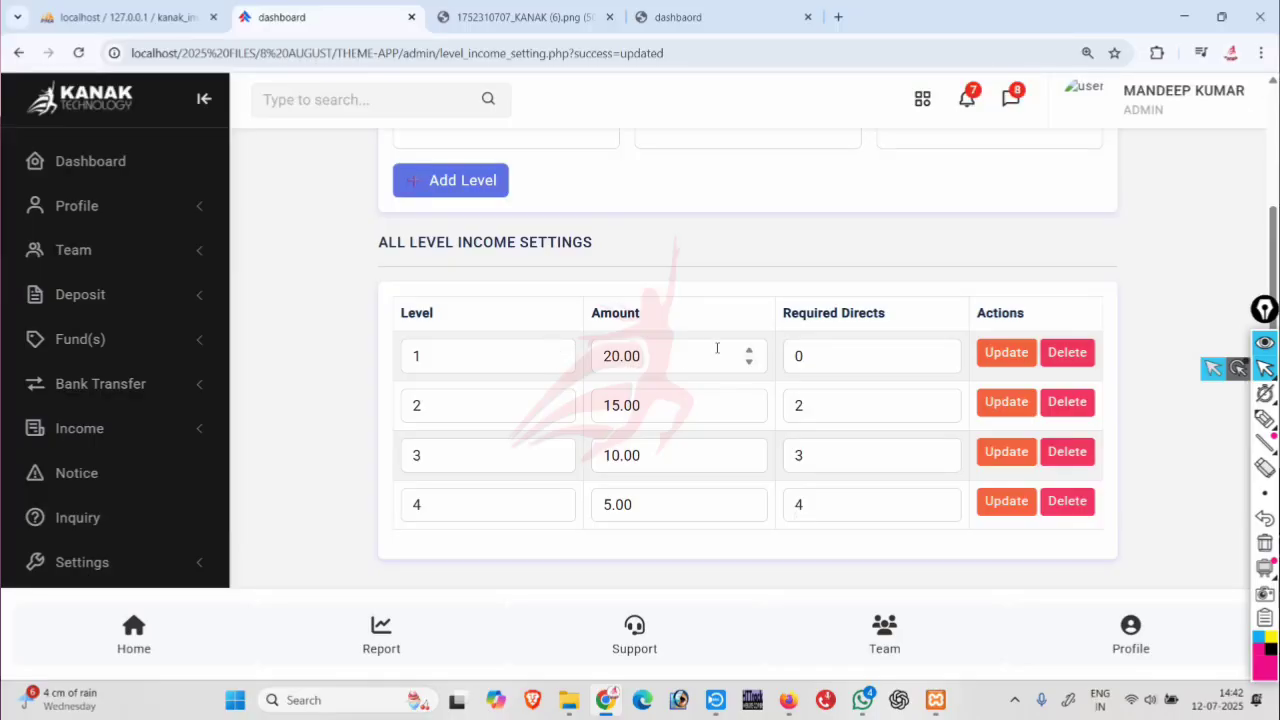
scroll(514, 413, "up", 2)
scroll(70, 390, "down", 2)
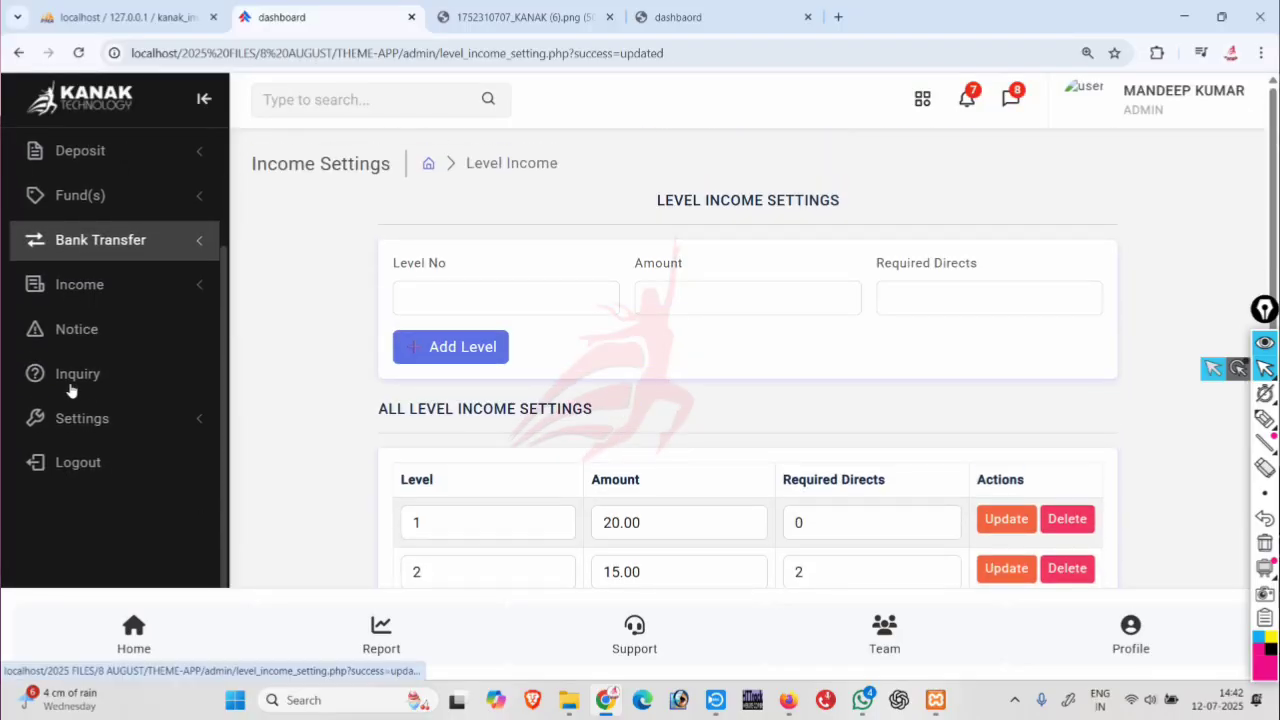
Open the Notice page and scroll the Notice Details table to show its Status and Actions columns.
left_click(86, 330)
scroll(611, 377, "down", 2)
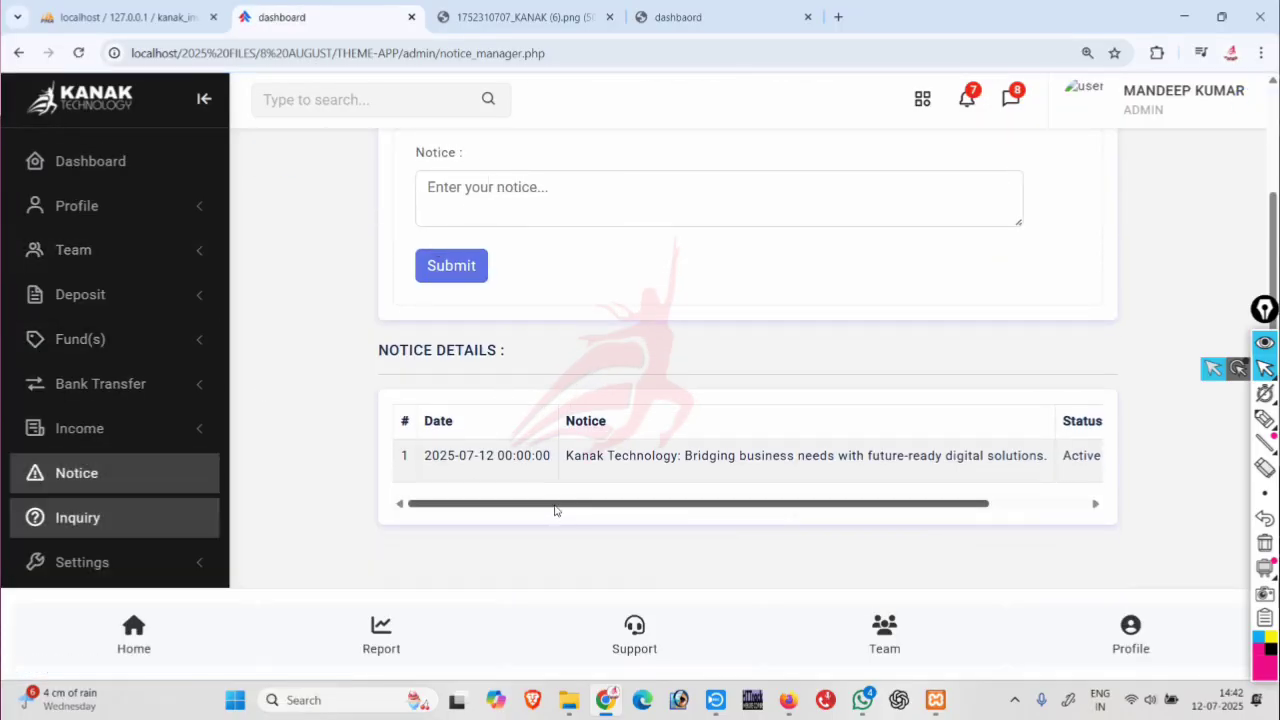
left_click_drag(557, 509, 834, 504)
mouse_move(697, 503)
left_mouse_down()
mouse_move(607, 504)
mouse_move(697, 504)
left_mouse_up()
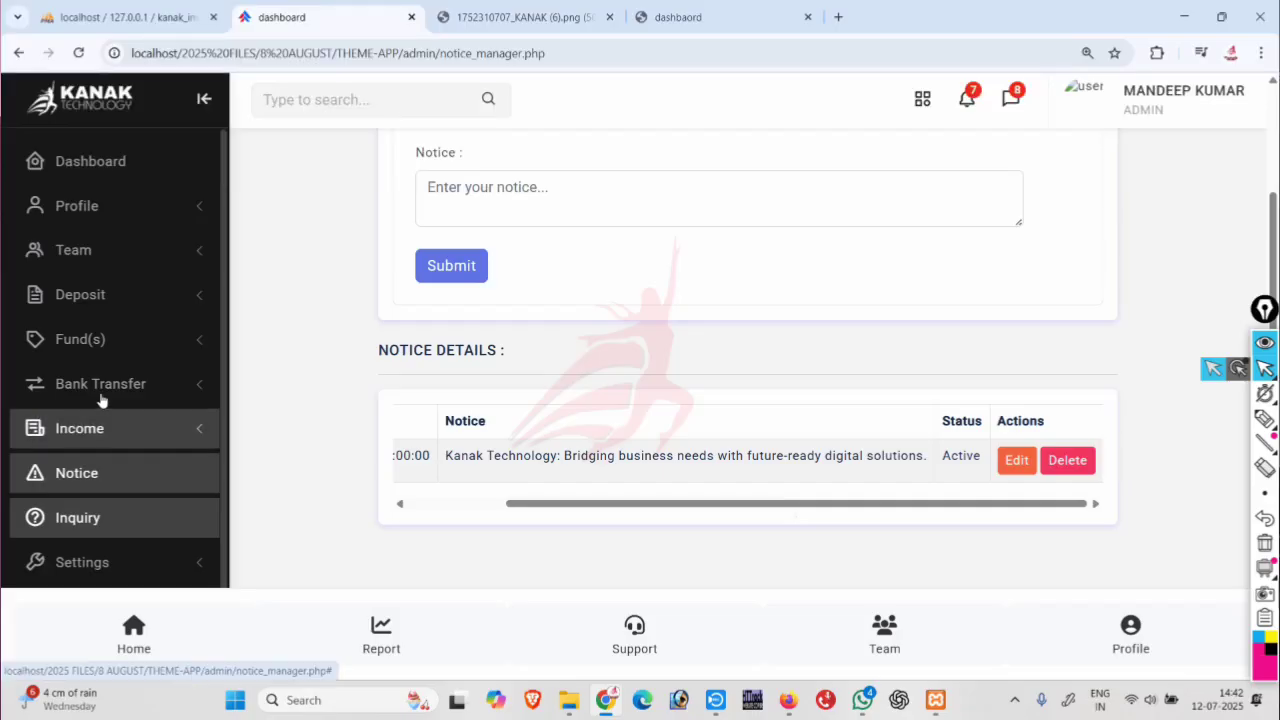
left_click(131, 381)
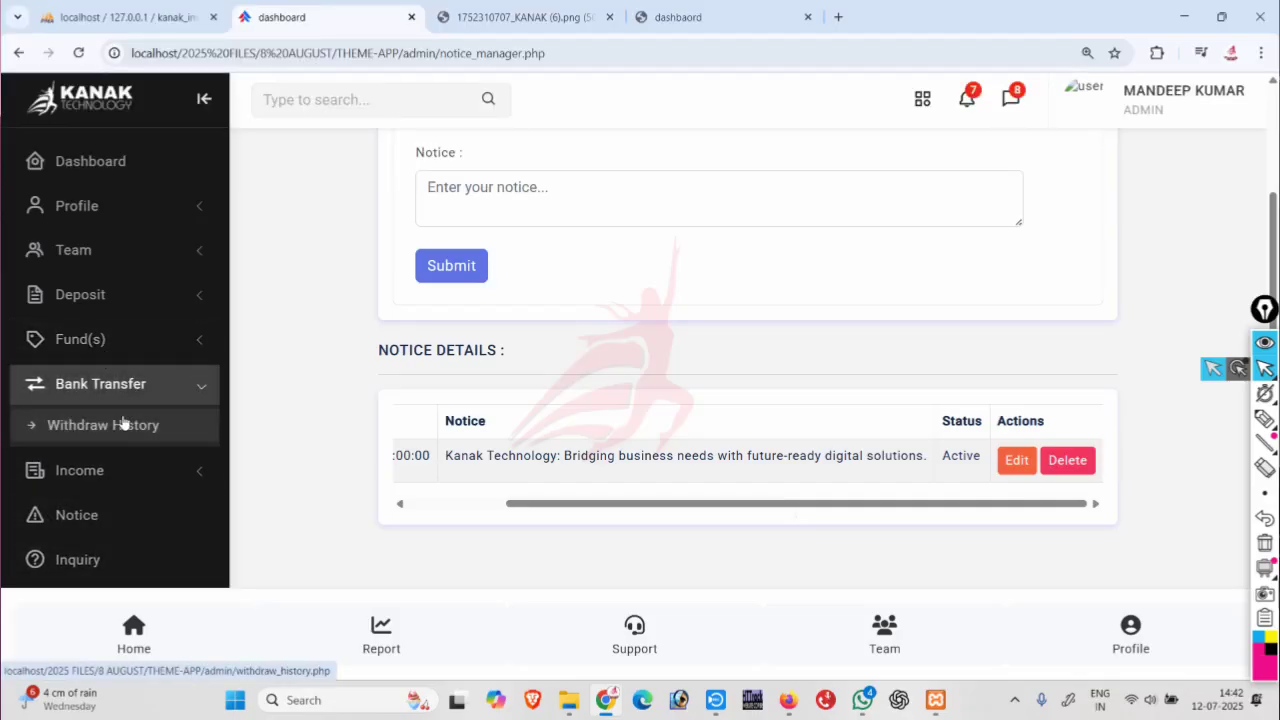
left_click(125, 424)
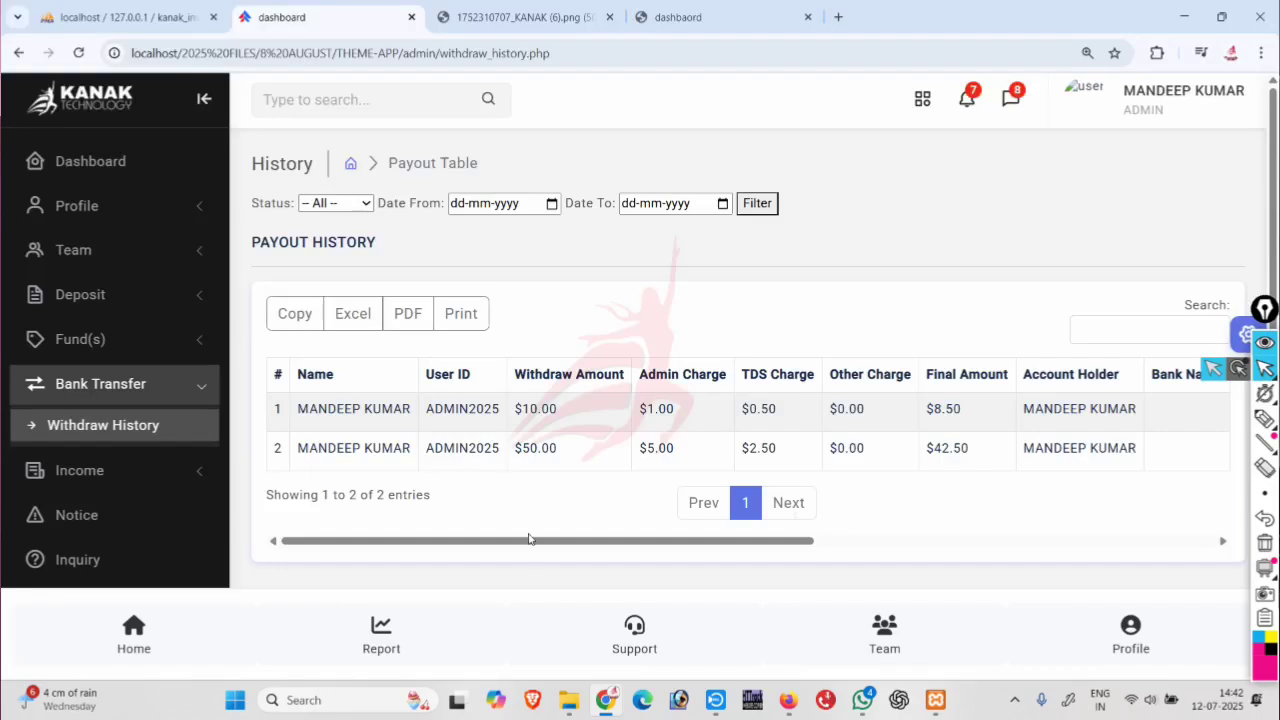
left_click_drag(533, 541, 1002, 548)
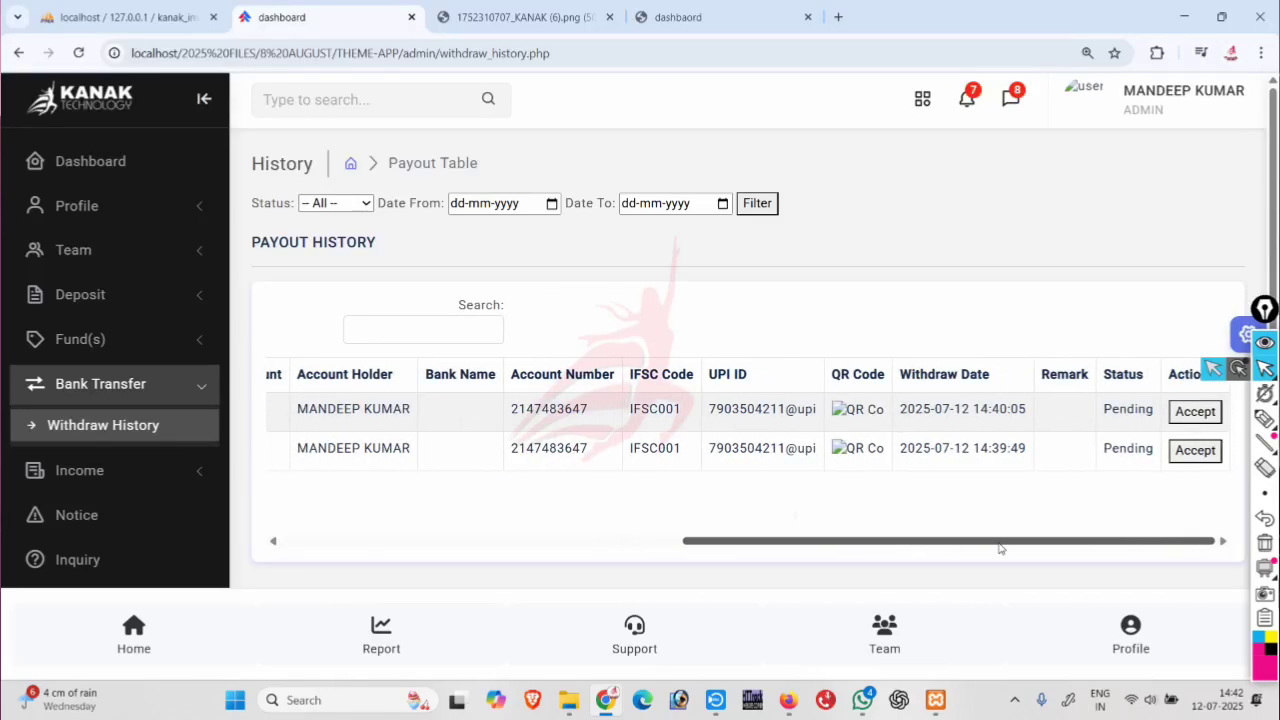
scroll(125, 385, "down", 2)
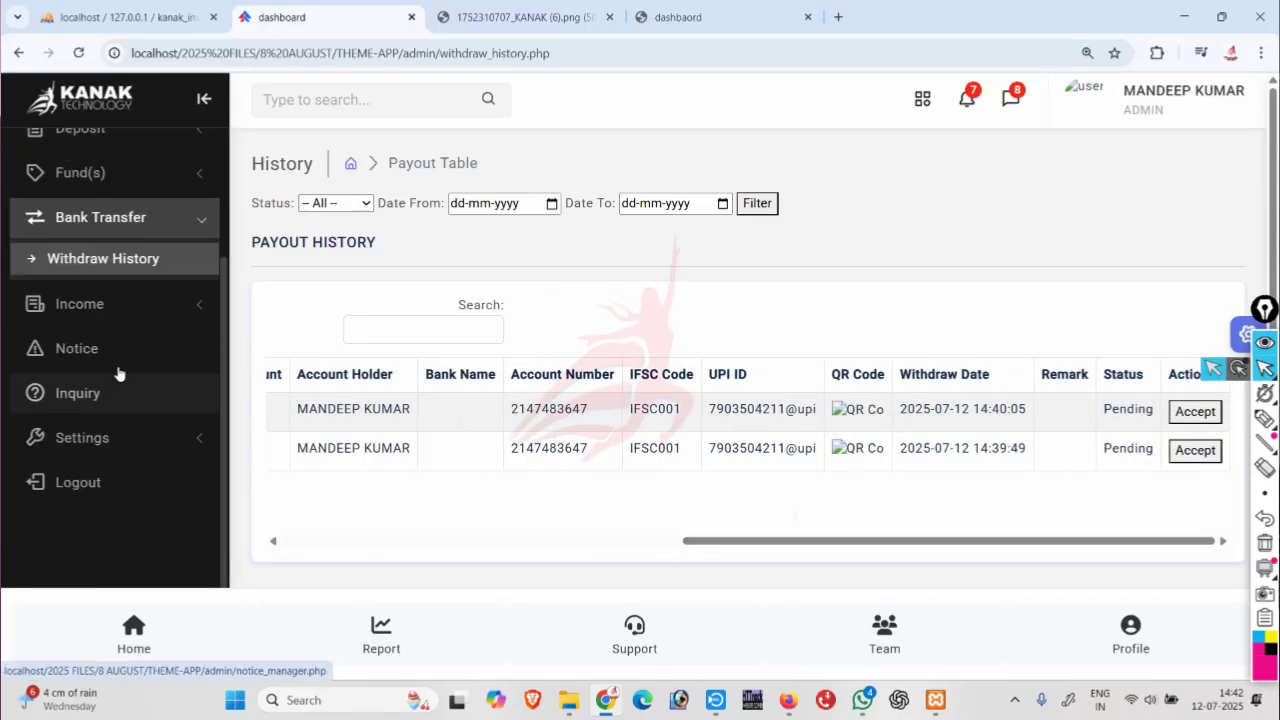
left_click(114, 391)
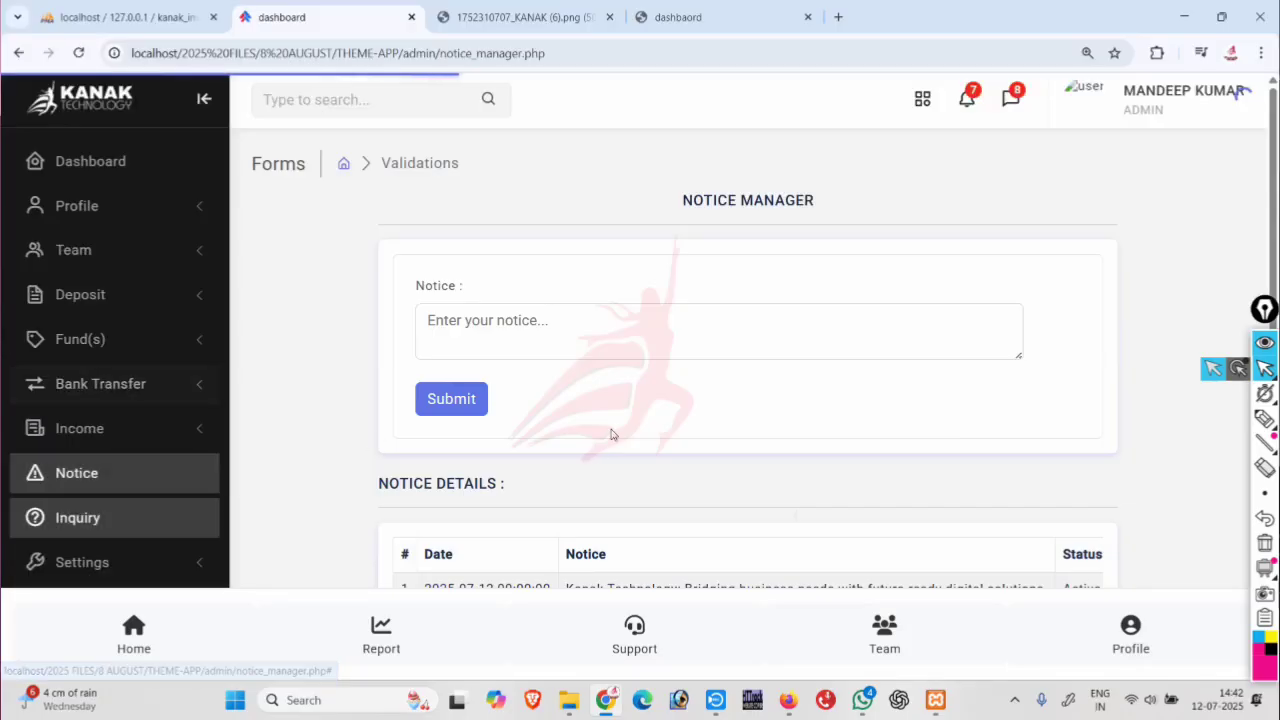
scroll(600, 440, "down", 2)
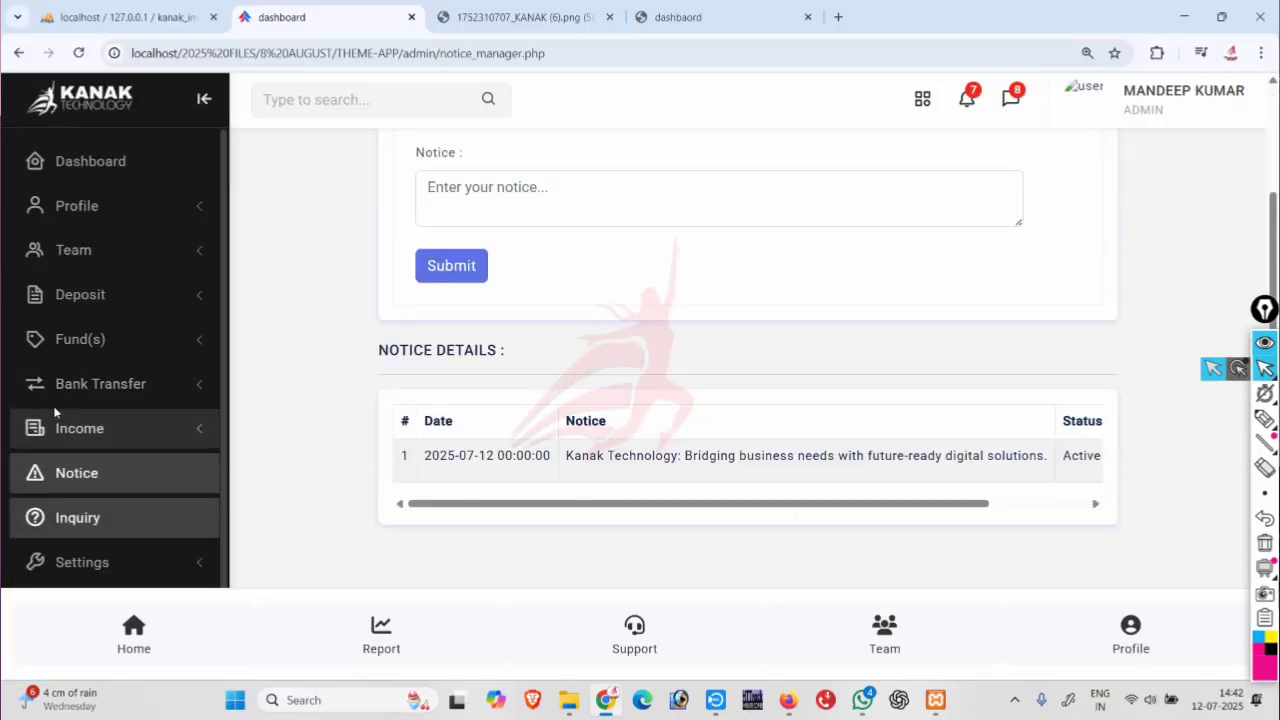
scroll(126, 394, "up", 2)
left_click(89, 212)
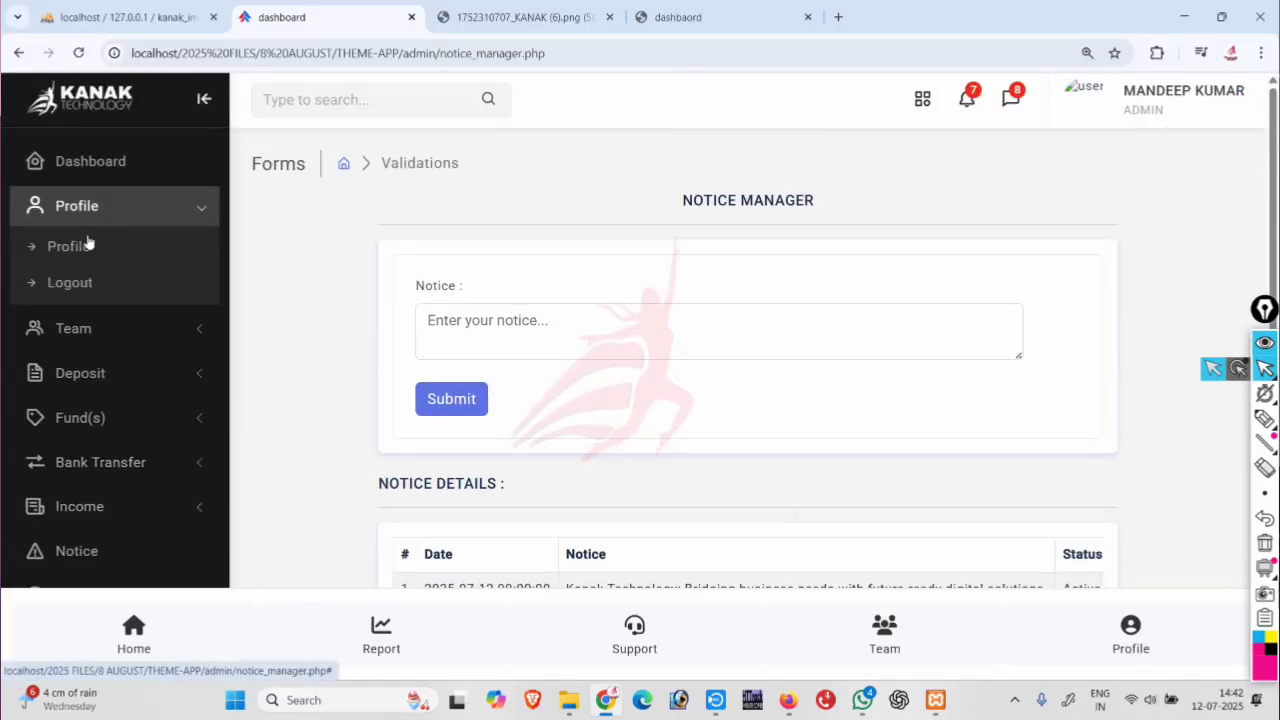
left_click(89, 330)
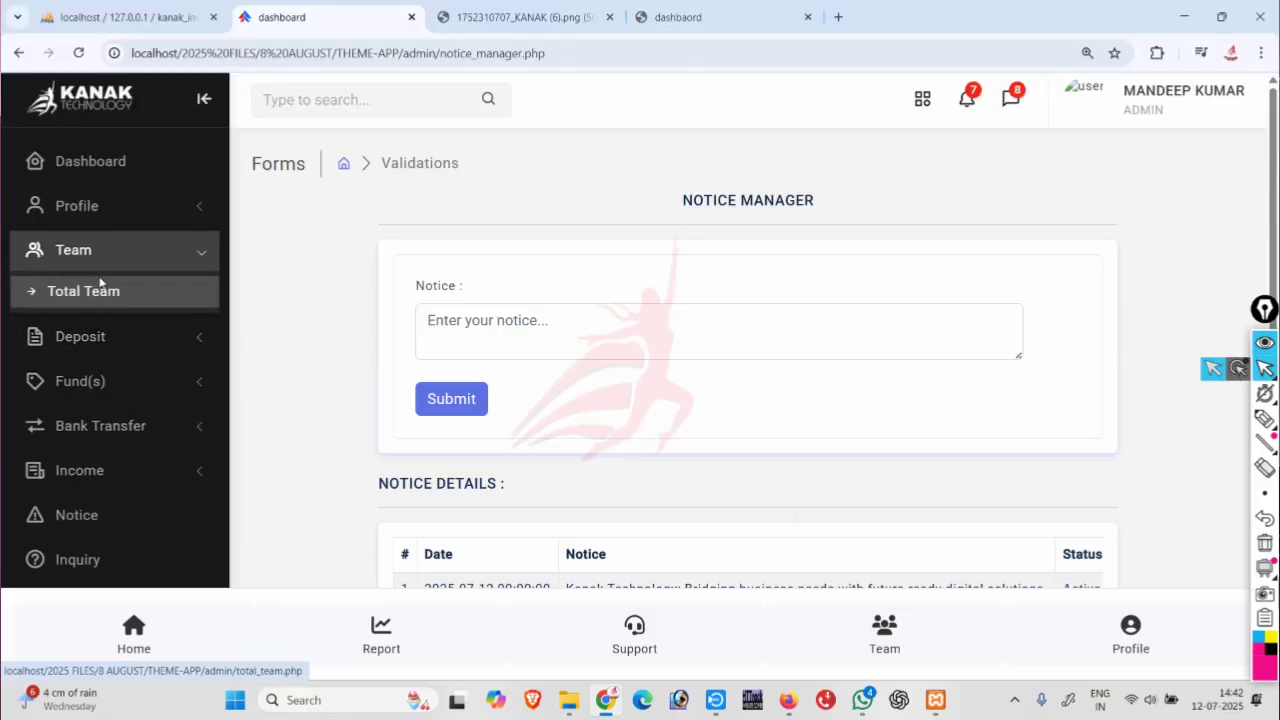
Open the Total Team list and filter it by Active, then Inactive, then Blocked members.
left_click(100, 285)
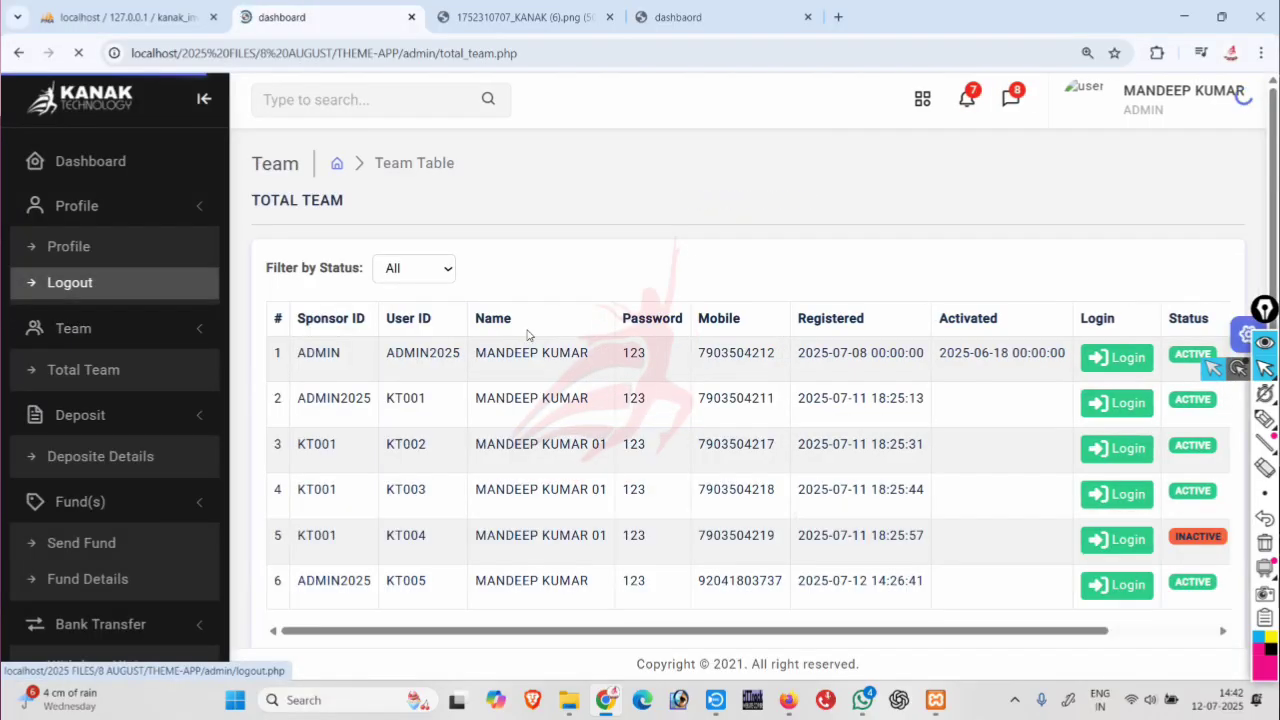
left_click(424, 240)
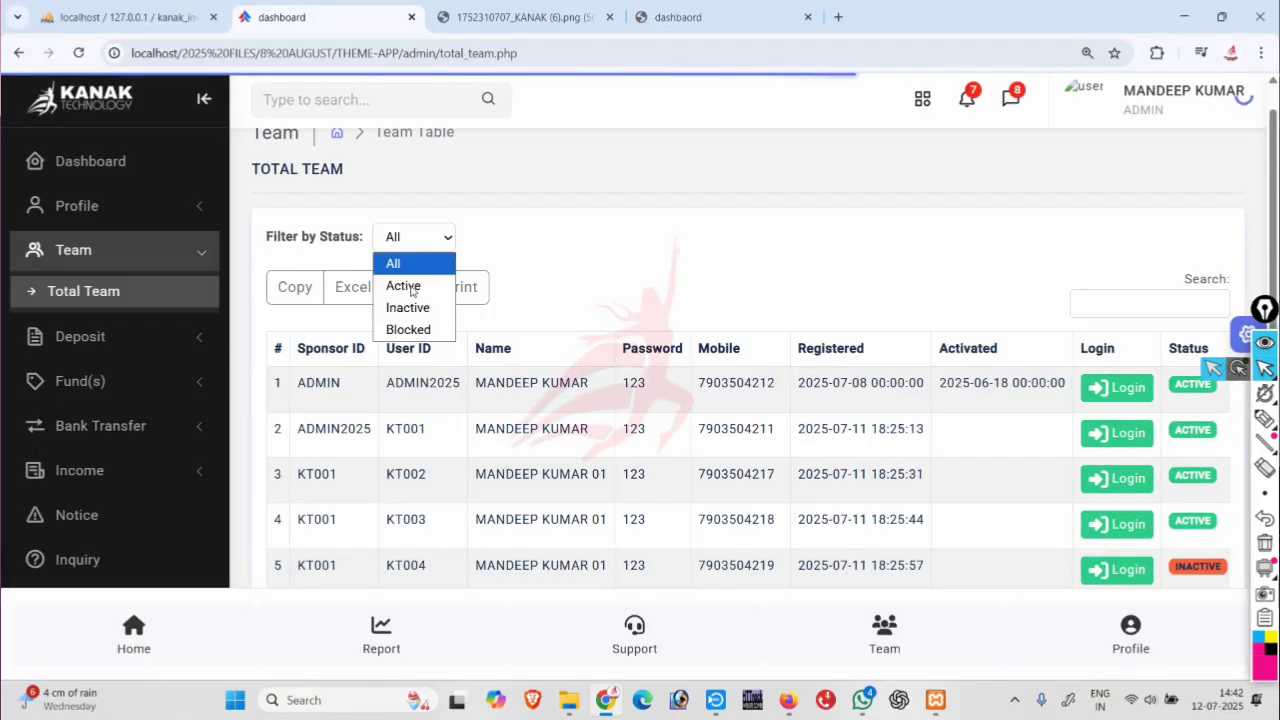
left_click(404, 284)
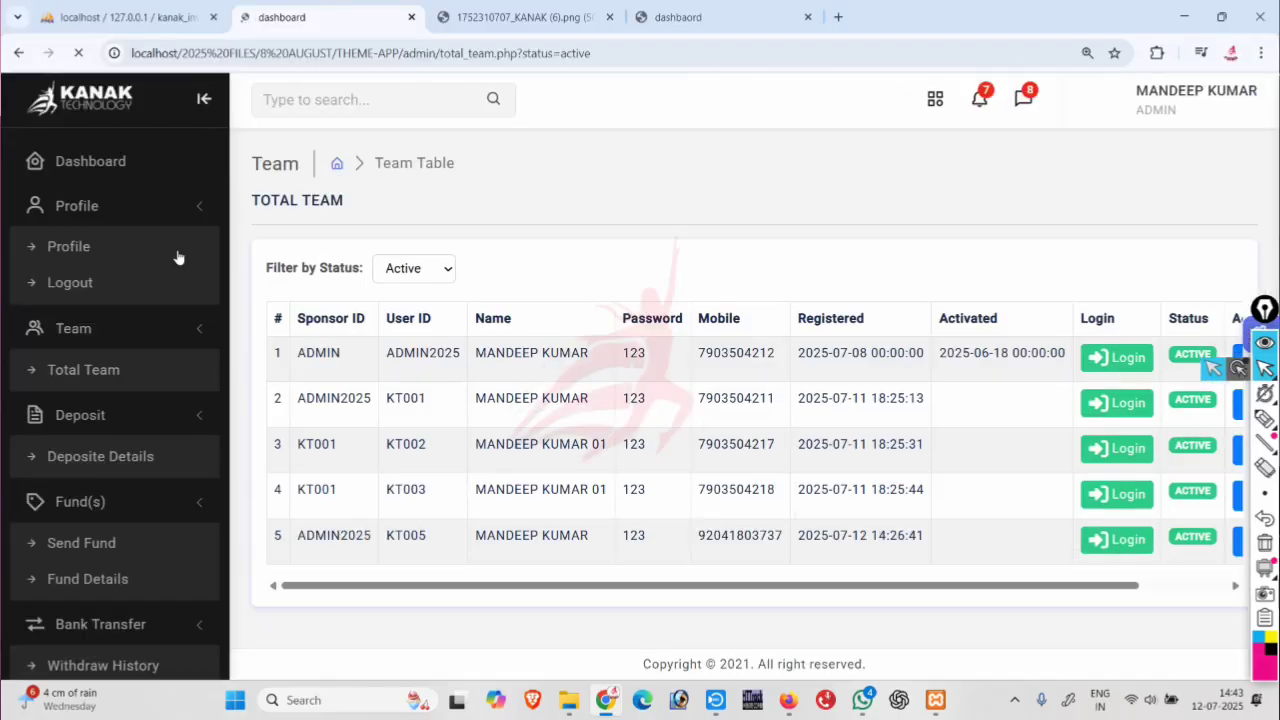
left_click(443, 271)
left_click(412, 338)
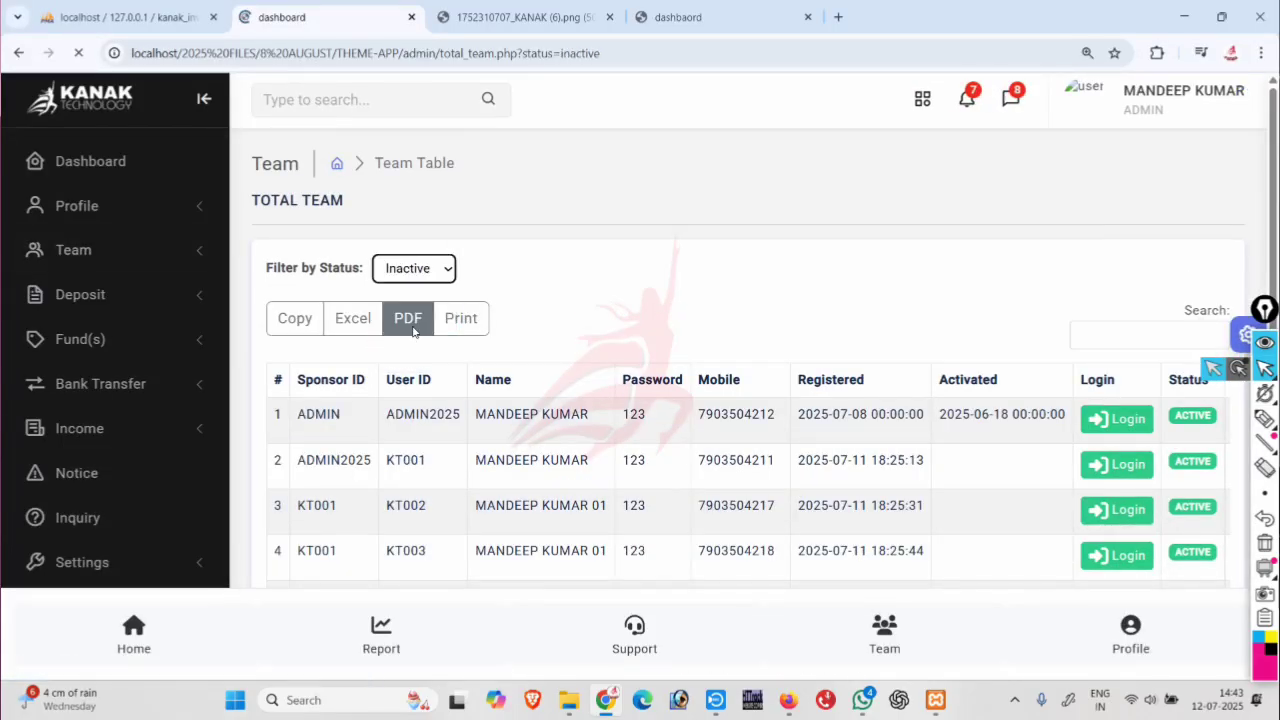
left_click(420, 274)
left_click(407, 360)
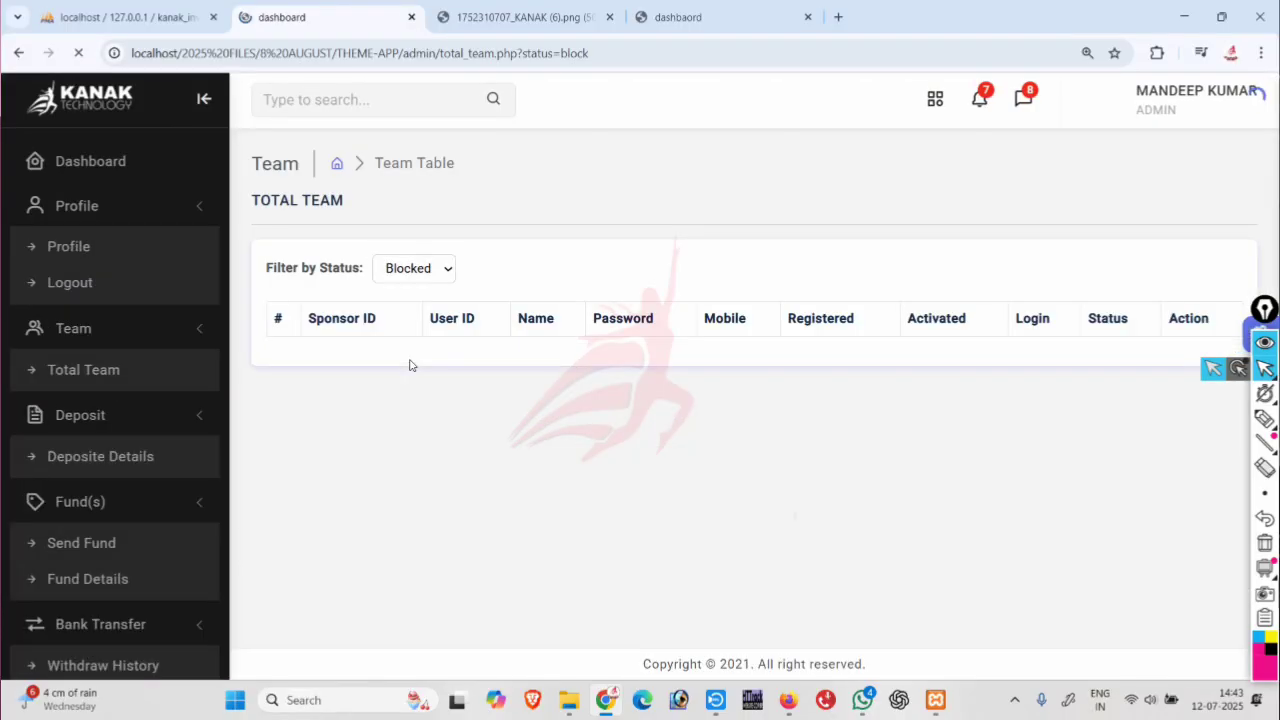
Switch the status filter to Inactive, then Active, then All to list every member including KT004.
left_click(413, 279)
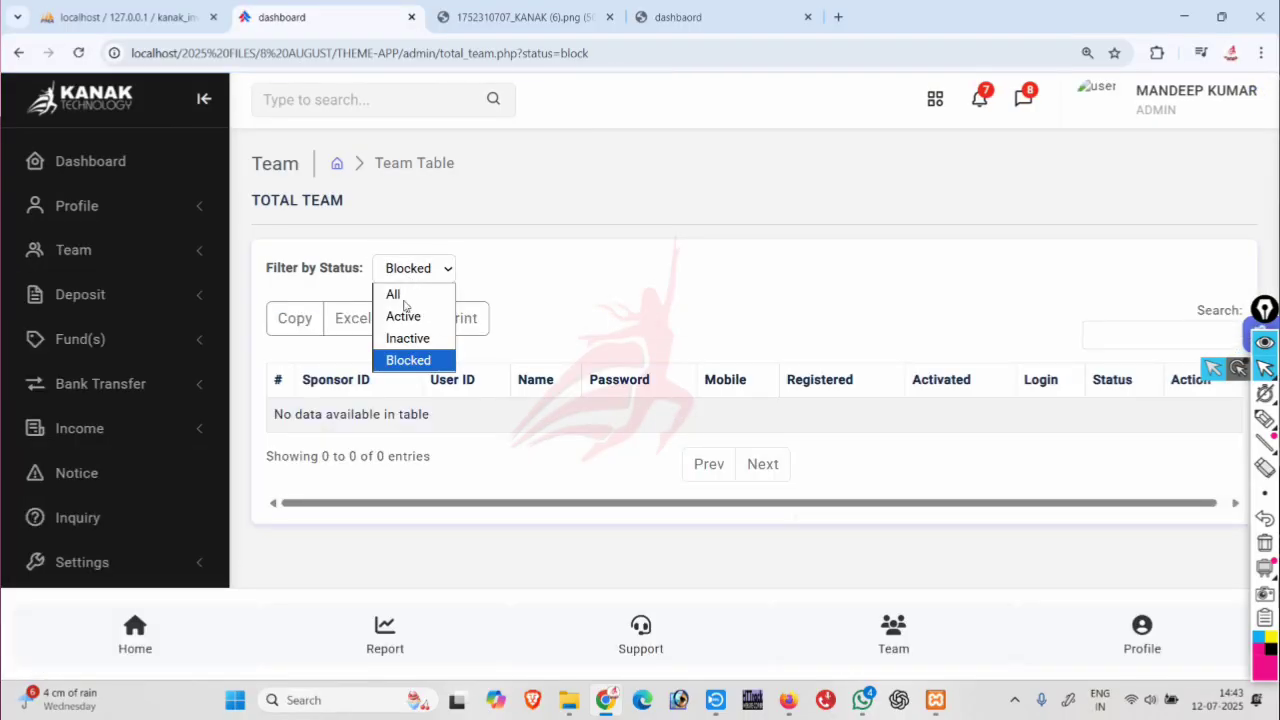
left_click(407, 338)
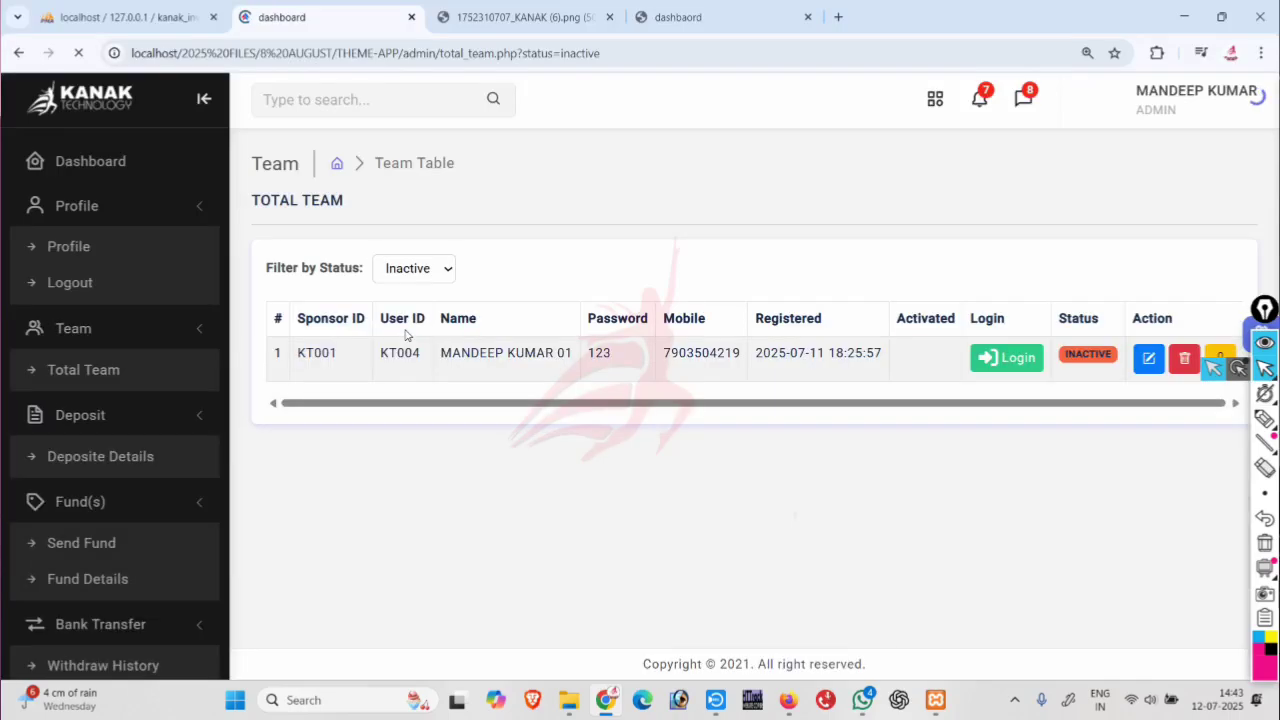
left_click_drag(737, 514, 751, 514)
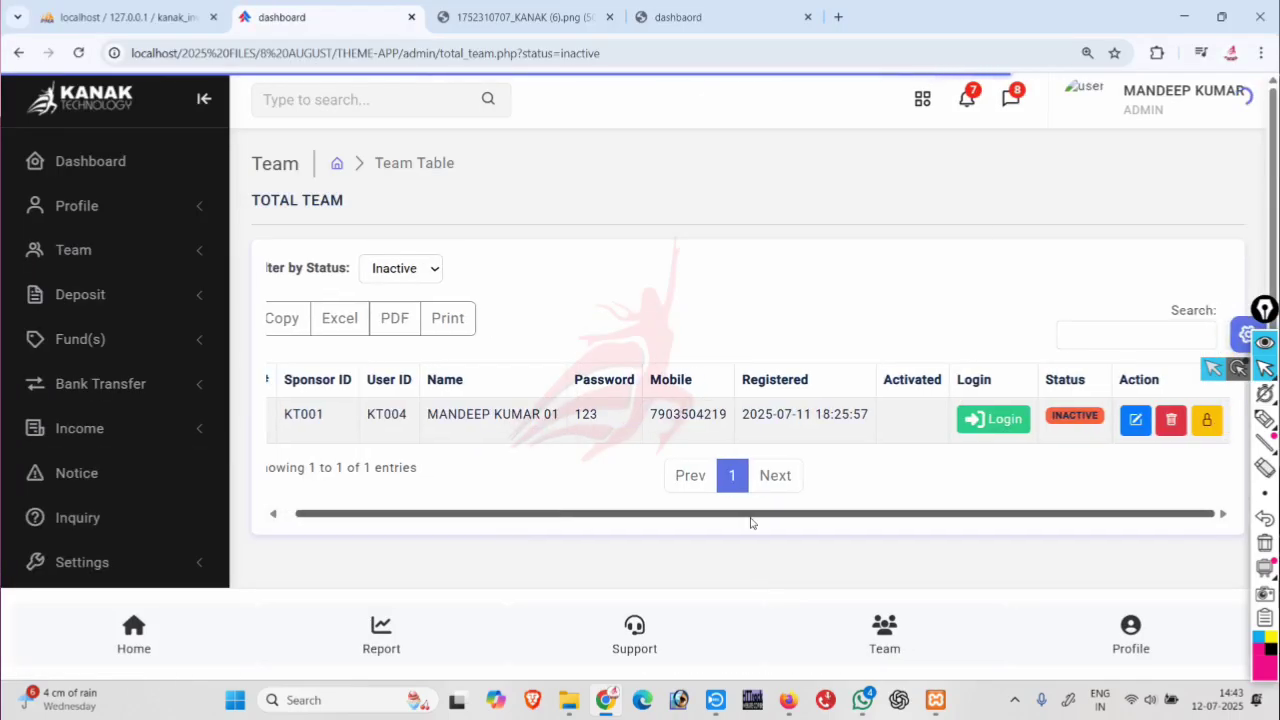
left_click(391, 278)
left_click(395, 314)
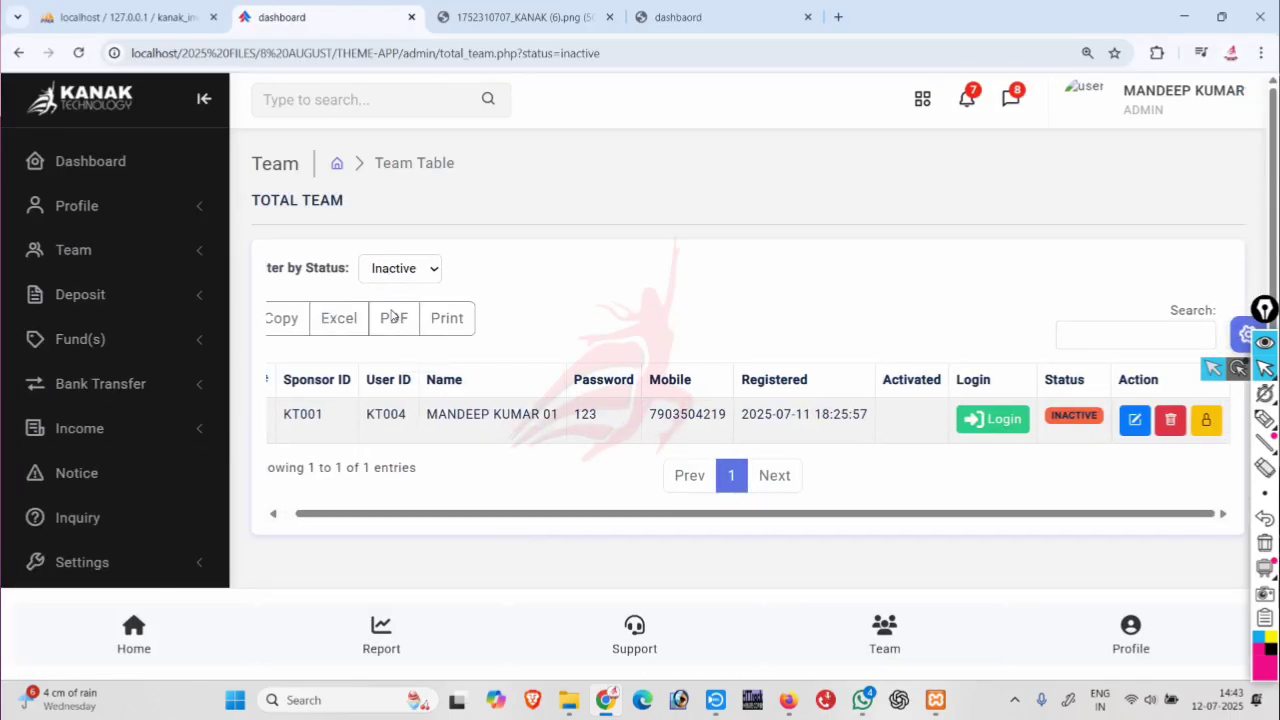
scroll(372, 302, "down", 1)
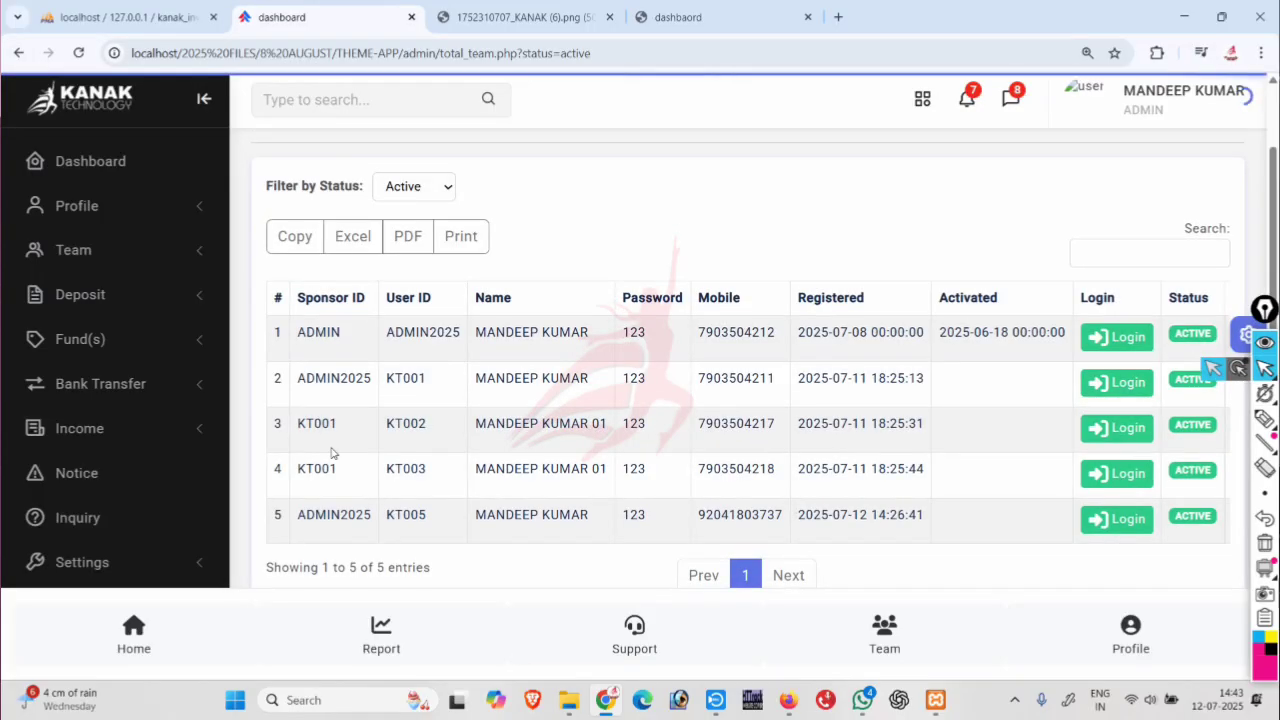
left_click(397, 186)
left_click(405, 213)
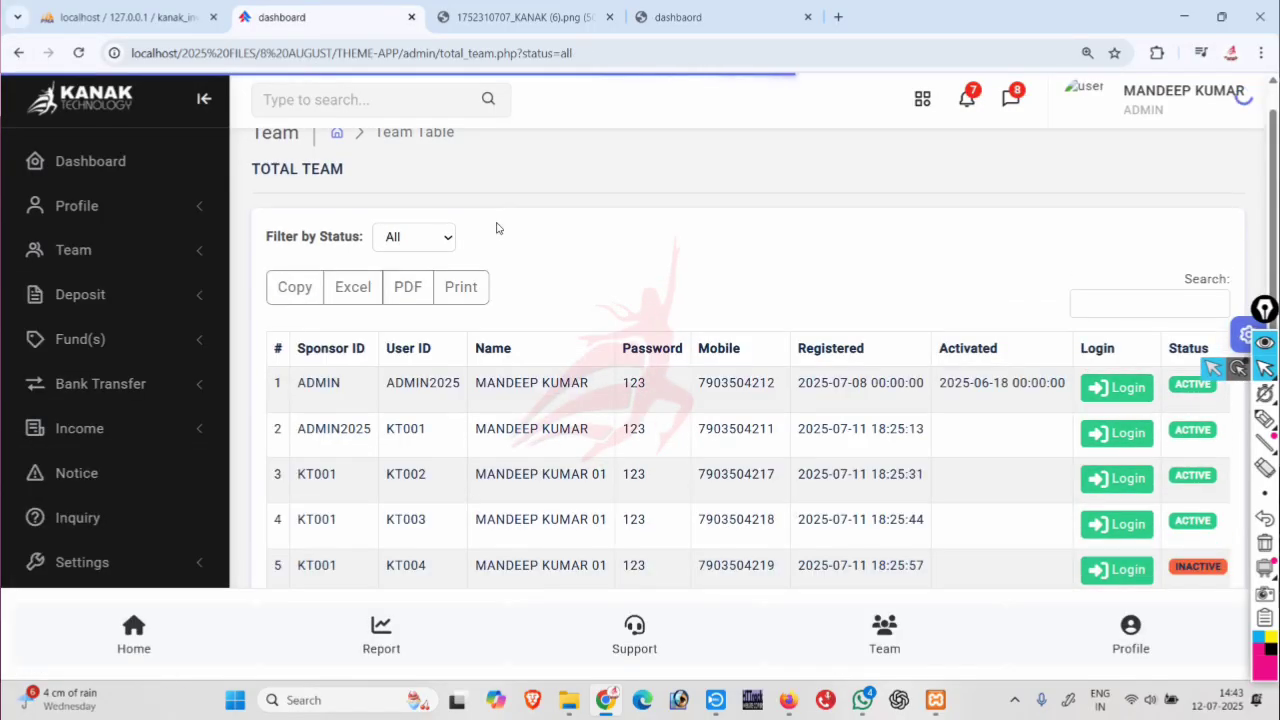
Review the full team list and expand the Income menu to reveal the Matching and ROI pages.
scroll(144, 284, "down", 1)
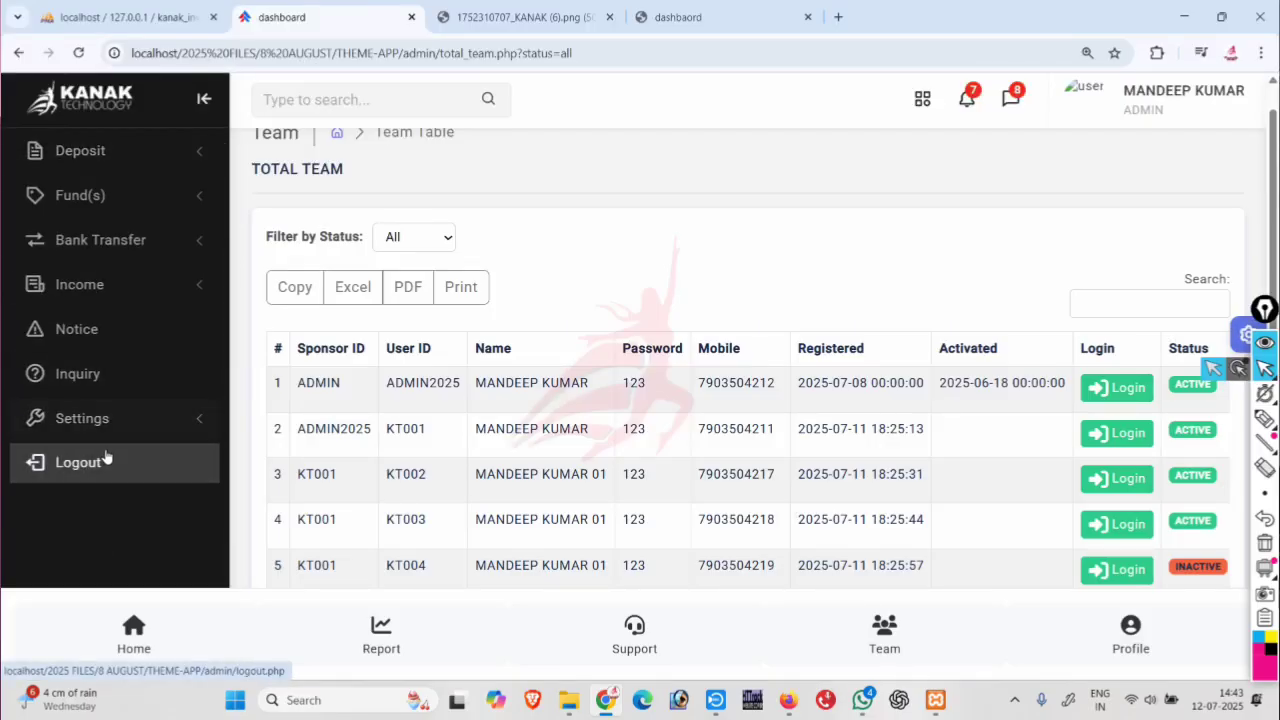
scroll(107, 455, "up", 1)
scroll(106, 455, "up", 1)
scroll(110, 470, "down", 1)
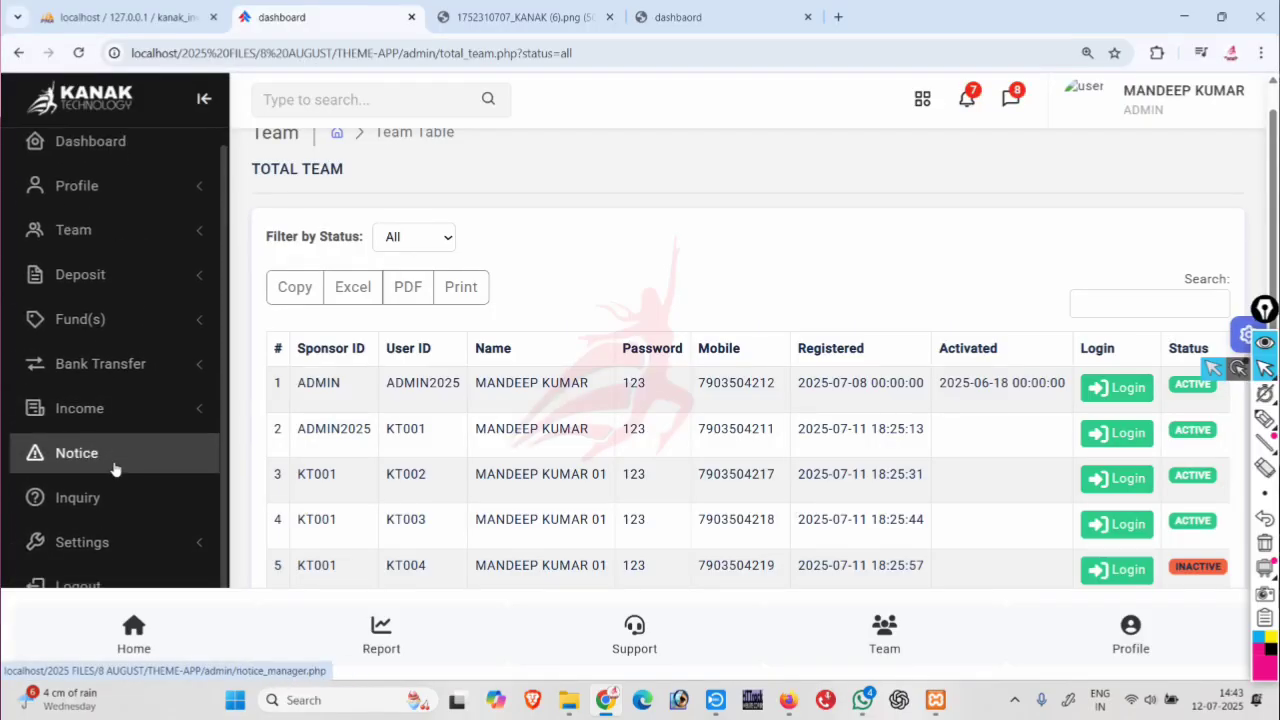
left_click(128, 348)
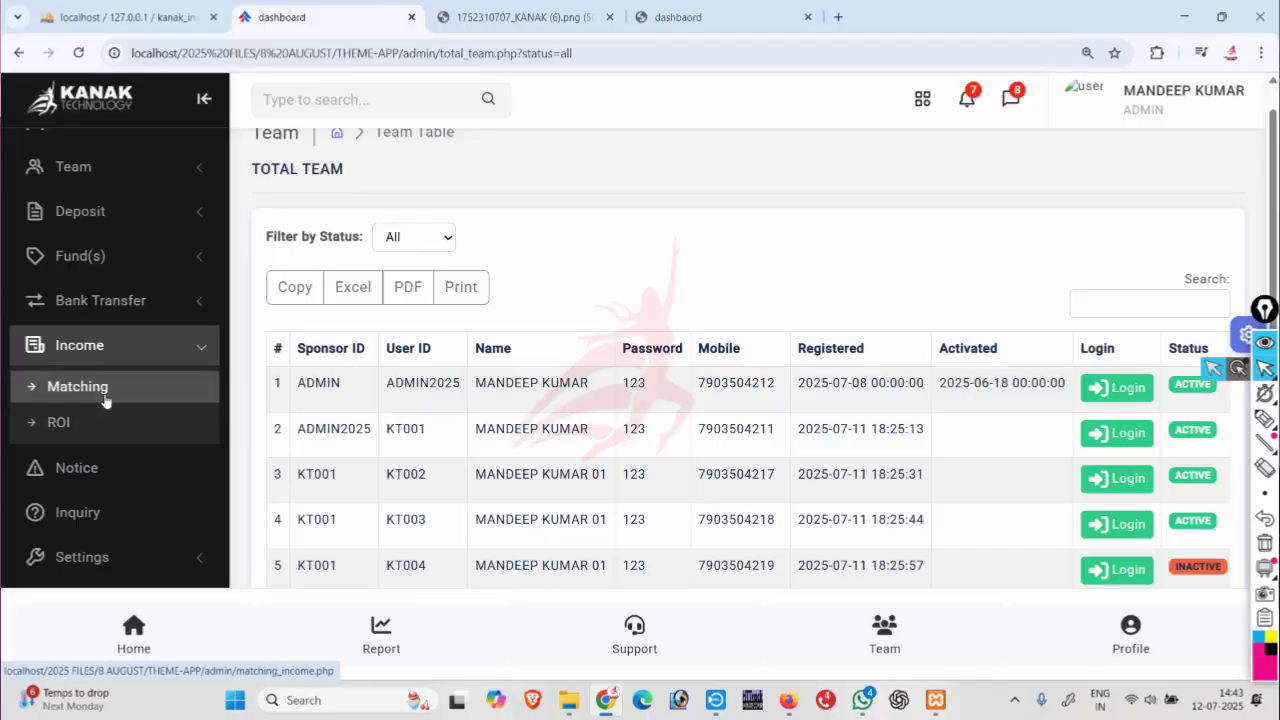
scroll(105, 400, "up", 3)
Return to the dashboard and scroll through eight expired Starter ($10) and Achiever ($25) rewards.
left_click(105, 160)
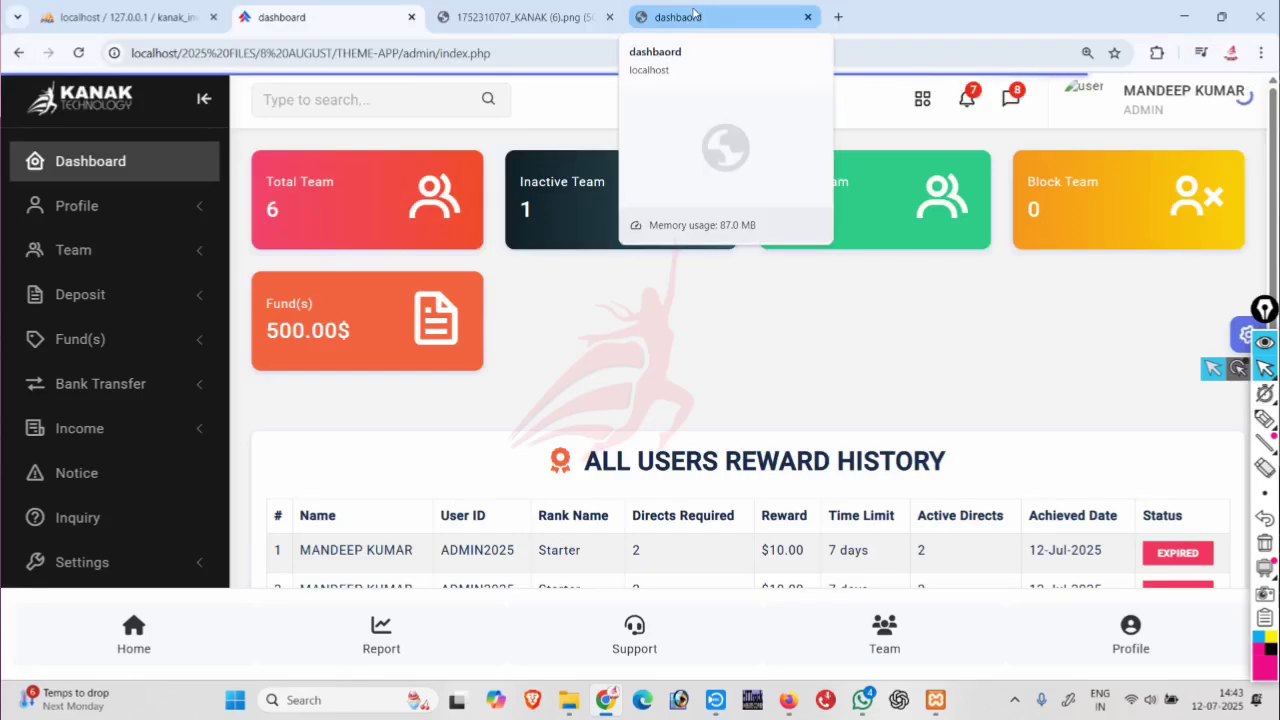
scroll(450, 444, "down", 2)
scroll(600, 320, "down", 2)
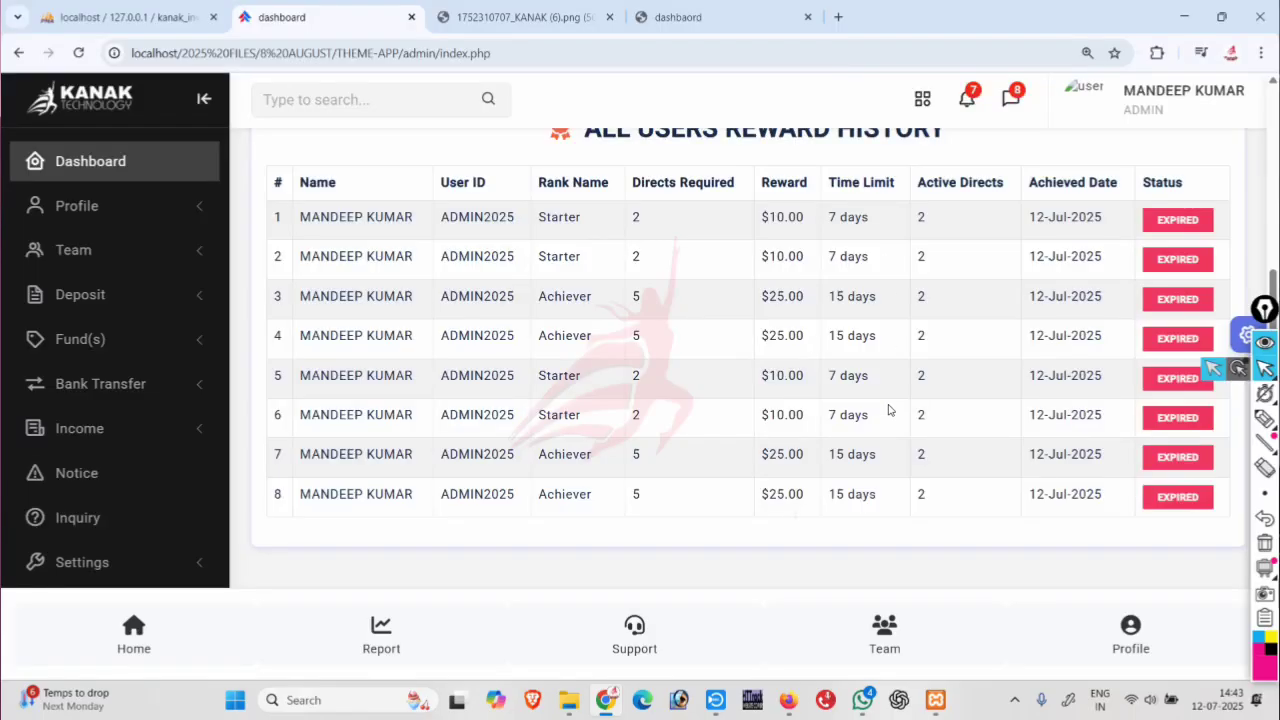
scroll(873, 440, "up", 1)
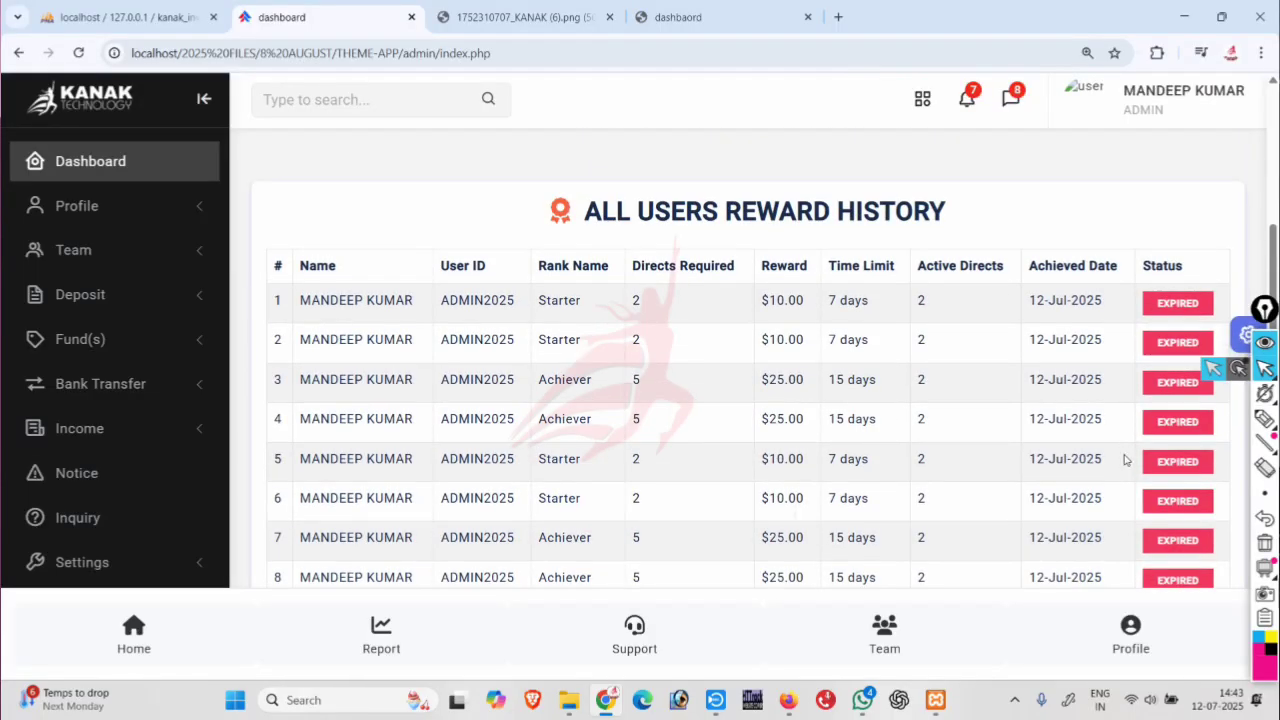
scroll(1129, 457, "down", 2)
scroll(780, 295, "up", 1)
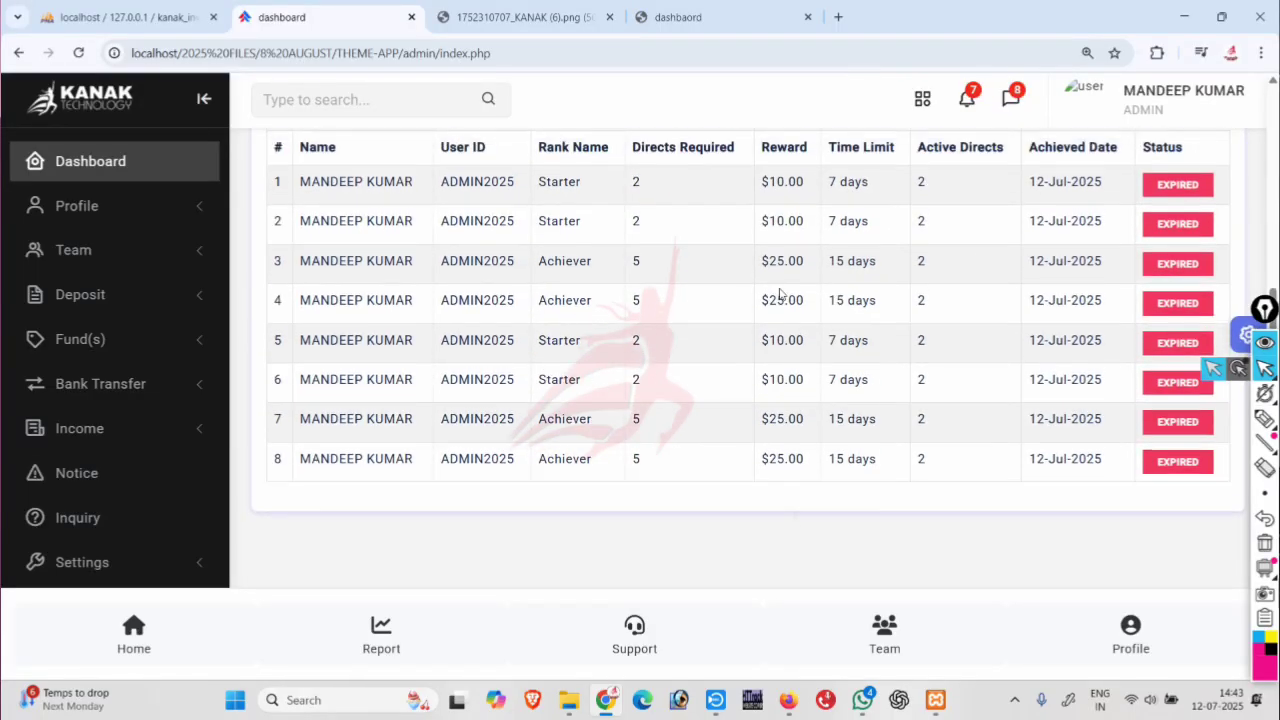
scroll(780, 295, "up", 1)
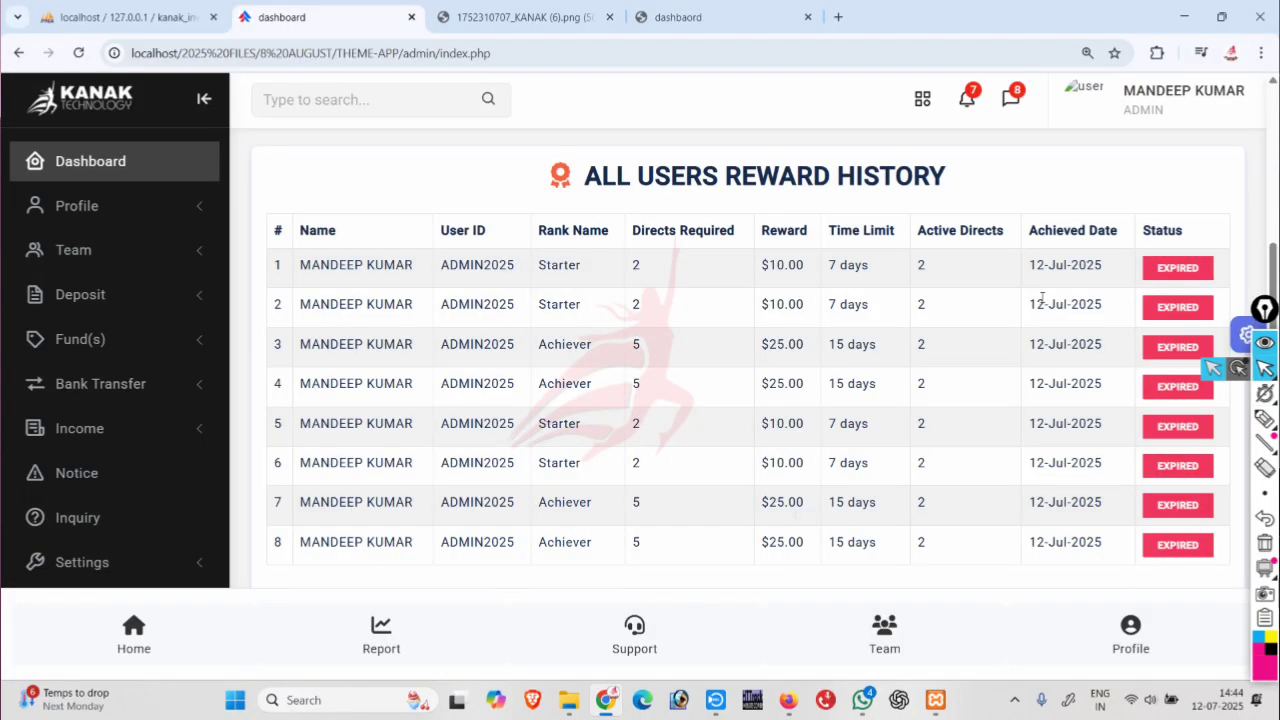
Switch to the member's mobile dashboard with its $535.80 balance and scroll to Reward Progress.
left_click(705, 17)
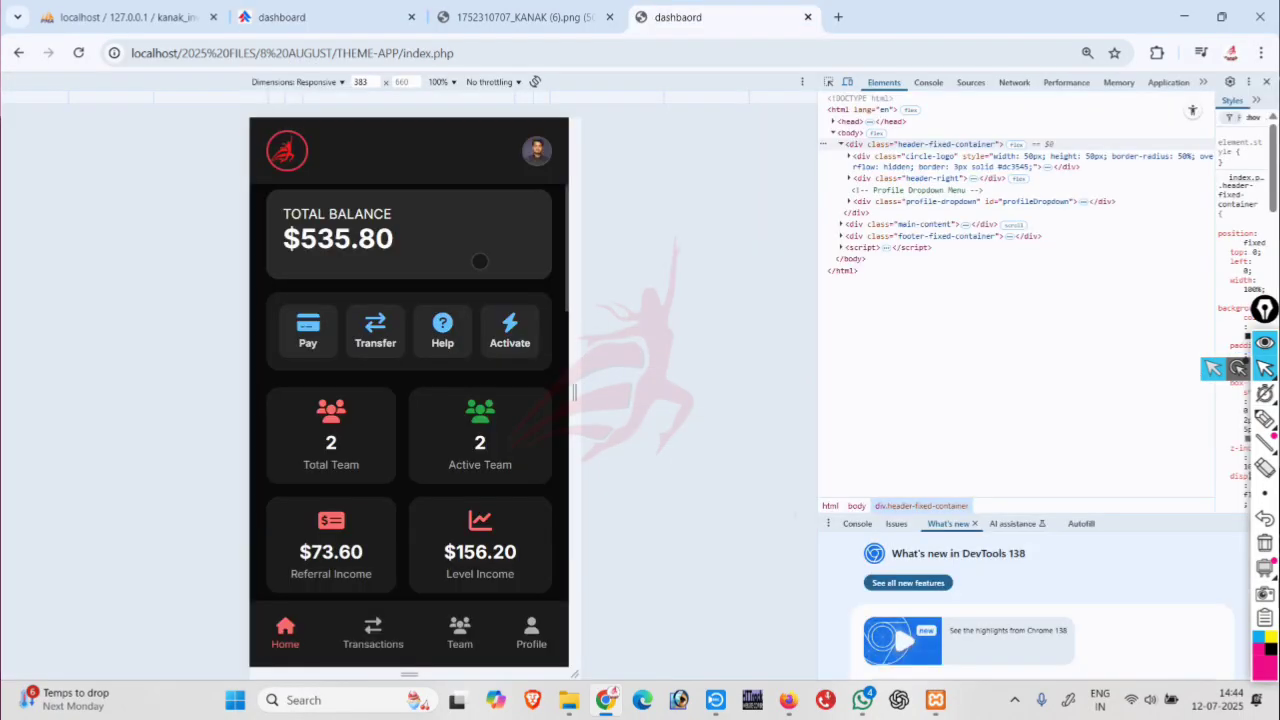
scroll(480, 261, "down", 9)
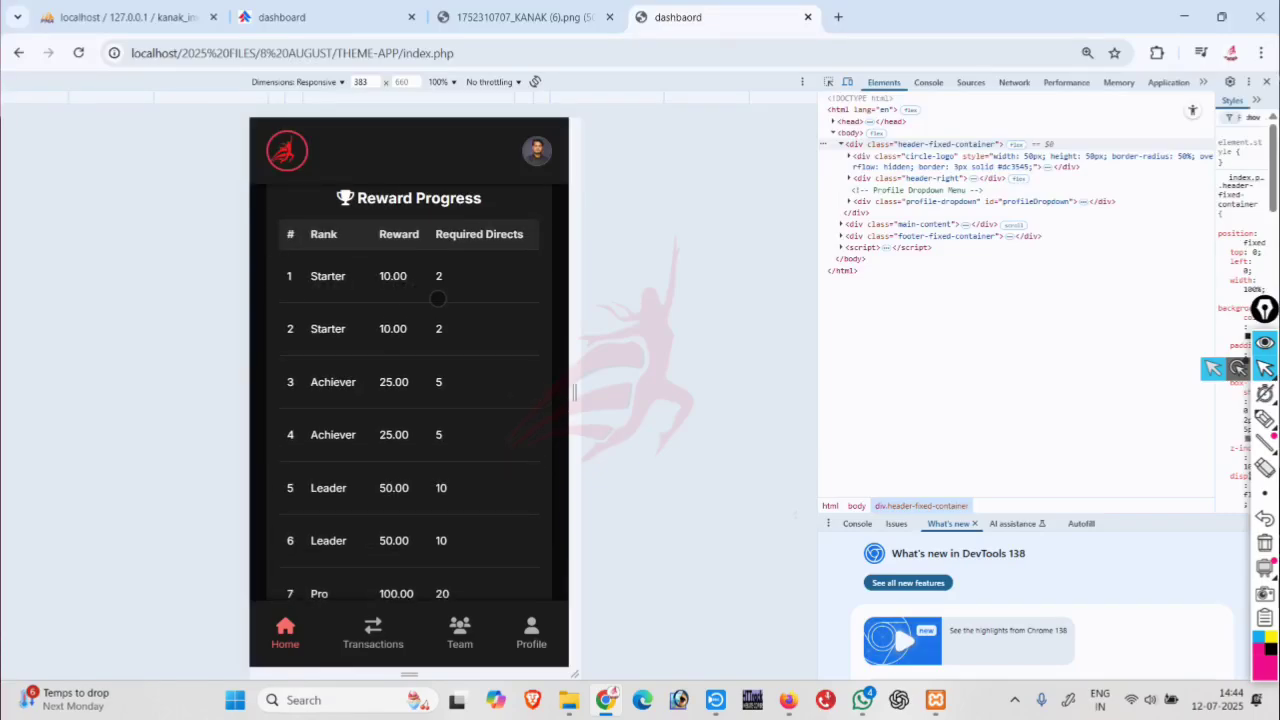
scroll(437, 290, "right", 1)
scroll(397, 293, "right", 1)
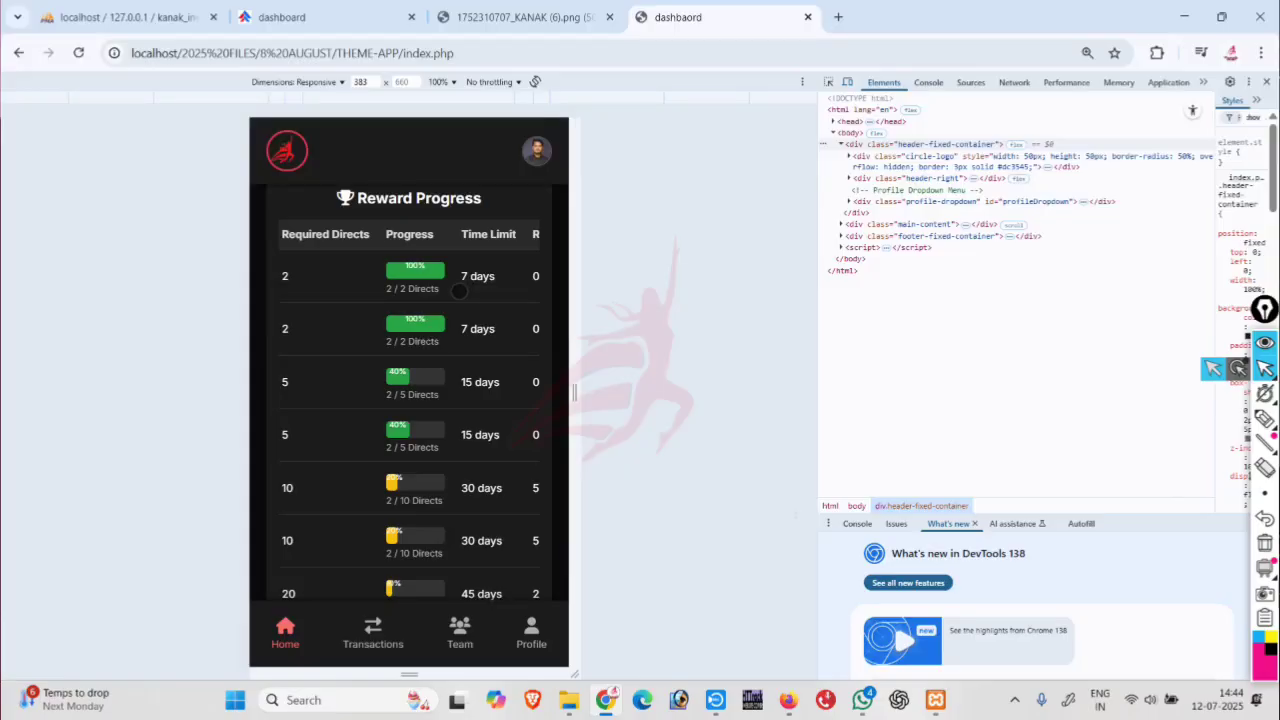
Swipe the Reward Progress table to show Remaining Days and Status, then return to the top.
left_click_drag(458, 290, 358, 302)
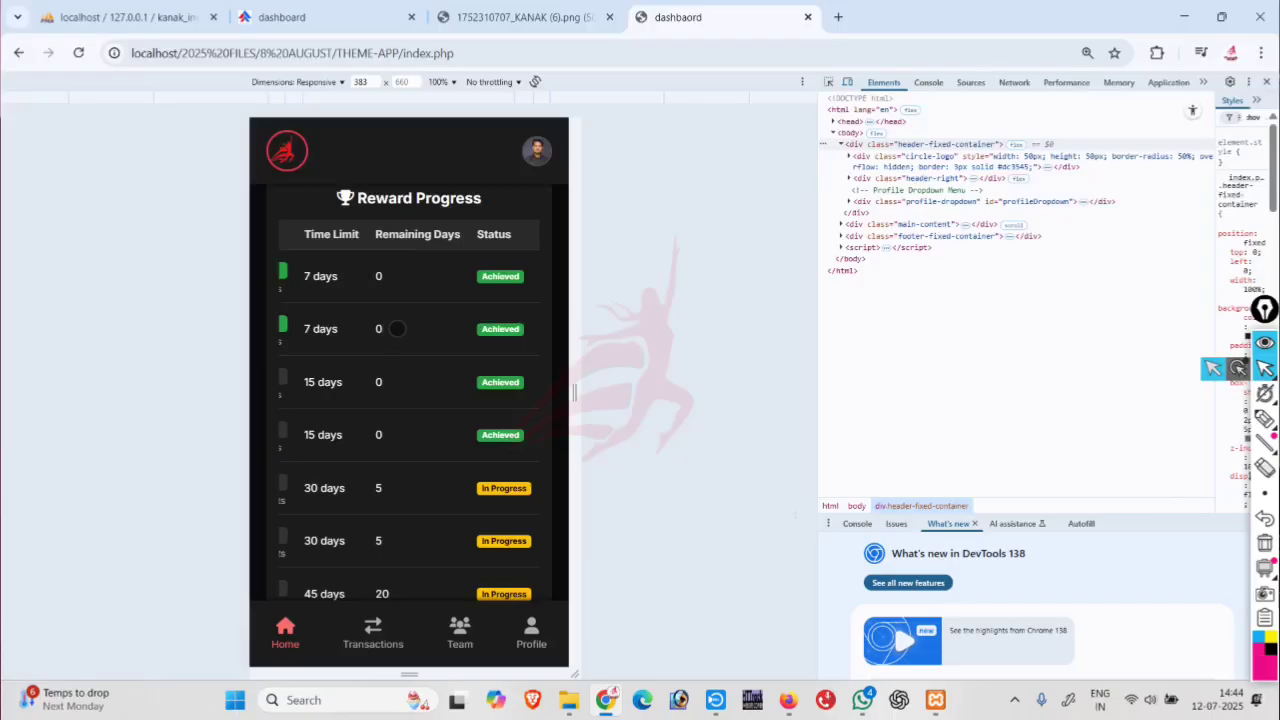
left_click_drag(395, 329, 412, 328)
scroll(370, 326, "down", 1)
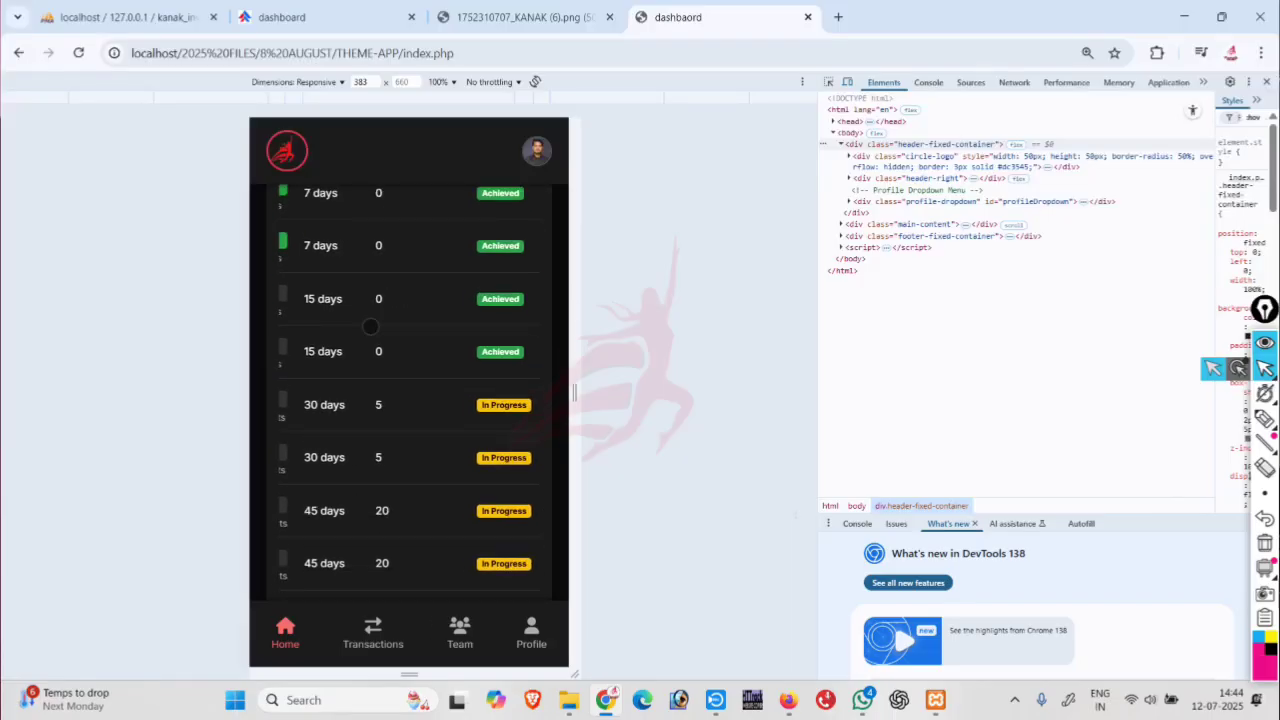
scroll(370, 326, "left", 5)
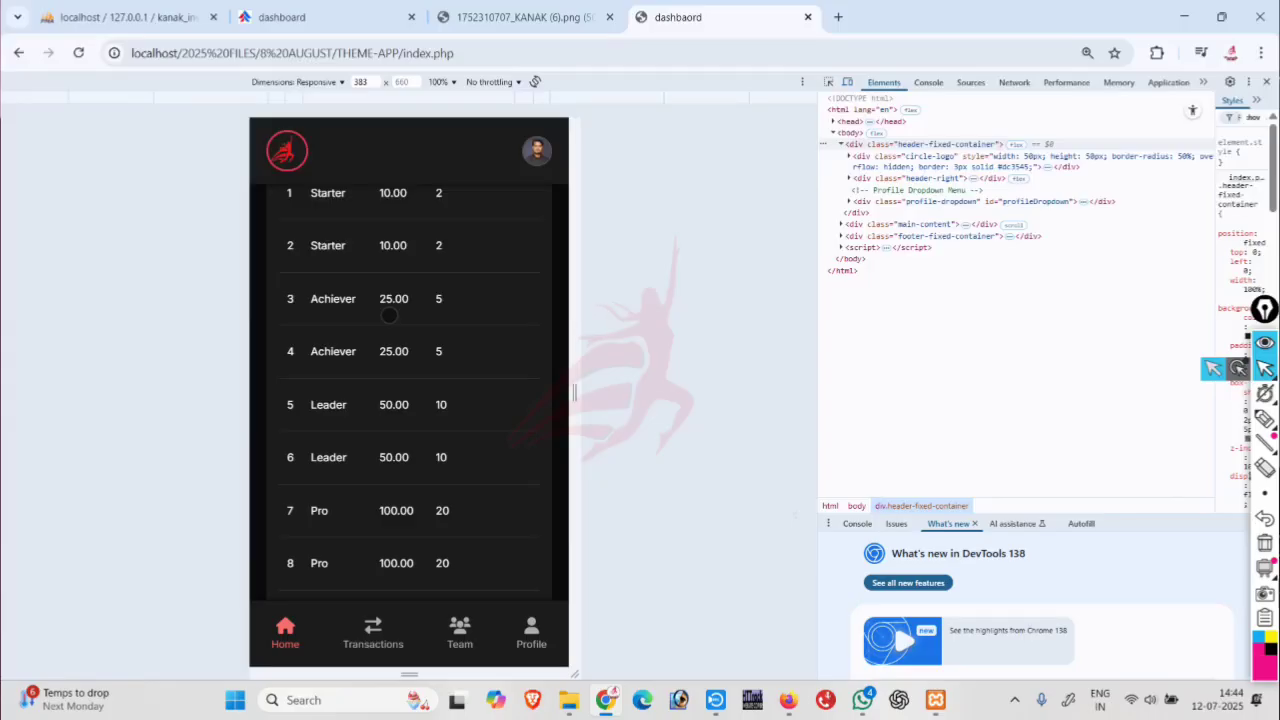
scroll(389, 315, "up", 8)
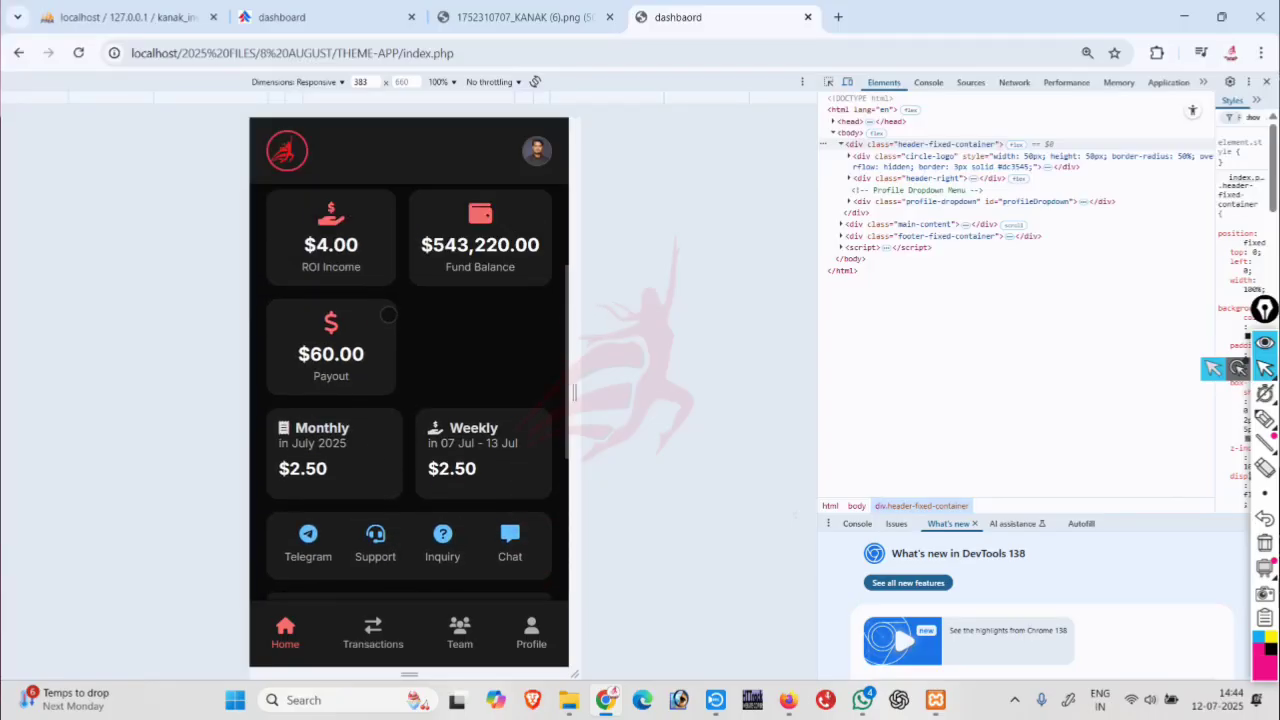
scroll(388, 315, "up", 5)
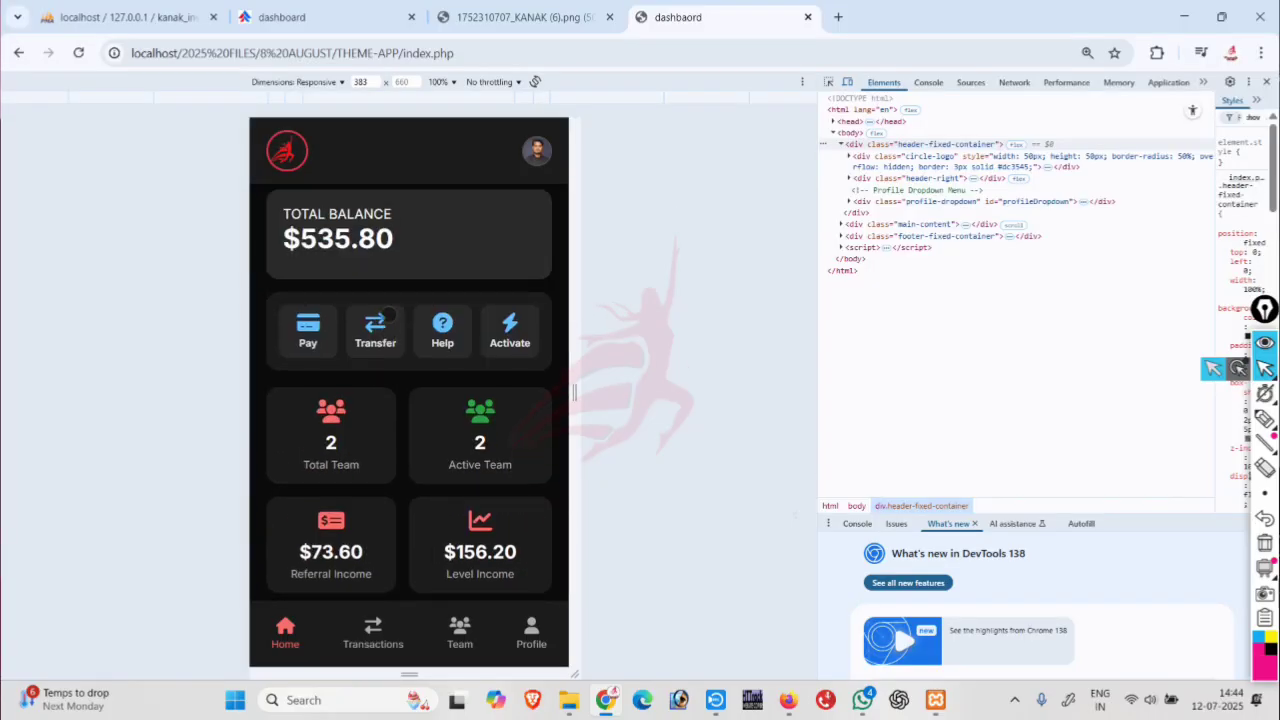